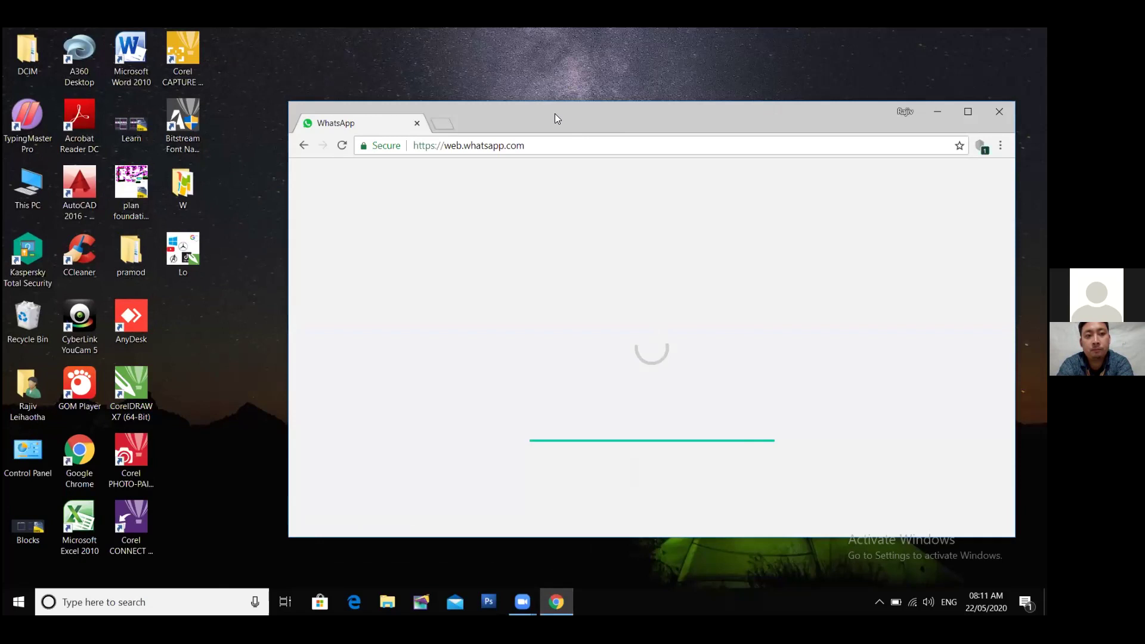
Cancel the CorelDRAW registration window and close the WhatsApp browser window.
{"action": "left_click_drag", "start_coordinate": [555, 115], "coordinate": [345, 105]}
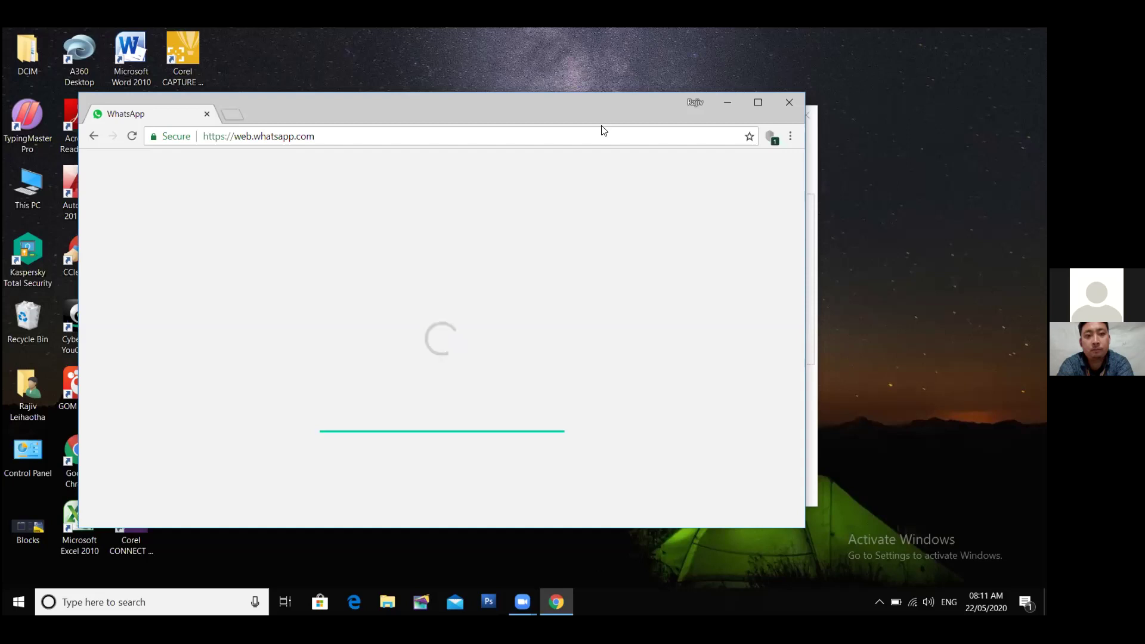
{"action": "left_click_drag", "start_coordinate": [626, 108], "coordinate": [626, 316]}
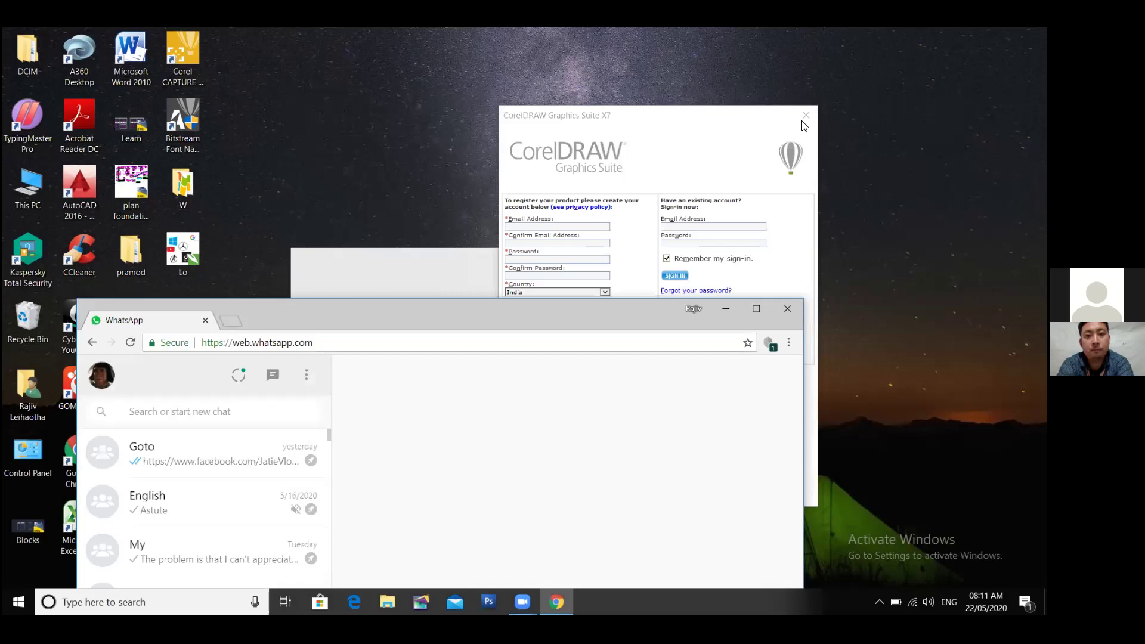
{"action": "key", "text": "Escape"}
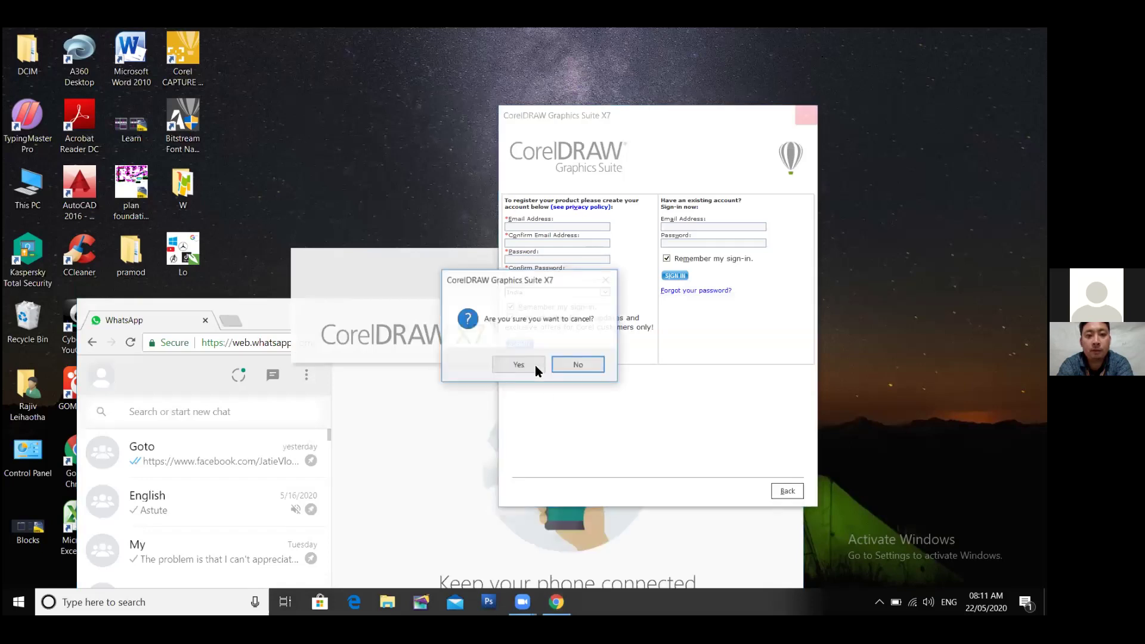
{"action": "key", "text": "y"}
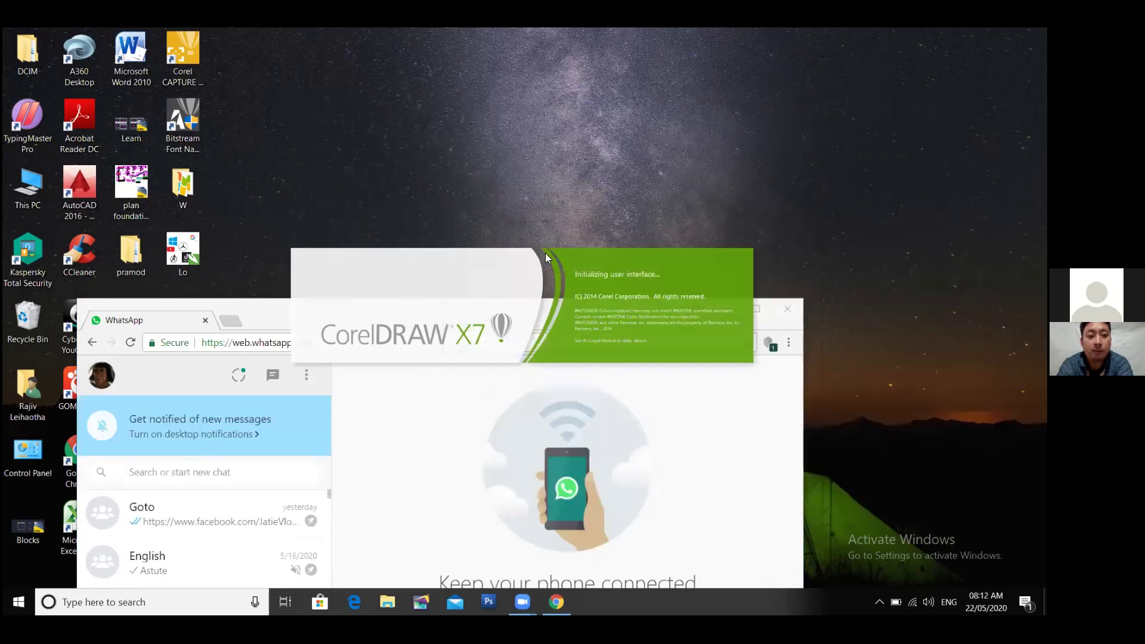
{"action": "left_click", "coordinate": [785, 306]}
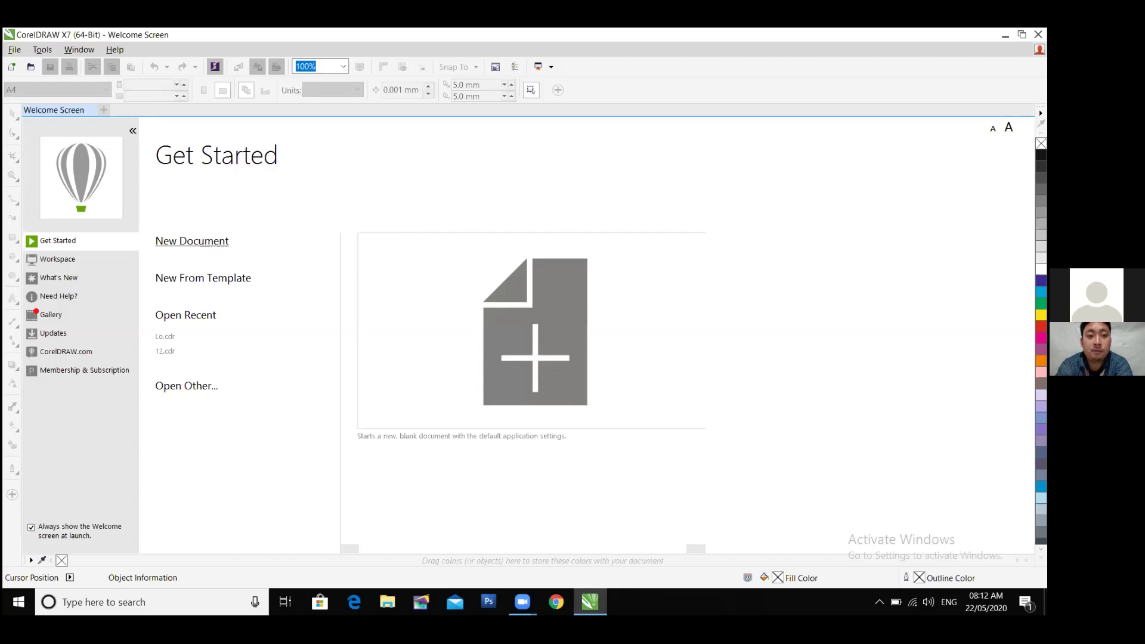
Create a new blank A4 portrait document with the default settings.
{"action": "left_click", "coordinate": [192, 241]}
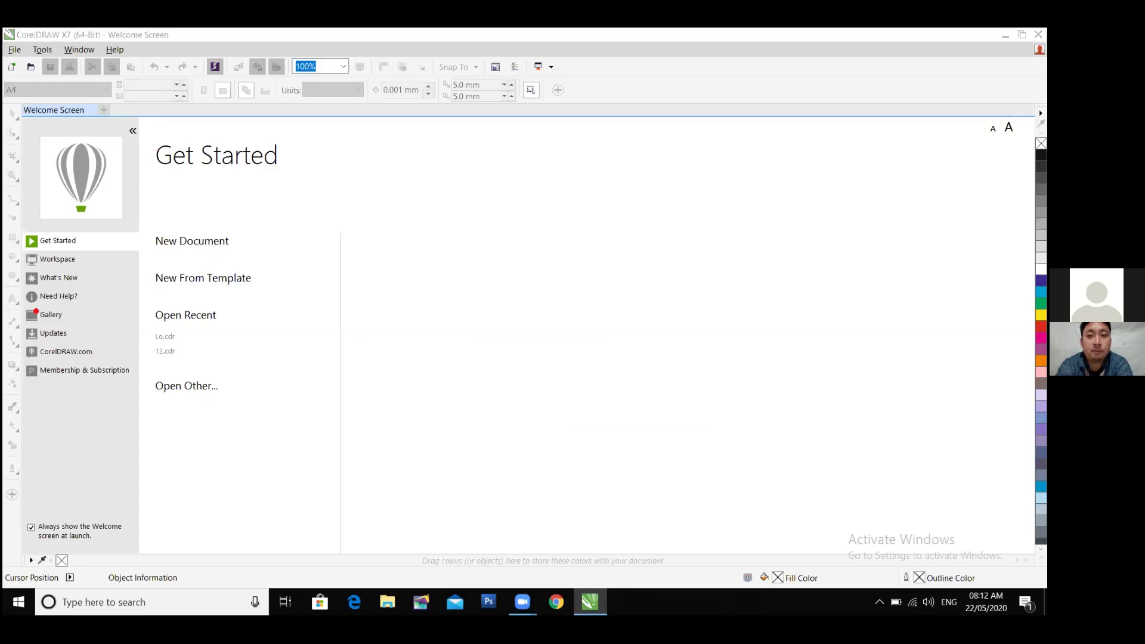
{"action": "left_click", "coordinate": [517, 450]}
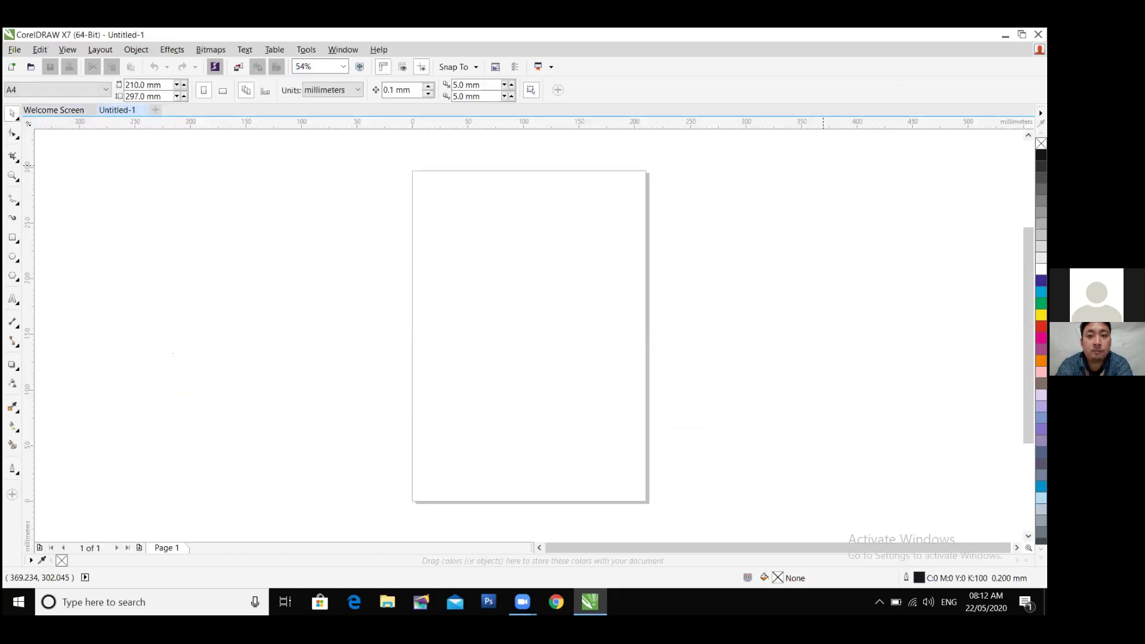
Insert the Apple logo image from the W folder into the drawing and delete it again.
{"action": "key", "text": "super+Down"}
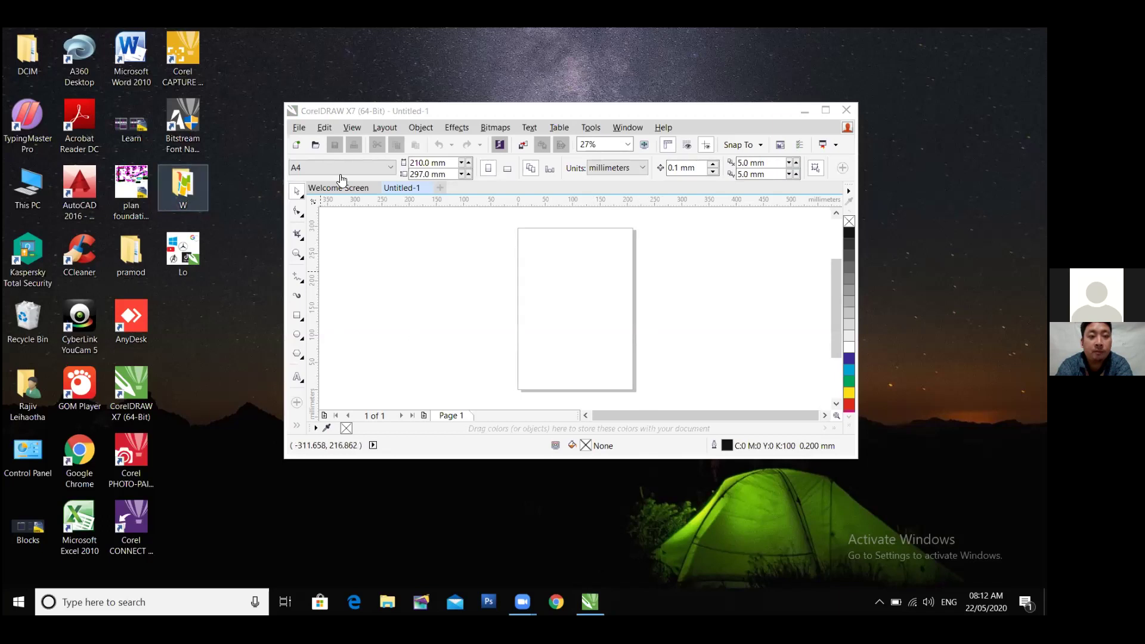
{"action": "key", "text": "Return"}
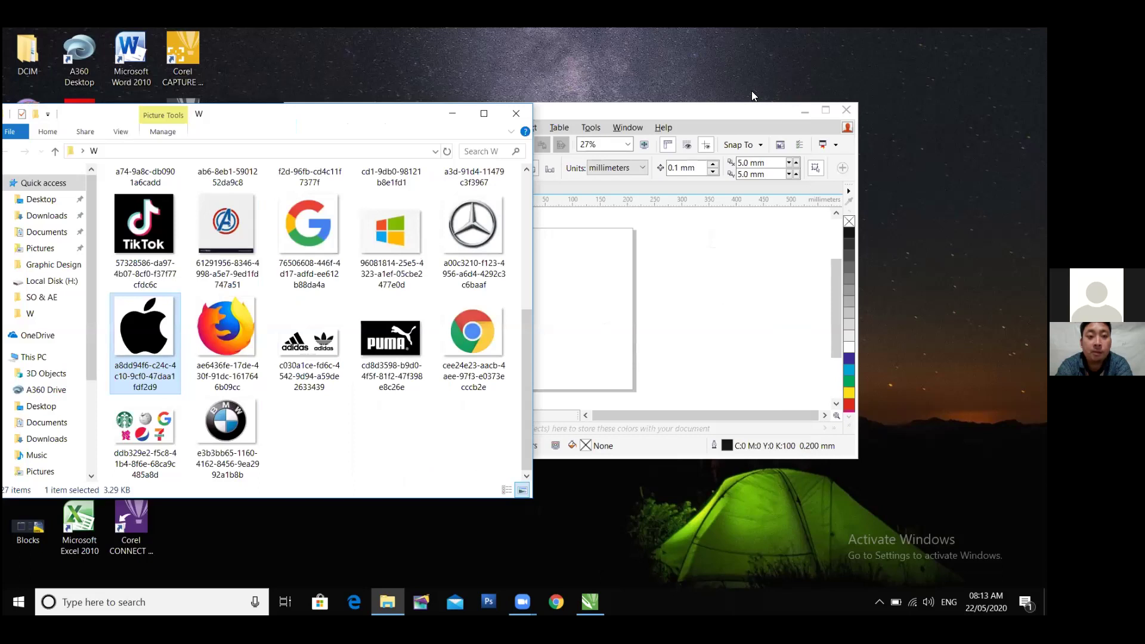
{"action": "key", "text": "ctrl+v"}
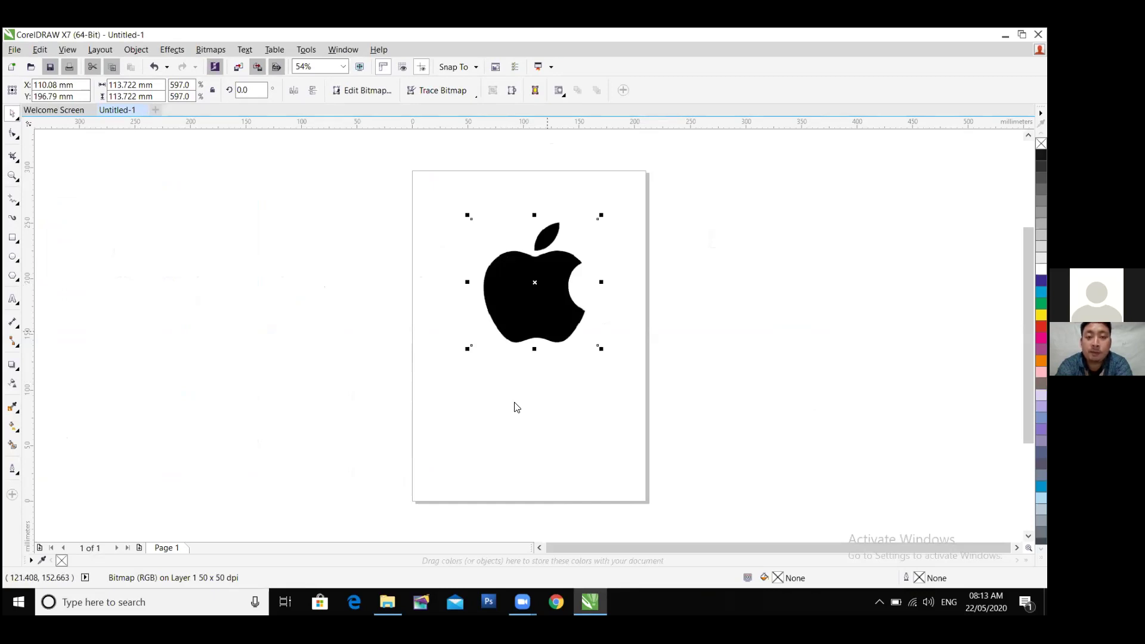
{"action": "left_click_drag", "start_coordinate": [527, 316], "coordinate": [806, 406]}
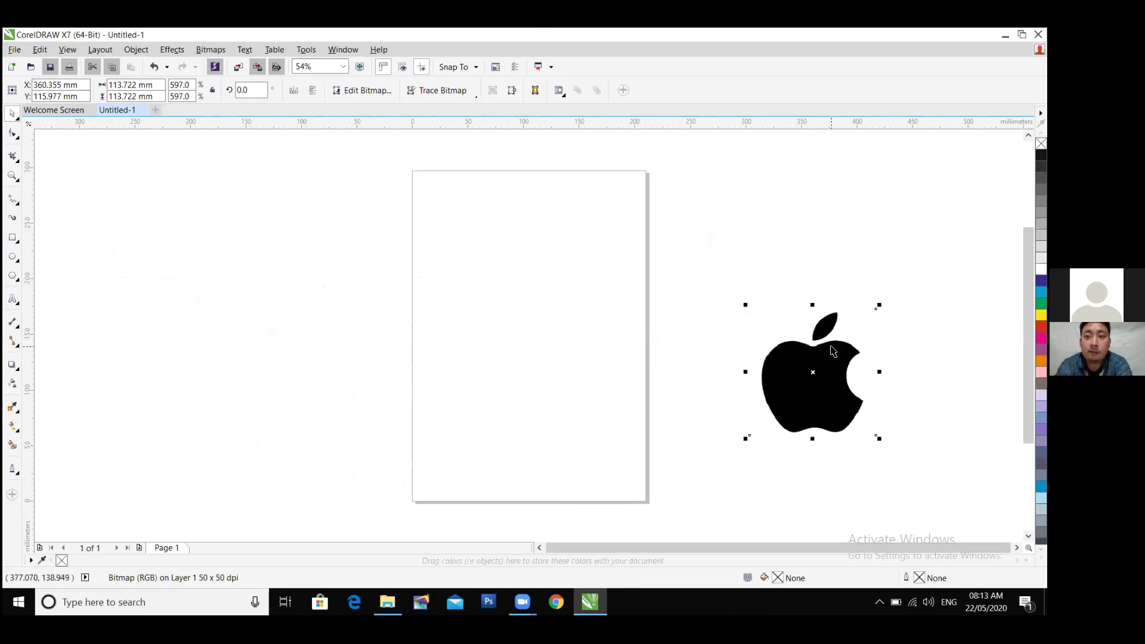
{"action": "key", "text": "Delete"}
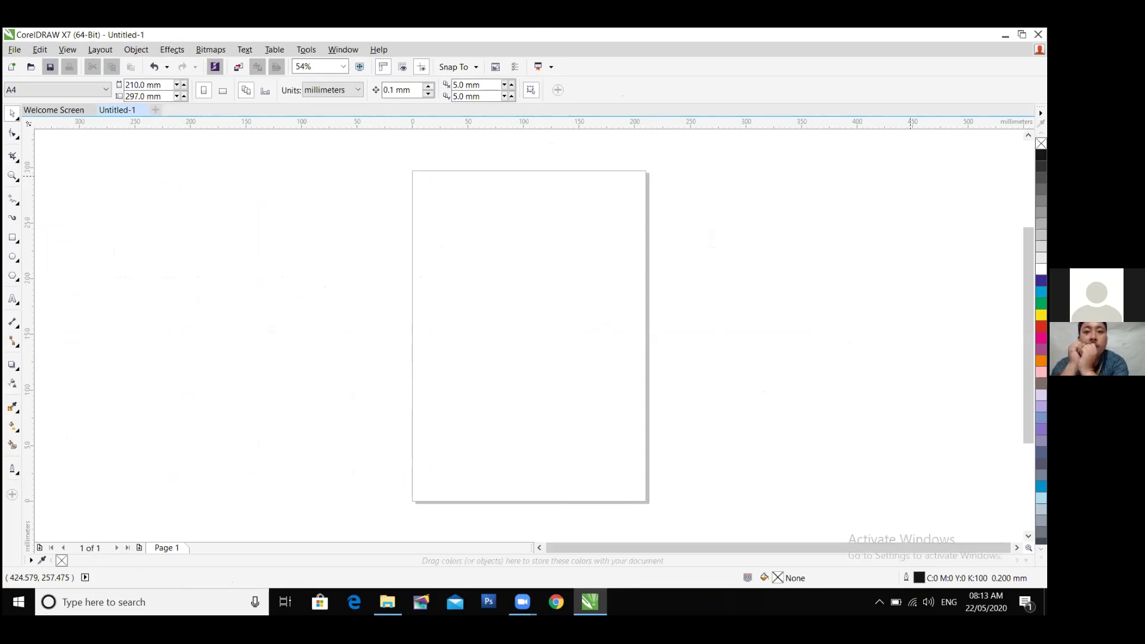
Insert the Mercedes logo image from the W folder, enlarge it to about 117 × 113 mm and place it right of the page.
{"action": "left_click", "coordinate": [1005, 35]}
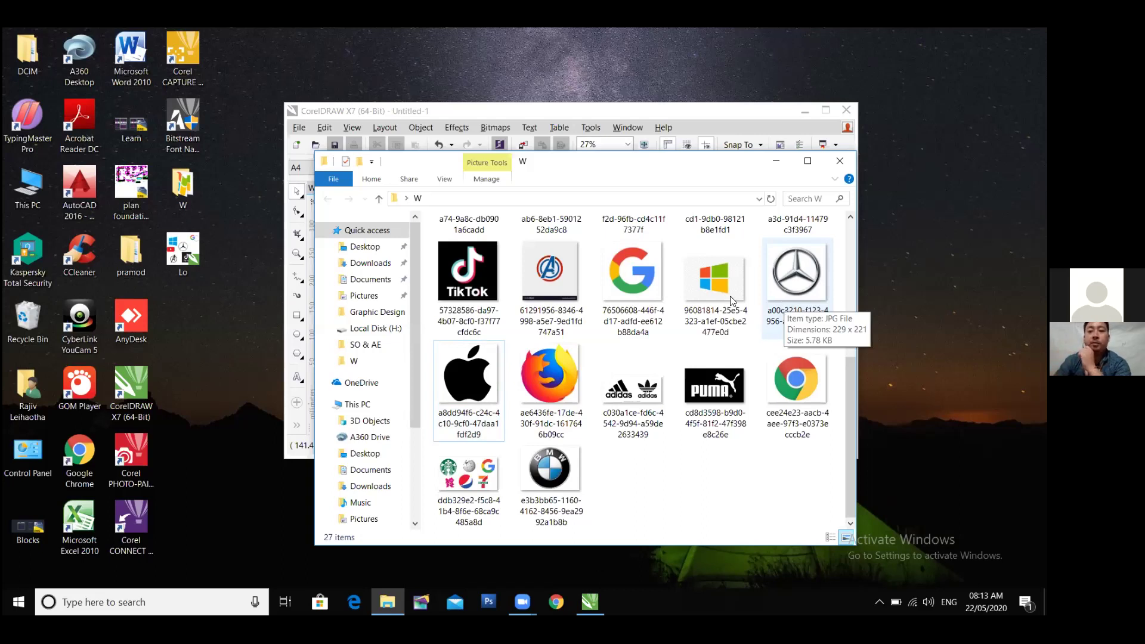
{"action": "left_click", "coordinate": [821, 278]}
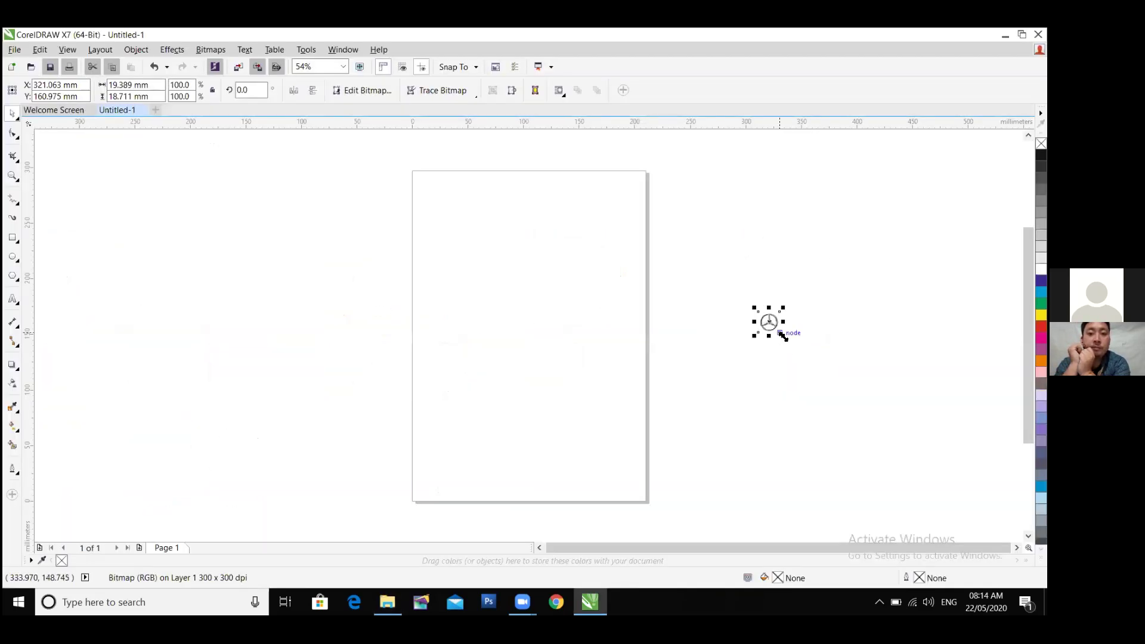
{"action": "left_click_drag", "start_coordinate": [779, 332], "coordinate": [889, 445]}
{"action": "left_click_drag", "start_coordinate": [829, 362], "coordinate": [518, 213]}
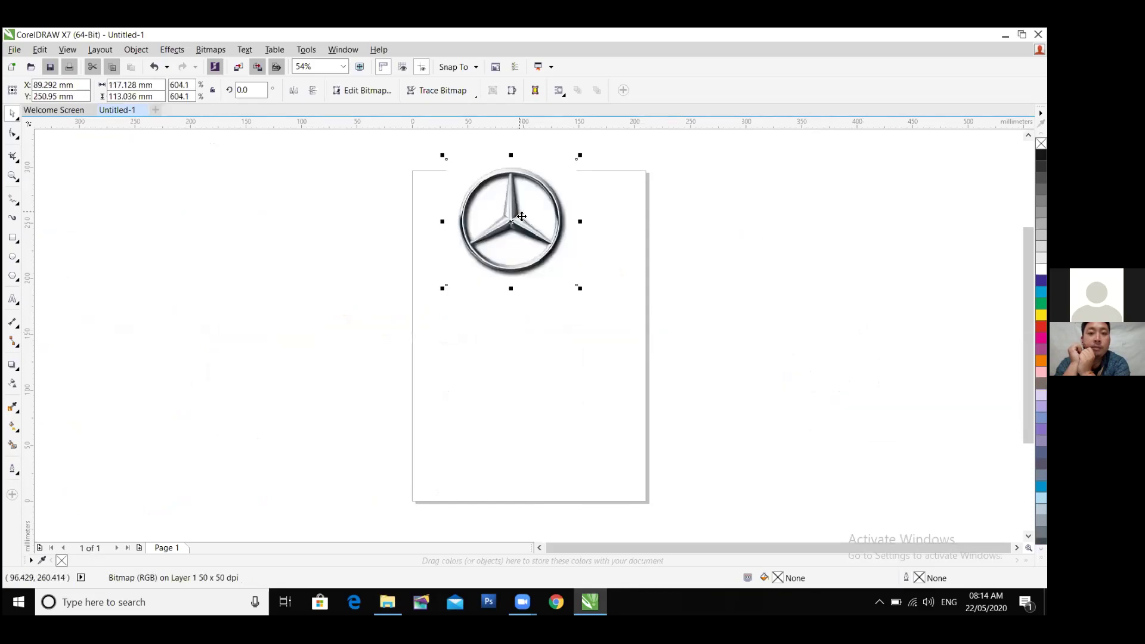
{"action": "left_click_drag", "start_coordinate": [584, 277], "coordinate": [669, 349]}
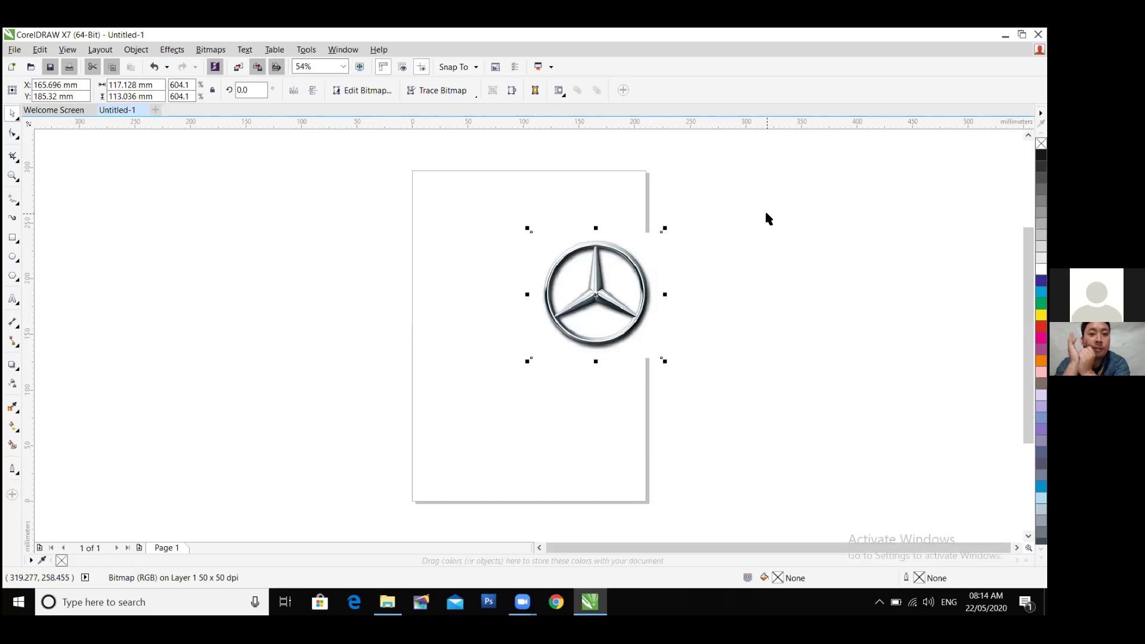
{"action": "left_click_drag", "start_coordinate": [578, 302], "coordinate": [786, 347]}
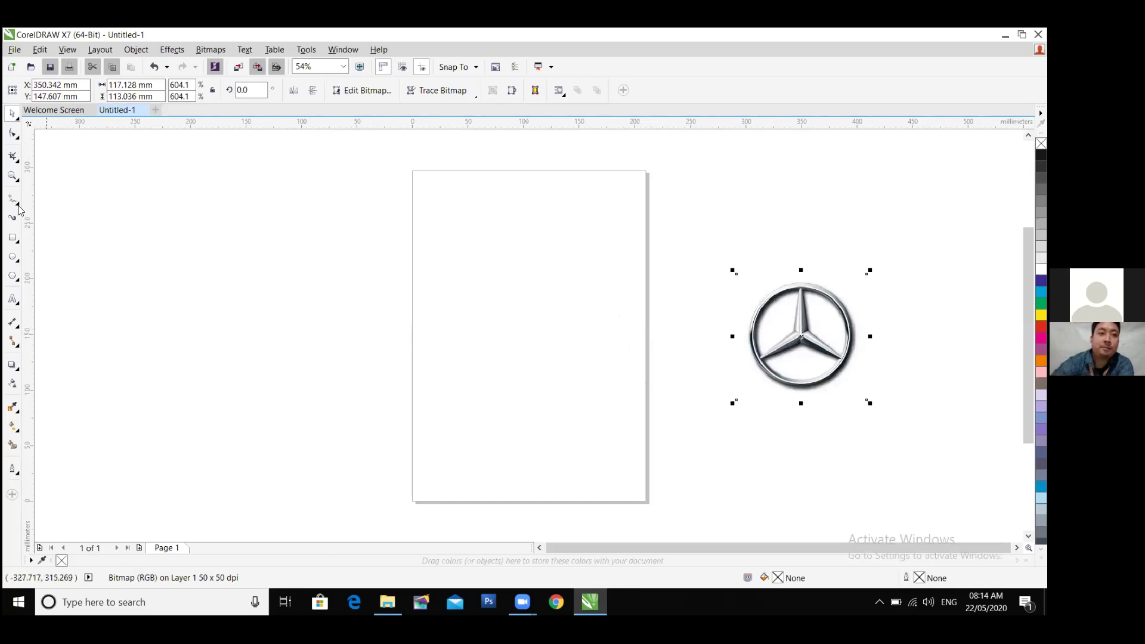
{"action": "left_click", "coordinate": [13, 254]}
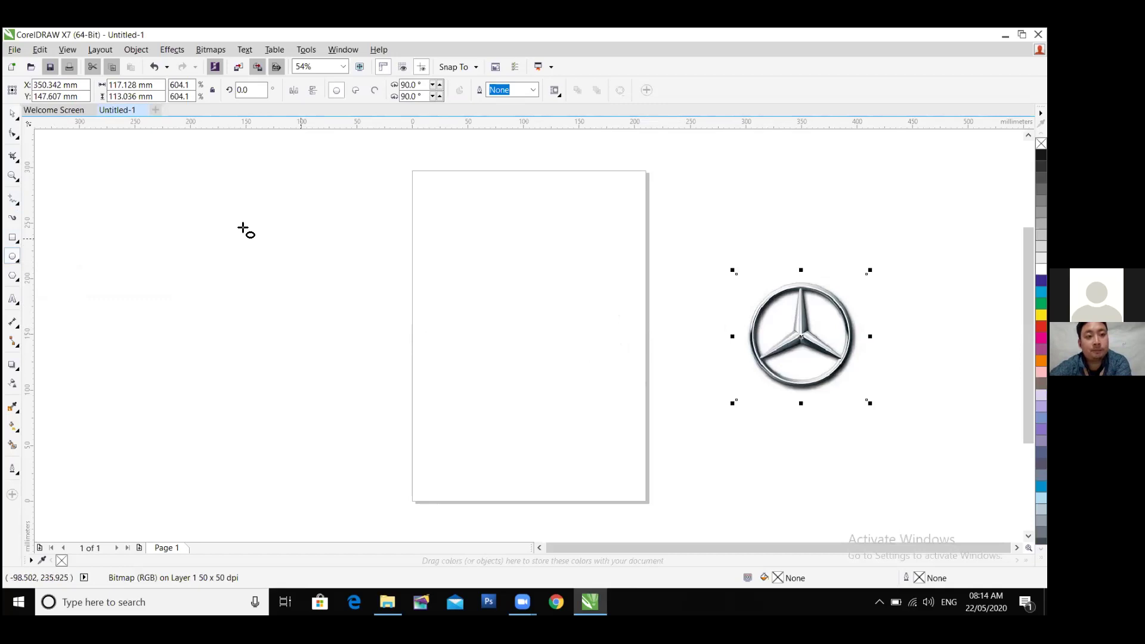
{"action": "mouse_move", "coordinate": [233, 227]}
{"action": "left_mouse_down"}
{"action": "mouse_move", "coordinate": [248, 254]}
{"action": "mouse_move", "coordinate": [324, 294]}
{"action": "left_mouse_up"}
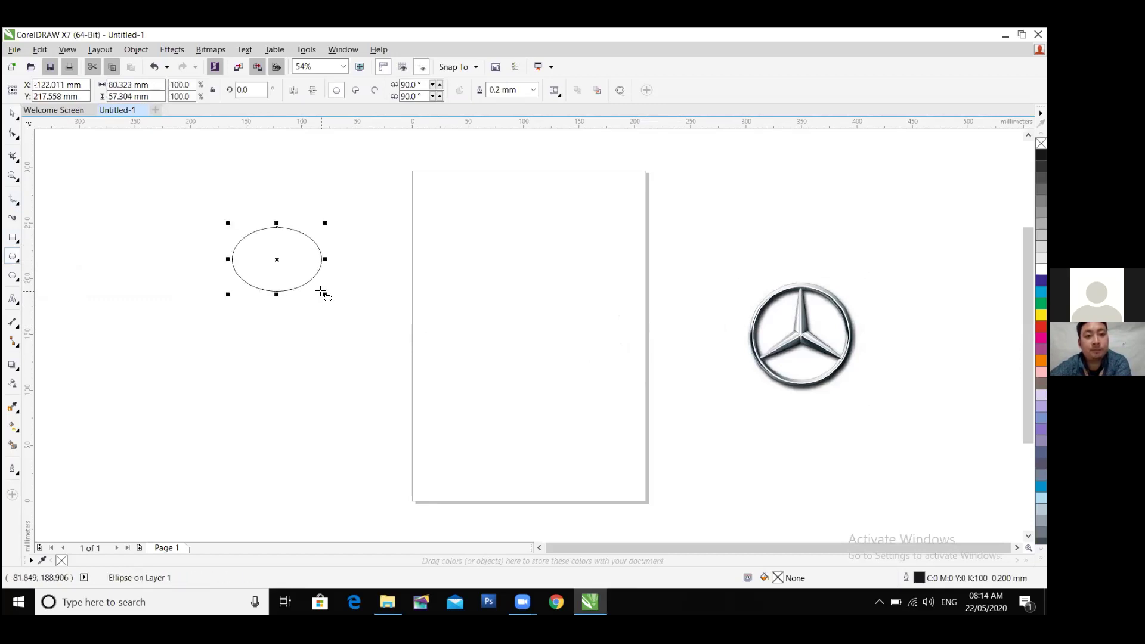
{"action": "key", "text": "Delete"}
Draw an ellipse about 128 × 120 mm left of the page and convert it to curves.
{"action": "left_click_drag", "start_coordinate": [206, 221], "coordinate": [219, 257]}
{"action": "left_click_drag", "start_coordinate": [257, 304], "coordinate": [280, 307]}
{"action": "left_click", "coordinate": [225, 241]}
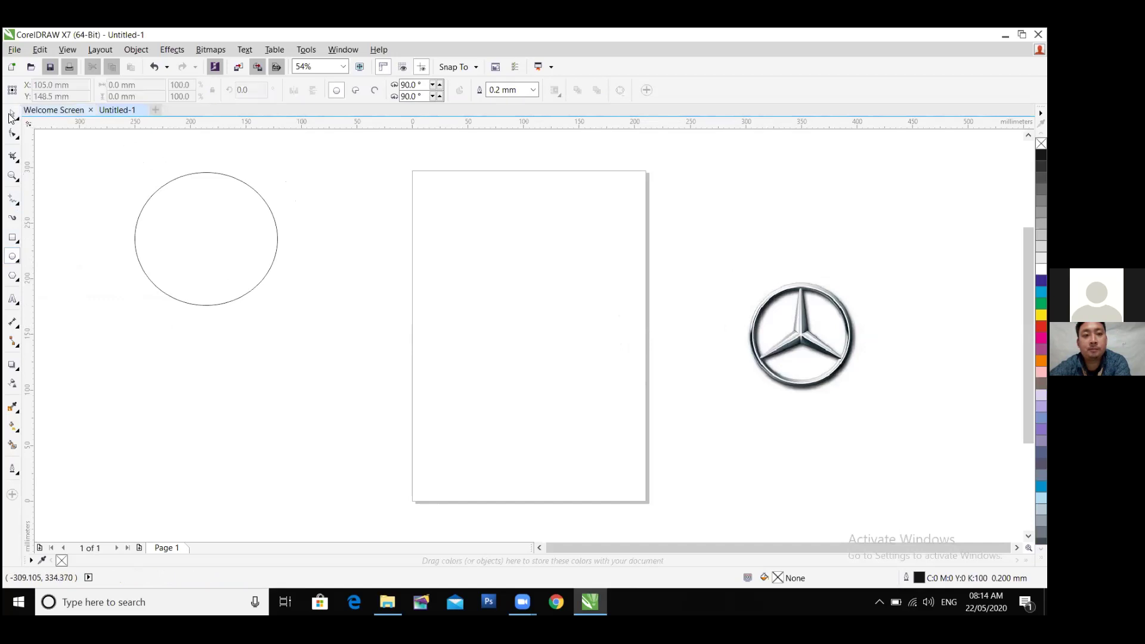
{"action": "key", "text": "space"}
{"action": "left_click_drag", "start_coordinate": [202, 271], "coordinate": [309, 343]}
{"action": "key", "text": "ctrl+q"}
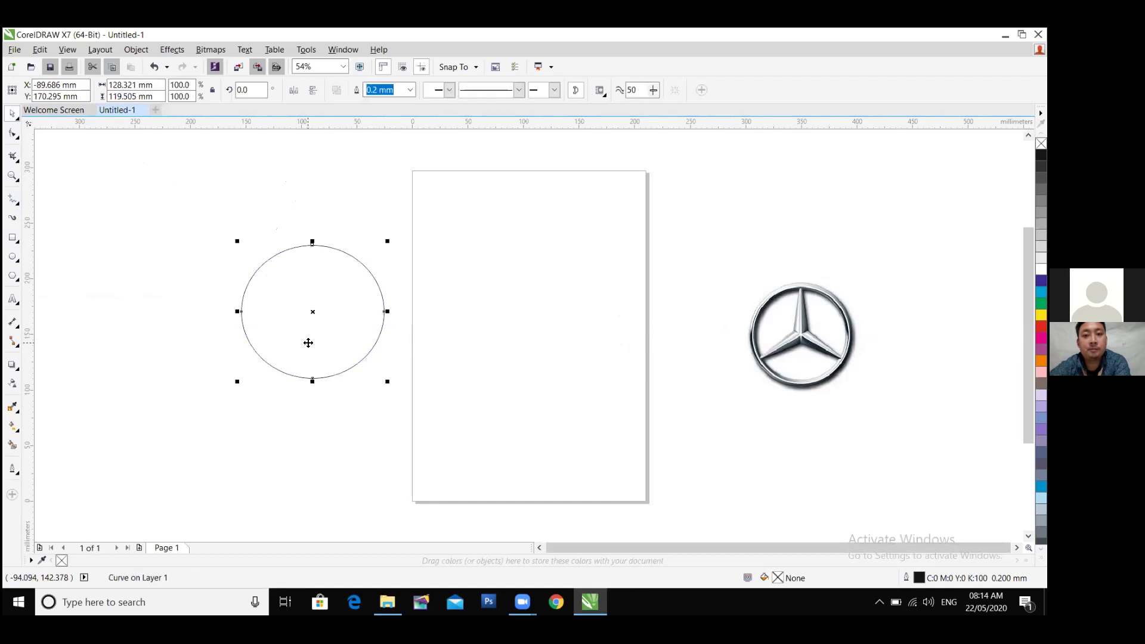
Reshape the ellipse curve by lowering its top node to flatten the upper edge and raising its leftmost node slightly.
{"action": "left_click", "coordinate": [16, 138]}
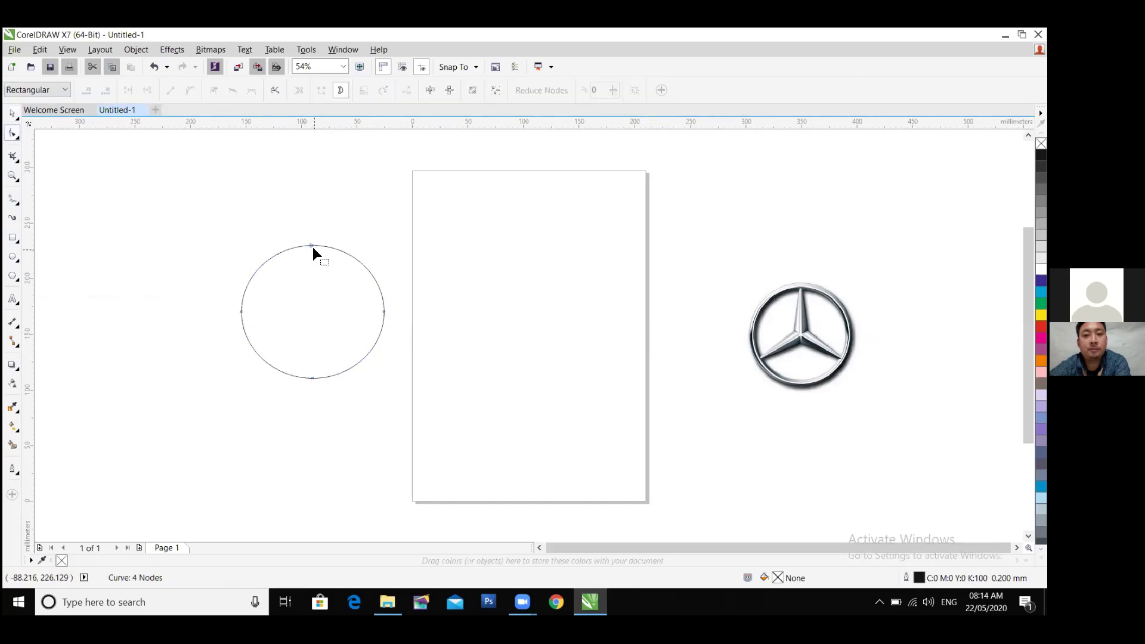
{"action": "left_click_drag", "start_coordinate": [314, 245], "coordinate": [313, 276]}
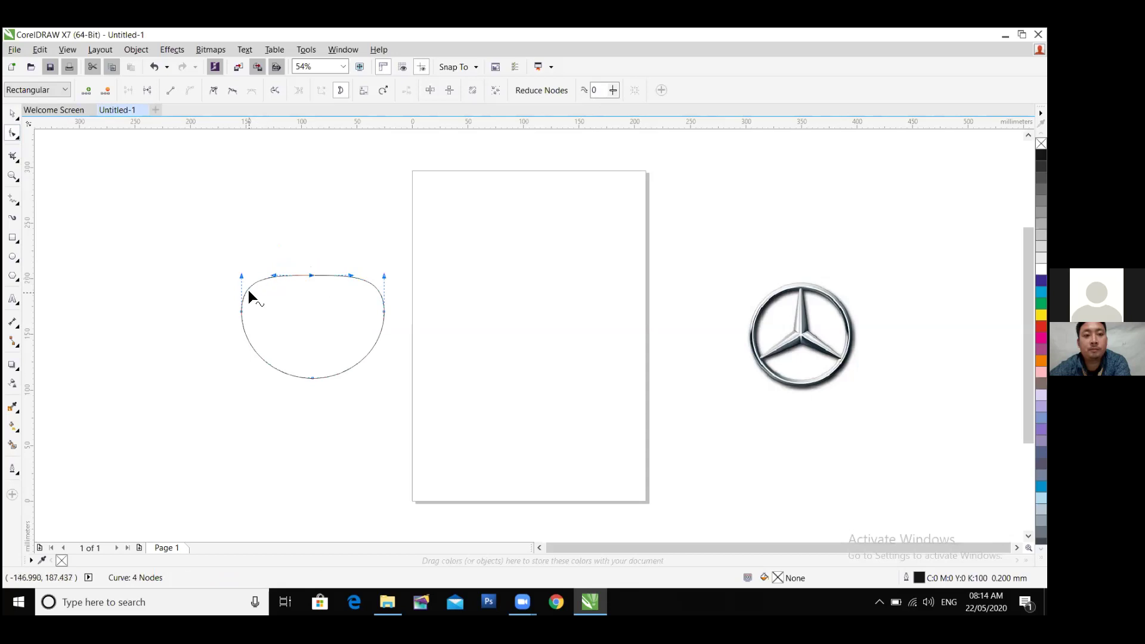
{"action": "left_click", "coordinate": [240, 310]}
{"action": "left_click_drag", "start_coordinate": [240, 302], "coordinate": [238, 291]}
{"action": "left_click", "coordinate": [282, 274]}
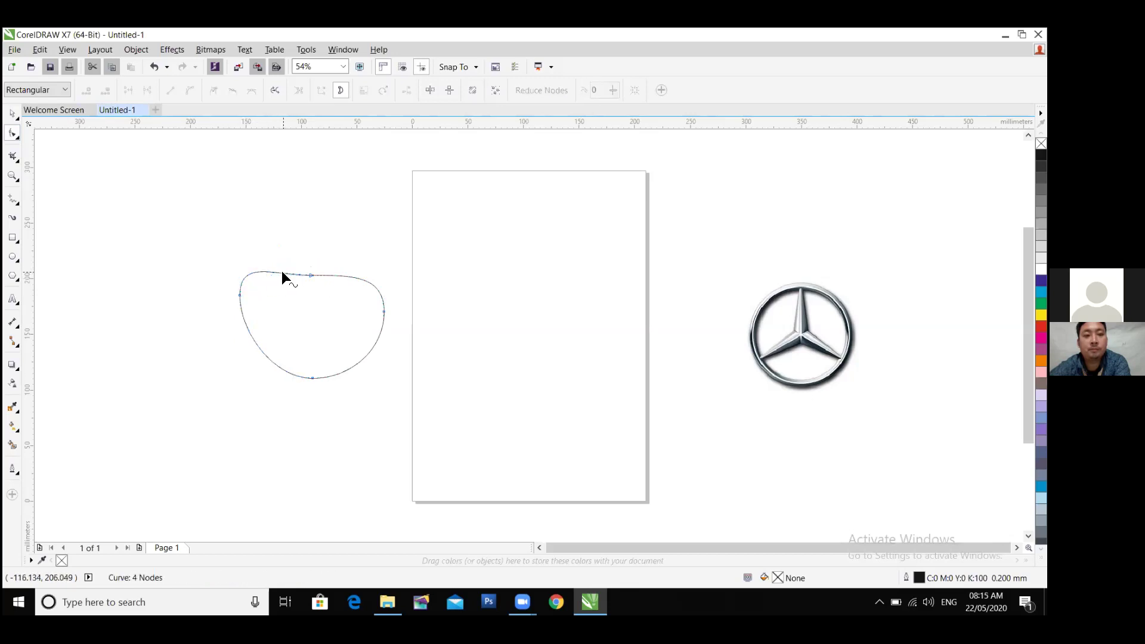
Add a node on the curve's upper-left edge and pull it up to form a rounded hump beside the top centre node.
{"action": "double_click", "coordinate": [276, 271]}
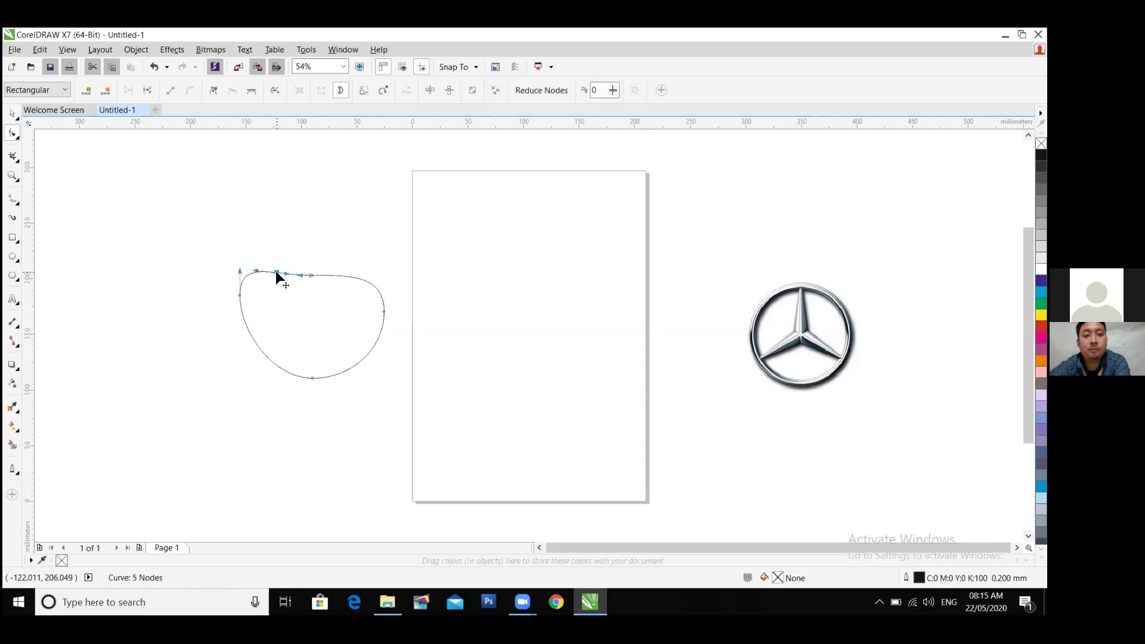
{"action": "left_click_drag", "start_coordinate": [276, 271], "coordinate": [299, 262]}
{"action": "left_click", "coordinate": [312, 275]}
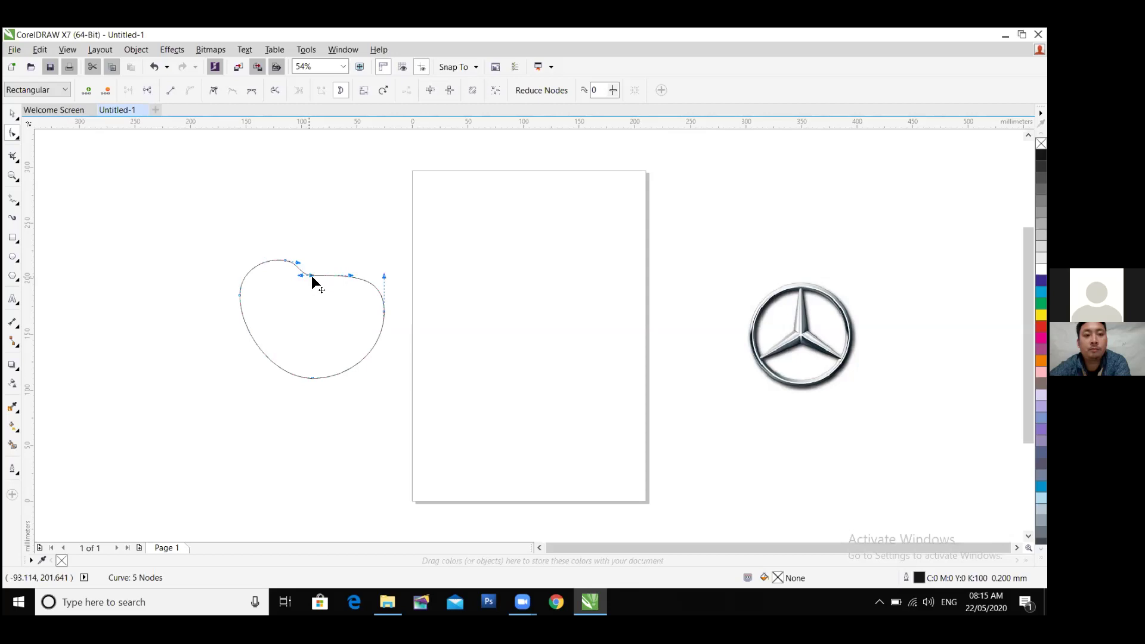
{"action": "scroll", "coordinate": [320, 281], "scroll_direction": "up", "scroll_amount": 3}
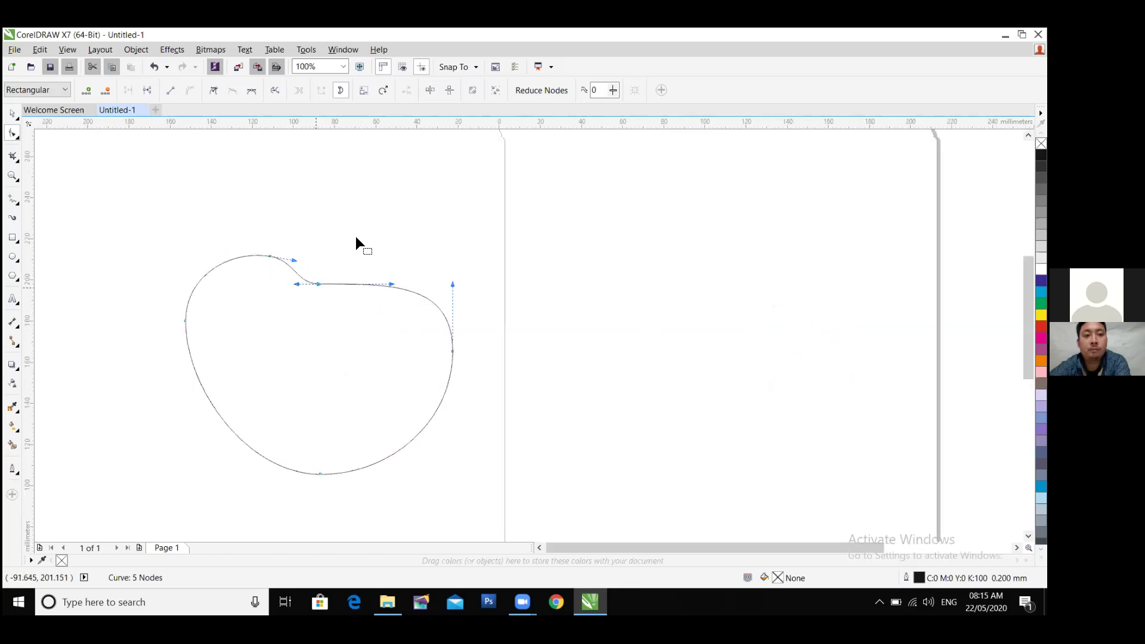
{"action": "left_click", "coordinate": [292, 459]}
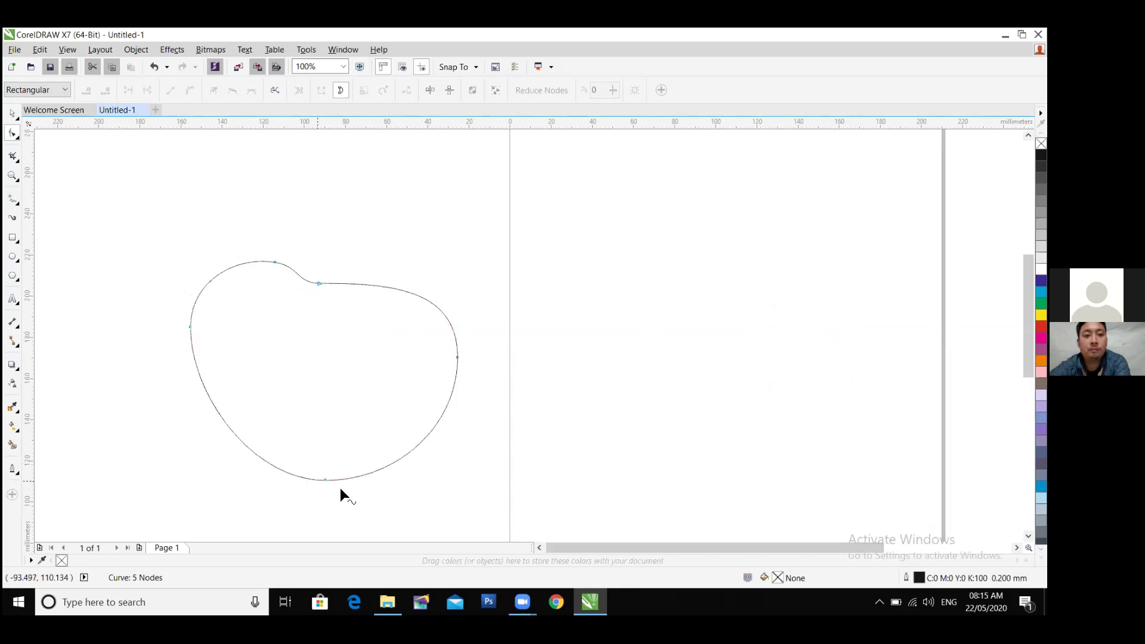
Raise the curve's bottom node and add a node to its left, pulled down into a matching lower bulge.
{"action": "left_click_drag", "start_coordinate": [324, 480], "coordinate": [325, 464]}
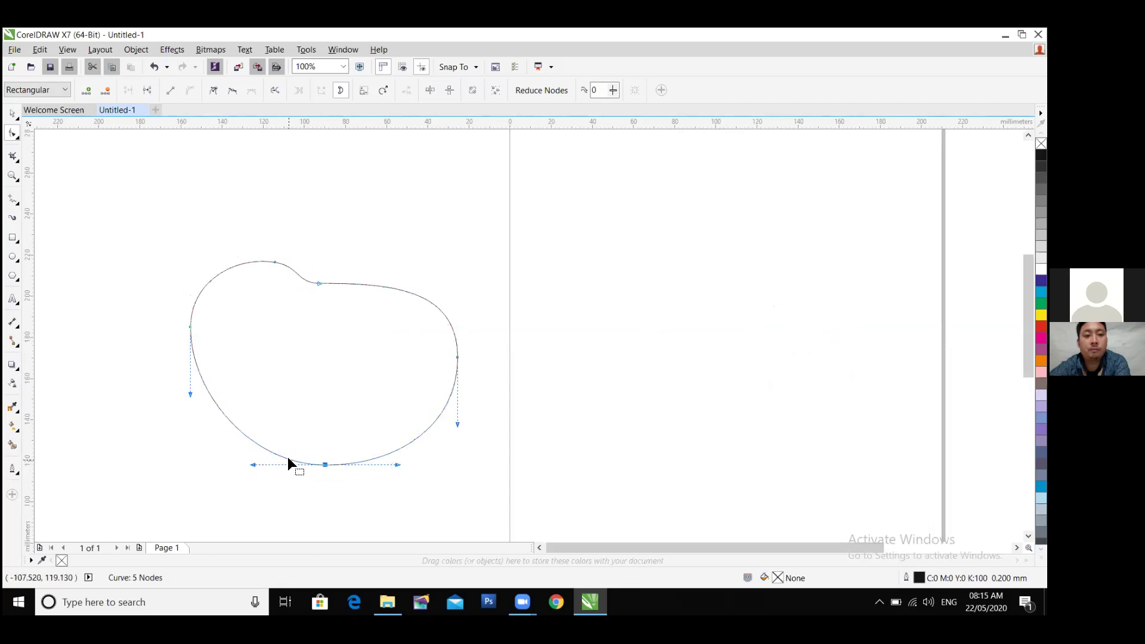
{"action": "left_click", "coordinate": [281, 459]}
{"action": "double_click", "coordinate": [280, 458]}
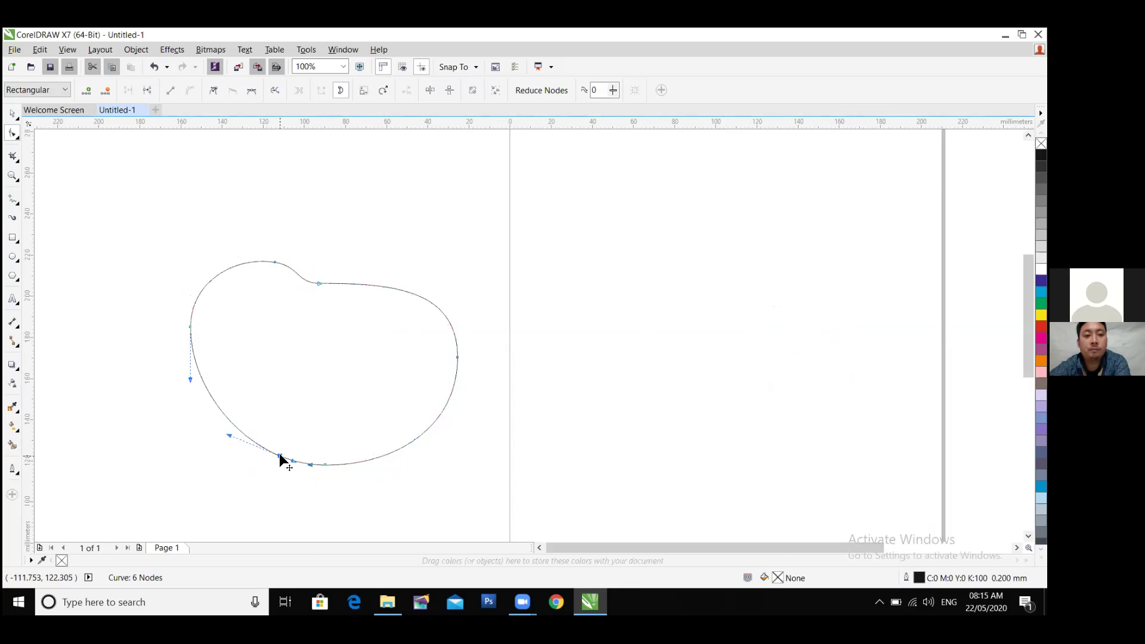
{"action": "left_click_drag", "start_coordinate": [279, 462], "coordinate": [282, 472]}
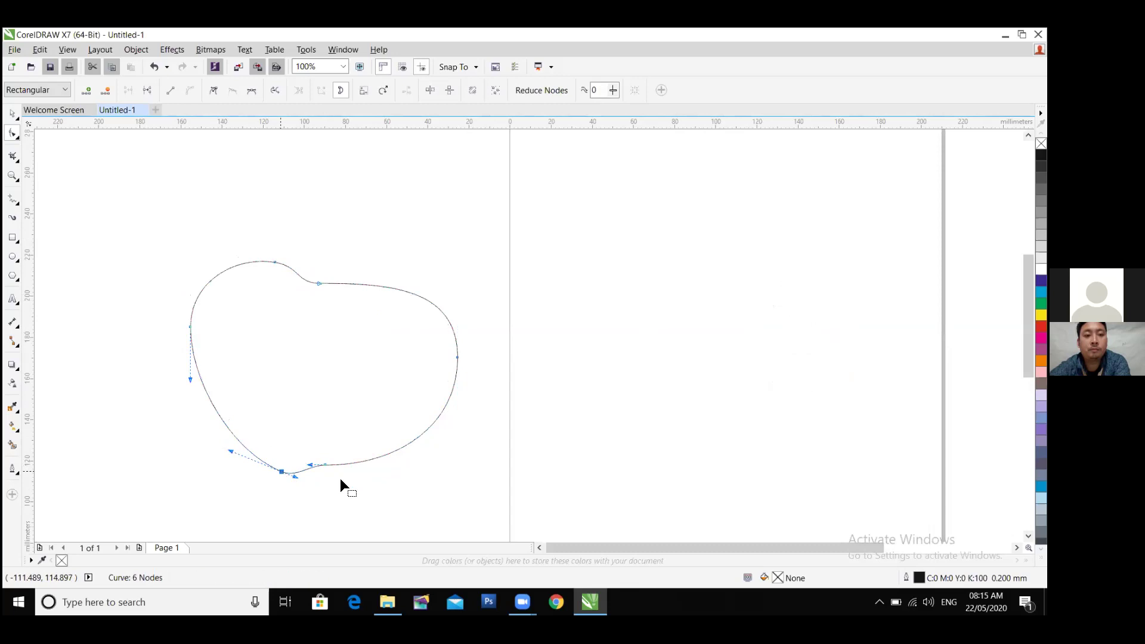
Round off the lower-left bulge with its node's control handle and raise the bottom centre node to deepen the notch.
{"action": "left_click", "coordinate": [295, 479]}
{"action": "left_click", "coordinate": [283, 474]}
{"action": "mouse_move", "coordinate": [294, 479]}
{"action": "left_mouse_down"}
{"action": "mouse_move", "coordinate": [296, 469]}
{"action": "mouse_move", "coordinate": [312, 480]}
{"action": "left_mouse_up"}
{"action": "left_click", "coordinate": [328, 471]}
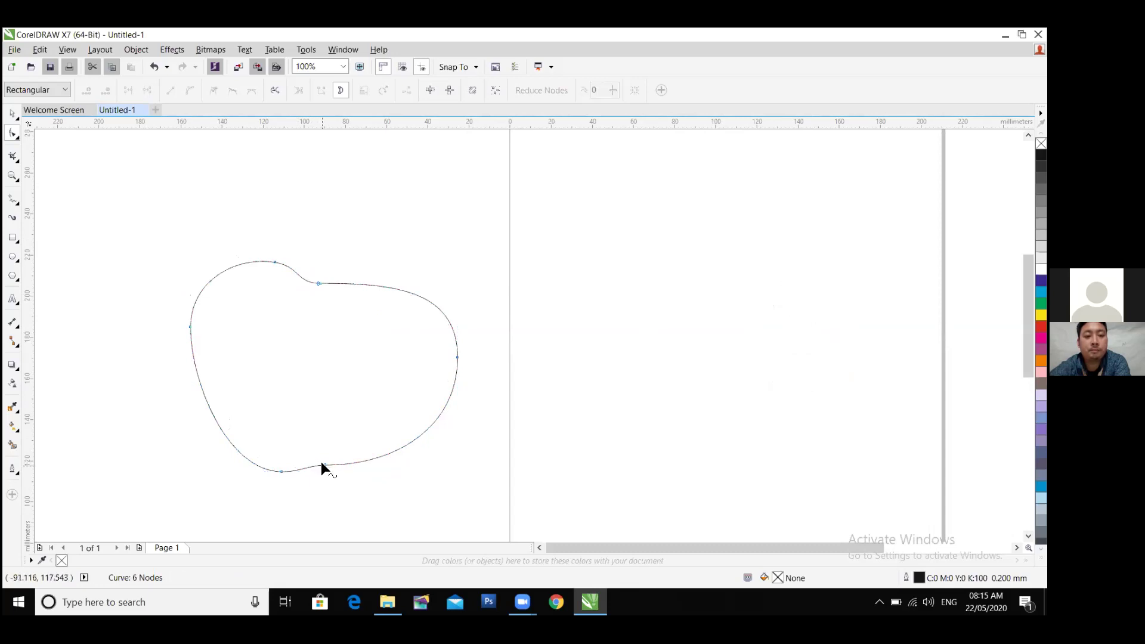
{"action": "left_click_drag", "start_coordinate": [323, 465], "coordinate": [321, 457]}
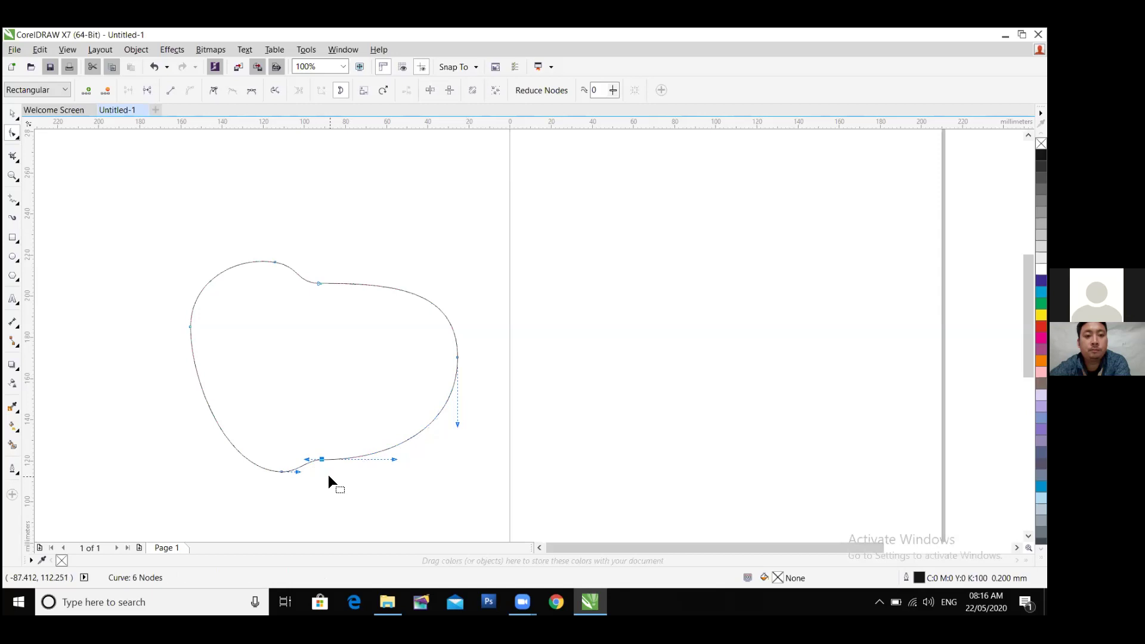
Shift the curve's top centre node slightly to the left.
{"action": "left_click", "coordinate": [319, 284]}
{"action": "left_click_drag", "start_coordinate": [319, 285], "coordinate": [316, 283]}
{"action": "left_click", "coordinate": [317, 303]}
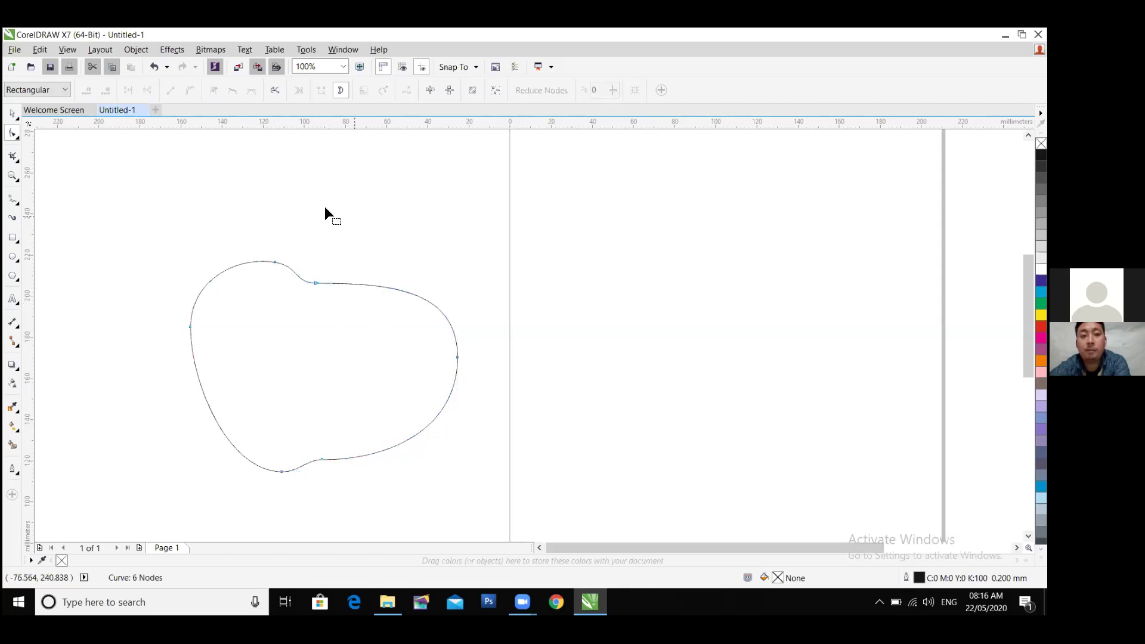
Try converting the segments at the top and bottom centre nodes to straight lines, and undo the conversion.
{"action": "left_click_drag", "start_coordinate": [308, 245], "coordinate": [346, 477]}
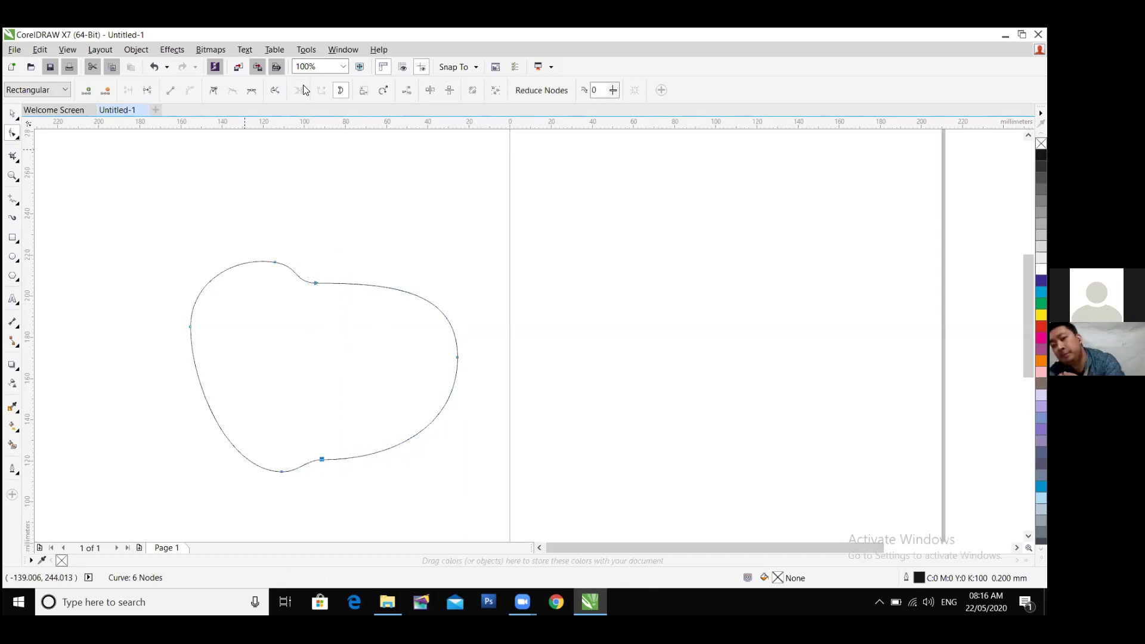
{"action": "left_click", "coordinate": [170, 90]}
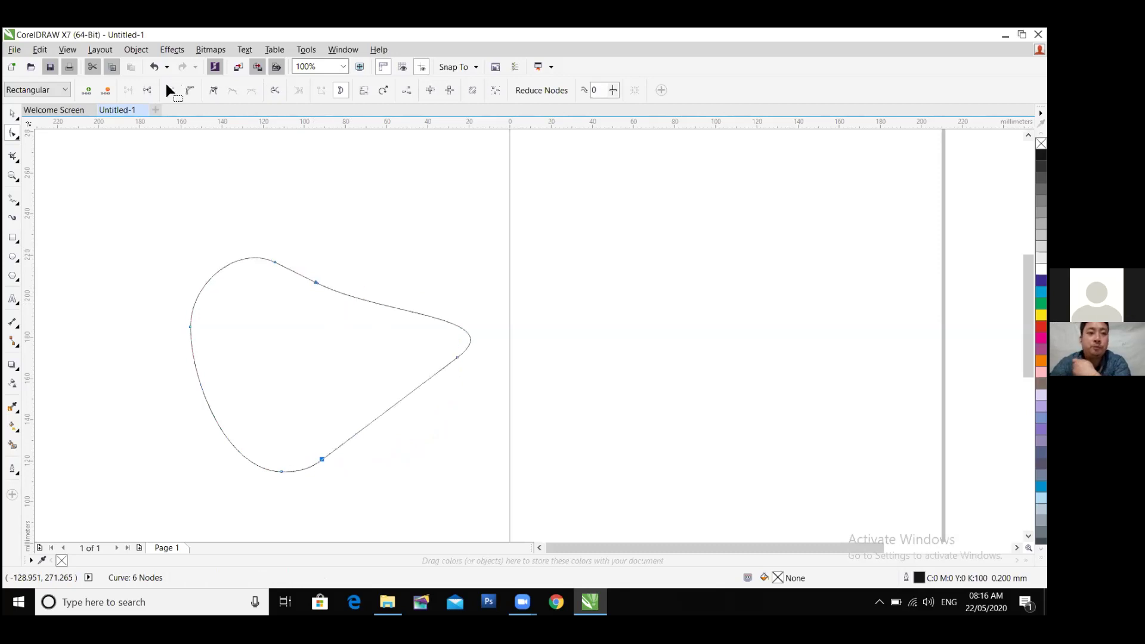
{"action": "key", "text": "ctrl+z"}
Delete the curve's rightmost node and convert the segments at the top and bottom centre nodes to straight lines, leaving a half shape.
{"action": "left_click", "coordinate": [454, 354]}
{"action": "left_click", "coordinate": [456, 357]}
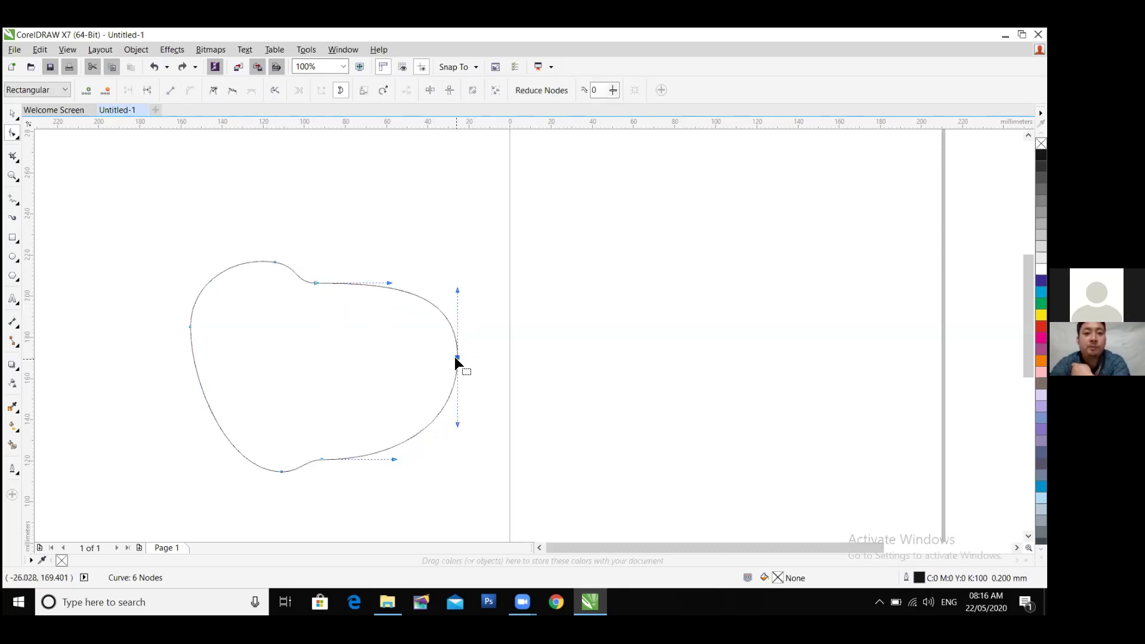
{"action": "key", "text": "Delete"}
{"action": "left_click_drag", "start_coordinate": [311, 238], "coordinate": [337, 477]}
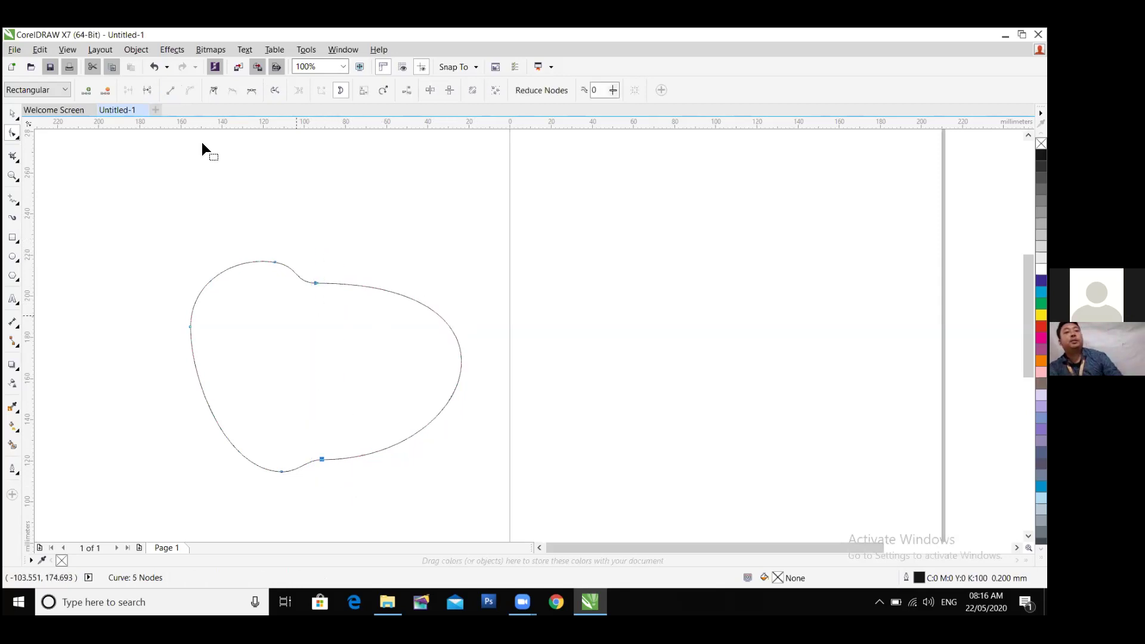
{"action": "left_click", "coordinate": [170, 89]}
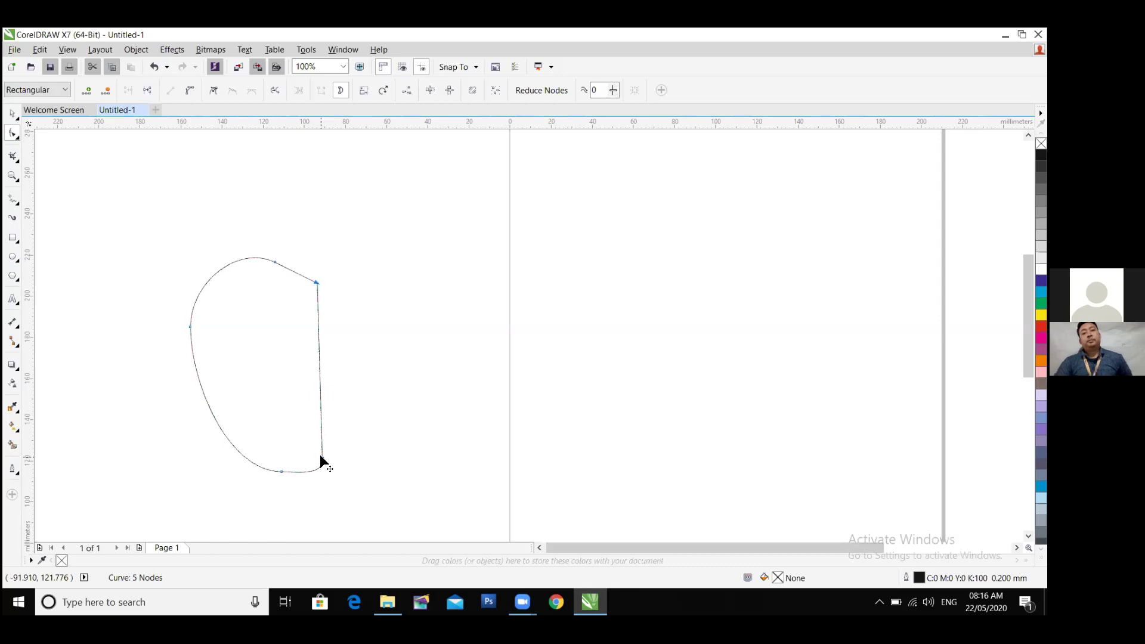
Raise both end nodes of the straight edge slightly and convert their segments to curves.
{"action": "left_click_drag", "start_coordinate": [320, 454], "coordinate": [321, 450]}
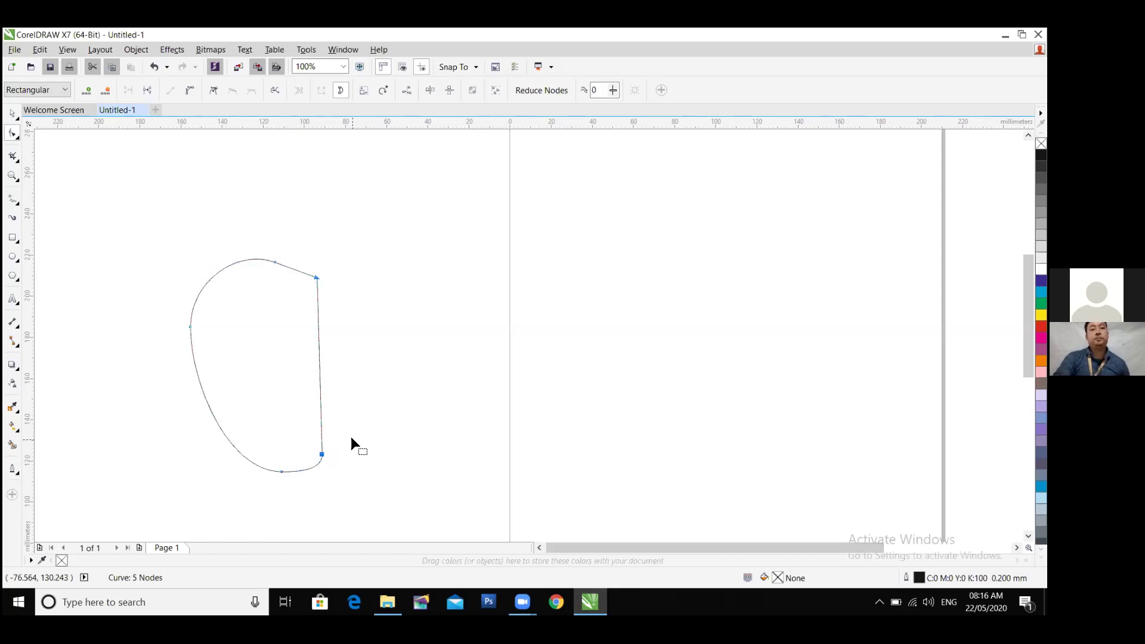
{"action": "right_click", "coordinate": [315, 276]}
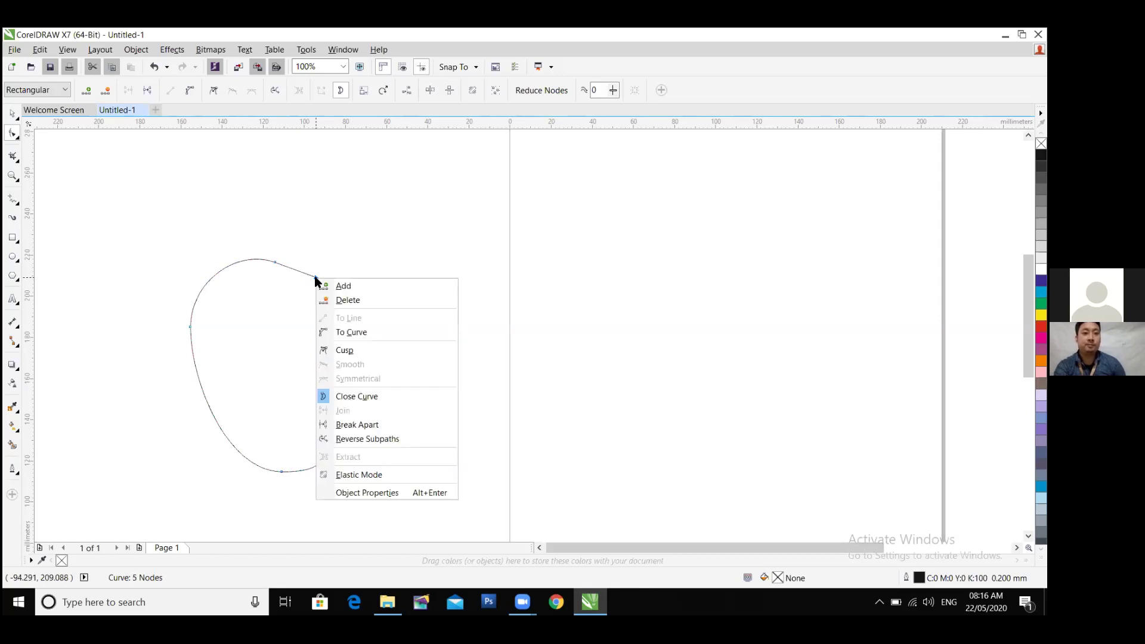
{"action": "left_click", "coordinate": [337, 332]}
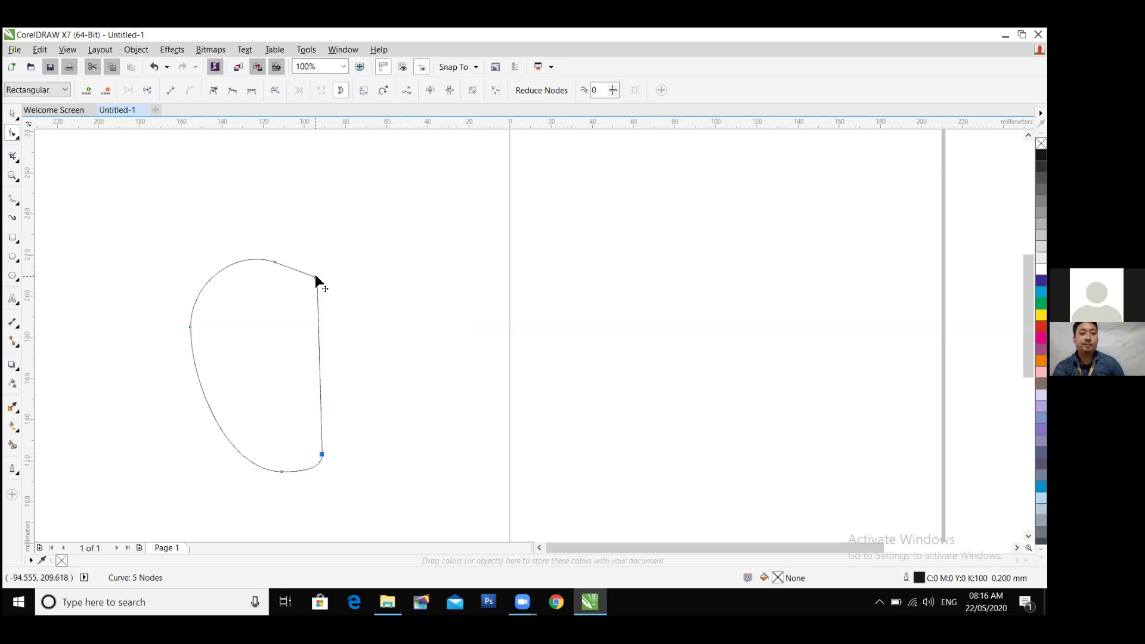
{"action": "left_click_drag", "start_coordinate": [315, 274], "coordinate": [316, 276]}
Lengthen the right control handle of the node on the half shape's upper edge towards the top corner.
{"action": "left_click", "coordinate": [275, 263]}
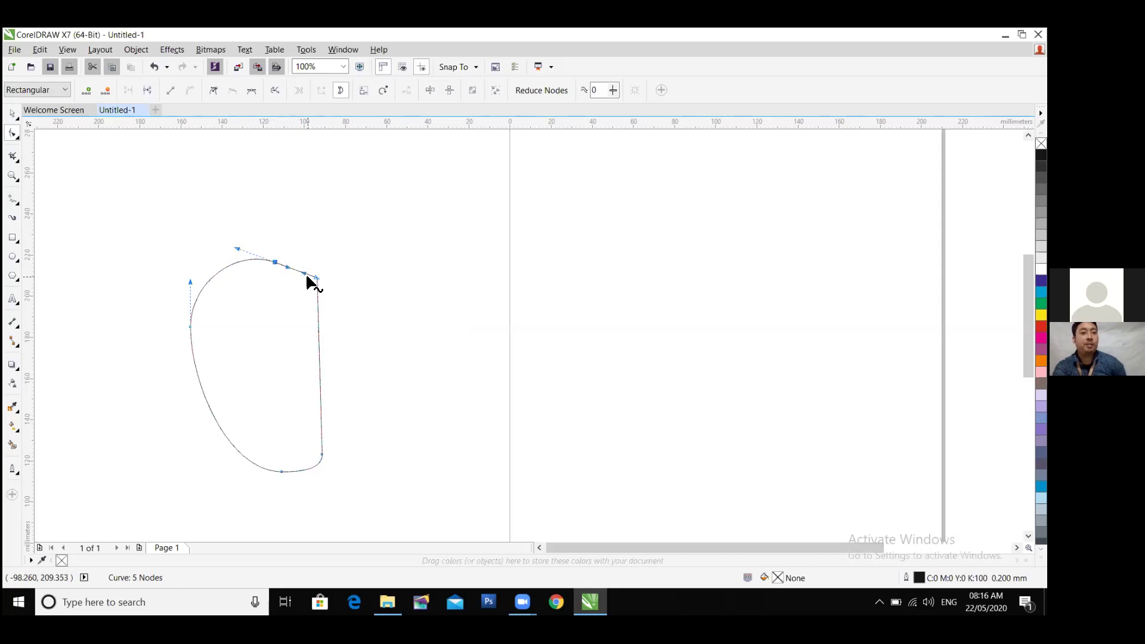
{"action": "left_click_drag", "start_coordinate": [286, 268], "coordinate": [294, 265]}
{"action": "left_click", "coordinate": [314, 274]}
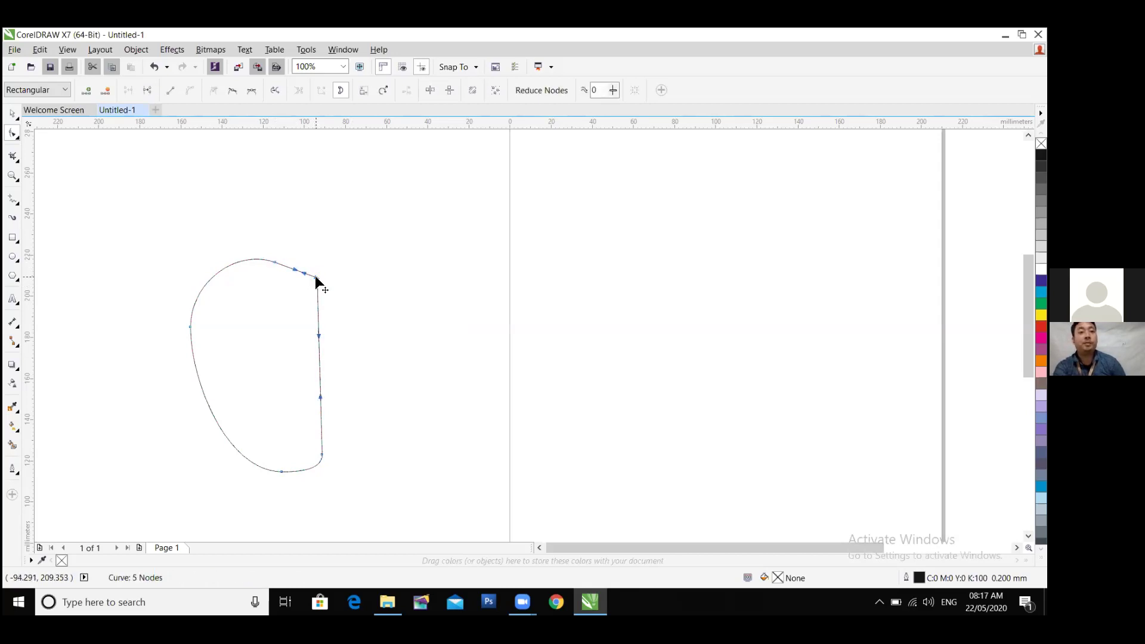
{"action": "mouse_move", "coordinate": [315, 274]}
{"action": "left_mouse_down"}
{"action": "mouse_move", "coordinate": [322, 285]}
{"action": "mouse_move", "coordinate": [315, 275]}
{"action": "left_mouse_up"}
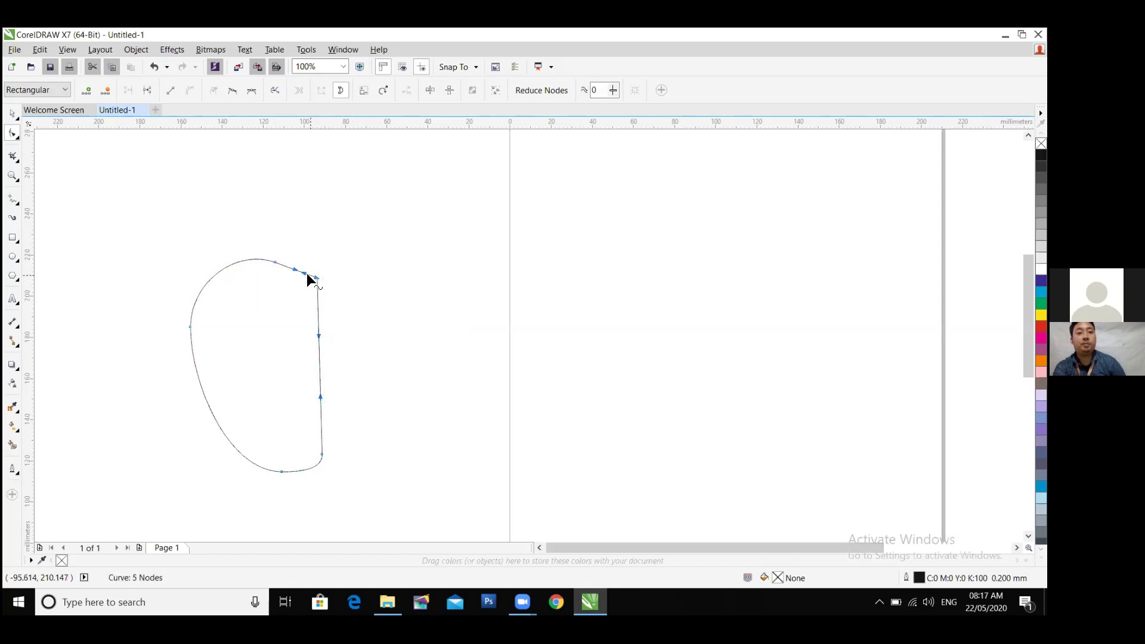
{"action": "left_click", "coordinate": [306, 271]}
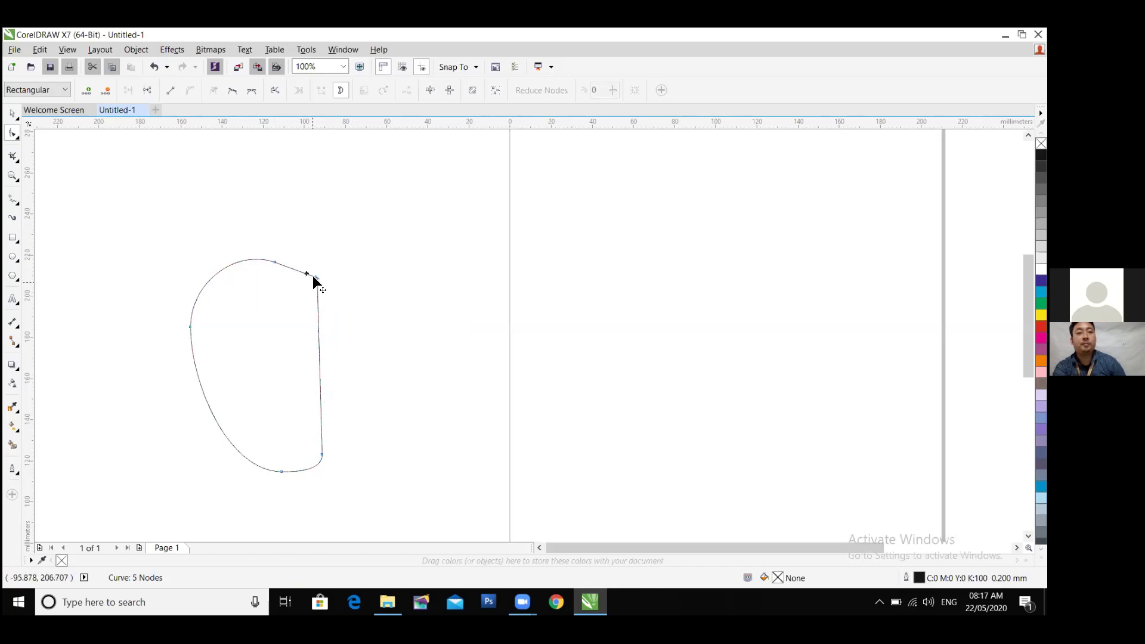
{"action": "left_click", "coordinate": [314, 276]}
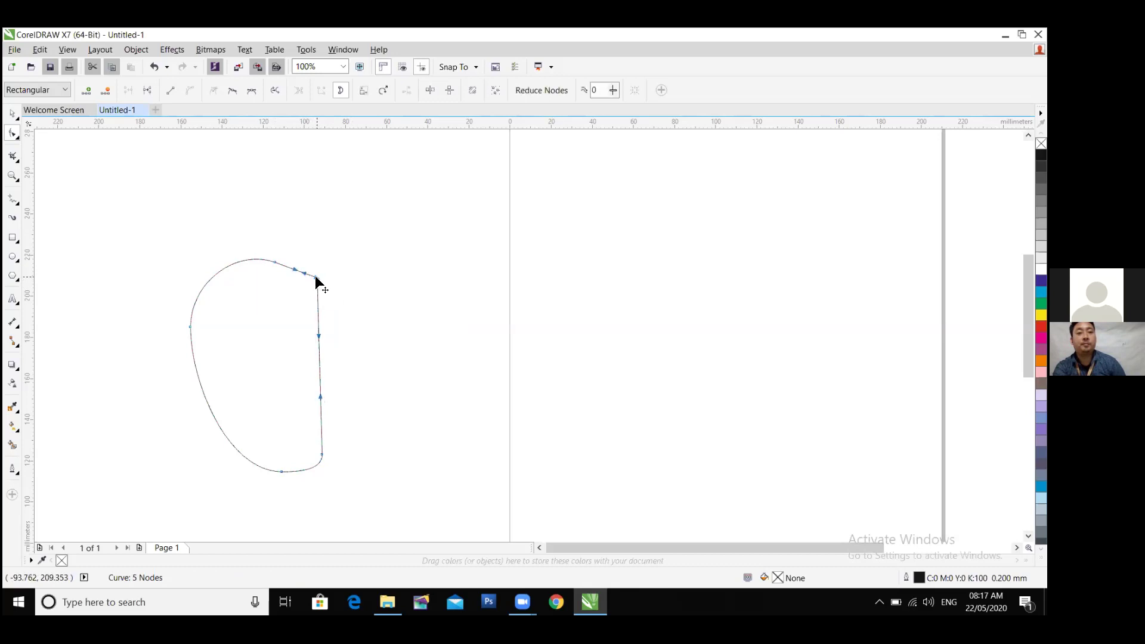
{"action": "right_click", "coordinate": [315, 276]}
{"action": "key", "text": "Escape"}
{"action": "left_click", "coordinate": [331, 283]}
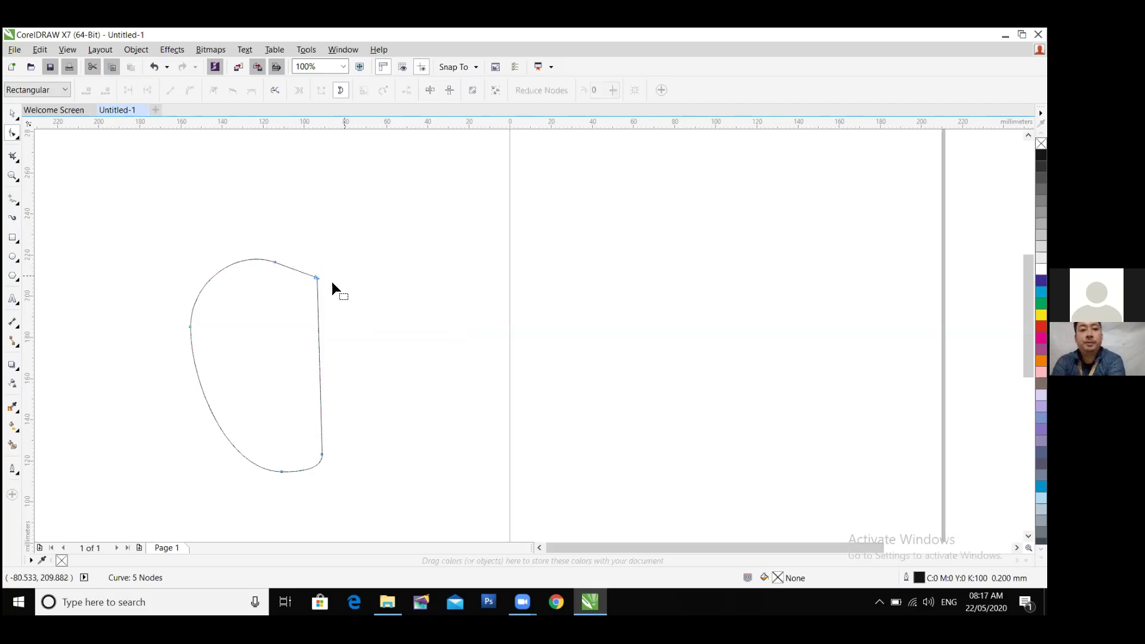
Raise the upper-edge node's right control handle to round the edge leading into the top corner.
{"action": "left_click", "coordinate": [274, 262]}
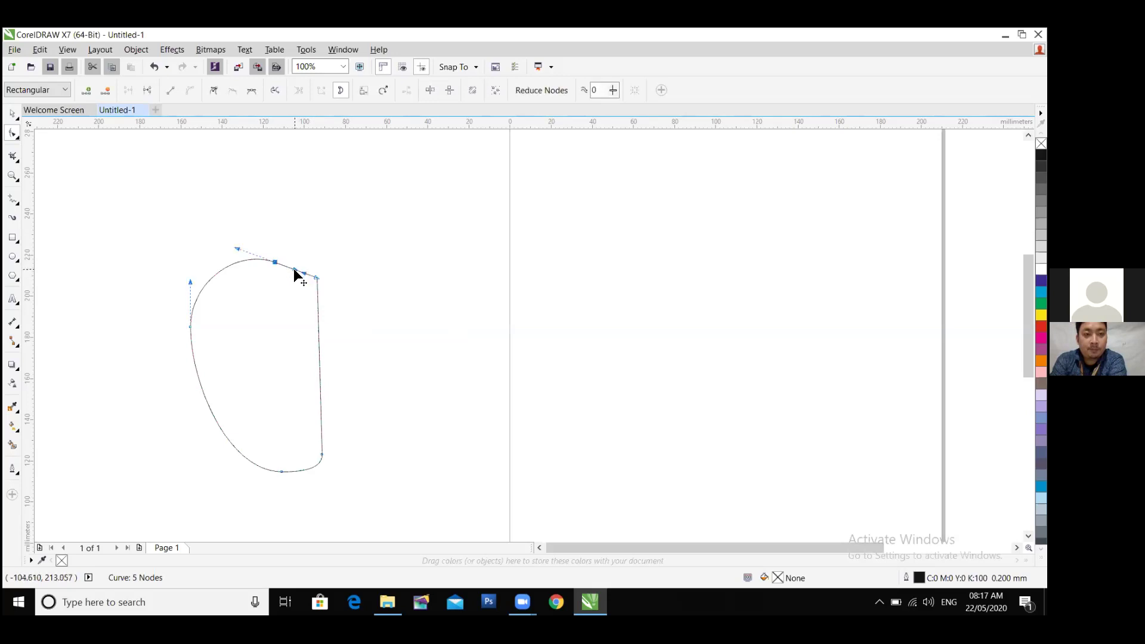
{"action": "left_click_drag", "start_coordinate": [298, 268], "coordinate": [301, 263]}
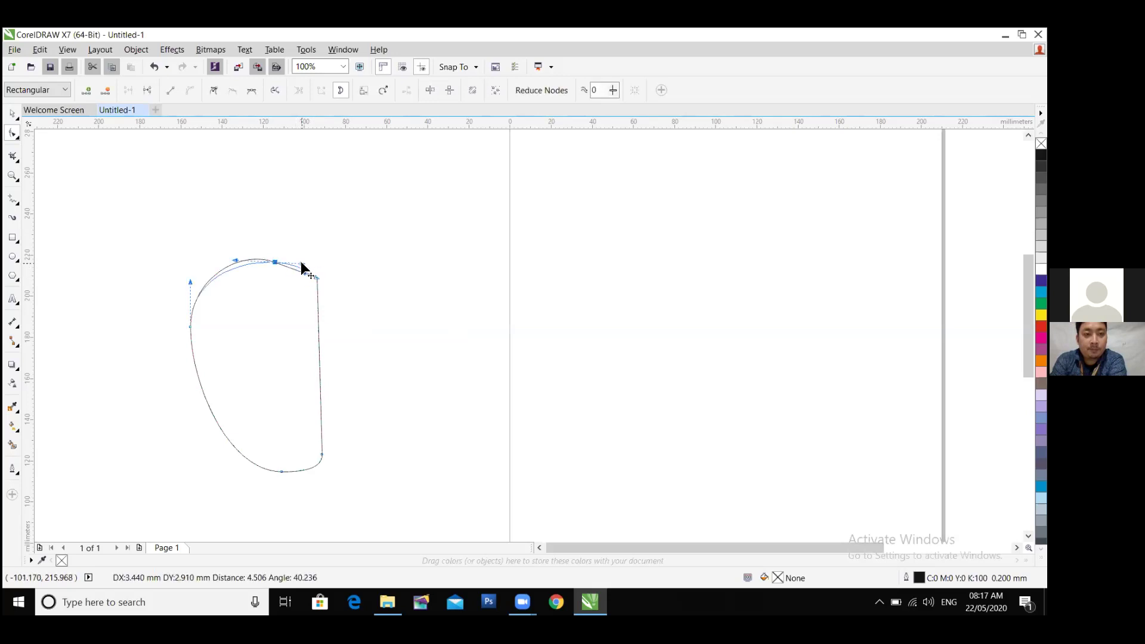
{"action": "left_click_drag", "start_coordinate": [301, 268], "coordinate": [302, 267]}
{"action": "left_click", "coordinate": [341, 266]}
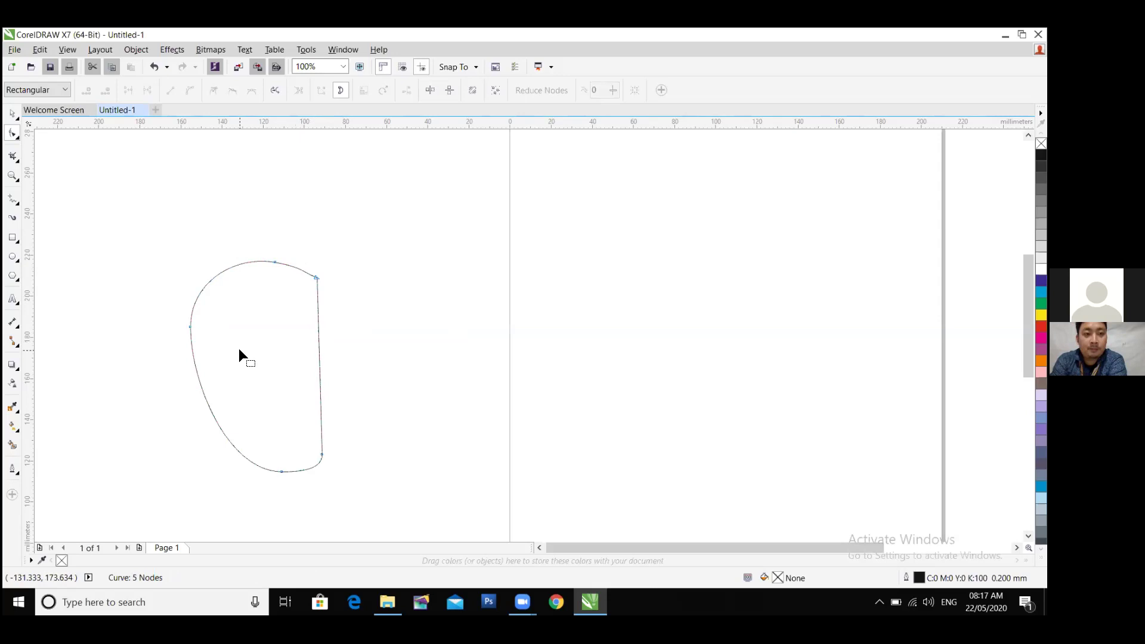
Try flipping the half shape horizontally across its straight edge and about its own centre, undoing each attempt.
{"action": "left_click", "coordinate": [12, 113]}
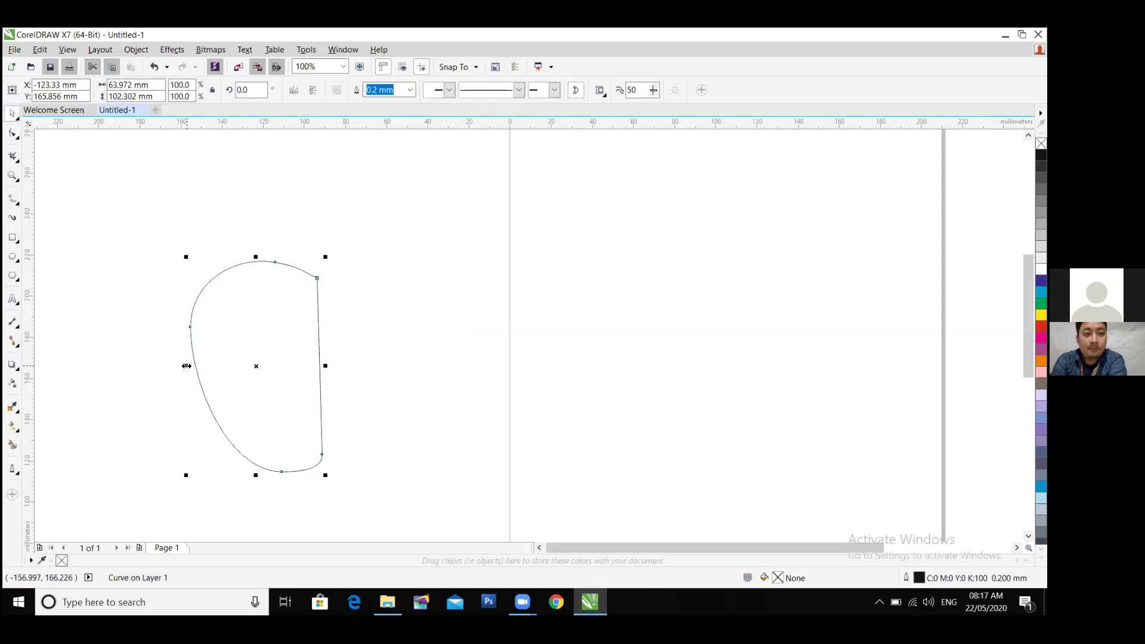
{"action": "left_click_drag", "start_coordinate": [186, 366], "coordinate": [358, 381]}
{"action": "key", "text": "ctrl+z"}
{"action": "left_click_drag", "start_coordinate": [218, 369], "coordinate": [464, 391]}
{"action": "key", "text": "Escape"}
{"action": "left_click_drag", "start_coordinate": [189, 365], "coordinate": [478, 414]}
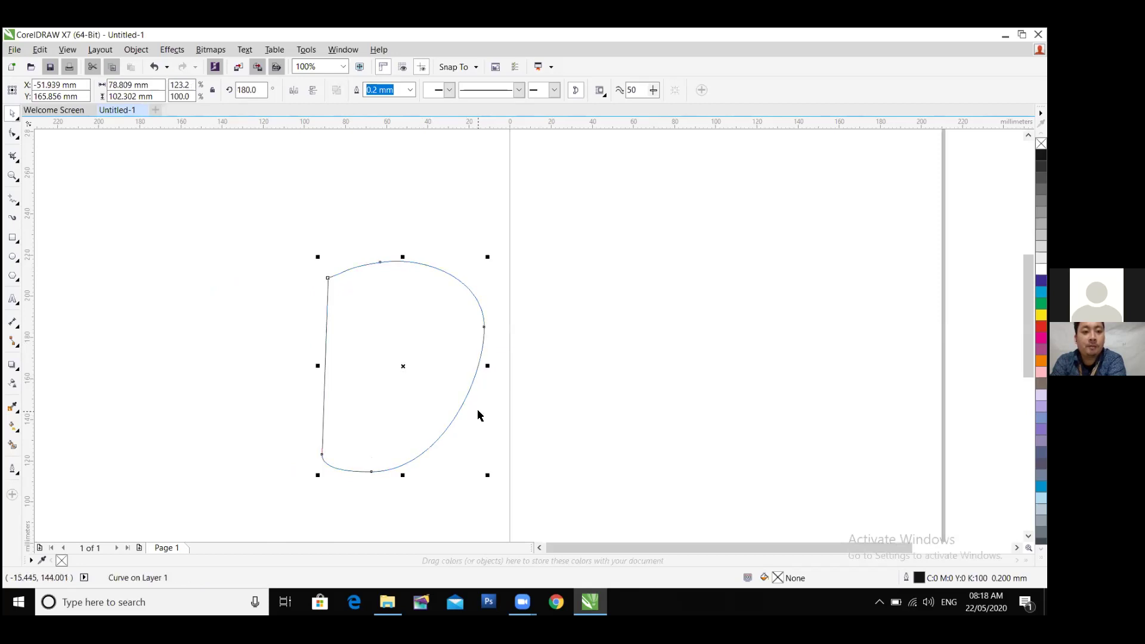
{"action": "key", "text": "ctrl+z"}
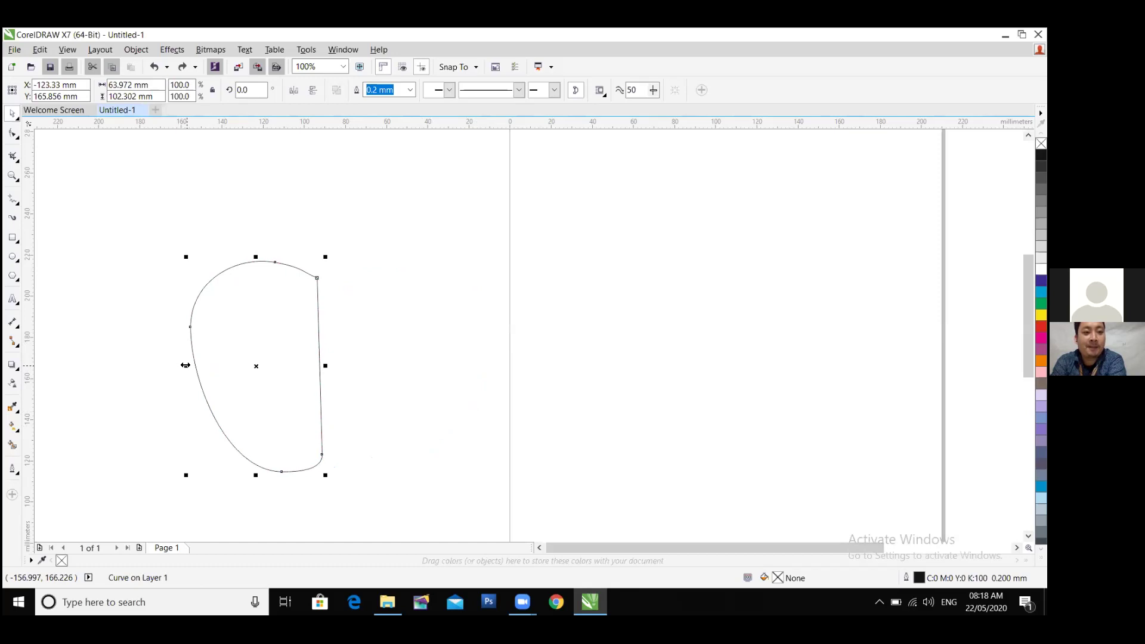
{"action": "left_click_drag", "start_coordinate": [289, 380], "coordinate": [270, 383]}
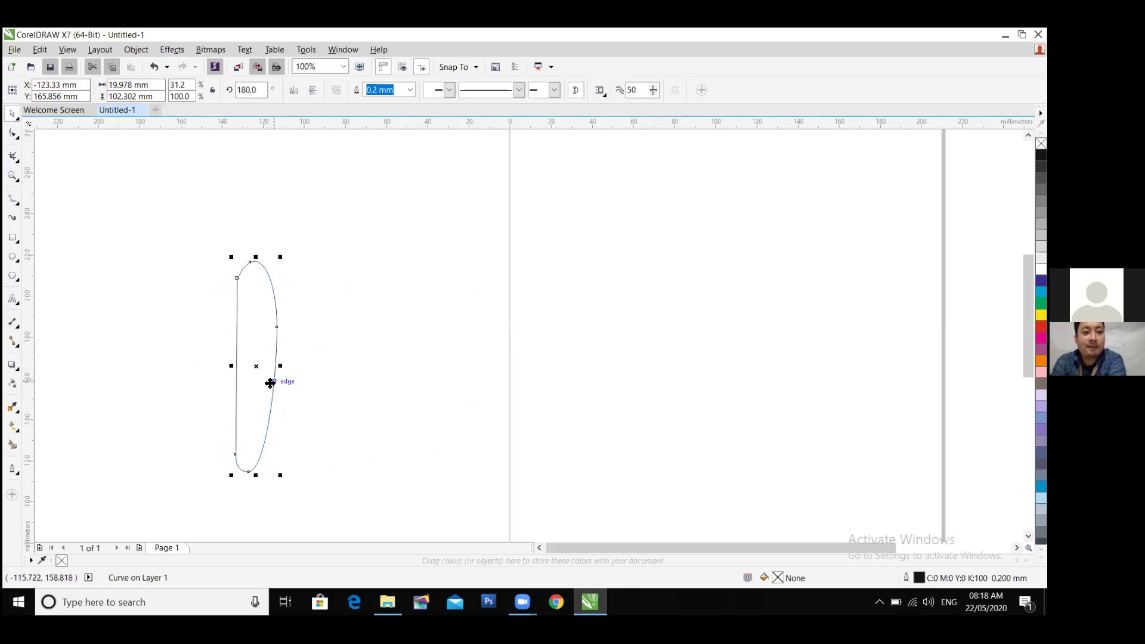
{"action": "key", "text": "ctrl+z"}
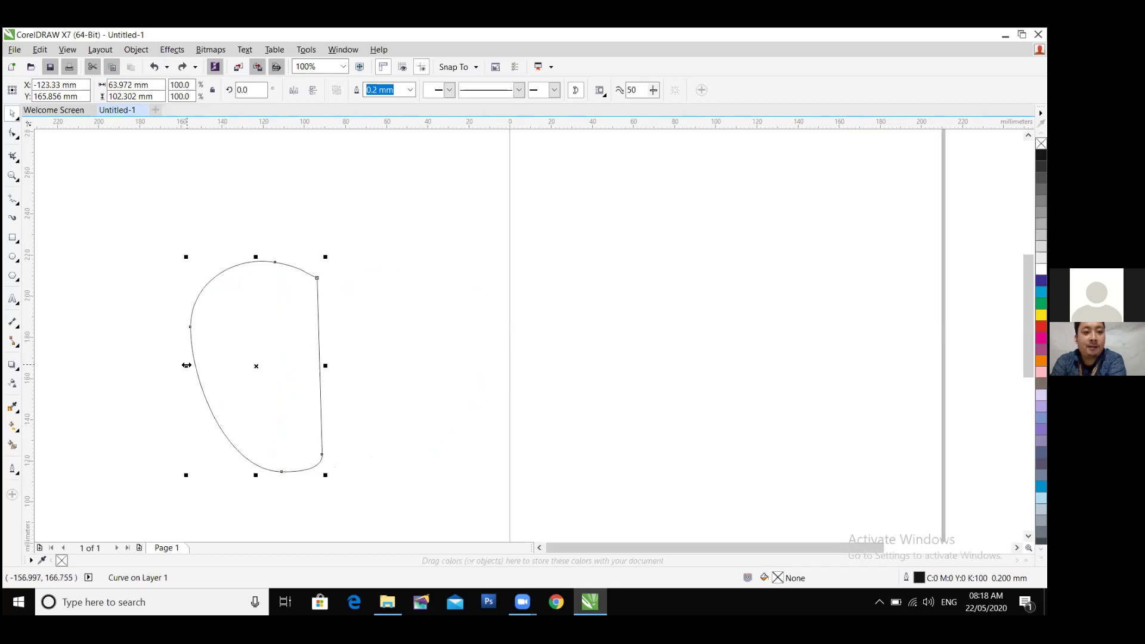
Create a horizontally mirrored copy of the half shape on the other side of its straight edge.
{"action": "left_click", "coordinate": [209, 370]}
{"action": "left_click", "coordinate": [189, 371]}
{"action": "left_click", "coordinate": [189, 366]}
{"action": "left_click", "coordinate": [197, 362]}
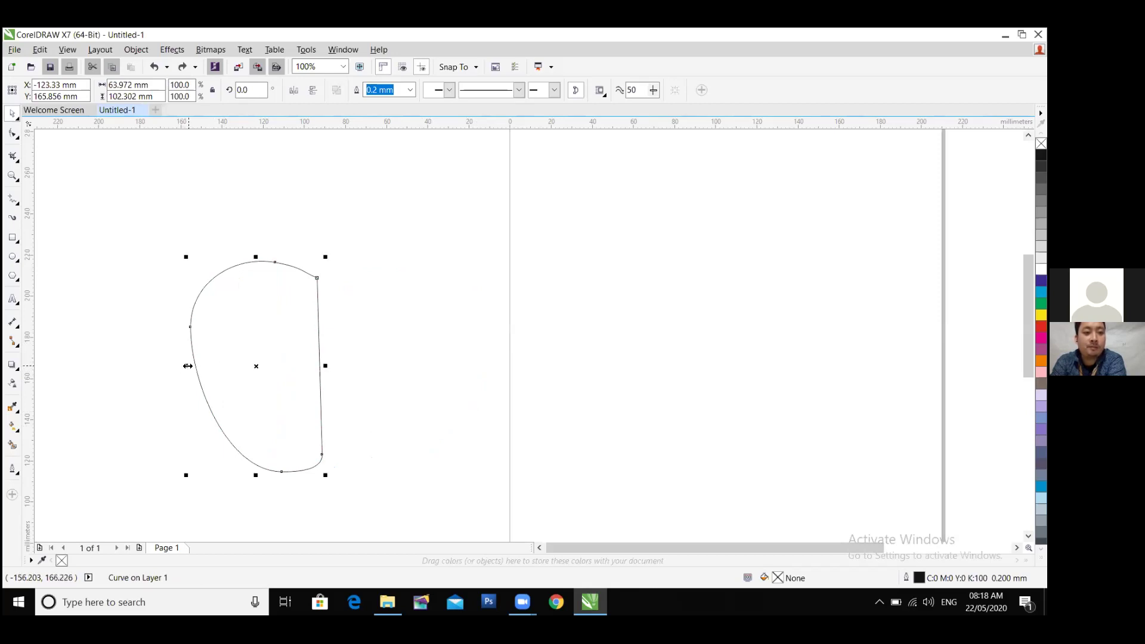
{"action": "left_click_drag", "start_coordinate": [211, 365], "coordinate": [452, 381]}
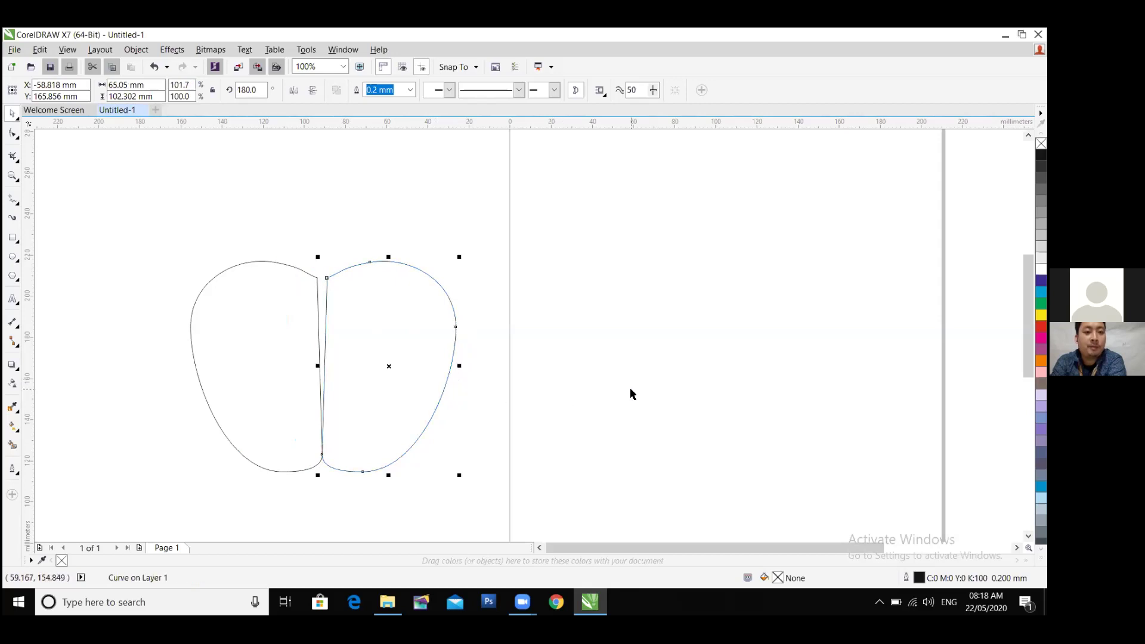
Nudge the mirrored copy left to X -64.518 mm so the halves meet at the top corner and overlap along their inner edges.
{"action": "key", "text": "Left"}
{"action": "key", "text": "Left"}
{"action": "key", "text": "Left"}
{"action": "key", "text": "Left"}
{"action": "key", "text": "Left"}
{"action": "key", "text": "Left"}
{"action": "key", "text": "Left"}
{"action": "key", "text": "Left"}
{"action": "key", "text": "Left"}
{"action": "key", "text": "Left"}
{"action": "key", "text": "Left"}
{"action": "key", "text": "Left"}
{"action": "key", "text": "Left"}
{"action": "key", "text": "Left"}
{"action": "key", "text": "Left"}
{"action": "key", "text": "Left"}
{"action": "key", "text": "Left"}
{"action": "key", "text": "Left"}
{"action": "key", "text": "Left"}
{"action": "key", "text": "Left"}
{"action": "key", "text": "Left"}
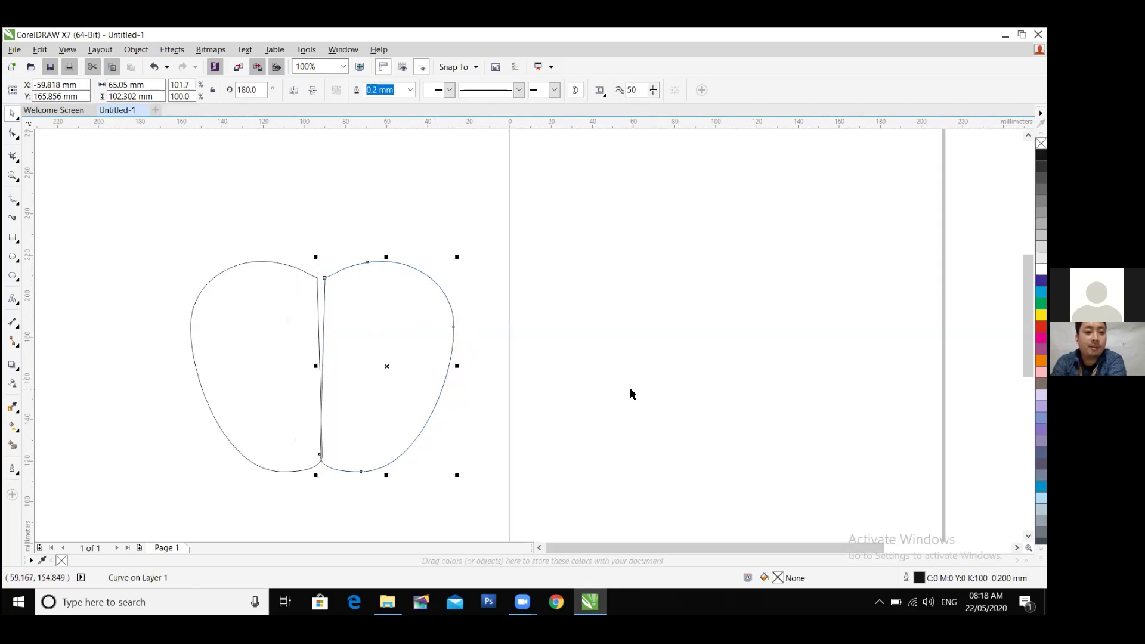
{"action": "key", "text": "Left"}
{"action": "key", "text": "Left"}
{"action": "key", "text": "Left"}
{"action": "key", "text": "Left"}
{"action": "key", "text": "Left"}
{"action": "key", "text": "Left"}
{"action": "key", "text": "Left"}
{"action": "key", "text": "Left"}
{"action": "key", "text": "Left"}
{"action": "key", "text": "Left"}
{"action": "key", "text": "Left"}
{"action": "key", "text": "Left"}
{"action": "key", "text": "Left"}
{"action": "key", "text": "Left"}
{"action": "key", "text": "Left"}
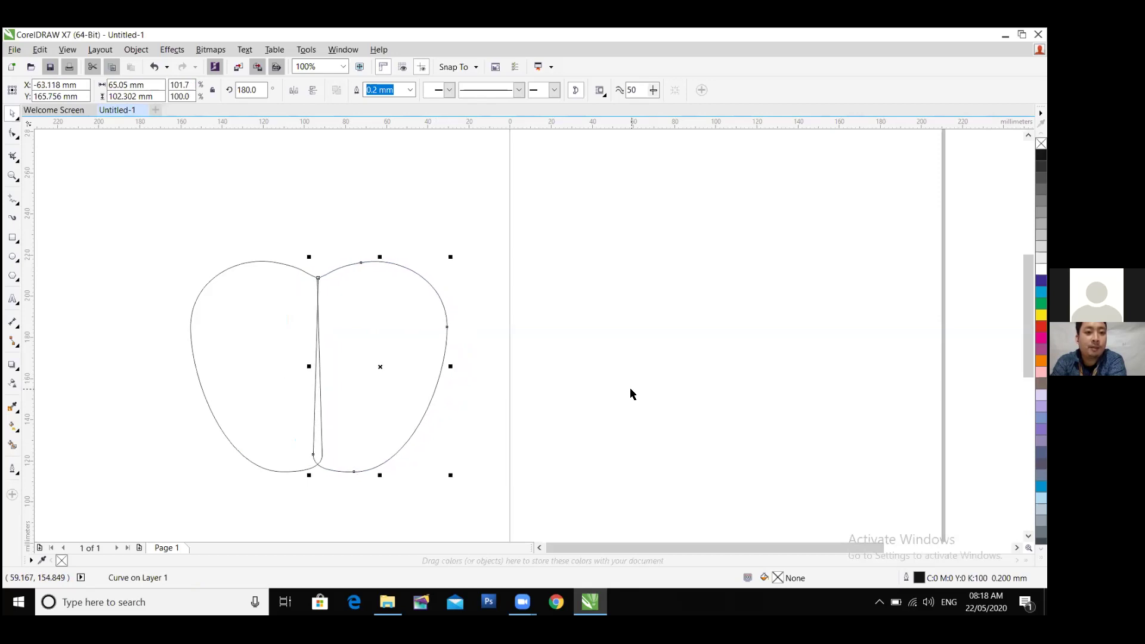
{"action": "key", "text": "Left"}
{"action": "key", "text": "Left"}
{"action": "key", "text": "Left"}
{"action": "key", "text": "Left"}
{"action": "key", "text": "Left"}
{"action": "key", "text": "Left"}
{"action": "key", "text": "Left"}
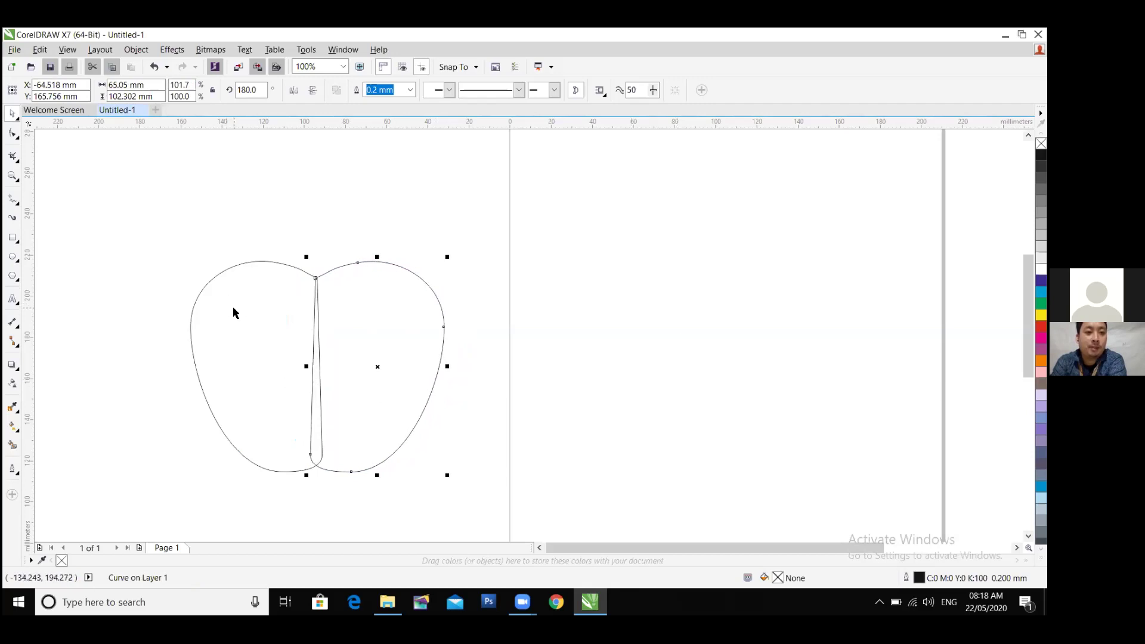
Weld the original half and its mirrored copy into a single apple outline.
{"action": "left_click", "coordinate": [287, 263], "text": "shift"}
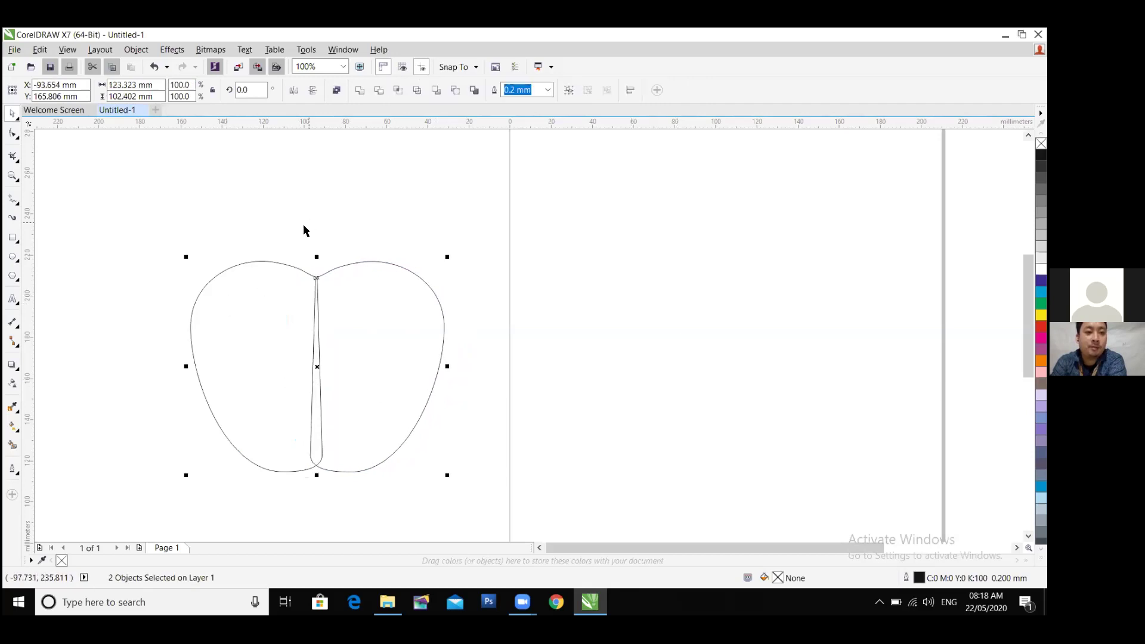
{"action": "left_click", "coordinate": [364, 94]}
{"action": "left_click", "coordinate": [368, 275]}
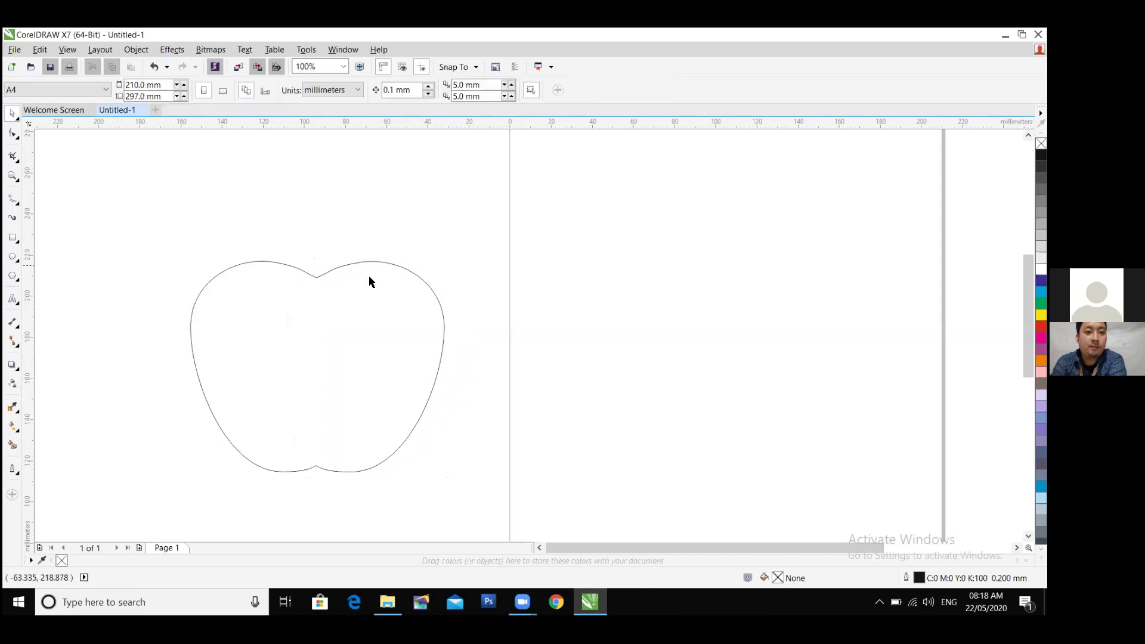
Convert the cusp node at the apple's bottom notch into a smooth node.
{"action": "scroll", "coordinate": [315, 468], "scroll_direction": "up", "scroll_amount": 3}
{"action": "double_click", "coordinate": [321, 467]}
{"action": "left_click", "coordinate": [321, 468]}
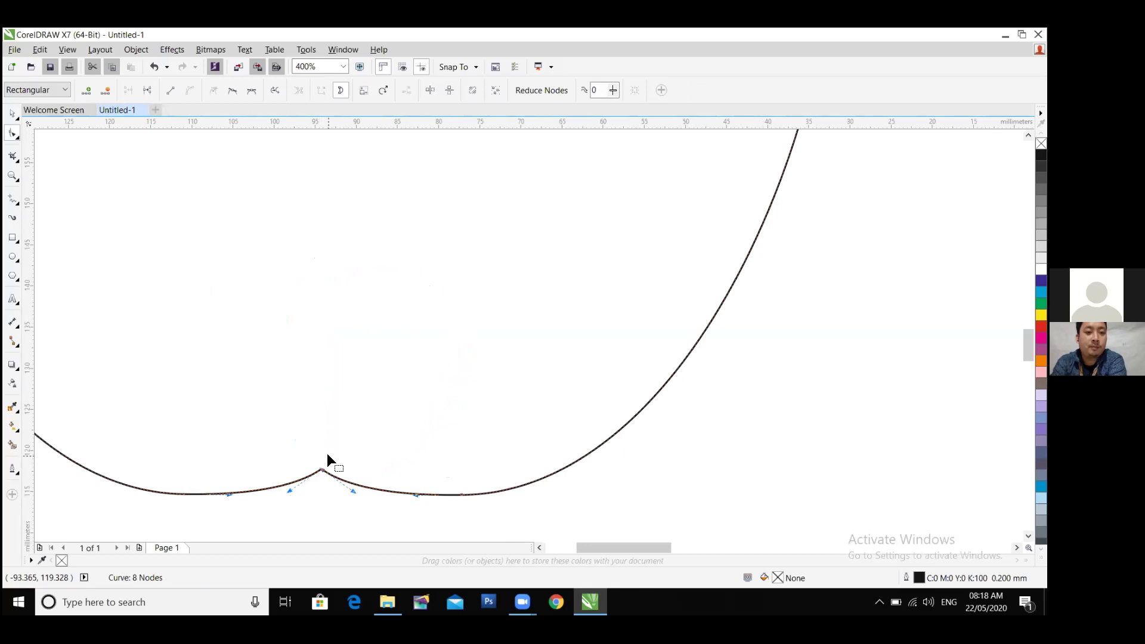
{"action": "scroll", "coordinate": [326, 472], "scroll_direction": "down", "scroll_amount": 3}
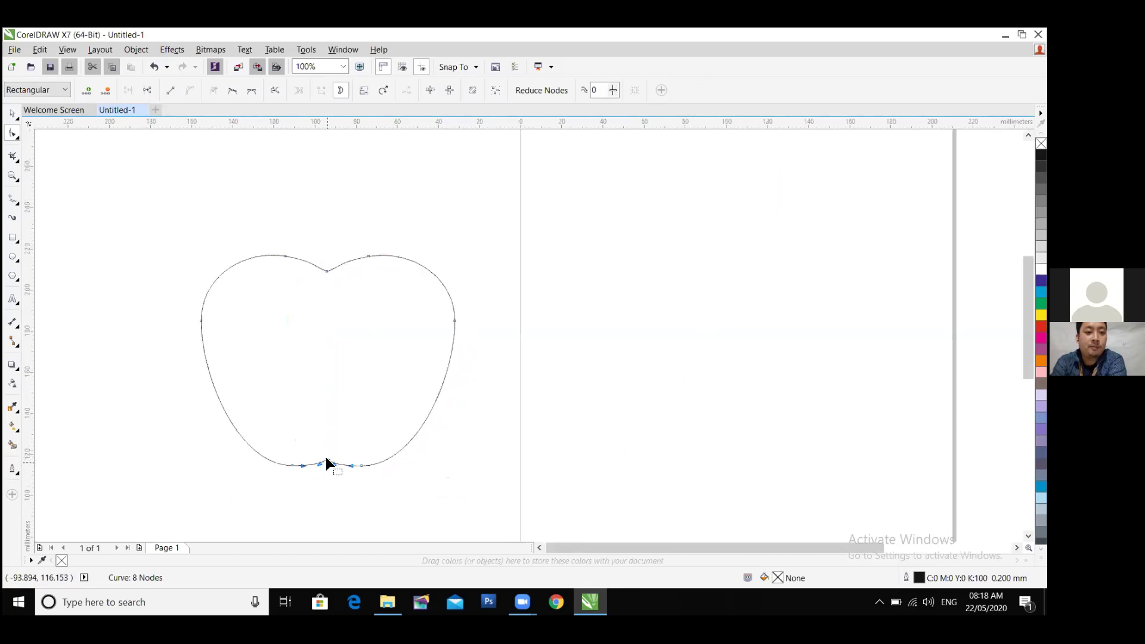
{"action": "scroll", "coordinate": [326, 456], "scroll_direction": "up", "scroll_amount": 3}
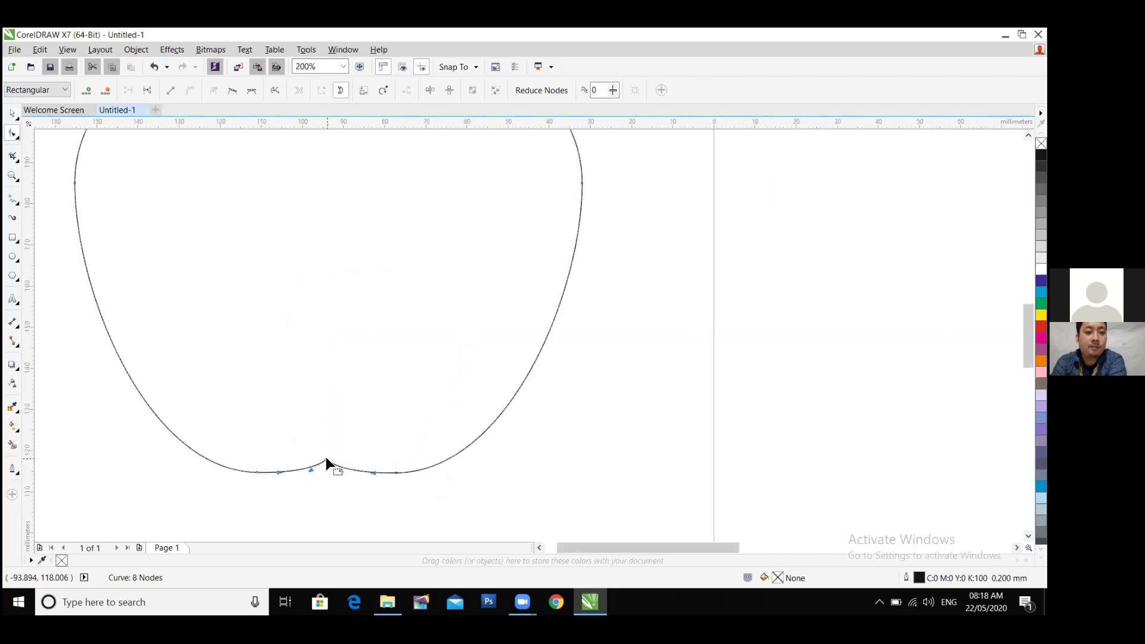
{"action": "left_click_drag", "start_coordinate": [325, 455], "coordinate": [327, 458]}
{"action": "right_click", "coordinate": [326, 461]}
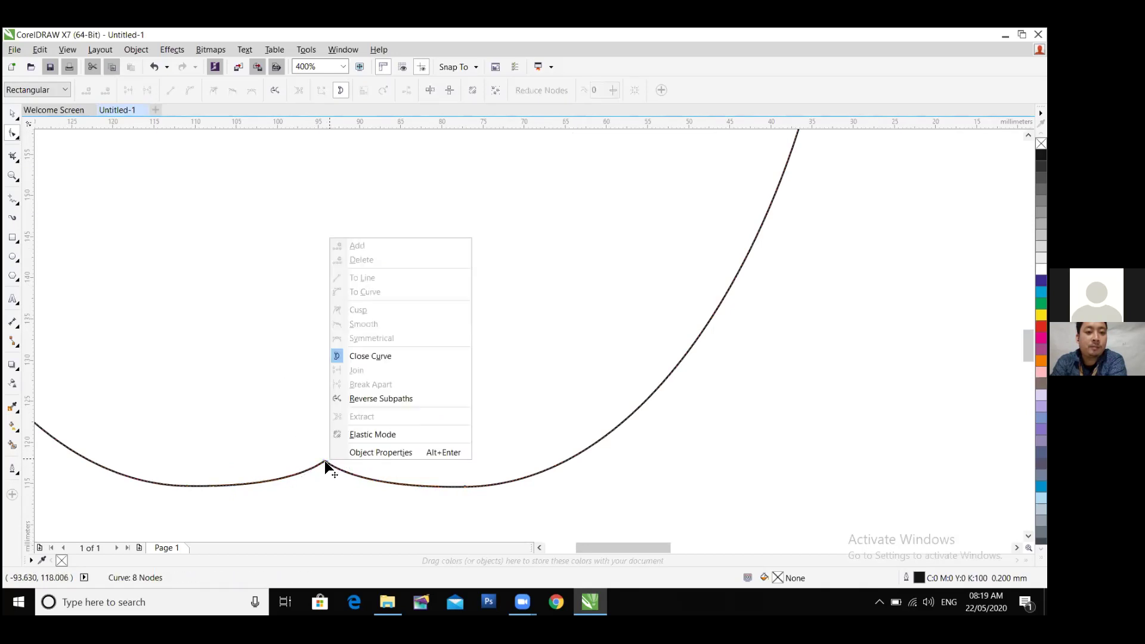
{"action": "key", "text": "Escape"}
{"action": "left_click", "coordinate": [322, 461]}
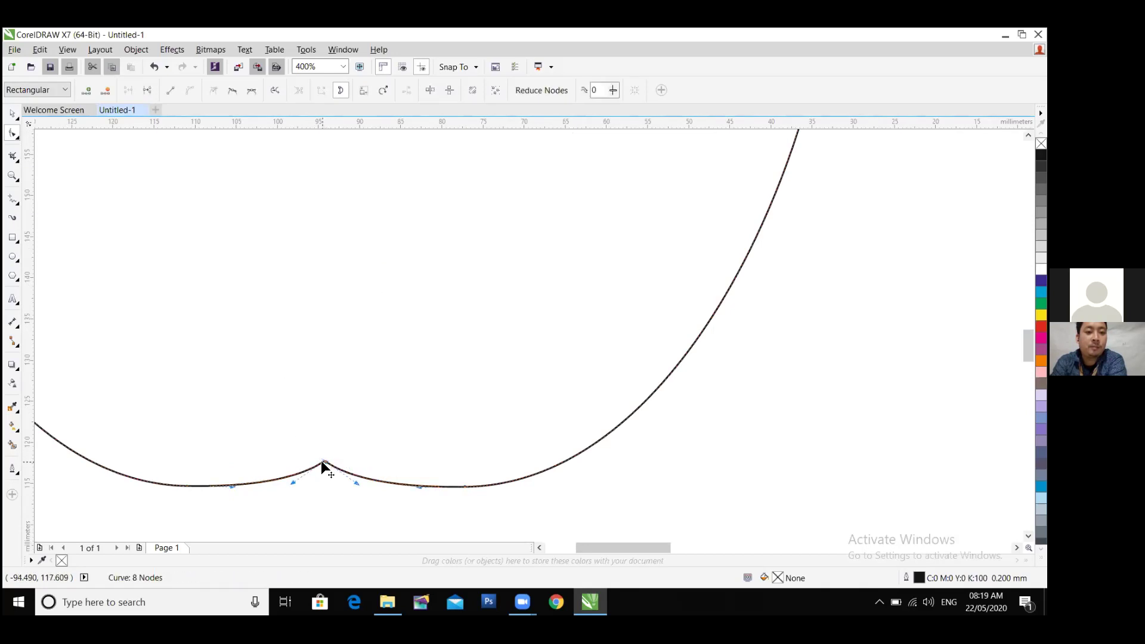
{"action": "right_click", "coordinate": [321, 461]}
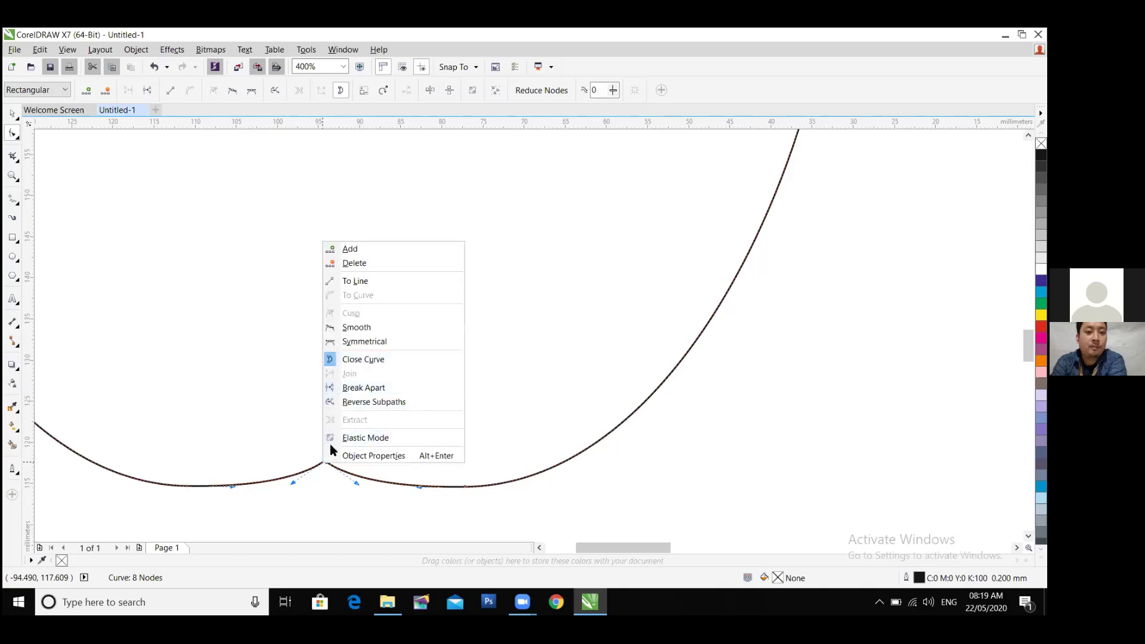
{"action": "left_click", "coordinate": [382, 329]}
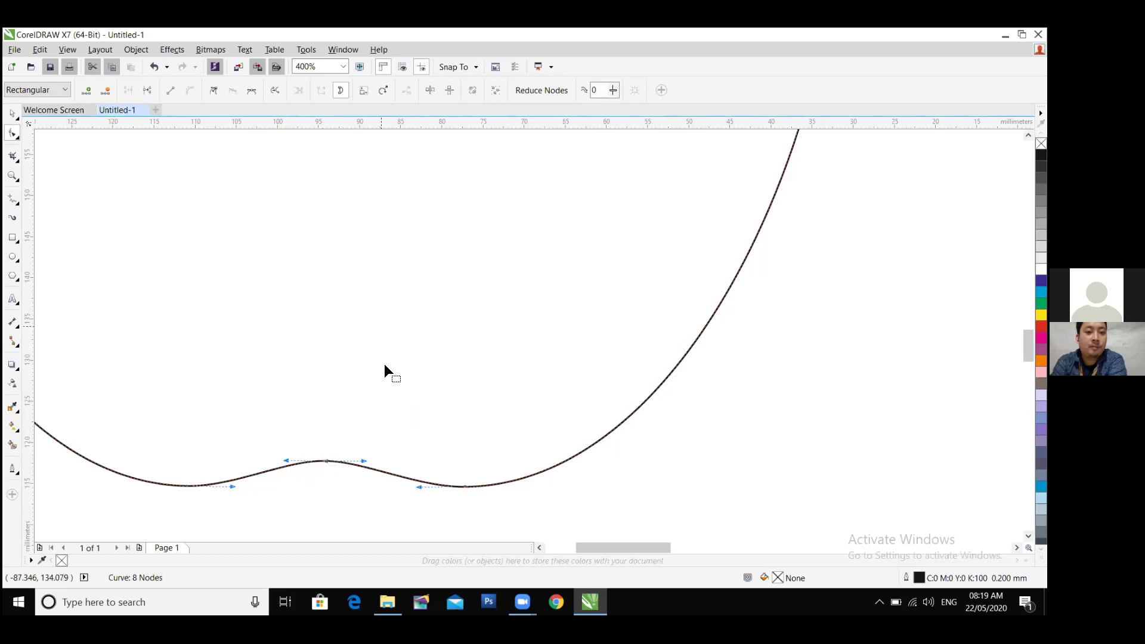
Make the node at the apple's top dip smooth so the sharp corner becomes rounded.
{"action": "scroll", "coordinate": [358, 441], "scroll_direction": "down", "scroll_amount": 2}
{"action": "left_click", "coordinate": [370, 379]}
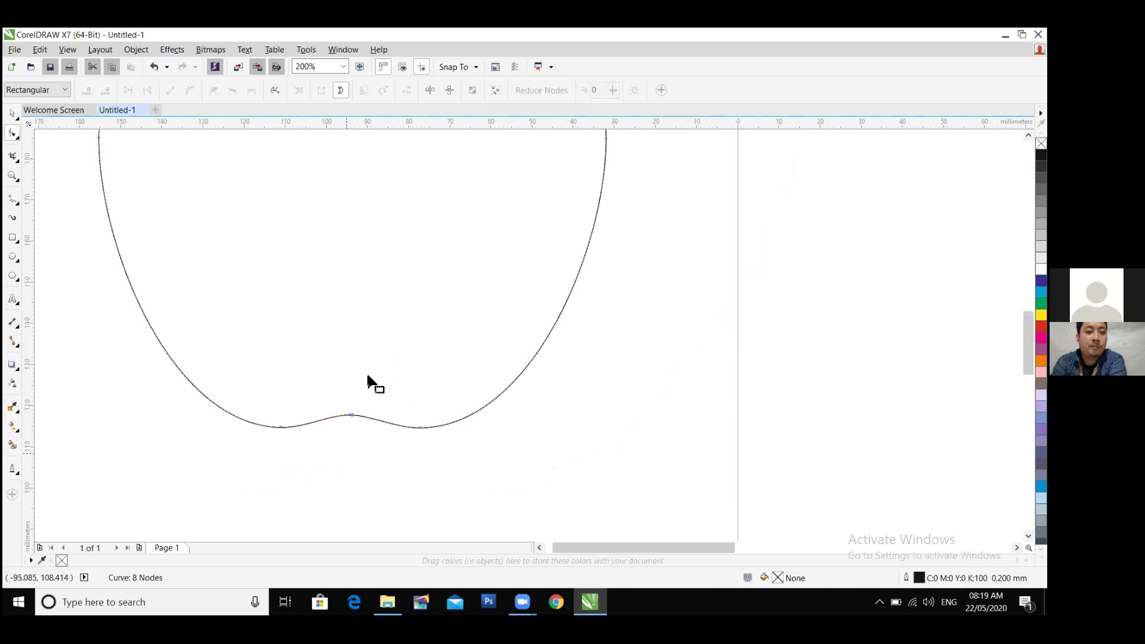
{"action": "scroll", "coordinate": [366, 371], "scroll_direction": "up", "scroll_amount": 1}
{"action": "scroll", "coordinate": [382, 313], "scroll_direction": "down", "scroll_amount": 2}
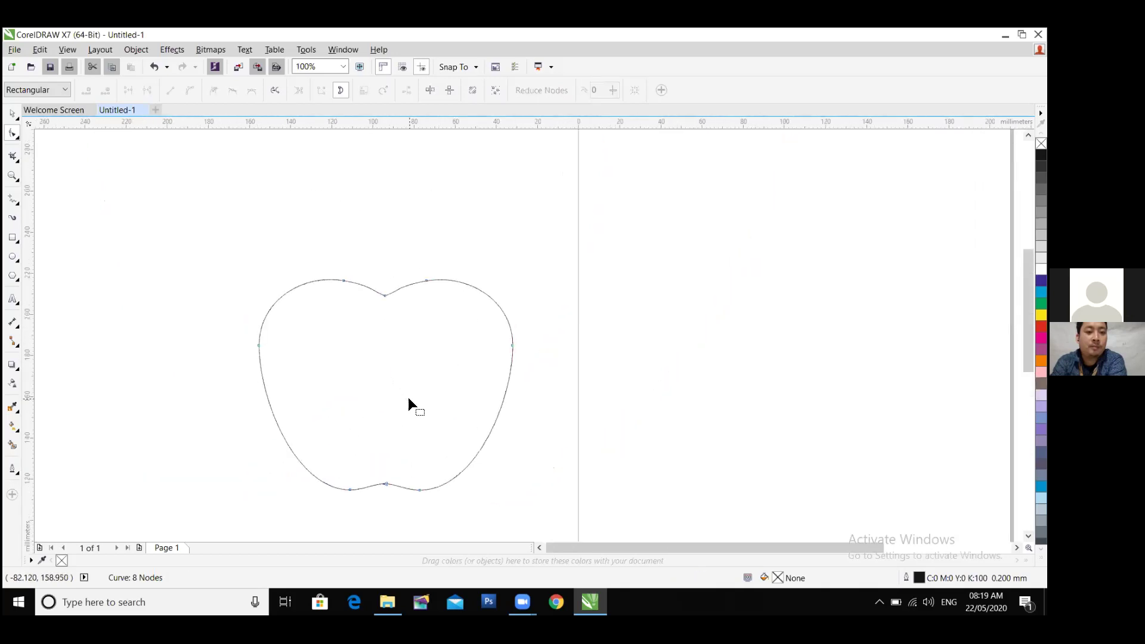
{"action": "left_click", "coordinate": [384, 293]}
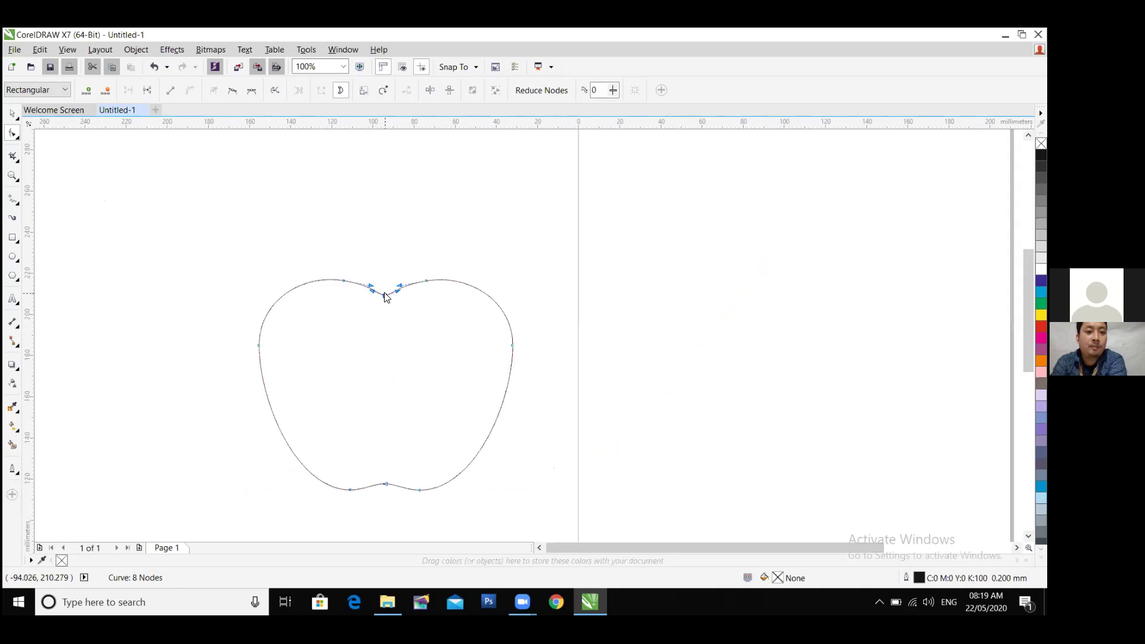
{"action": "right_click", "coordinate": [385, 295]}
{"action": "key", "text": "s"}
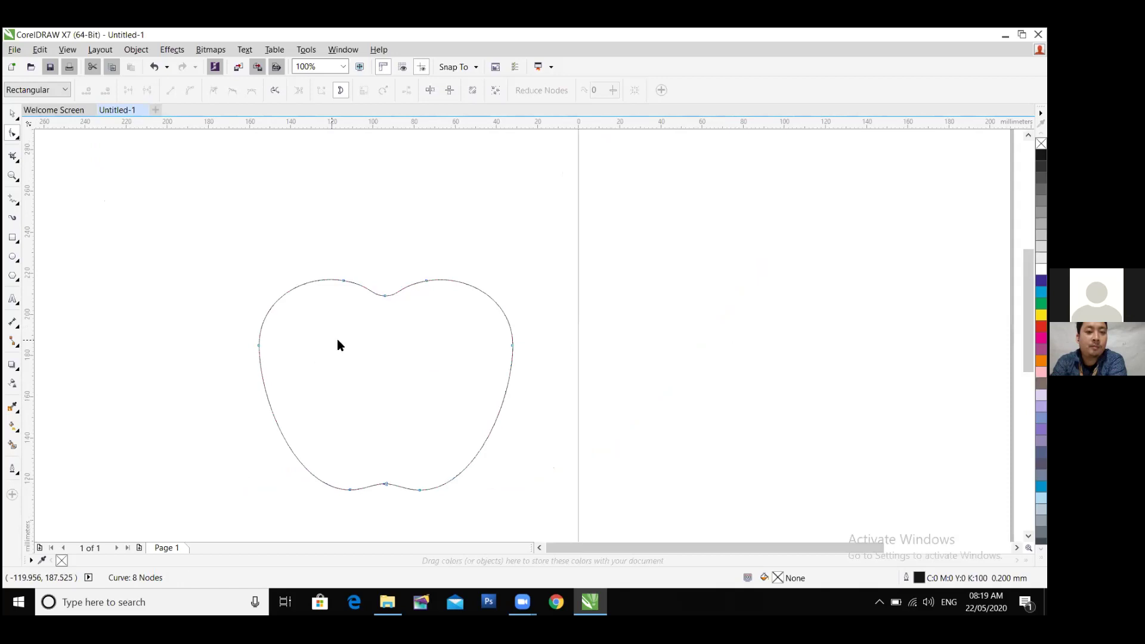
Draw an ellipse about 66 × 57 mm across the apple's right edge and shift it up to about X -24.4 mm, Y 172.8 mm.
{"action": "left_click", "coordinate": [12, 256]}
{"action": "left_click_drag", "start_coordinate": [459, 324], "coordinate": [594, 442]}
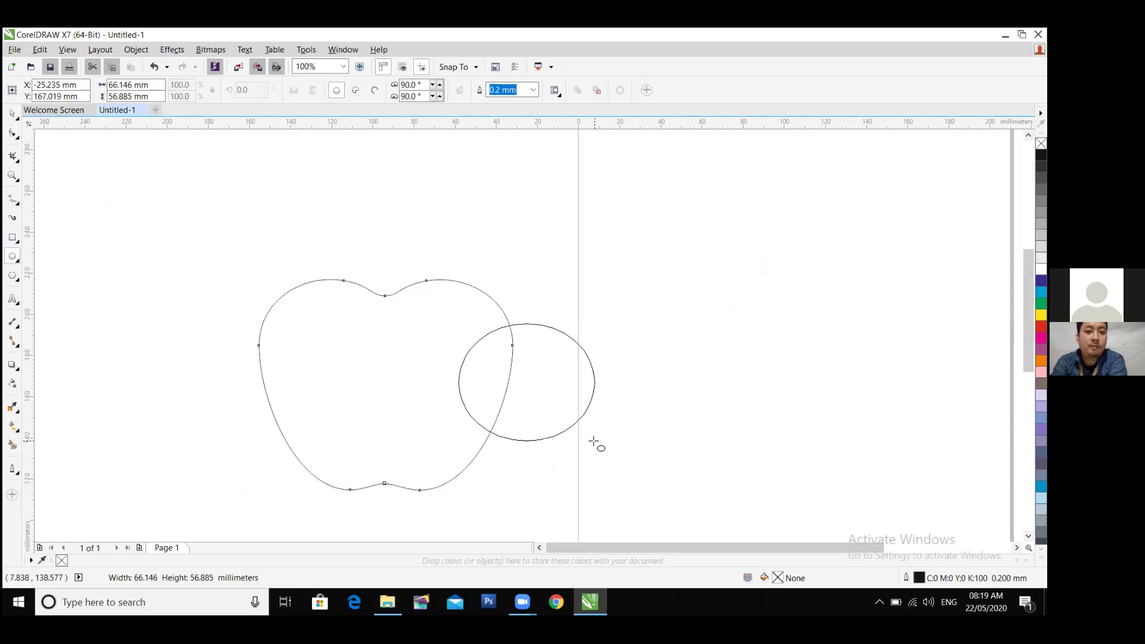
{"action": "left_click_drag", "start_coordinate": [594, 442], "coordinate": [594, 442]}
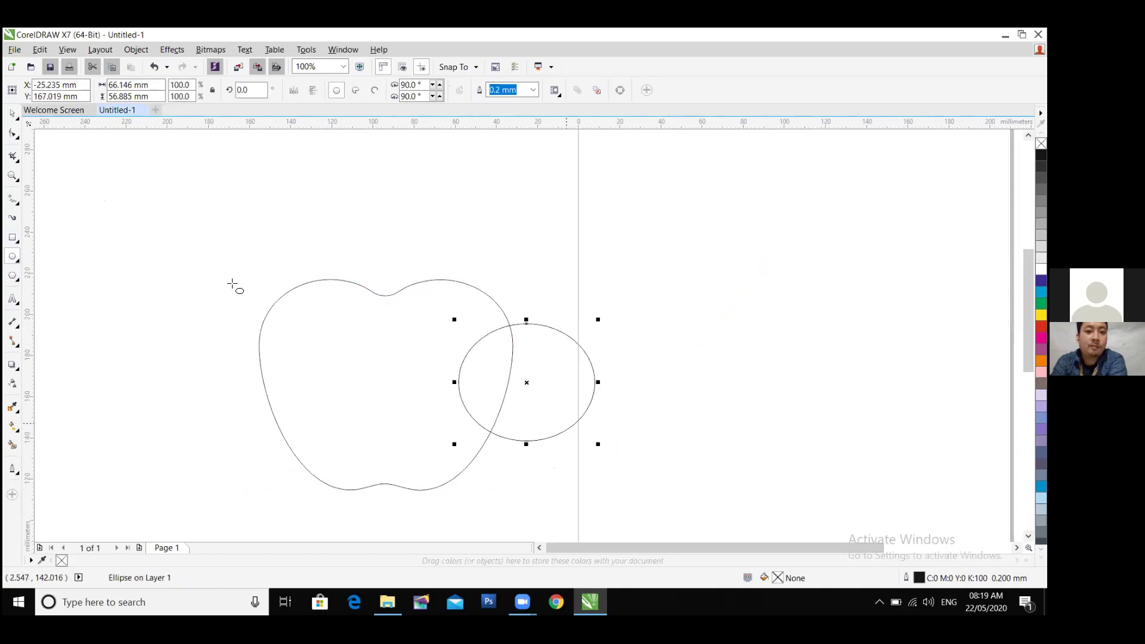
{"action": "left_click", "coordinate": [14, 114]}
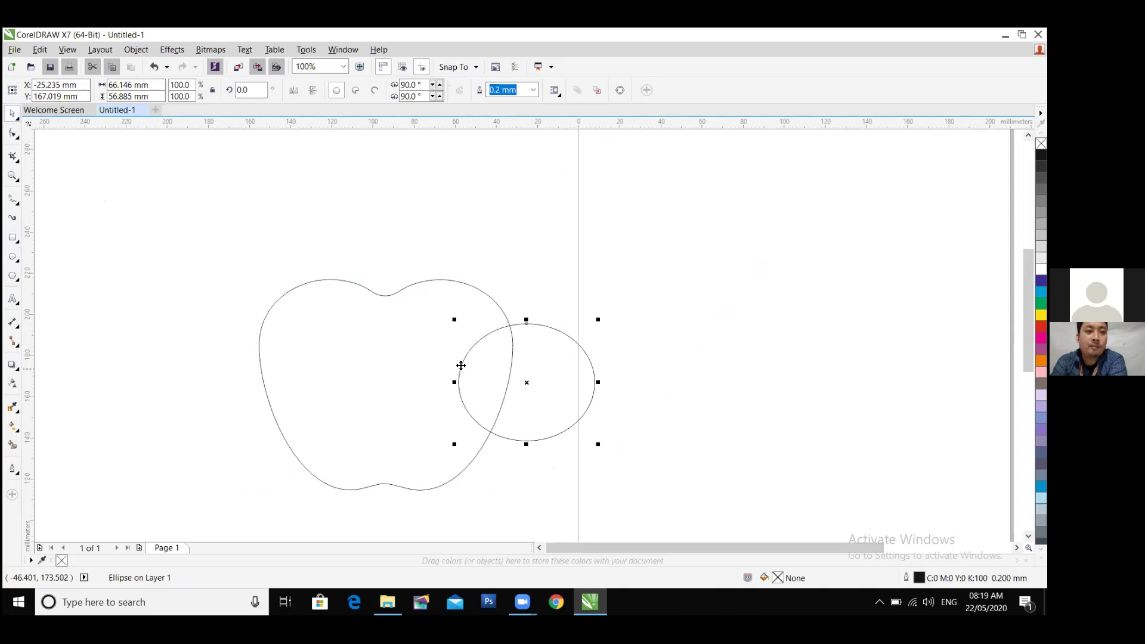
{"action": "left_click", "coordinate": [513, 348]}
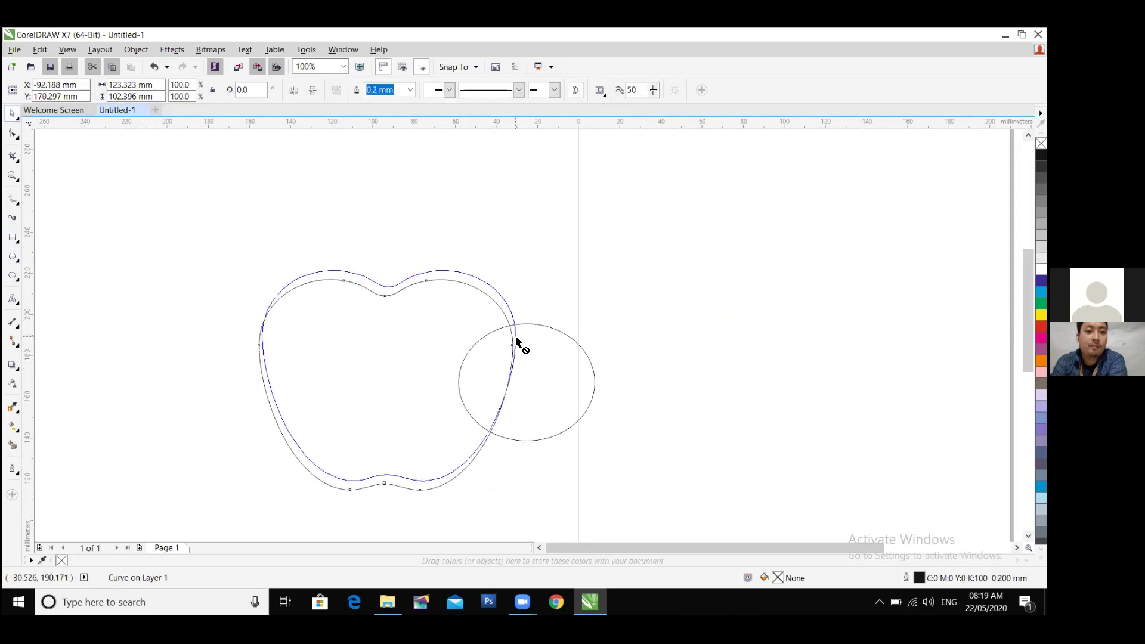
{"action": "left_click", "coordinate": [531, 342]}
{"action": "left_click_drag", "start_coordinate": [533, 346], "coordinate": [535, 332]}
Try the Simplify operation on the apple and the overlapping ellipse, checking the cut.
{"action": "left_click", "coordinate": [352, 362], "text": "shift"}
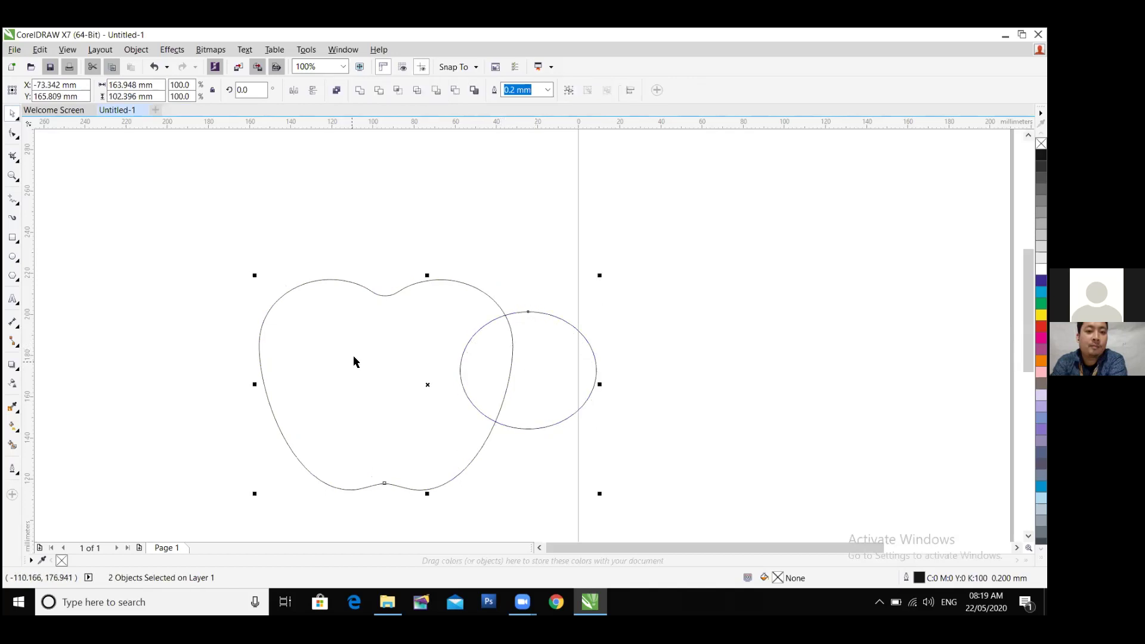
{"action": "left_click", "coordinate": [421, 90]}
{"action": "left_click", "coordinate": [555, 349]}
{"action": "left_click", "coordinate": [143, 202]}
{"action": "left_click", "coordinate": [514, 371]}
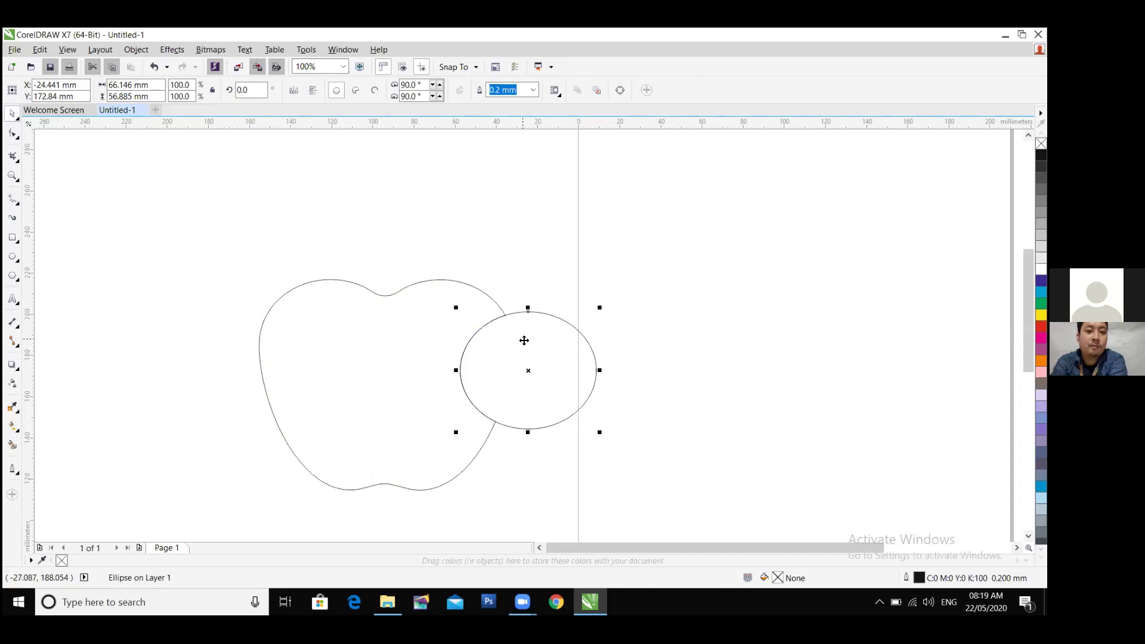
Try Front minus back on the apple and ellipse, undo it, and cut the bite from the apple with Back minus front.
{"action": "left_click", "coordinate": [437, 334], "text": "shift"}
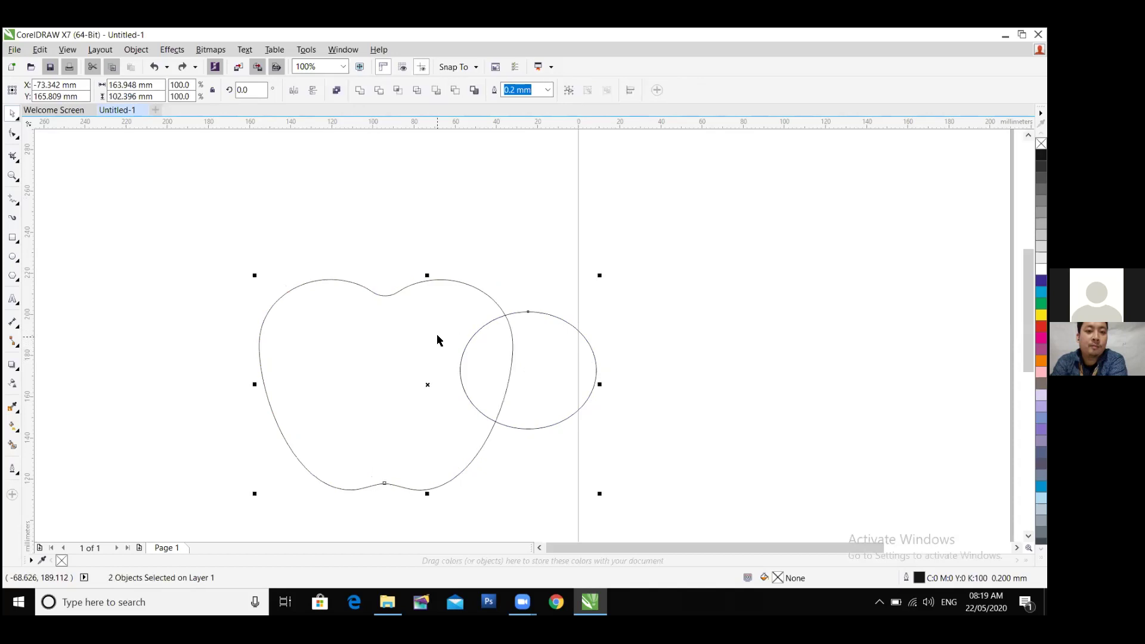
{"action": "left_click", "coordinate": [431, 93]}
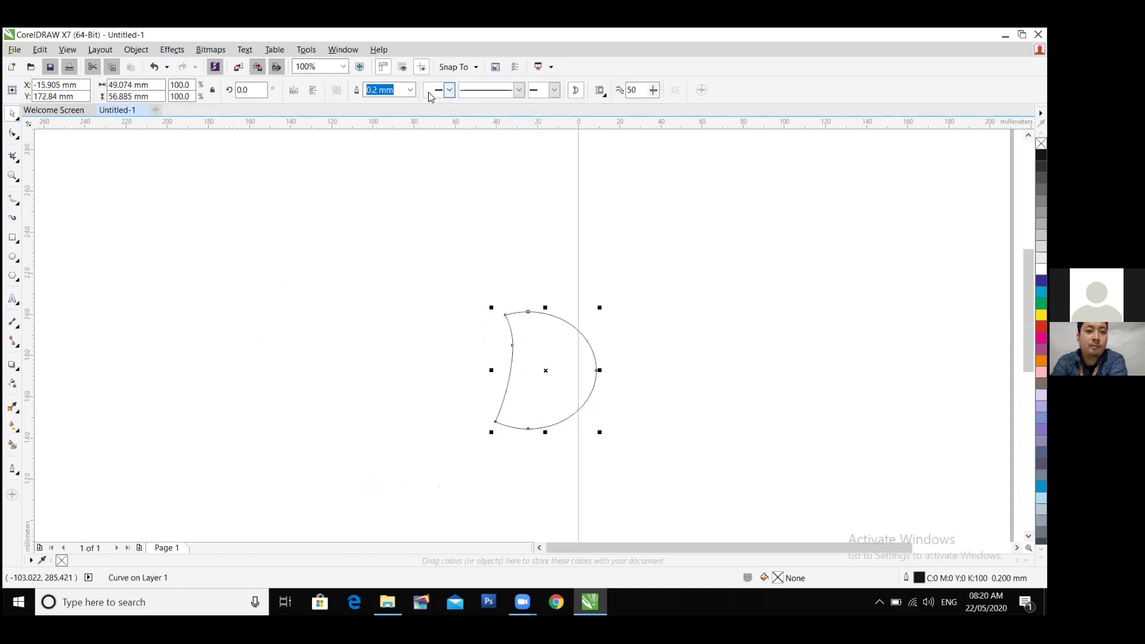
{"action": "key", "text": "ctrl+z"}
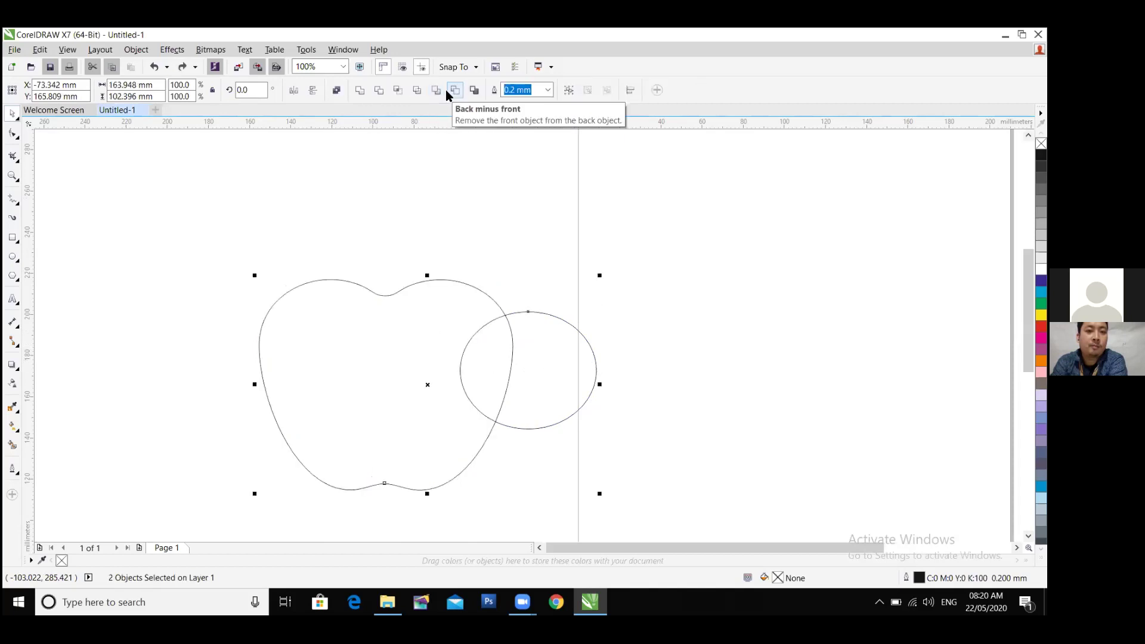
{"action": "left_click", "coordinate": [451, 96]}
{"action": "left_click", "coordinate": [498, 222]}
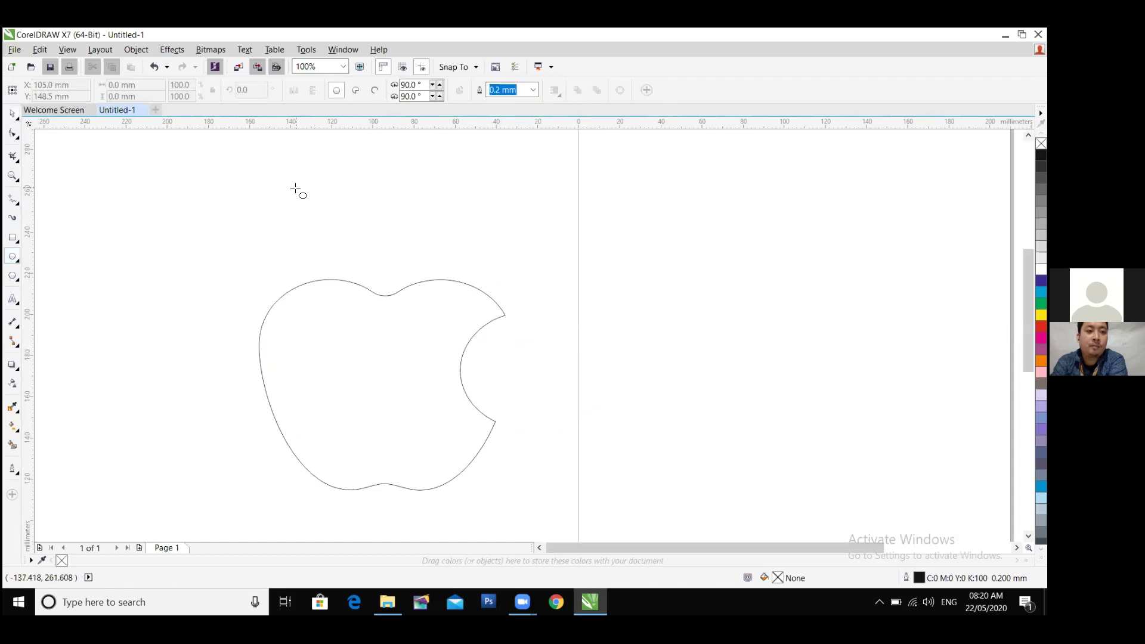
Draw an ellipse about 41 × 32 mm above the apple and create a horizontally mirrored copy touching its right side.
{"action": "left_click_drag", "start_coordinate": [316, 203], "coordinate": [400, 267]}
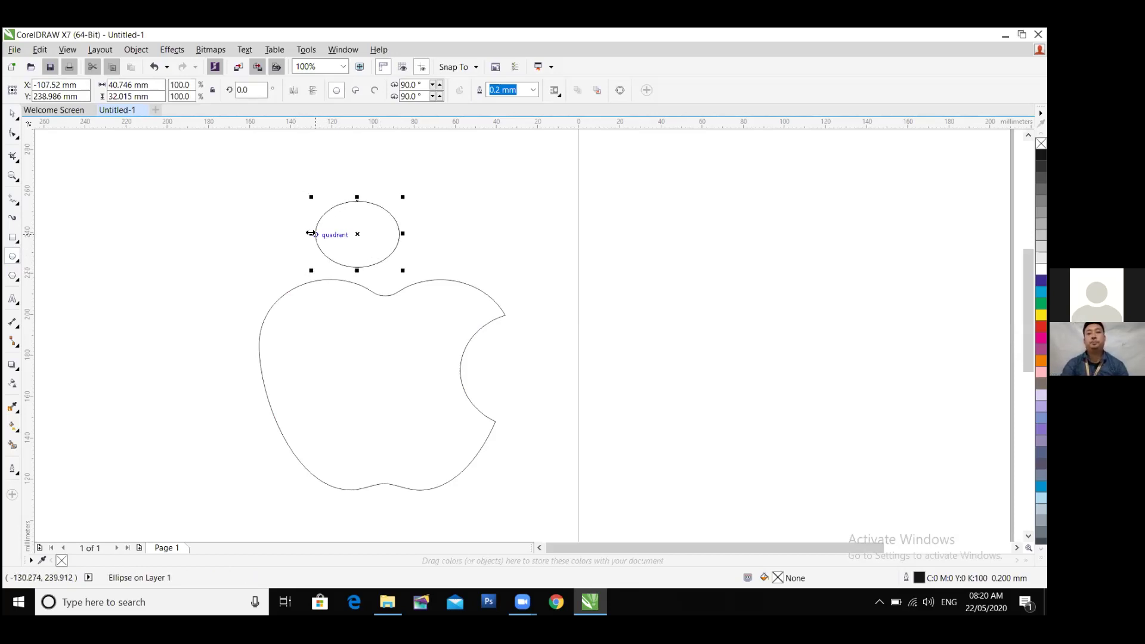
{"action": "left_click_drag", "start_coordinate": [311, 234], "coordinate": [459, 235]}
{"action": "key", "text": "ctrl+z"}
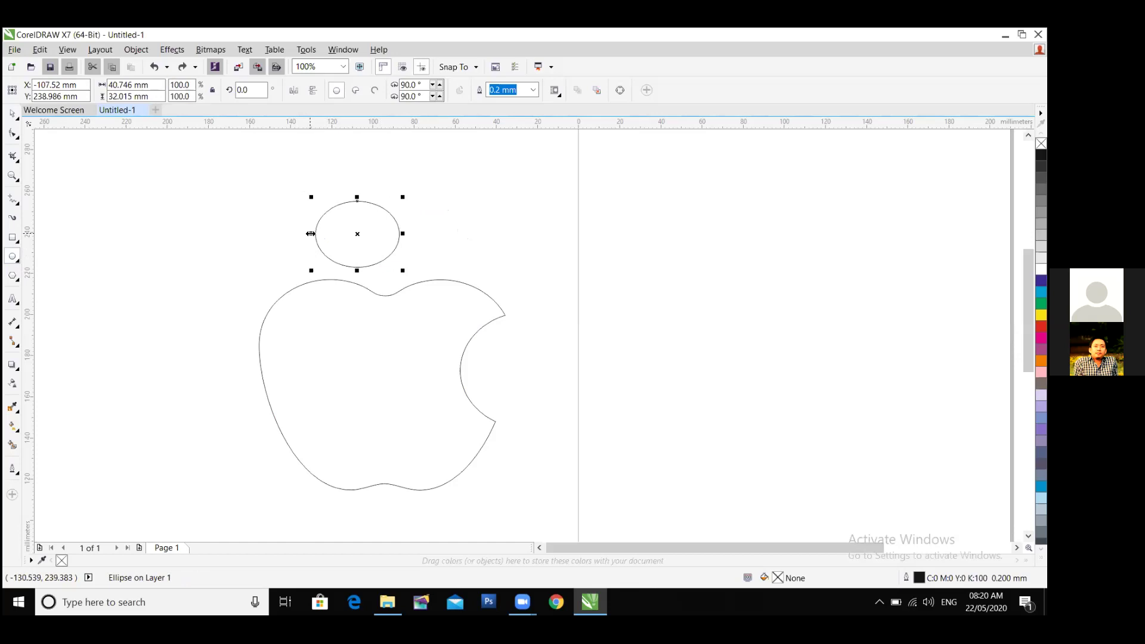
{"action": "left_click_drag", "start_coordinate": [310, 234], "coordinate": [410, 235]}
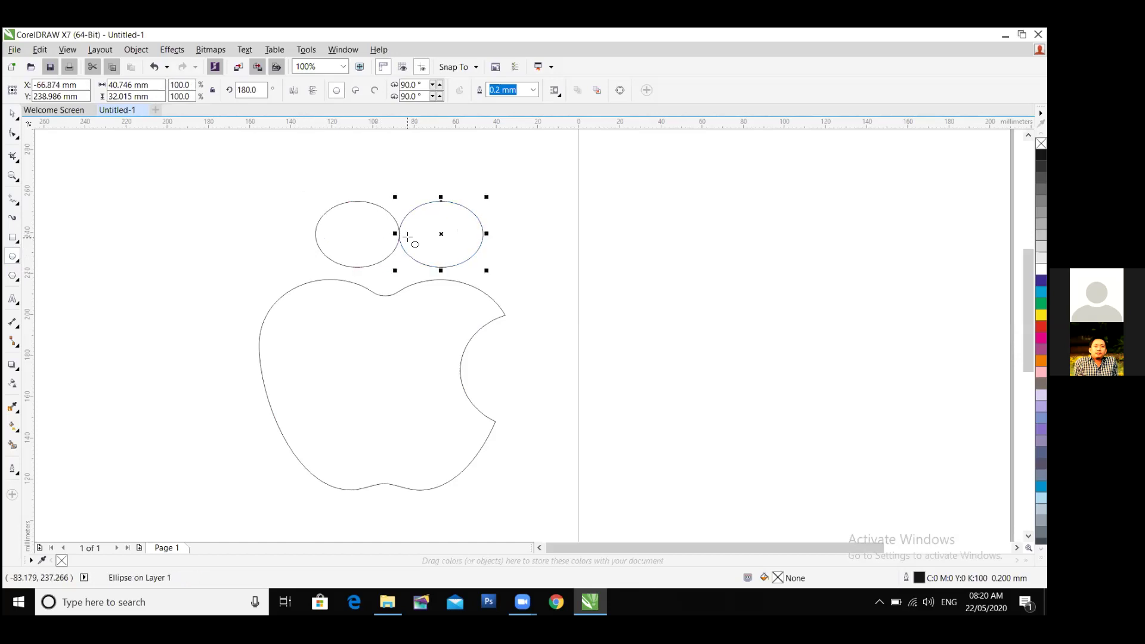
Move the copied ellipse left to about X -79.8 mm to overlap the first, and create a leaf shape by intersecting both.
{"action": "key", "text": "Left"}
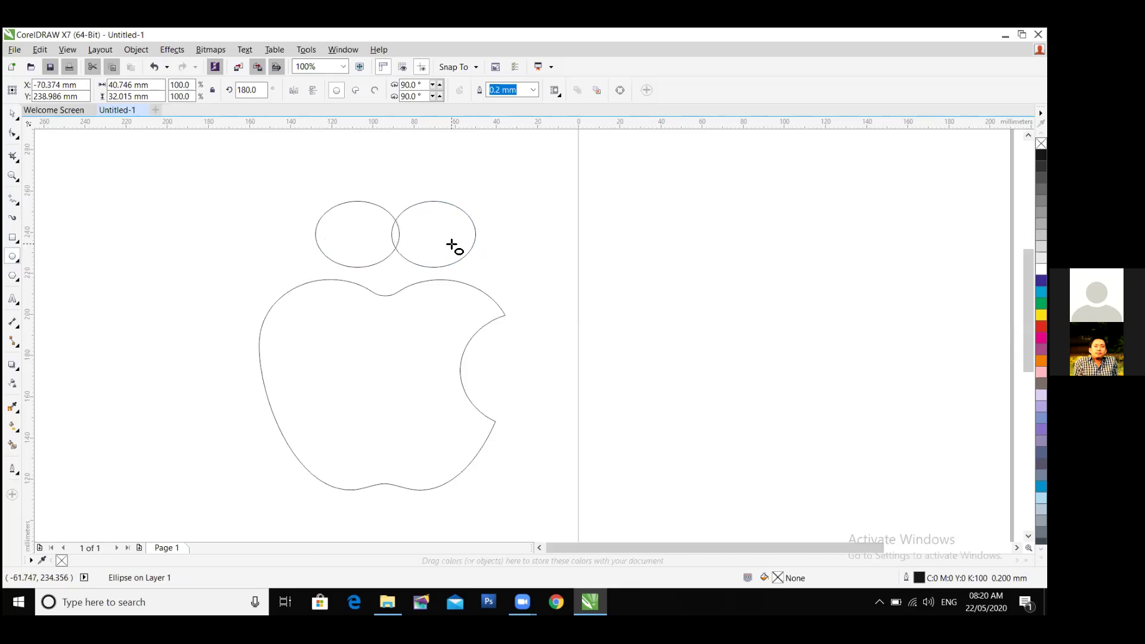
{"action": "key", "text": "Left"}
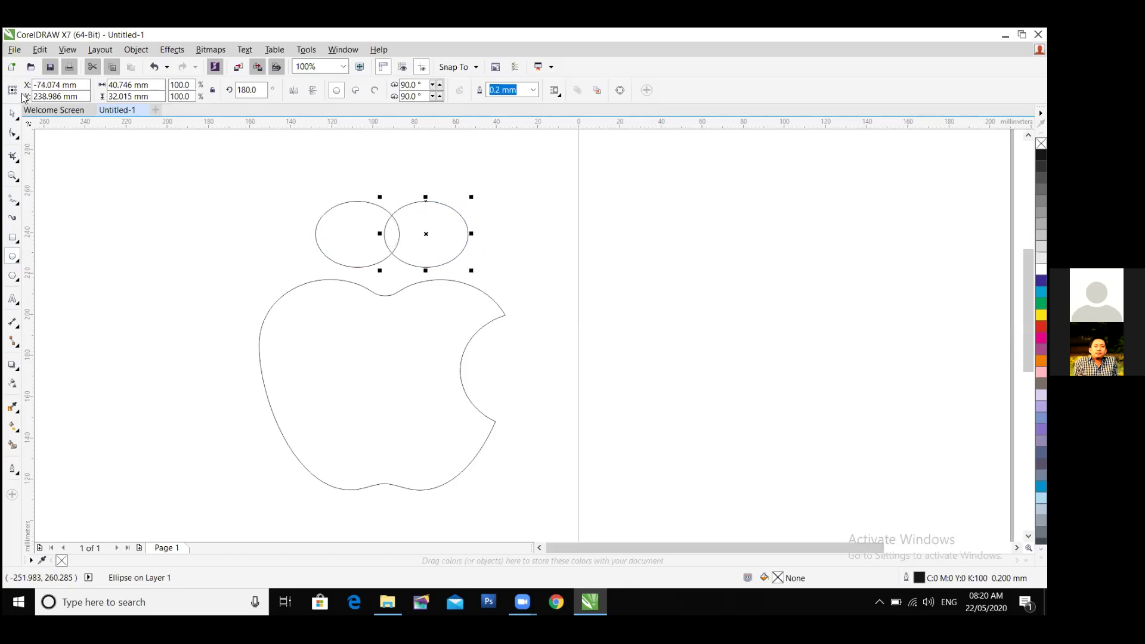
{"action": "left_click_drag", "start_coordinate": [404, 217], "coordinate": [455, 253]}
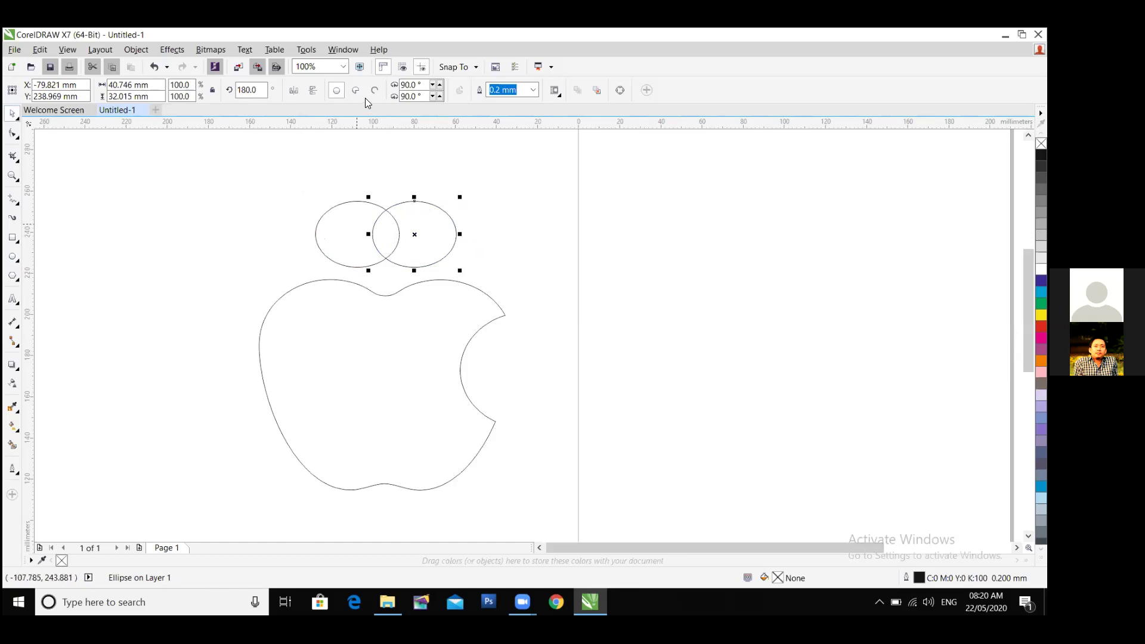
{"action": "left_click", "coordinate": [316, 234], "text": "shift"}
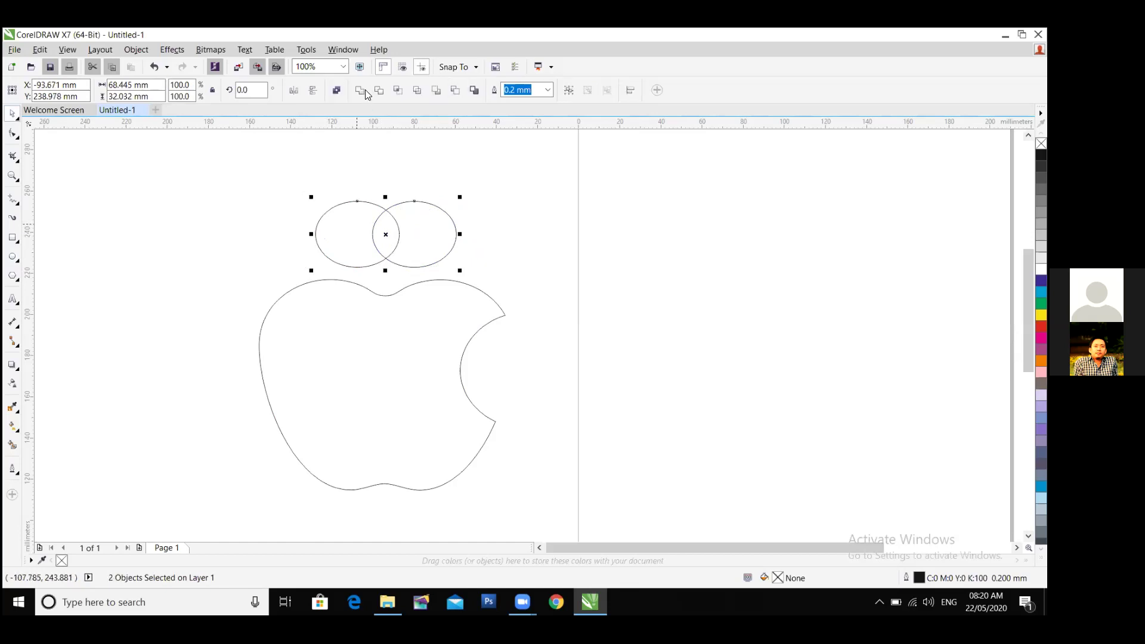
{"action": "left_click", "coordinate": [397, 90]}
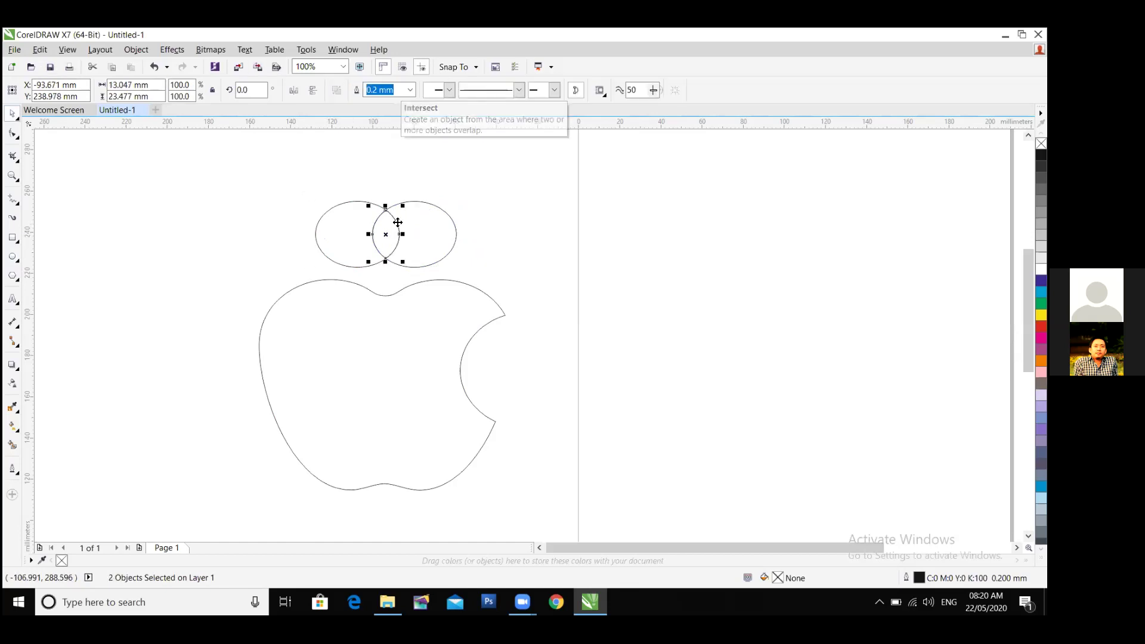
Delete both source ellipses above the apple, keeping only the leaf shape from their overlap.
{"action": "left_click", "coordinate": [459, 225]}
{"action": "left_click_drag", "start_coordinate": [462, 223], "coordinate": [526, 220]}
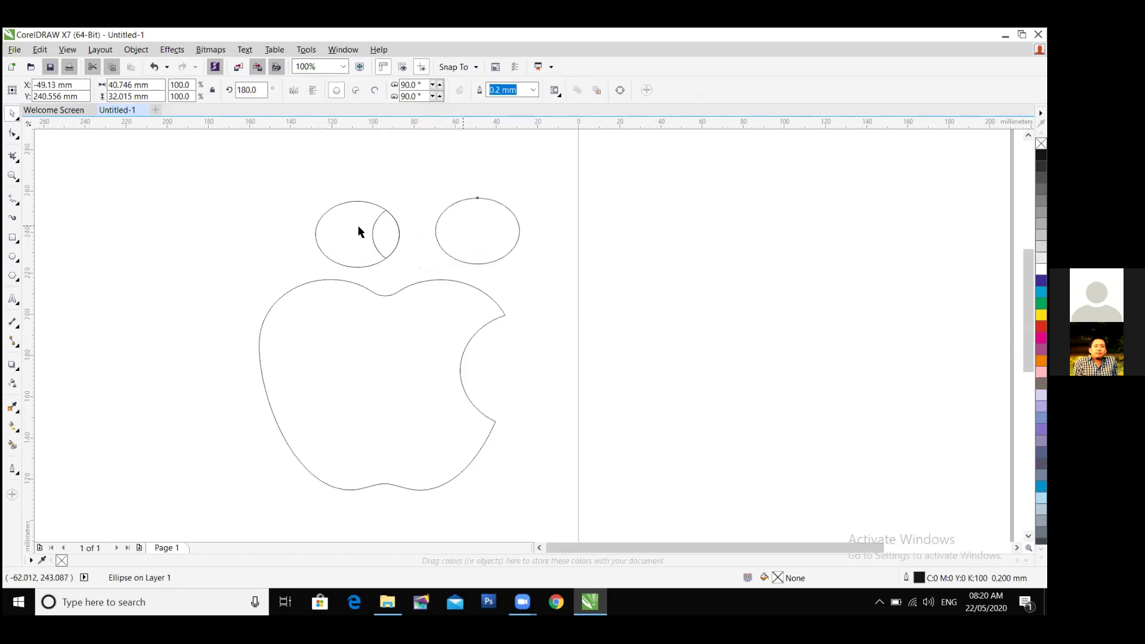
{"action": "left_click_drag", "start_coordinate": [358, 235], "coordinate": [316, 238]}
{"action": "key", "text": "Delete"}
{"action": "left_click", "coordinate": [462, 225]}
{"action": "key", "text": "Delete"}
Rotate the leaf to about 315°, enlarge it to about 127%, and place it just above the apple's top dip.
{"action": "left_click", "coordinate": [381, 228]}
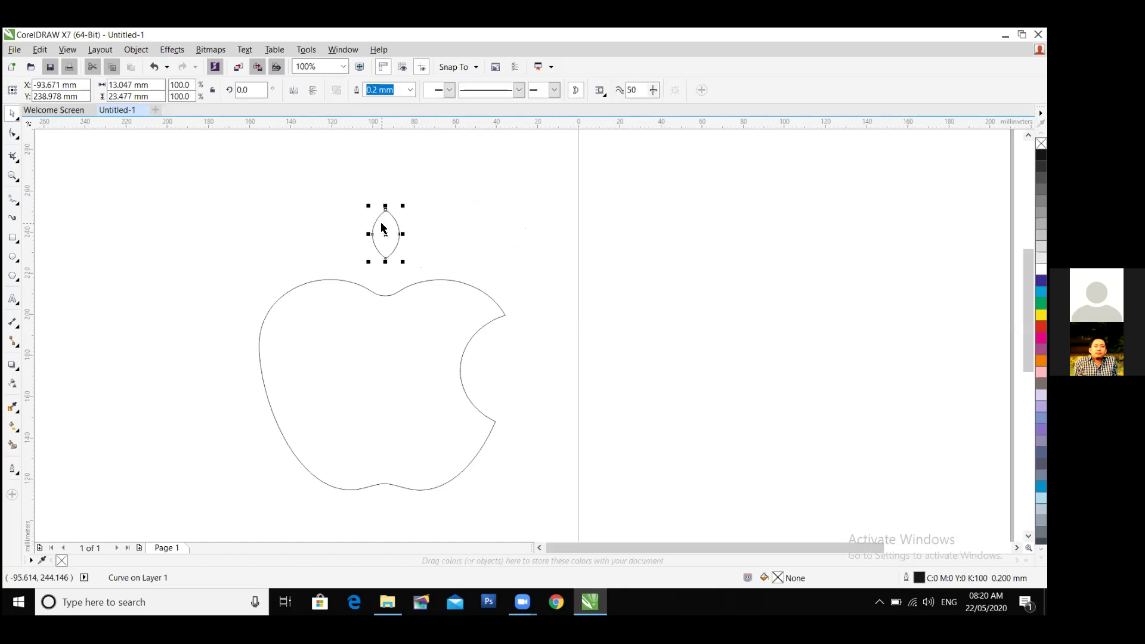
{"action": "left_click", "coordinate": [395, 233]}
{"action": "mouse_move", "coordinate": [403, 205]}
{"action": "left_mouse_down"}
{"action": "mouse_move", "coordinate": [419, 216]}
{"action": "mouse_move", "coordinate": [398, 226]}
{"action": "left_mouse_up"}
{"action": "left_click", "coordinate": [393, 230]}
{"action": "left_click_drag", "start_coordinate": [404, 209], "coordinate": [403, 259]}
{"action": "left_click", "coordinate": [417, 231]}
{"action": "left_click", "coordinate": [414, 248]}
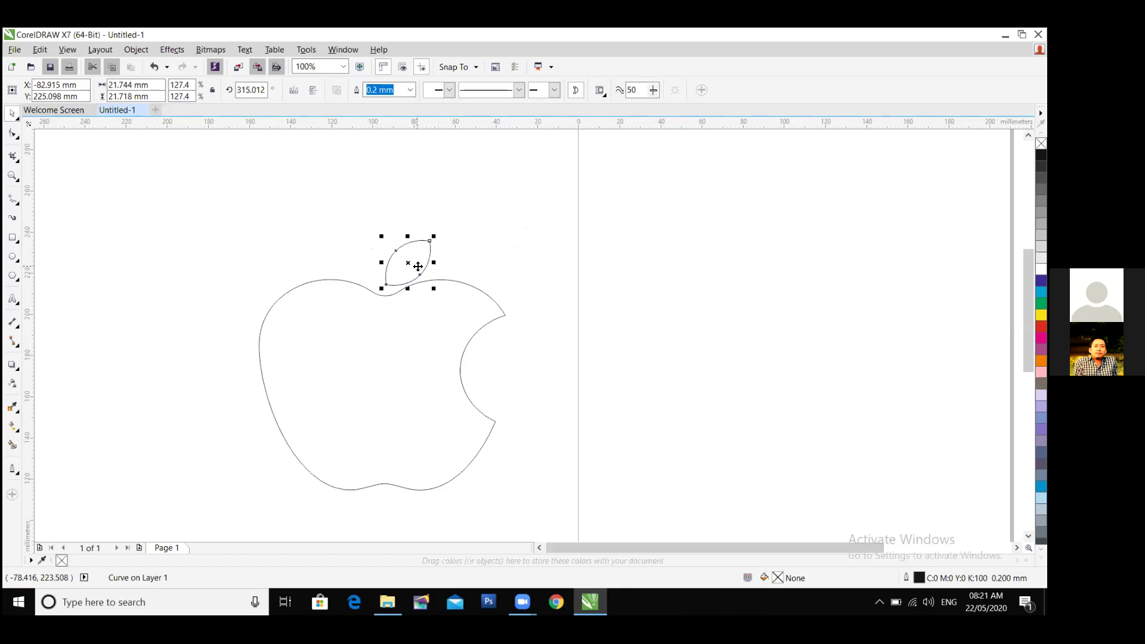
Nudge the leaf up to Y 226.498 mm and enlarge it to about 141% of its original size.
{"action": "key", "text": "Up"}
{"action": "key", "text": "Up"}
{"action": "key", "text": "Up"}
{"action": "key", "text": "Up"}
{"action": "key", "text": "Up"}
{"action": "key", "text": "Up"}
{"action": "key", "text": "Up"}
{"action": "key", "text": "Up"}
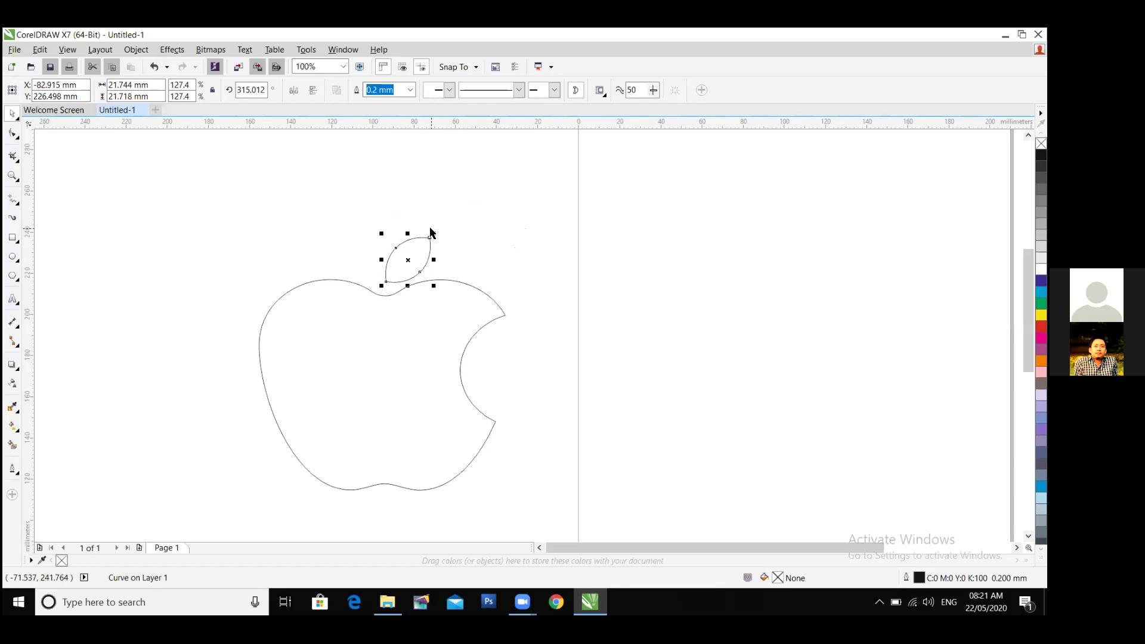
{"action": "left_click_drag", "start_coordinate": [437, 231], "coordinate": [439, 231]}
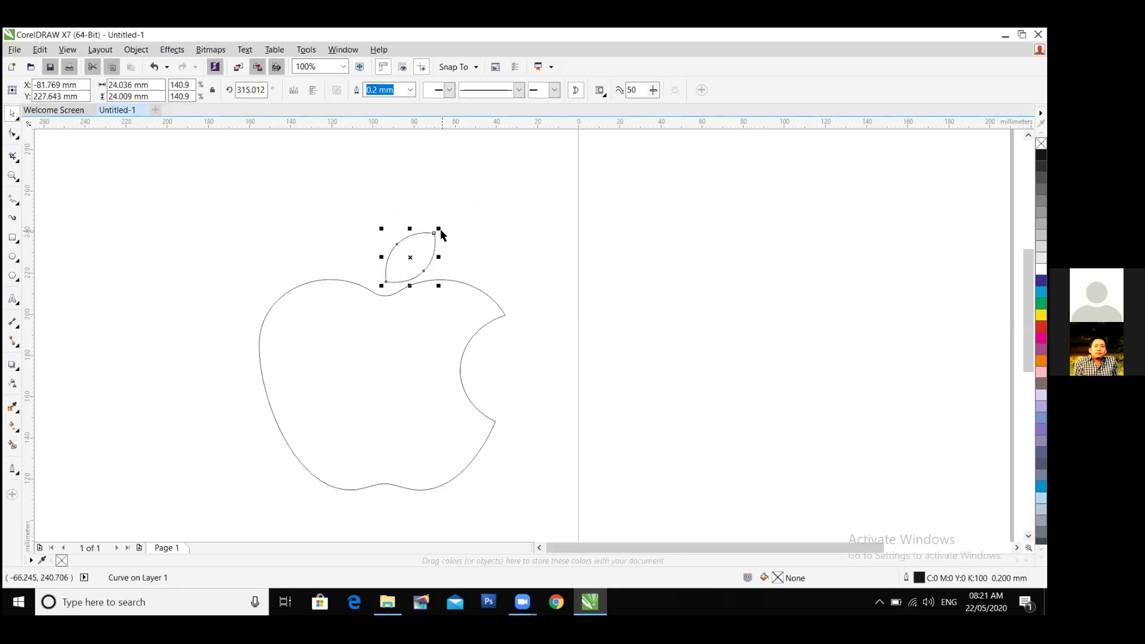
Move the leaf slightly up and left to about X -82.9 mm, Y 230.4 mm, clear of the apple.
{"action": "left_click", "coordinate": [476, 238]}
{"action": "left_click", "coordinate": [407, 259]}
{"action": "left_click_drag", "start_coordinate": [408, 258], "coordinate": [410, 253]}
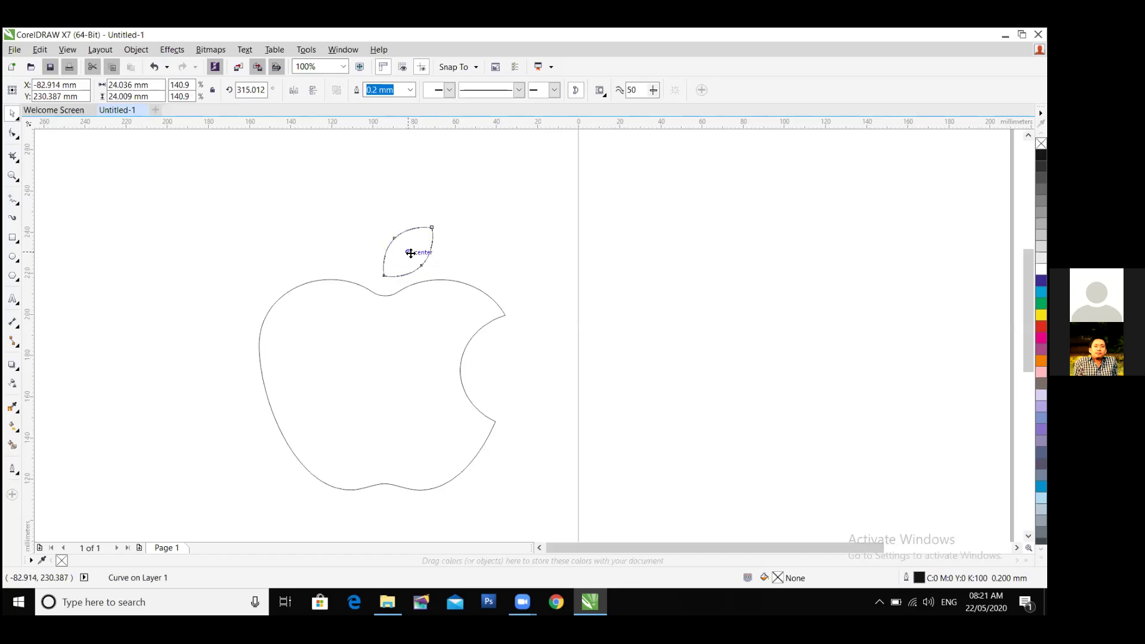
Shrink the leaf to about 109% and move it down to about X -84.5 mm, Y 224.6 mm above the apple.
{"action": "left_click", "coordinate": [499, 274]}
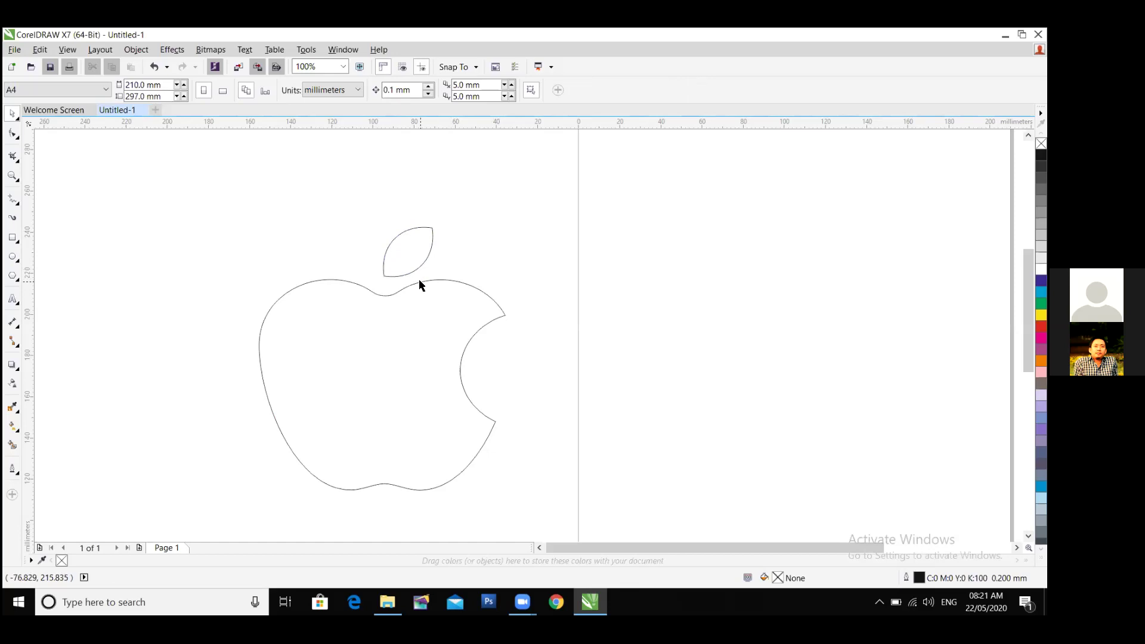
{"action": "left_click", "coordinate": [418, 263]}
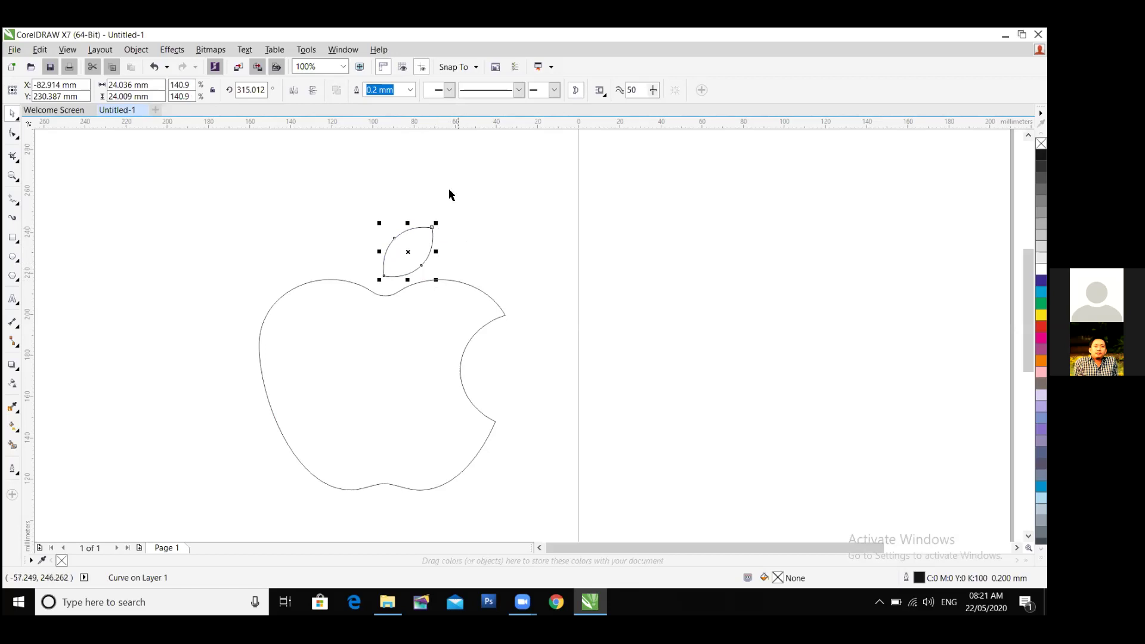
{"action": "left_click_drag", "start_coordinate": [440, 222], "coordinate": [442, 217]}
{"action": "mouse_move", "coordinate": [443, 280]}
{"action": "left_mouse_down"}
{"action": "mouse_move", "coordinate": [419, 260]}
{"action": "mouse_move", "coordinate": [432, 276]}
{"action": "left_mouse_up"}
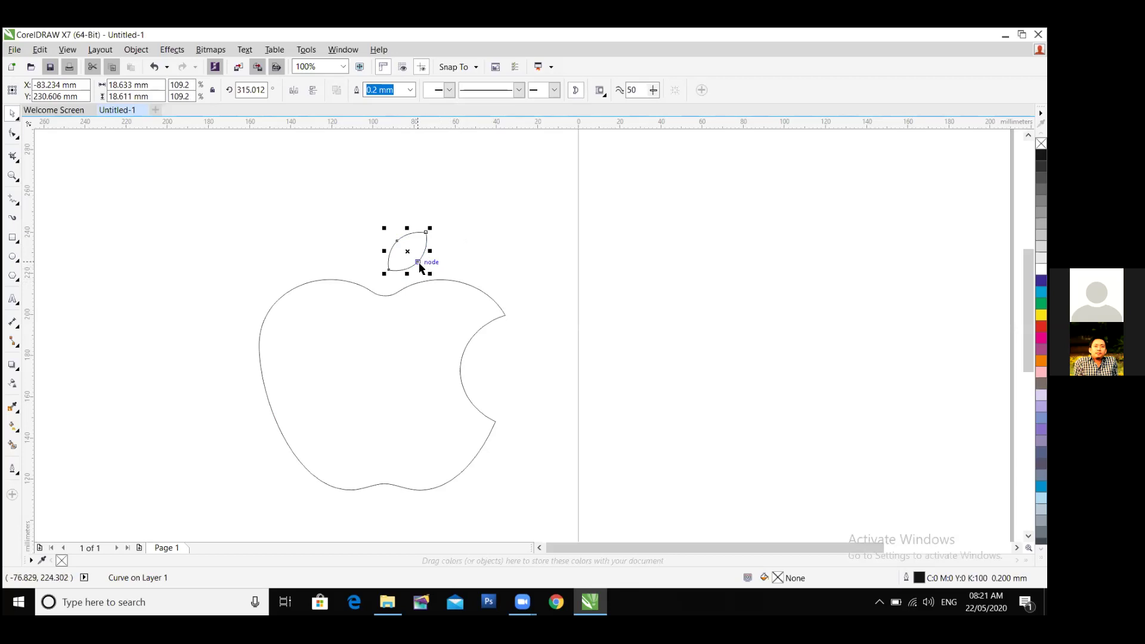
{"action": "left_click_drag", "start_coordinate": [416, 263], "coordinate": [416, 276]}
{"action": "scroll", "coordinate": [410, 280], "scroll_direction": "up", "scroll_amount": 1}
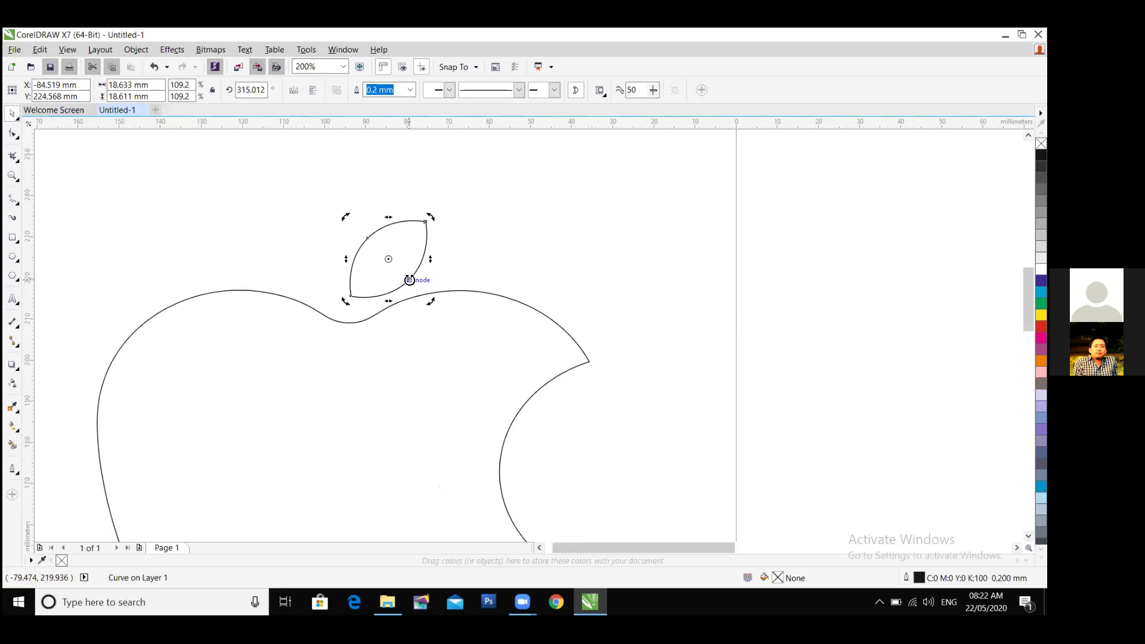
{"action": "left_click", "coordinate": [454, 264]}
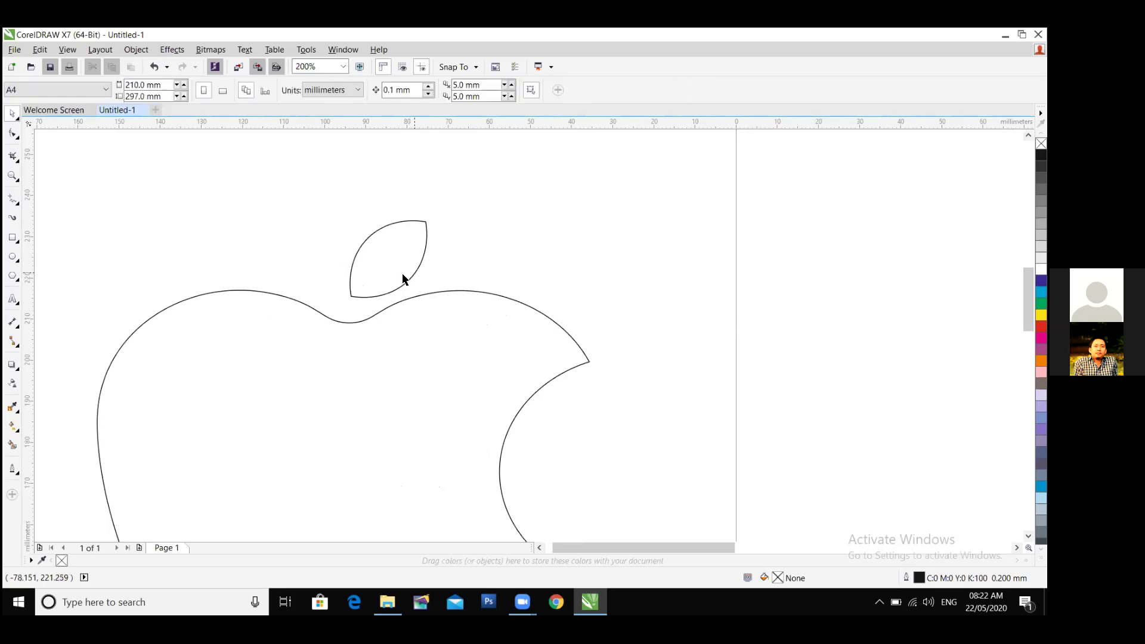
{"action": "left_click", "coordinate": [403, 277]}
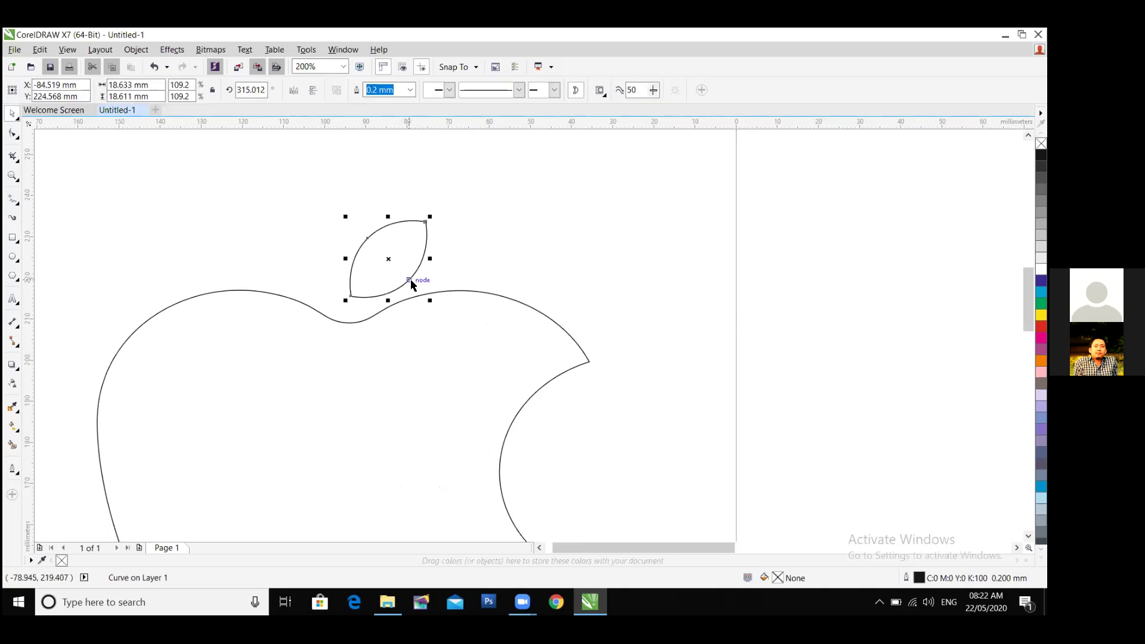
{"action": "left_click_drag", "start_coordinate": [411, 281], "coordinate": [407, 280]}
{"action": "left_click", "coordinate": [410, 263]}
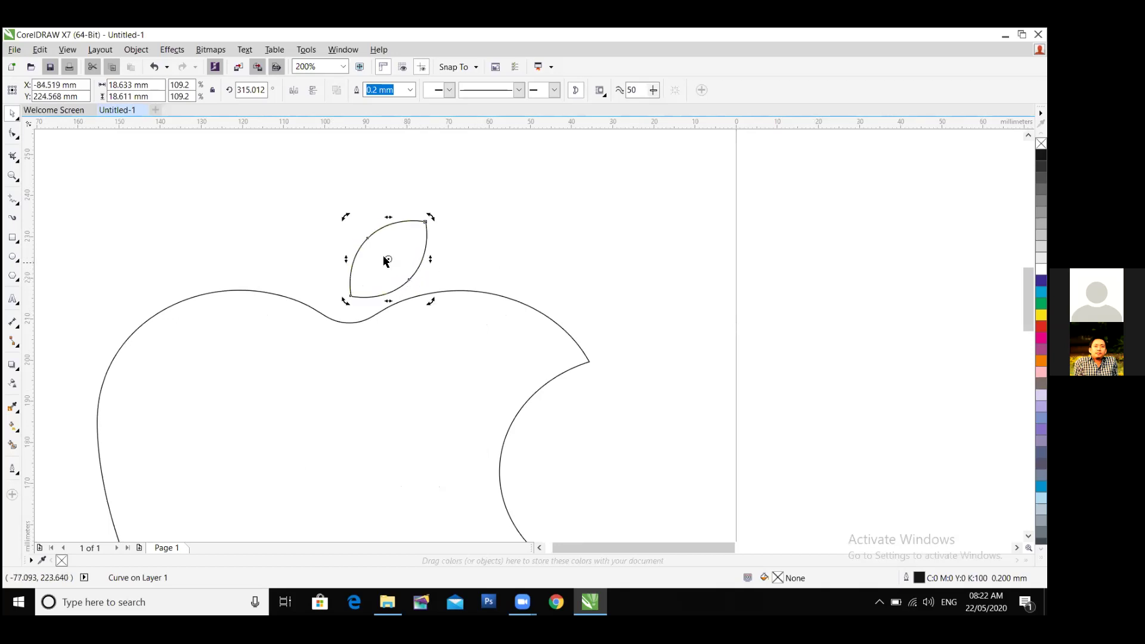
{"action": "left_click", "coordinate": [411, 238]}
{"action": "left_click", "coordinate": [424, 240]}
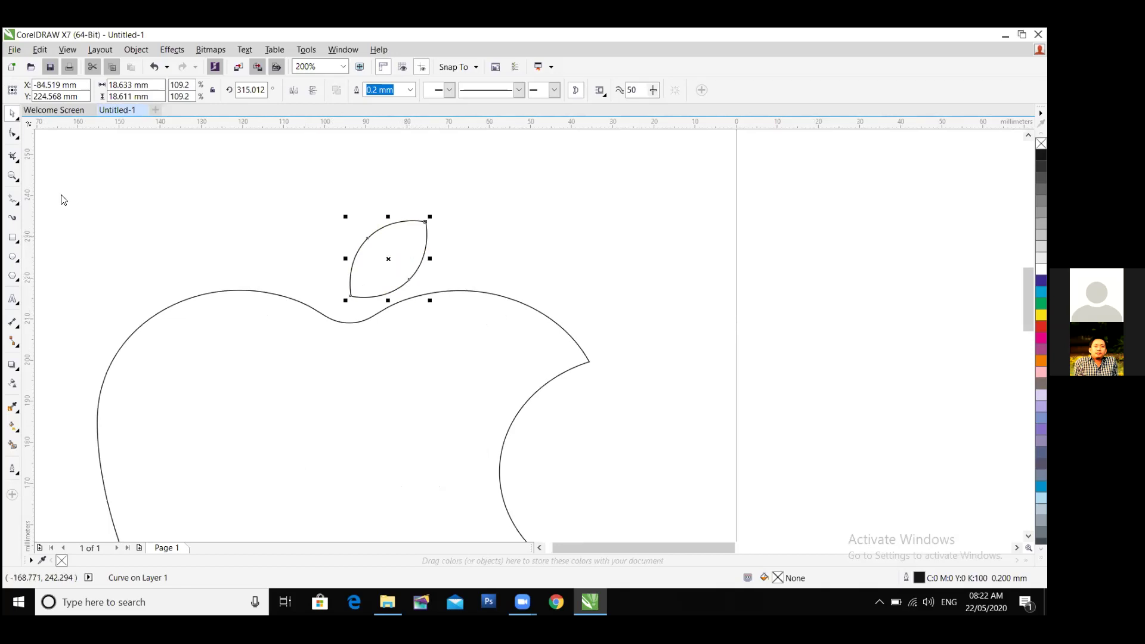
Delete the leaf's two mid-curve nodes with the Shape tool, keeping only the nodes at its two tips.
{"action": "left_click", "coordinate": [13, 132]}
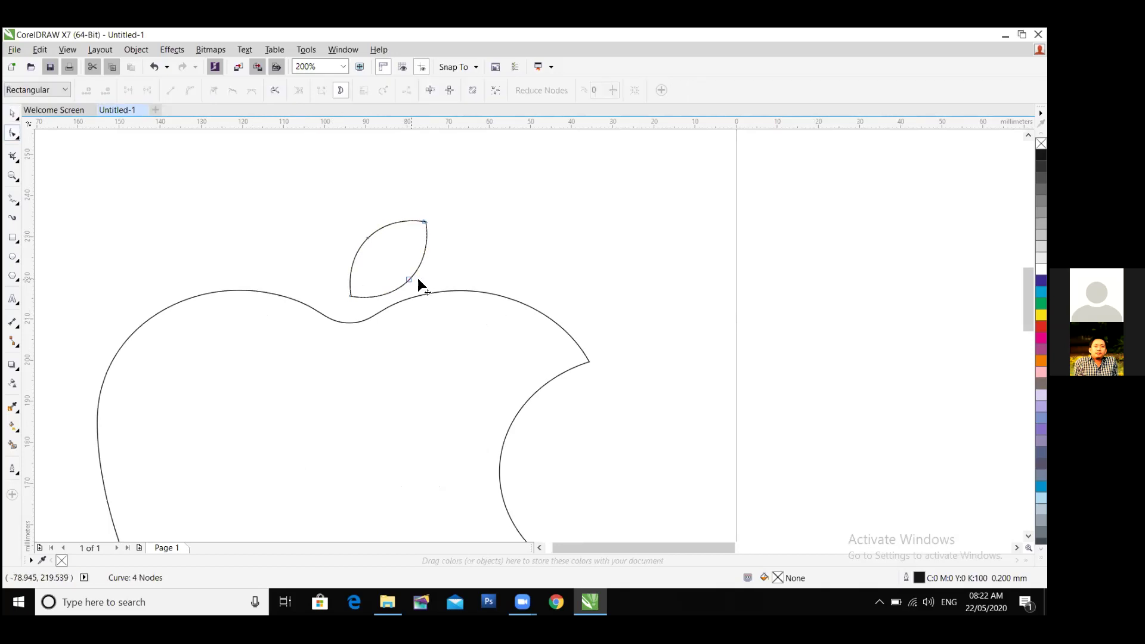
{"action": "left_click_drag", "start_coordinate": [406, 279], "coordinate": [402, 272]}
{"action": "key", "text": "ctrl+z"}
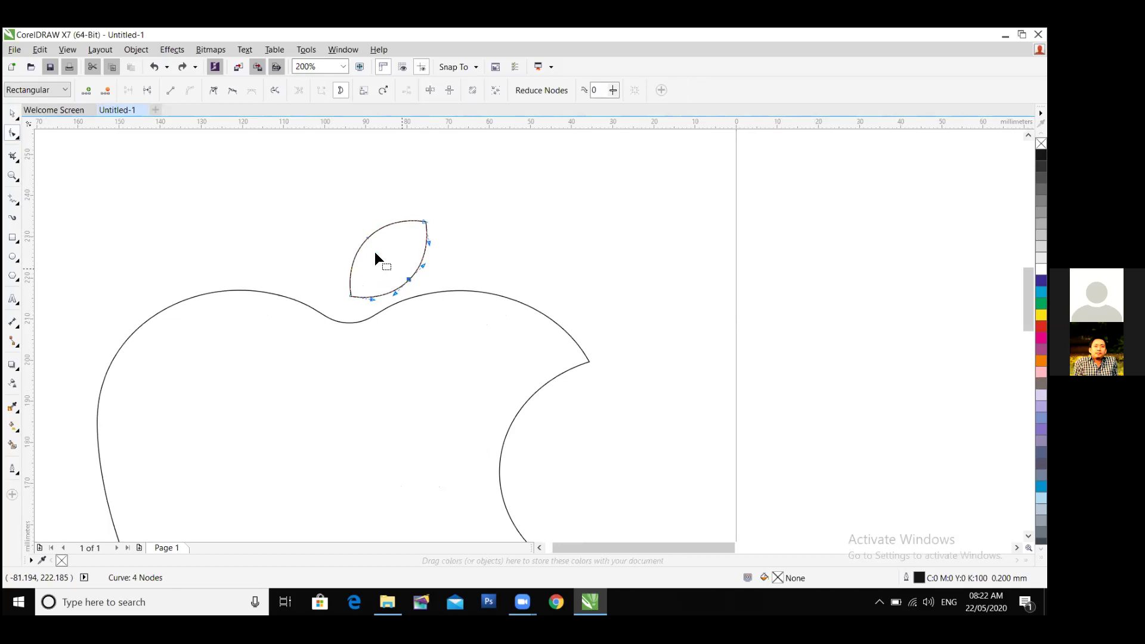
{"action": "left_click_drag", "start_coordinate": [348, 211], "coordinate": [409, 278]}
{"action": "left_click", "coordinate": [349, 208]}
{"action": "left_click", "coordinate": [364, 229]}
{"action": "left_click", "coordinate": [409, 283], "text": "shift"}
{"action": "key", "text": "Delete"}
Stretch the leaf by moving its upper tip node up and outward to about X -71.4 mm, Y 237.1 mm.
{"action": "left_click_drag", "start_coordinate": [424, 222], "coordinate": [441, 205]}
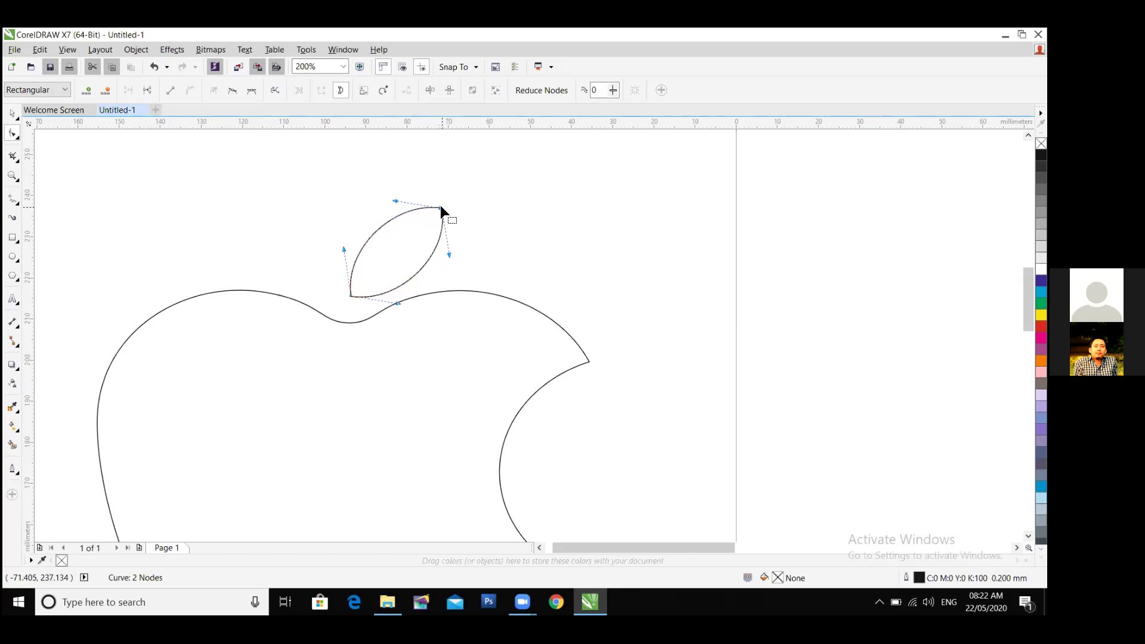
{"action": "left_click", "coordinate": [460, 208]}
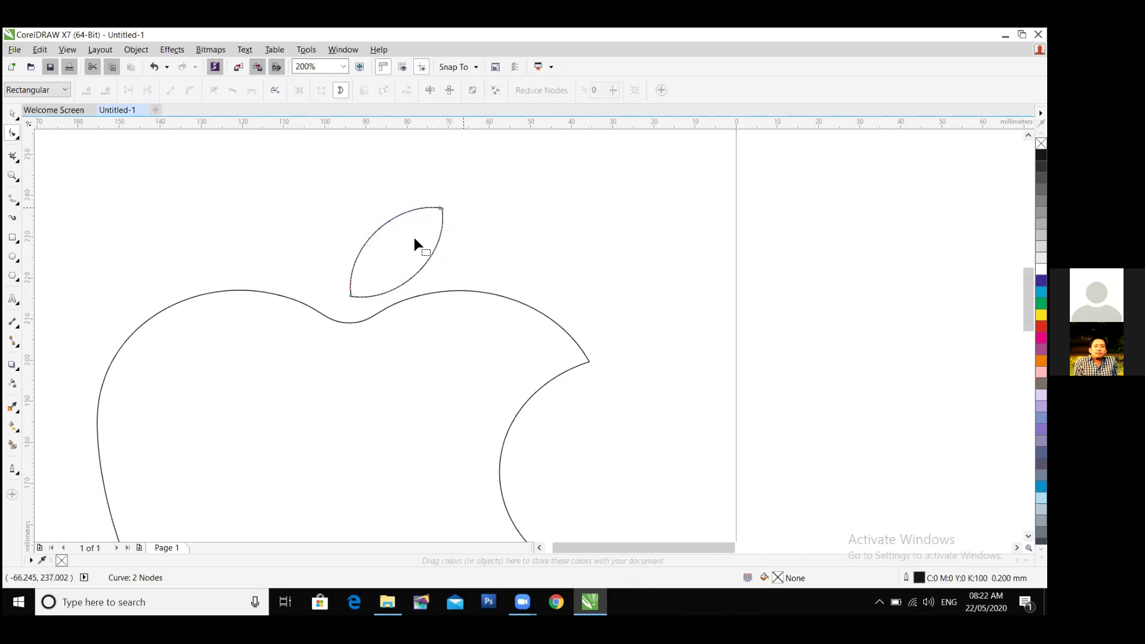
{"action": "scroll", "coordinate": [441, 208], "scroll_direction": "down", "scroll_amount": 1}
{"action": "scroll", "coordinate": [406, 237], "scroll_direction": "up", "scroll_amount": 1}
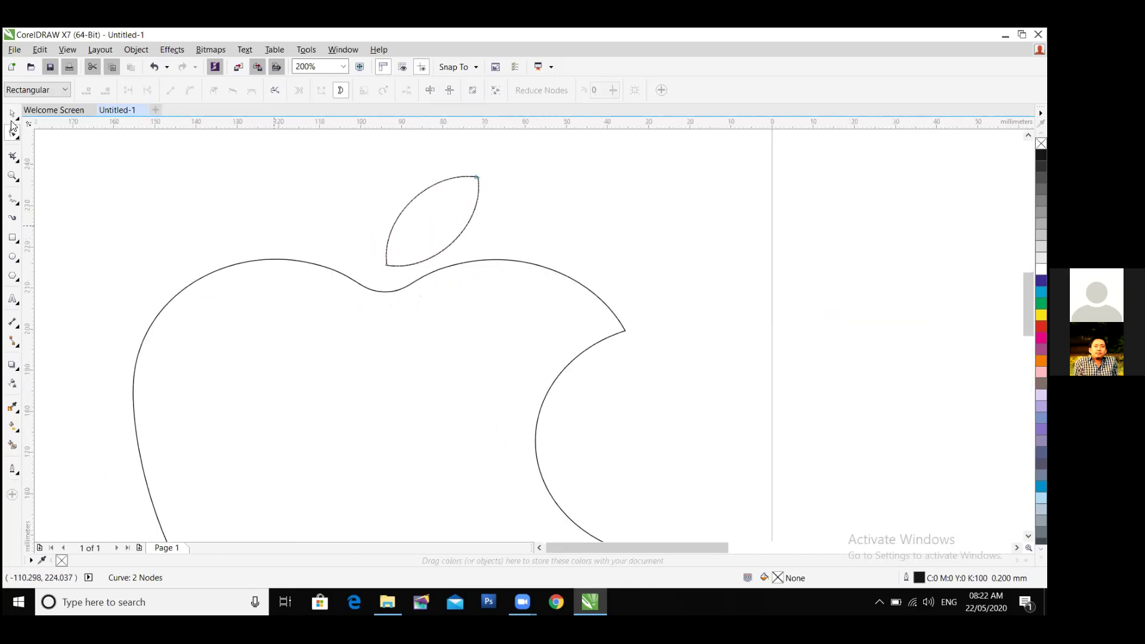
Rotate the leaf to about 314.1° and move it to about X -82.3 mm, Y 227.9 mm.
{"action": "key", "text": "space"}
{"action": "left_click", "coordinate": [433, 218]}
{"action": "left_click_drag", "start_coordinate": [486, 175], "coordinate": [470, 207]}
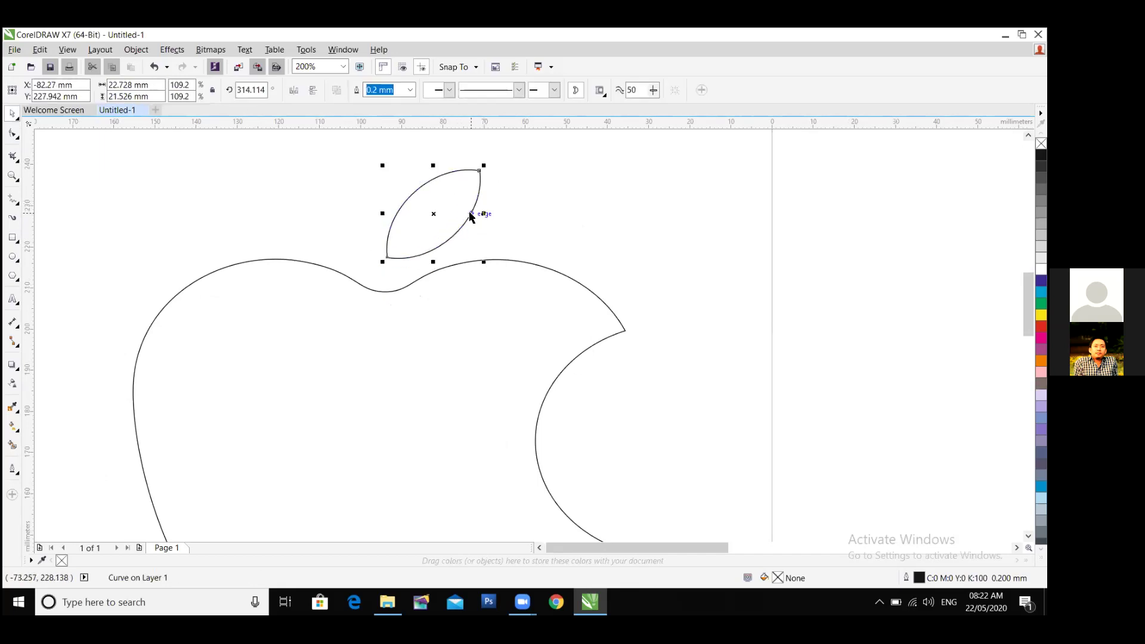
{"action": "scroll", "coordinate": [470, 214], "scroll_direction": "down", "scroll_amount": 1}
{"action": "left_click", "coordinate": [496, 223]}
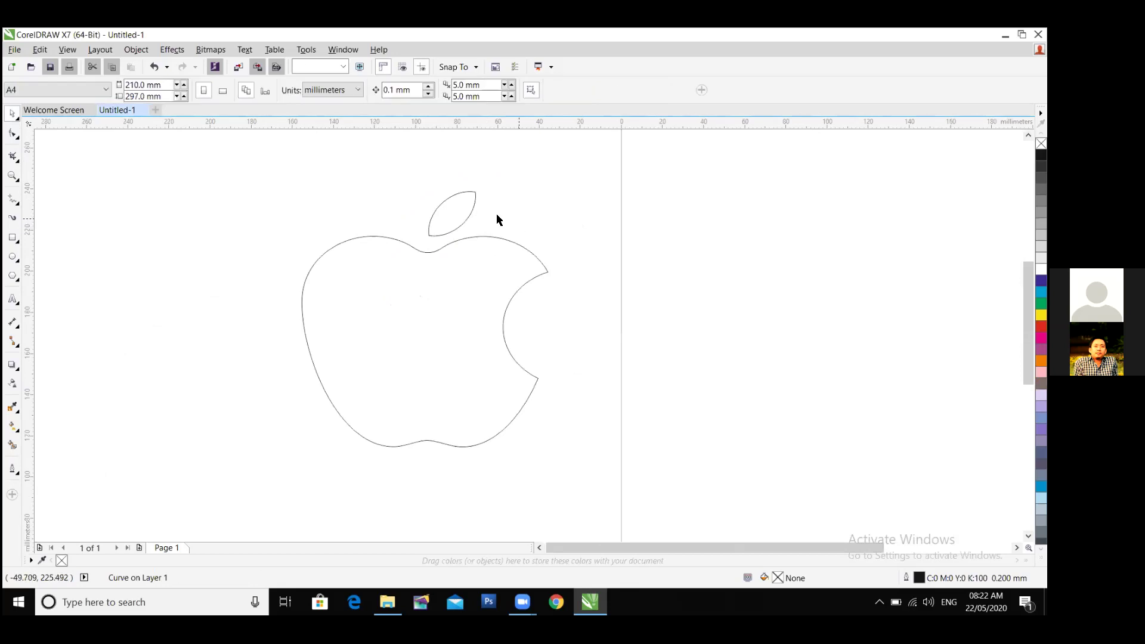
Rotate the leaf to about 318.7° and enlarge it to about 117%, centred near X -81.5 mm, Y 228.7 mm.
{"action": "left_click", "coordinate": [473, 191]}
{"action": "left_click", "coordinate": [463, 207]}
{"action": "left_click_drag", "start_coordinate": [478, 199], "coordinate": [481, 179]}
{"action": "left_click", "coordinate": [474, 191]}
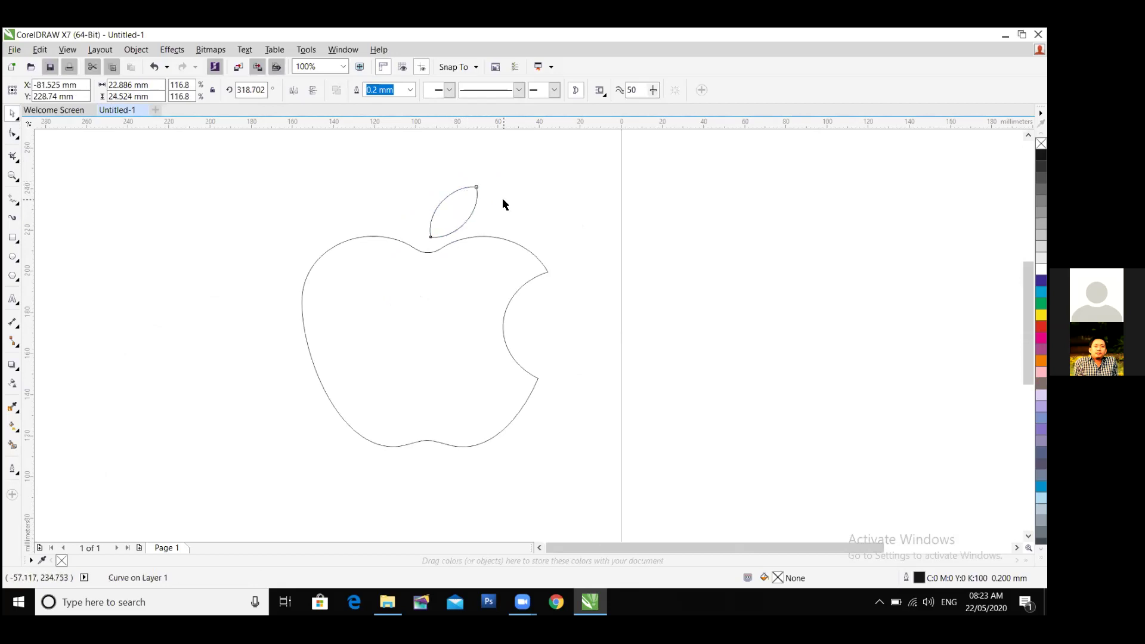
{"action": "left_click", "coordinate": [537, 222]}
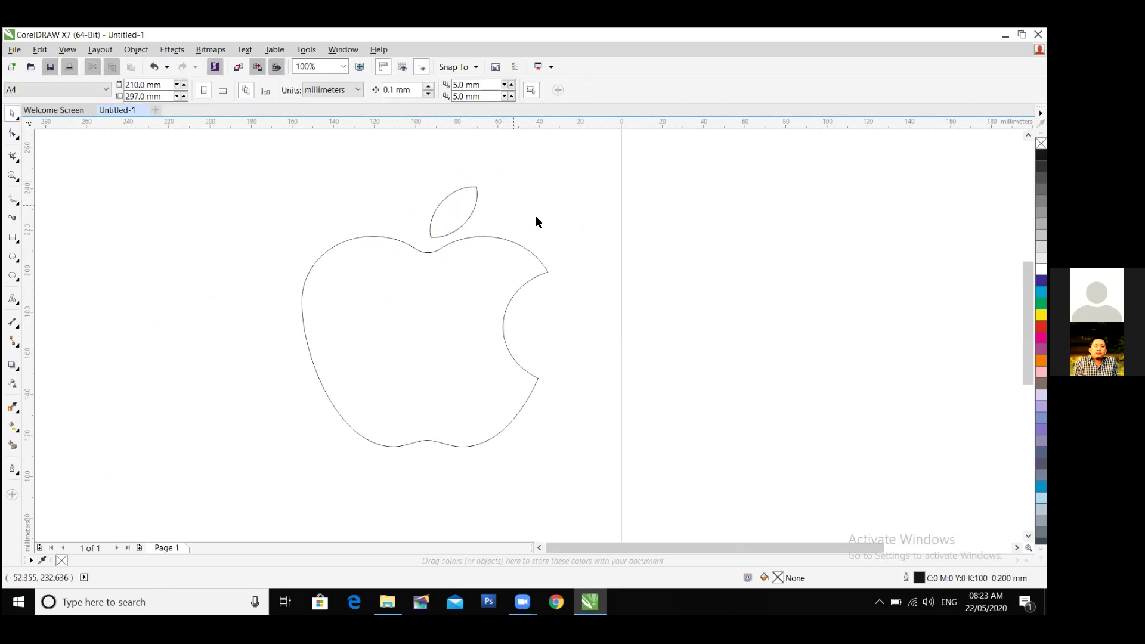
Enlarge the leaf proportionally from its upper tip to about 126%.
{"action": "left_click", "coordinate": [460, 202]}
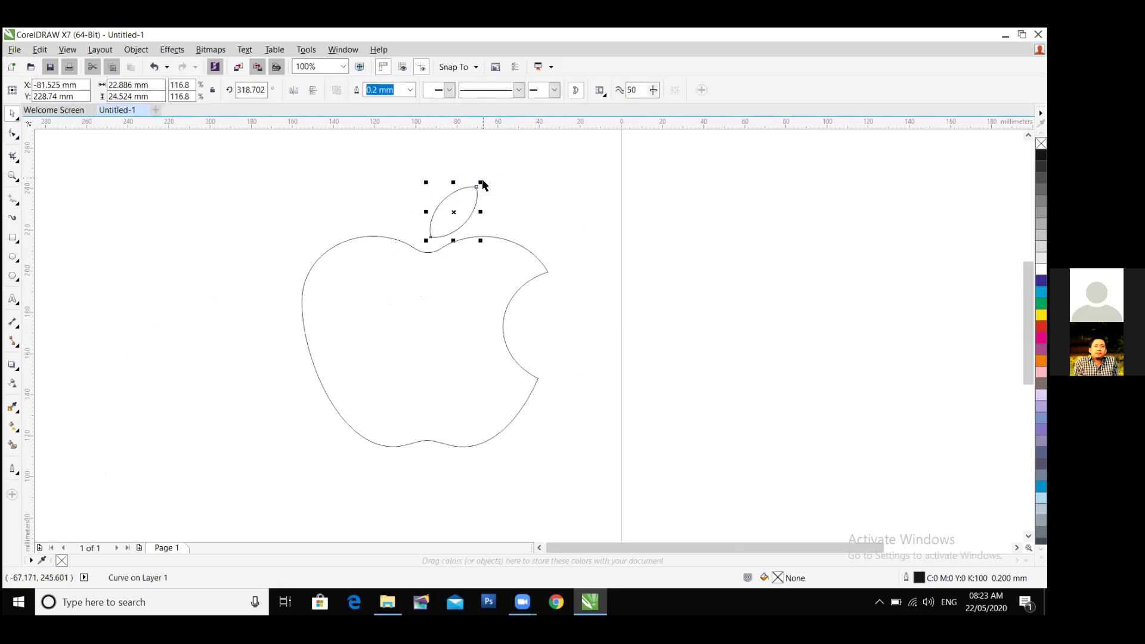
{"action": "left_click_drag", "start_coordinate": [481, 182], "coordinate": [486, 179]}
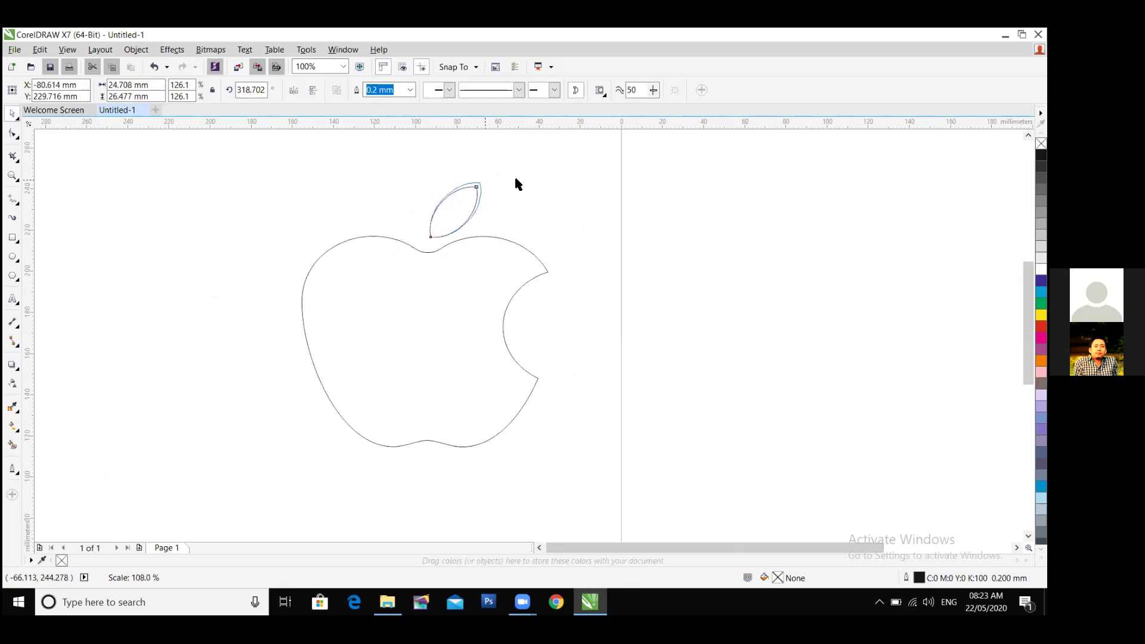
{"action": "left_click", "coordinate": [465, 252]}
Nudge the leaf slightly left and up to X -81.013 mm, Y 230.116 mm.
{"action": "left_click", "coordinate": [462, 208]}
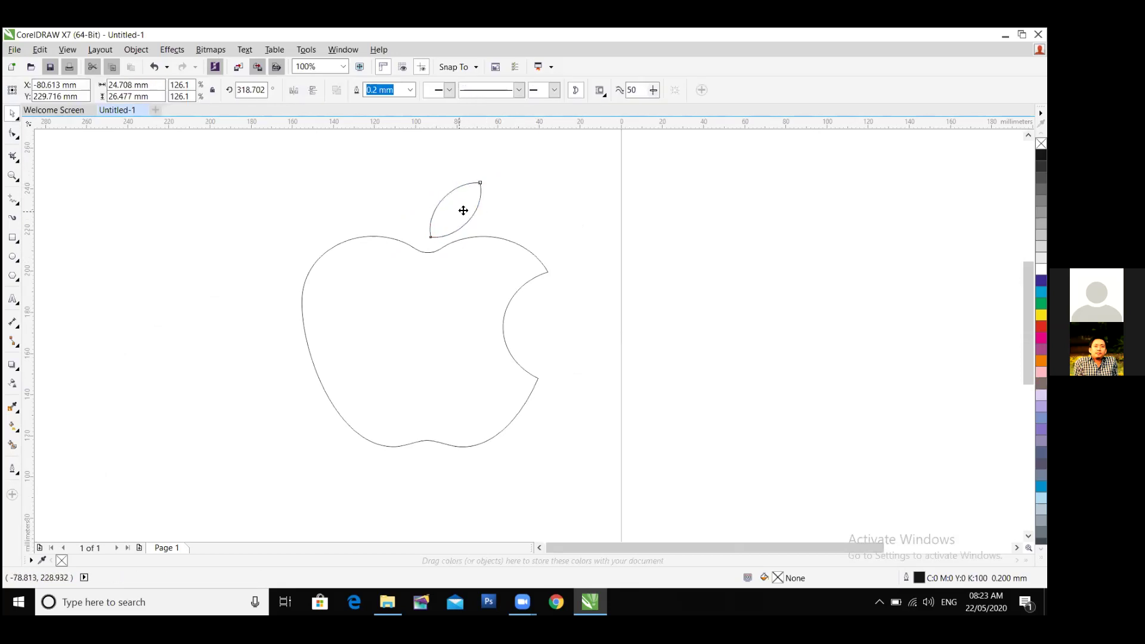
{"action": "key", "text": "Left"}
{"action": "key", "text": "Left"}
{"action": "key", "text": "Left"}
{"action": "key", "text": "Left"}
{"action": "key", "text": "Up"}
{"action": "key", "text": "Up"}
{"action": "key", "text": "Up"}
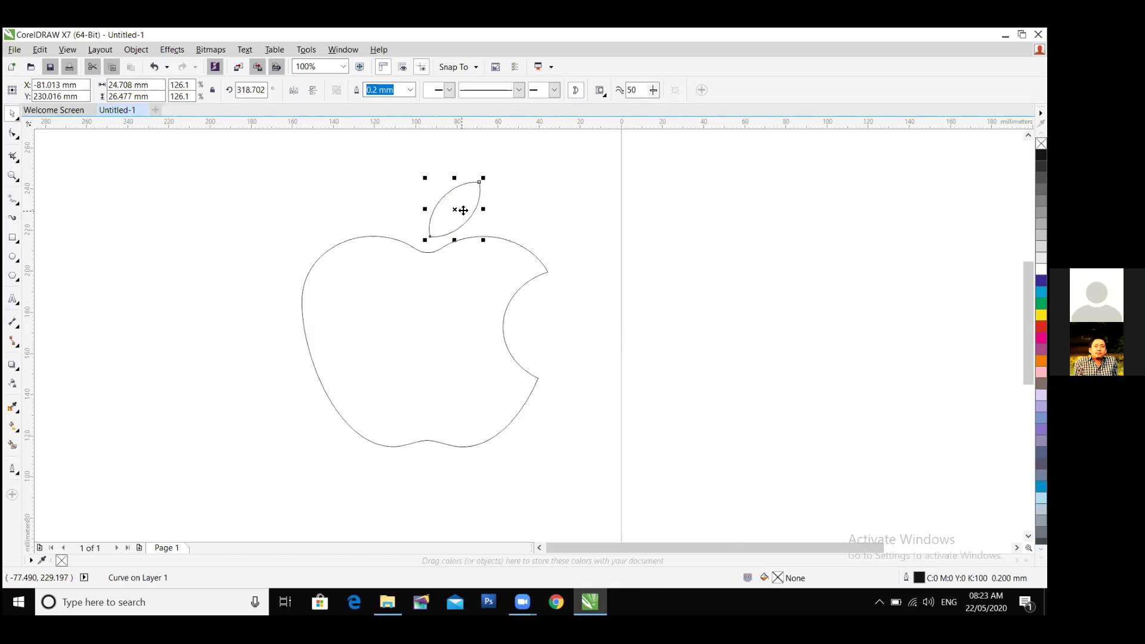
{"action": "left_click", "coordinate": [538, 206]}
Browse the colour palette swatches with the leaf selected.
{"action": "left_click", "coordinate": [464, 215]}
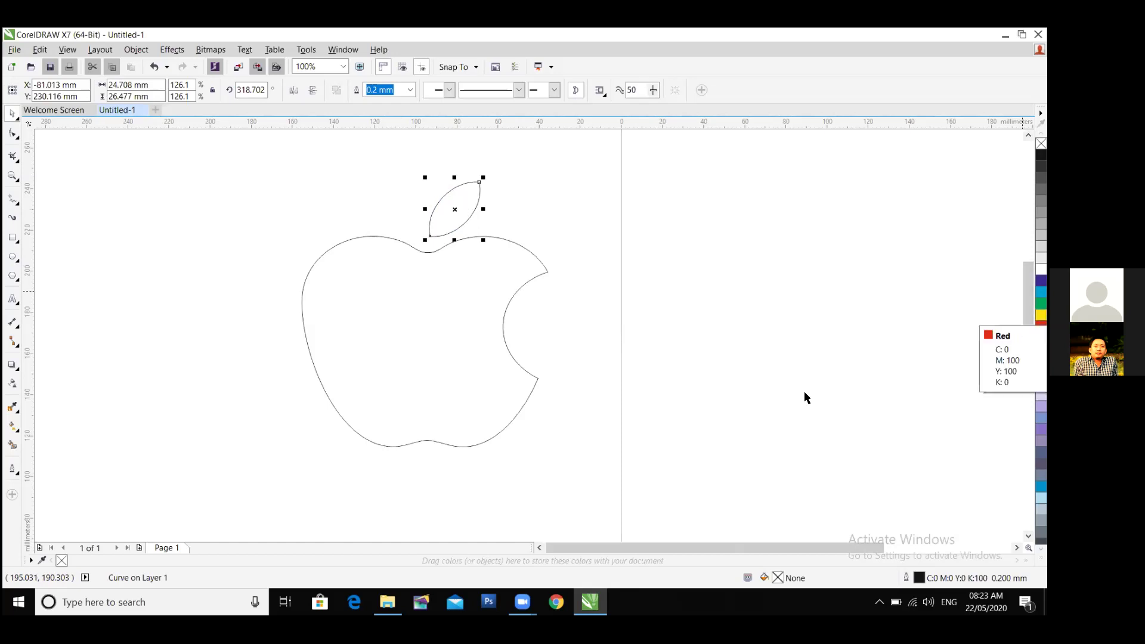
{"action": "scroll", "coordinate": [1041, 334], "scroll_direction": "down", "scroll_amount": 3}
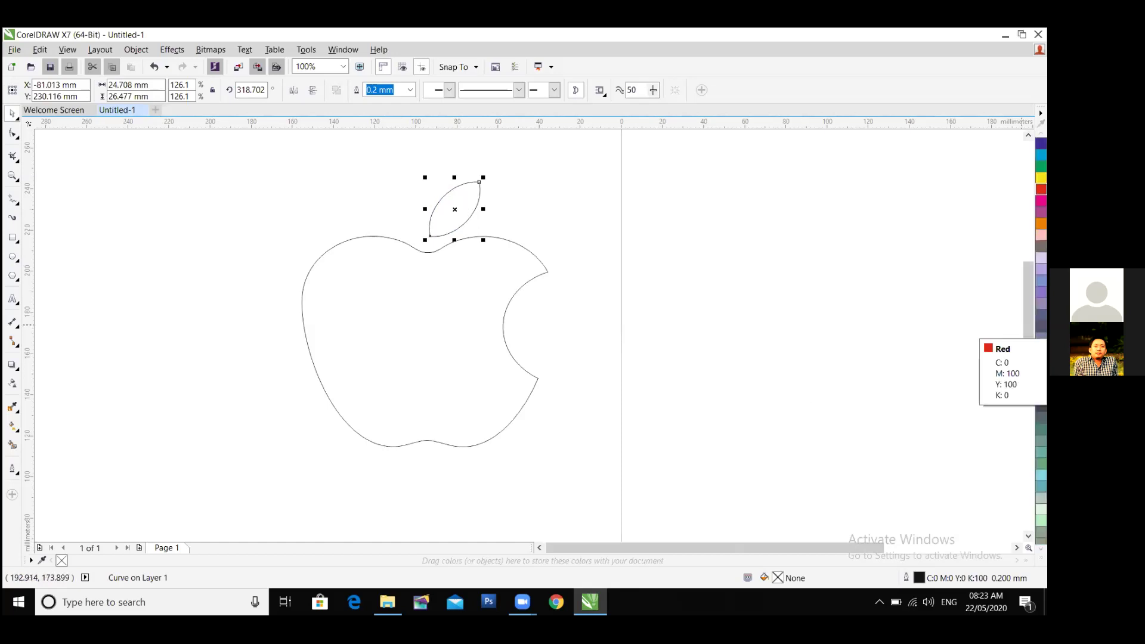
{"action": "scroll", "coordinate": [1041, 334], "scroll_direction": "down", "scroll_amount": 5}
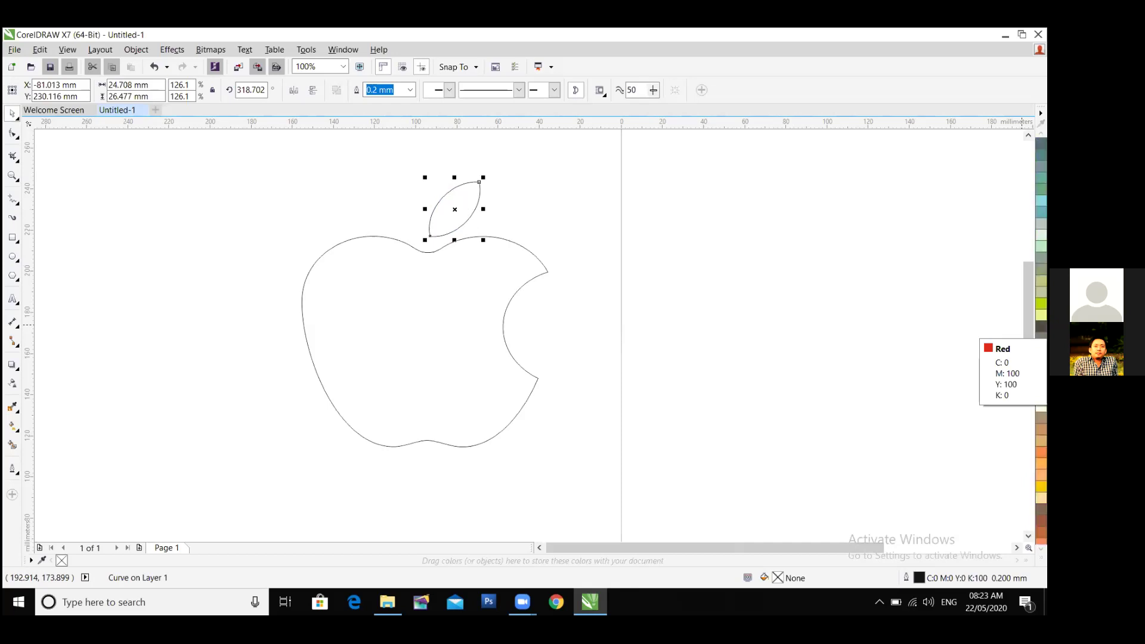
{"action": "scroll", "coordinate": [1041, 334], "scroll_direction": "down", "scroll_amount": 2}
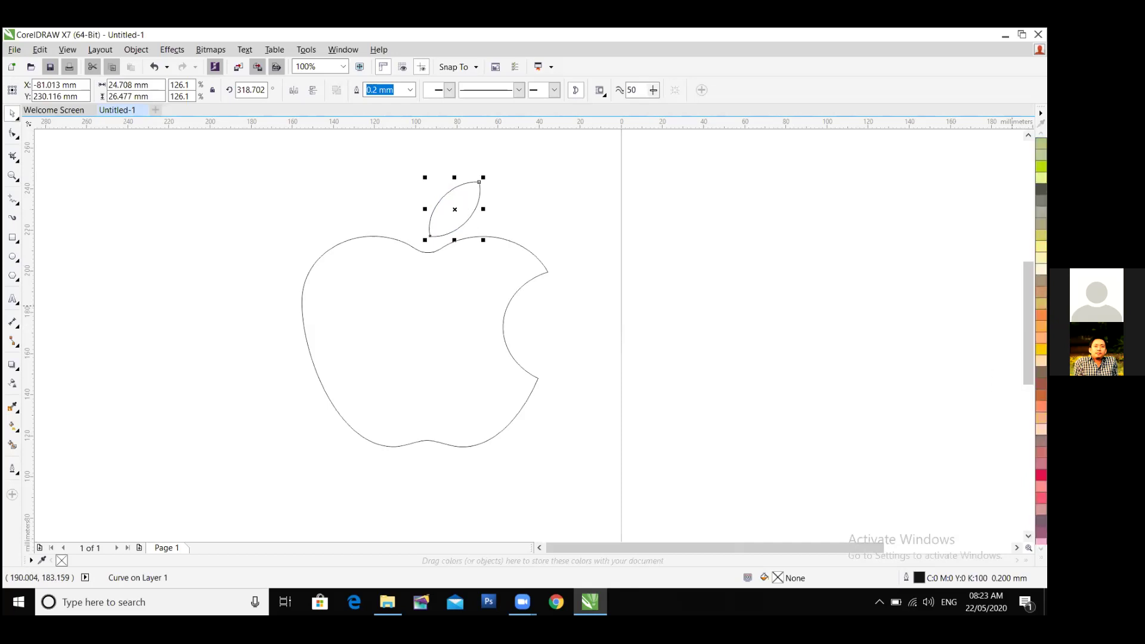
{"action": "scroll", "coordinate": [1041, 315], "scroll_direction": "down", "scroll_amount": 4}
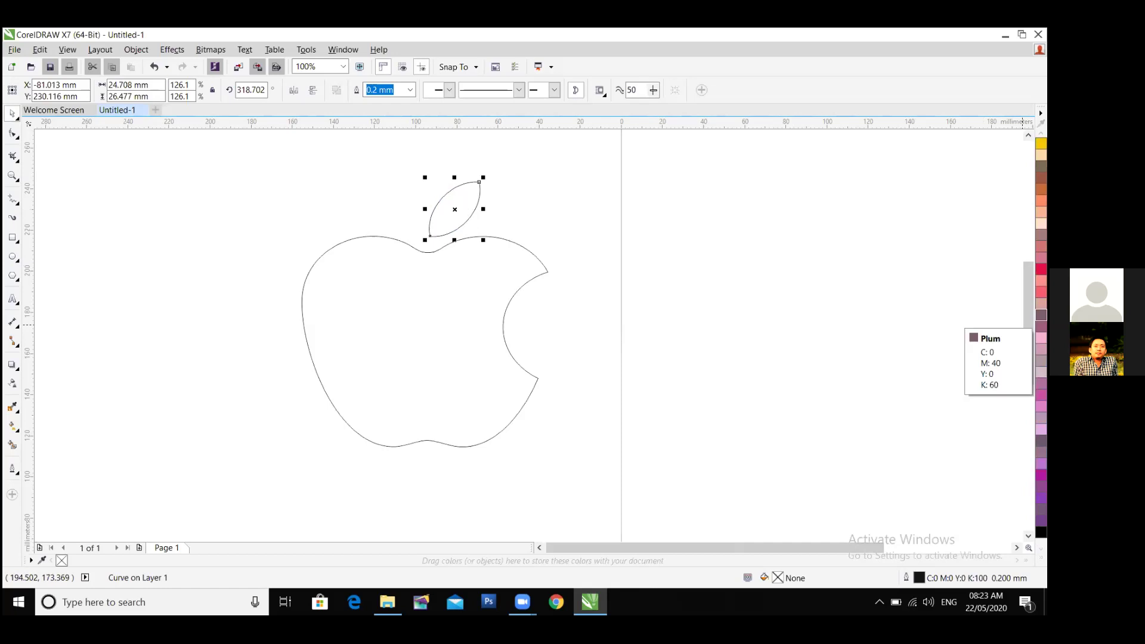
{"action": "scroll", "coordinate": [1041, 315], "scroll_direction": "up", "scroll_amount": 6}
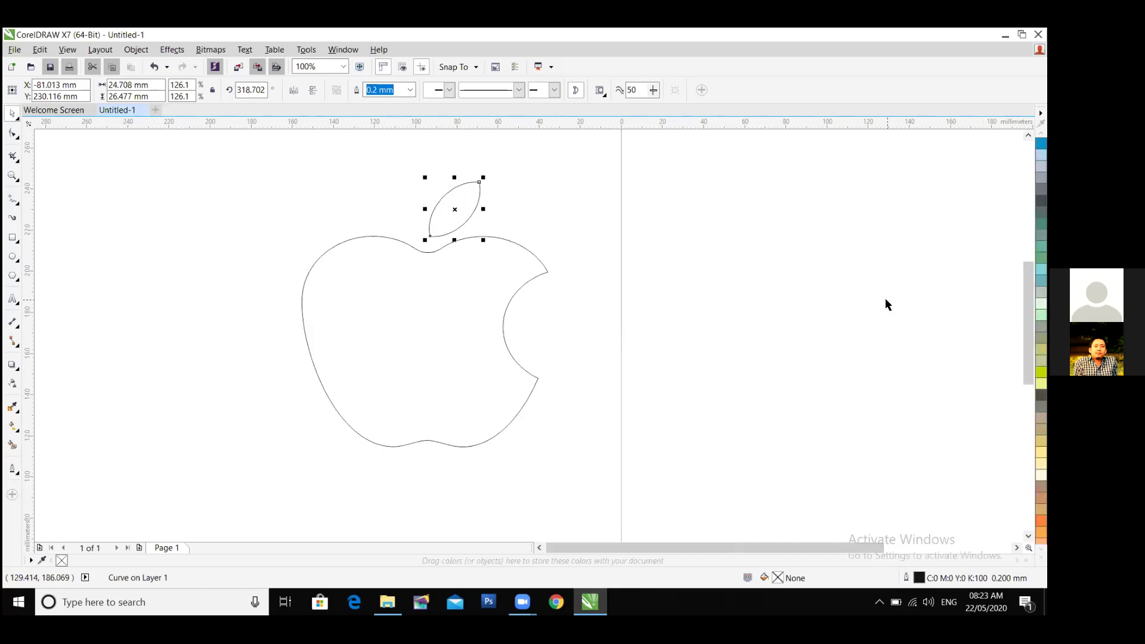
{"action": "scroll", "coordinate": [1014, 278], "scroll_direction": "up", "scroll_amount": 3}
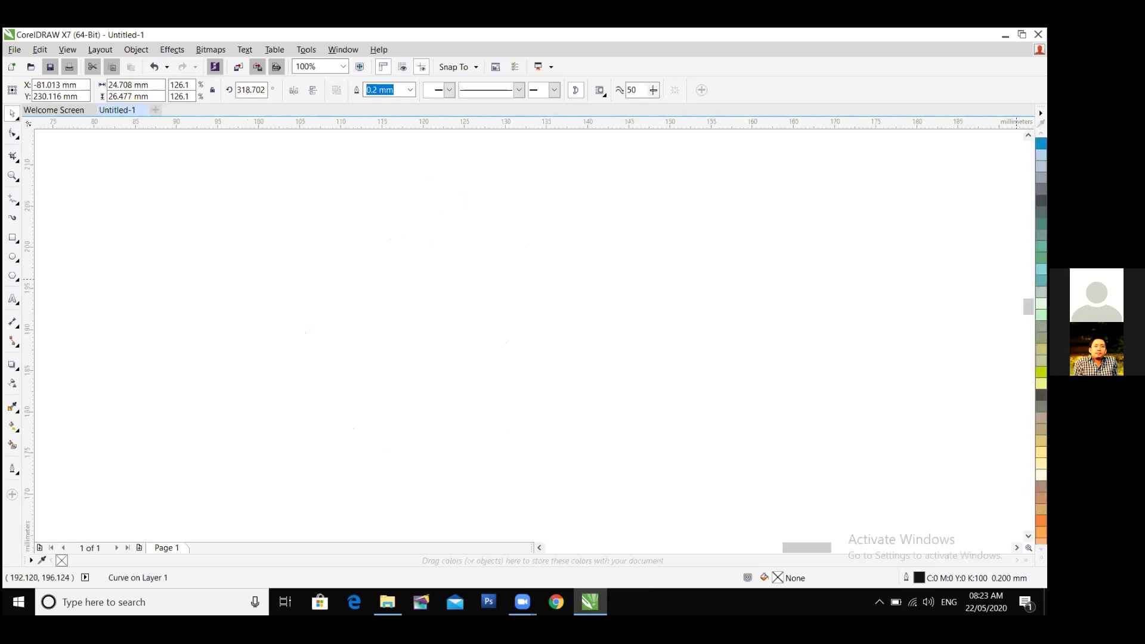
{"action": "scroll", "coordinate": [521, 409], "scroll_direction": "down", "scroll_amount": 4}
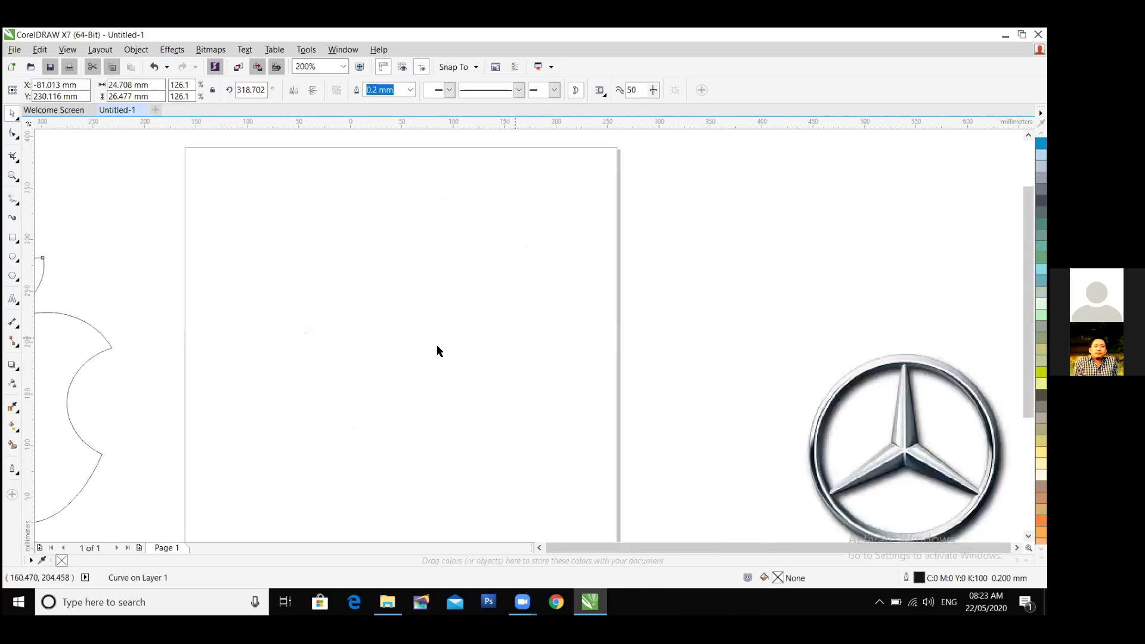
{"action": "left_click", "coordinate": [302, 333]}
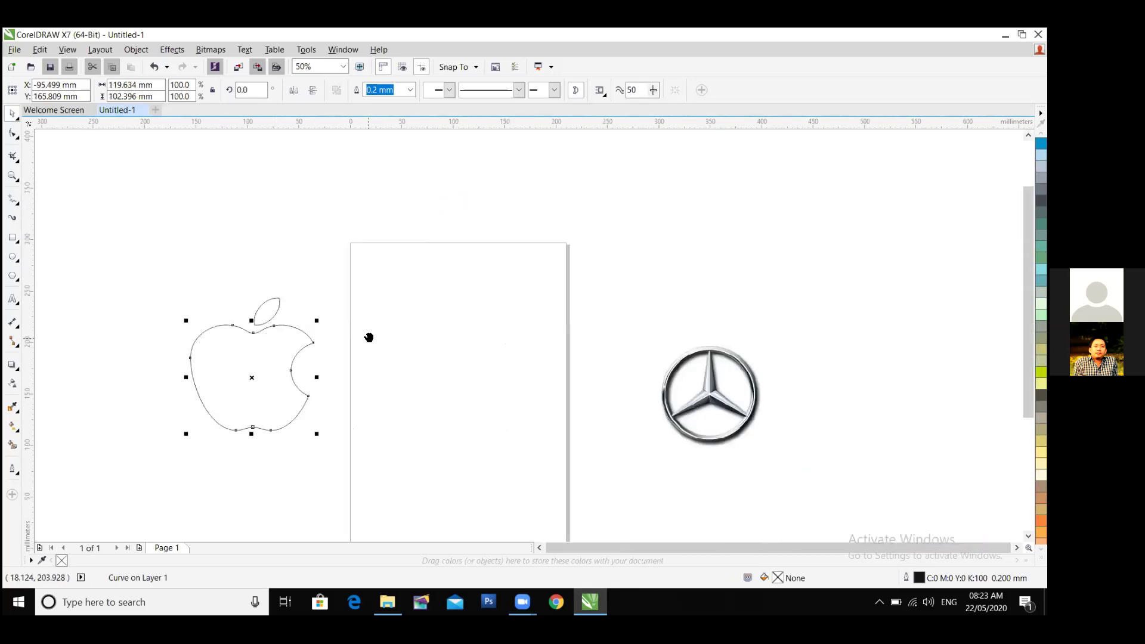
{"action": "left_click_drag", "start_coordinate": [368, 334], "coordinate": [577, 319]}
{"action": "scroll", "coordinate": [576, 319], "scroll_direction": "up", "scroll_amount": 1}
{"action": "left_click", "coordinate": [418, 359]}
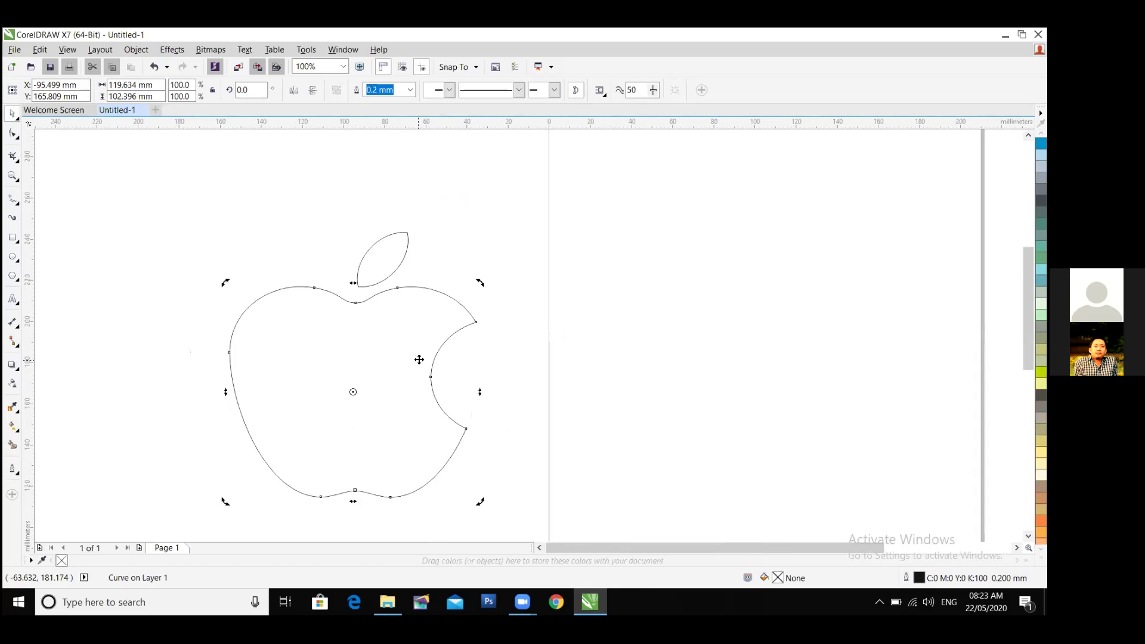
{"action": "left_click", "coordinate": [242, 365]}
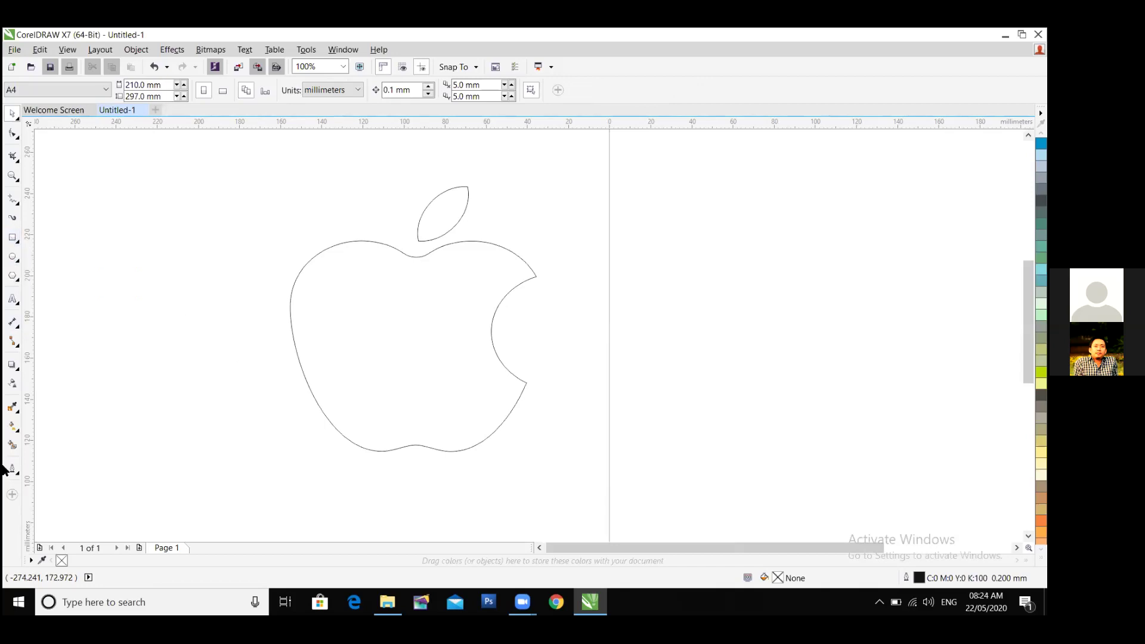
Draw a nearly horizontal 2-Point Line about 111 mm long across the apple, from the bite's upper edge to the opposite outline.
{"action": "left_click", "coordinate": [11, 341]}
{"action": "left_click", "coordinate": [13, 186]}
{"action": "left_click", "coordinate": [15, 201]}
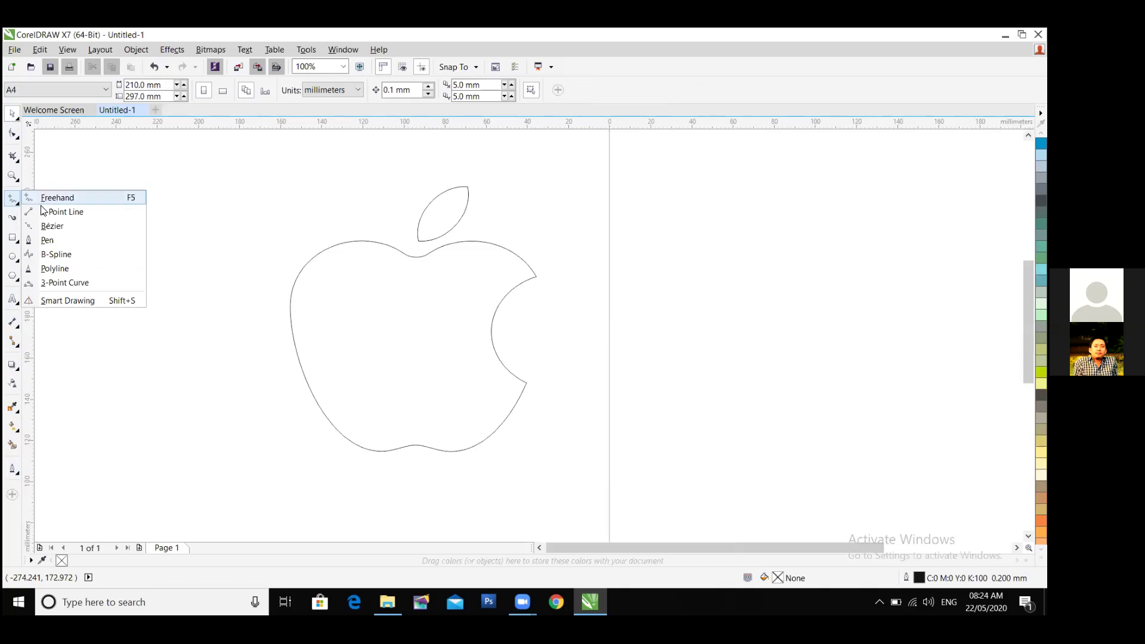
{"action": "left_click", "coordinate": [45, 212]}
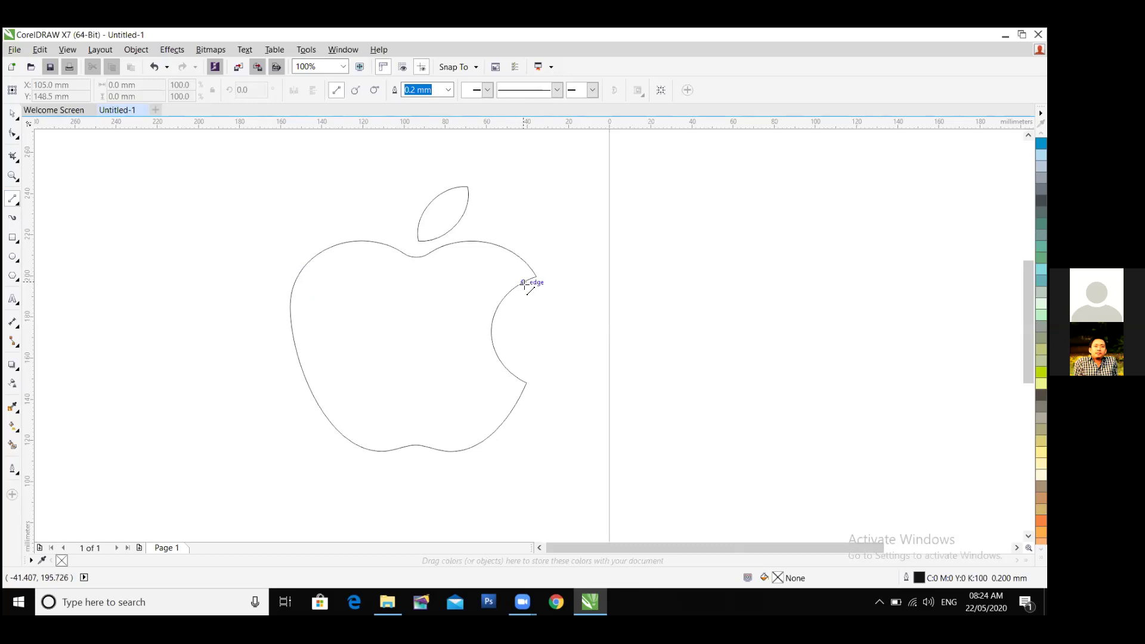
{"action": "left_click_drag", "start_coordinate": [520, 284], "coordinate": [290, 290]}
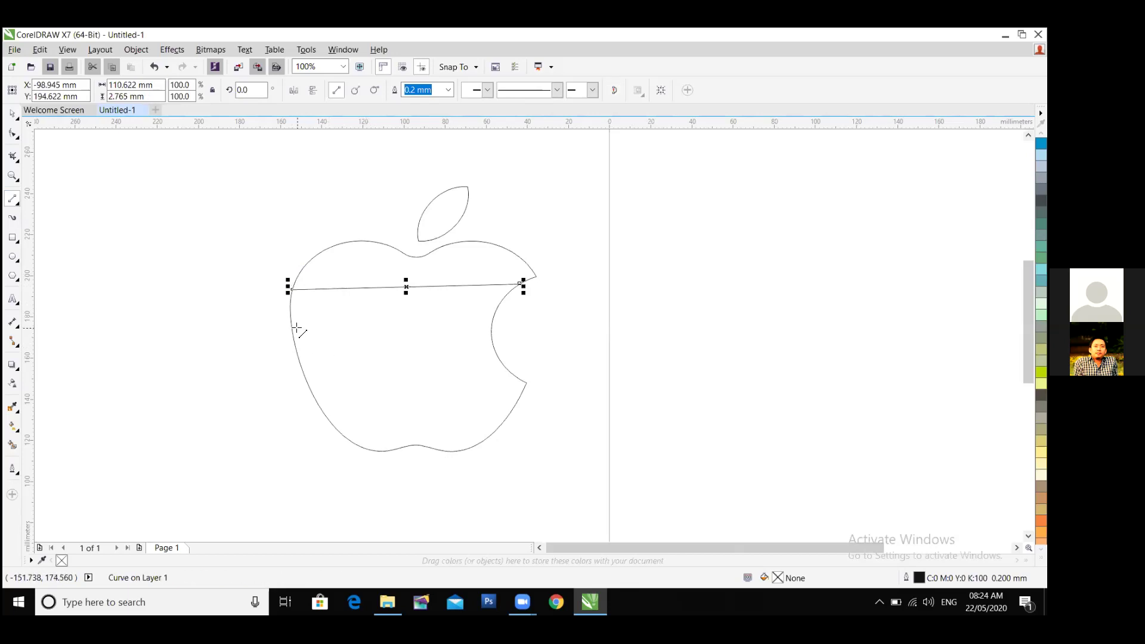
Draw two nearly horizontal 2-Point Lines about 98 mm and 94 mm wide from the bite's edge to the opposite outline, below the first line.
{"action": "left_click_drag", "start_coordinate": [491, 316], "coordinate": [291, 324]}
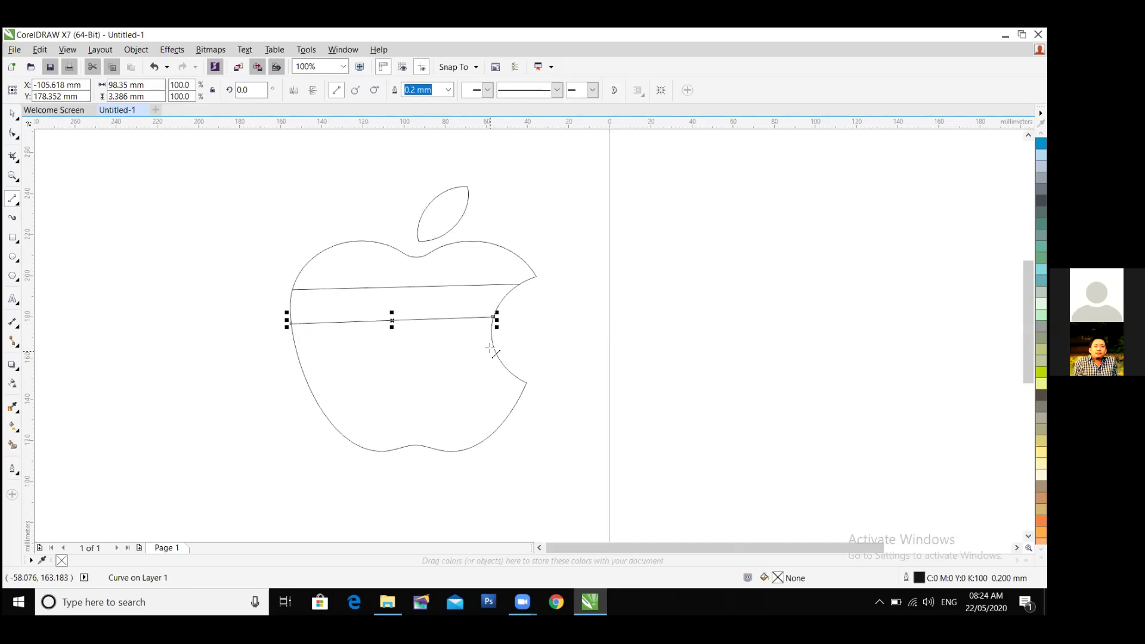
{"action": "left_click_drag", "start_coordinate": [493, 346], "coordinate": [299, 362]}
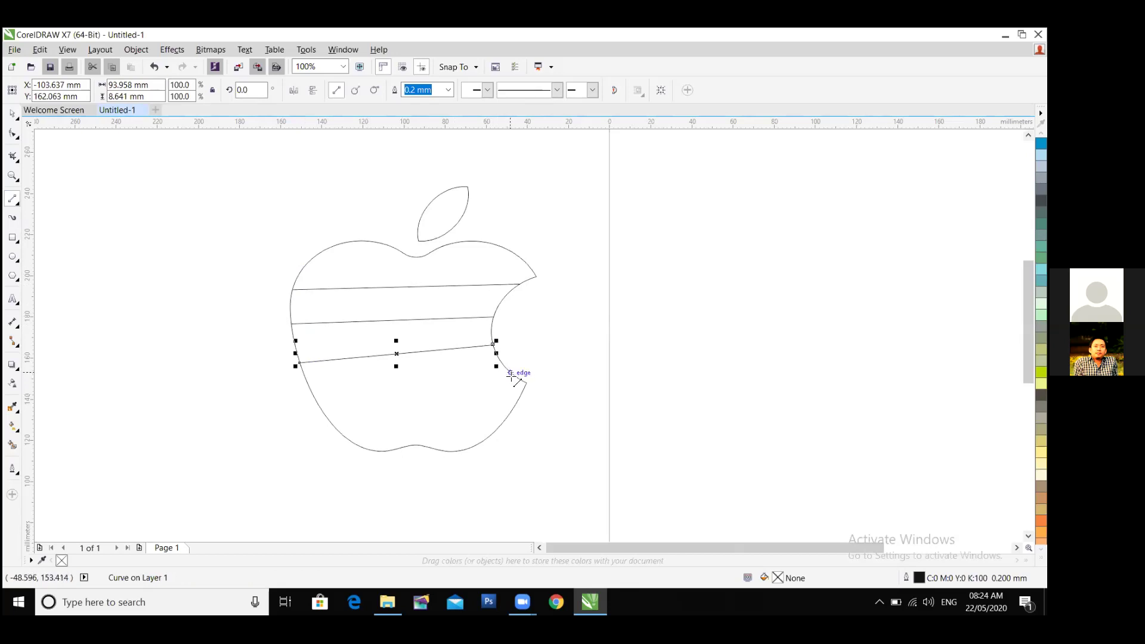
{"action": "left_click_drag", "start_coordinate": [524, 381], "coordinate": [322, 397]}
{"action": "left_click_drag", "start_coordinate": [317, 396], "coordinate": [306, 400]}
{"action": "key", "text": "Delete"}
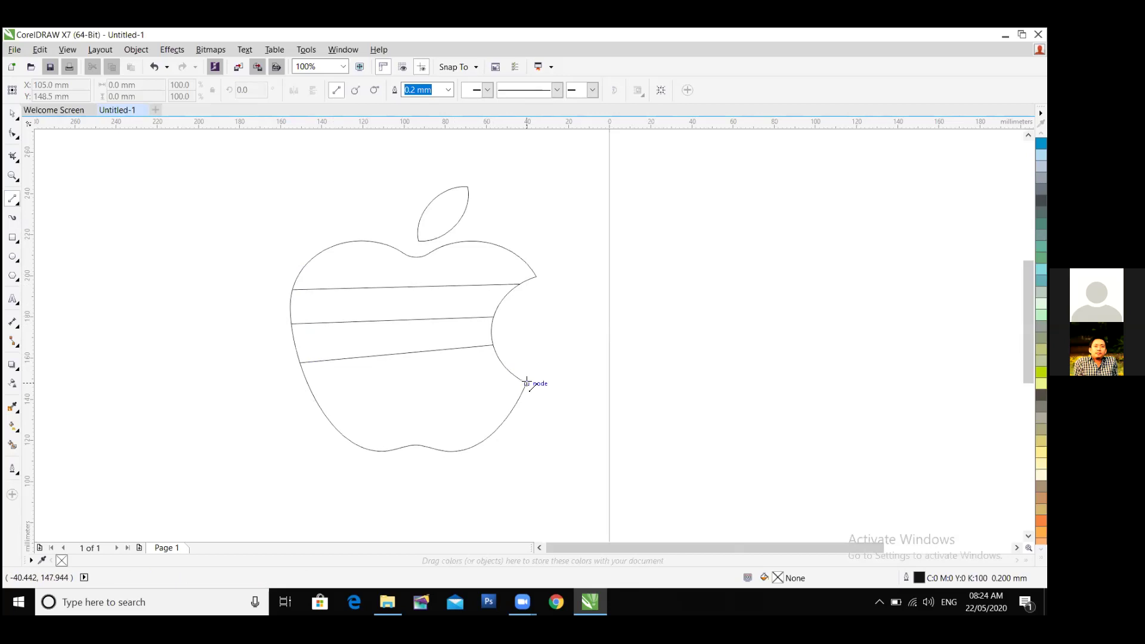
Draw 2-Point Lines about 104 mm and 82 mm wide across the lower apple, from the bite's lower tip and from the outline beneath it.
{"action": "left_click_drag", "start_coordinate": [527, 383], "coordinate": [312, 396]}
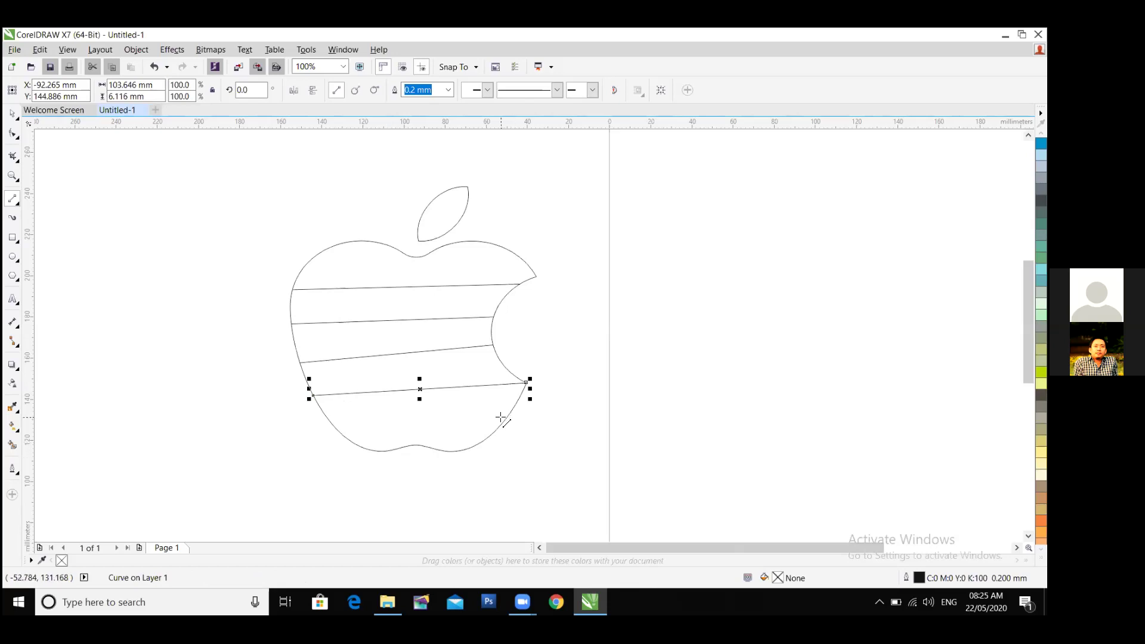
{"action": "left_click_drag", "start_coordinate": [504, 421], "coordinate": [335, 429]}
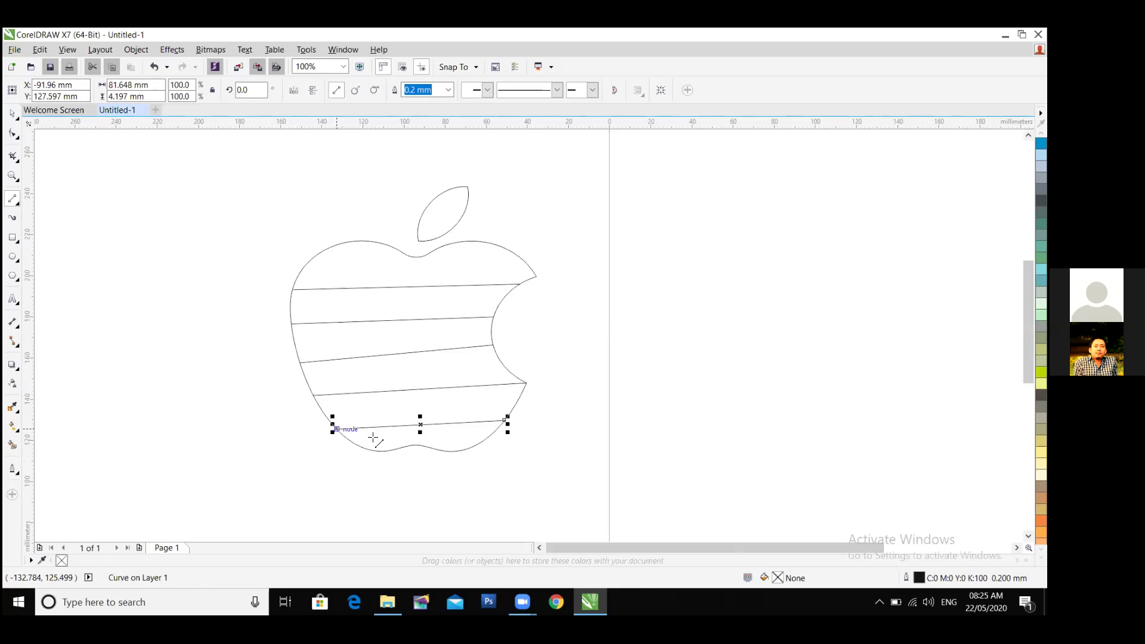
Move the third line across the apple slightly up and left to X -104.222 mm, Y 163.959 mm.
{"action": "left_click", "coordinate": [11, 111]}
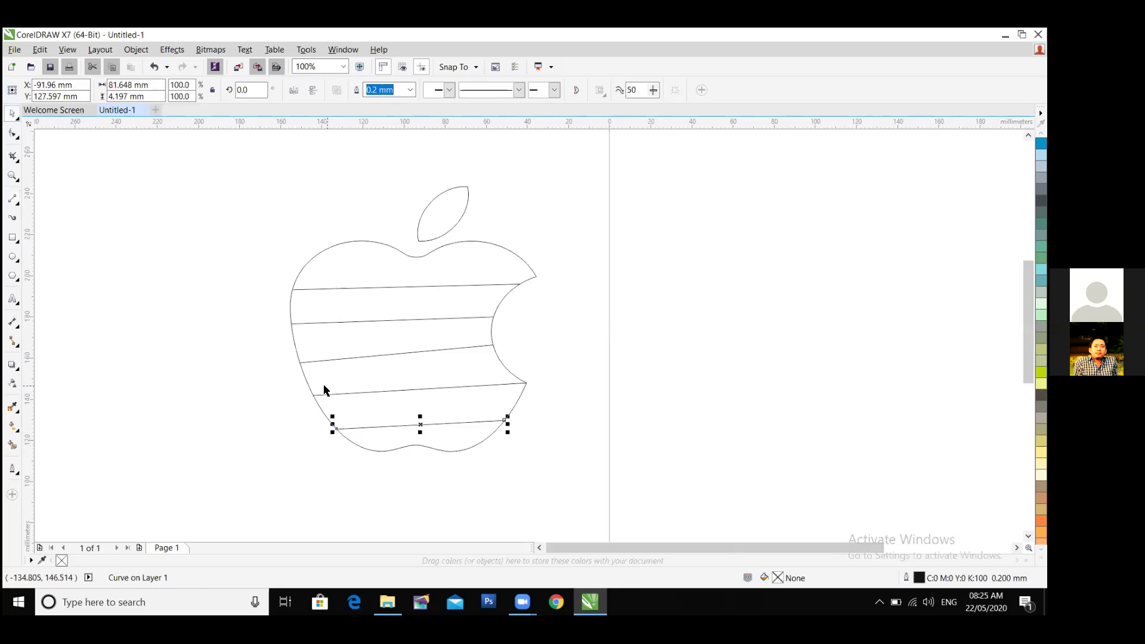
{"action": "left_click", "coordinate": [300, 362]}
{"action": "left_click", "coordinate": [324, 367]}
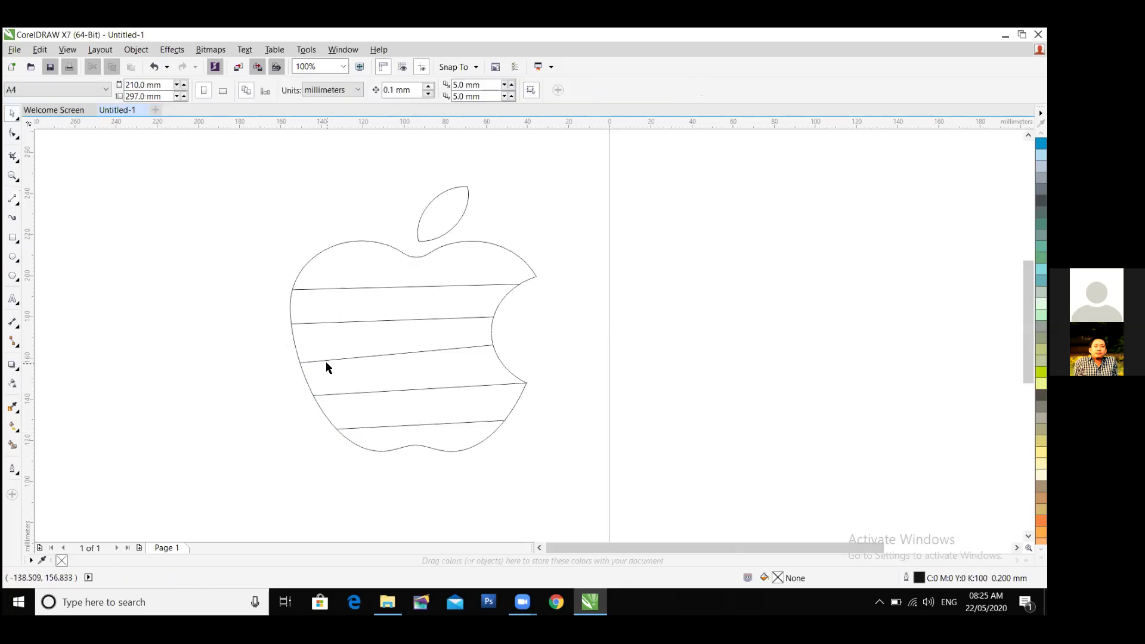
{"action": "left_click", "coordinate": [330, 360]}
{"action": "left_click_drag", "start_coordinate": [298, 363], "coordinate": [296, 355]}
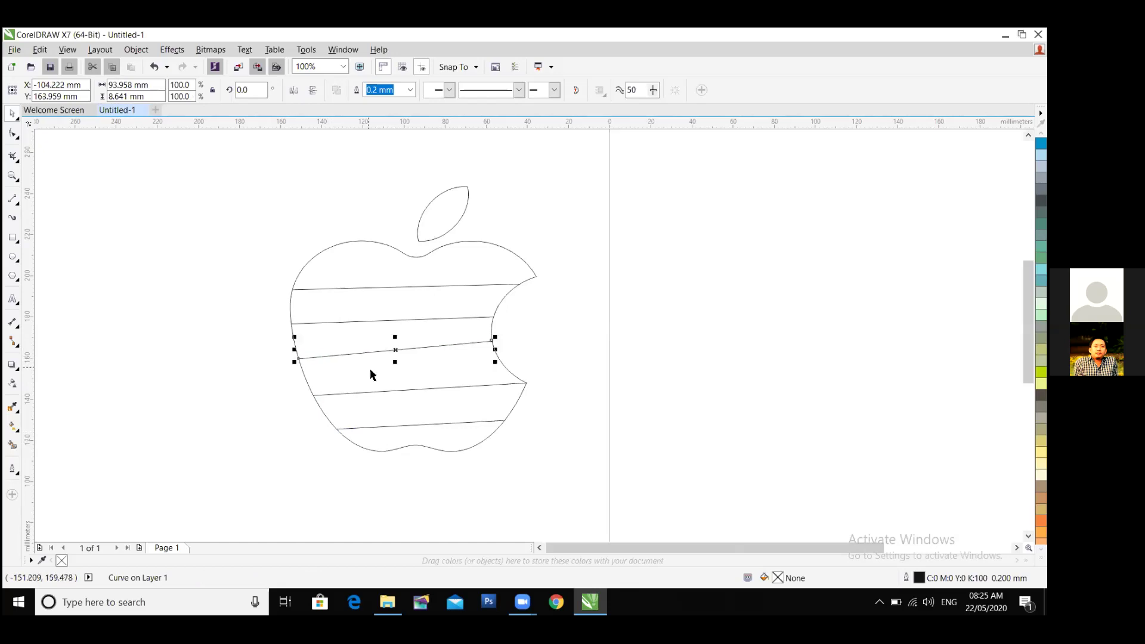
Reshape the third line by lowering its bite-side end node along the bite's edge, making it roughly parallel to the line above.
{"action": "left_click", "coordinate": [13, 133]}
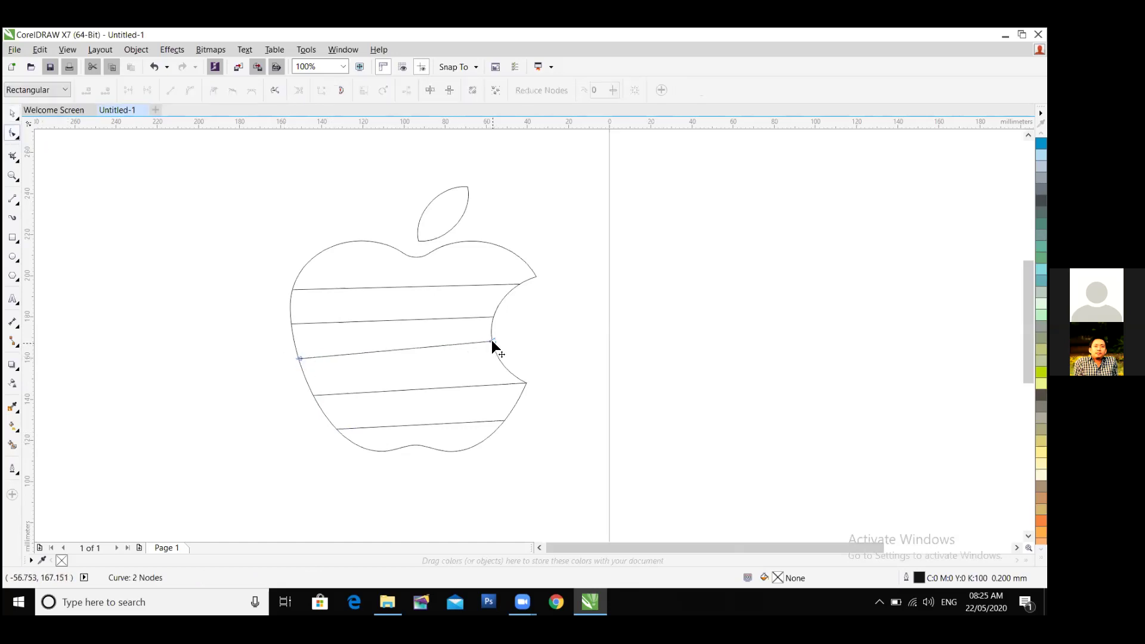
{"action": "left_click_drag", "start_coordinate": [492, 341], "coordinate": [494, 352]}
{"action": "left_click", "coordinate": [569, 340]}
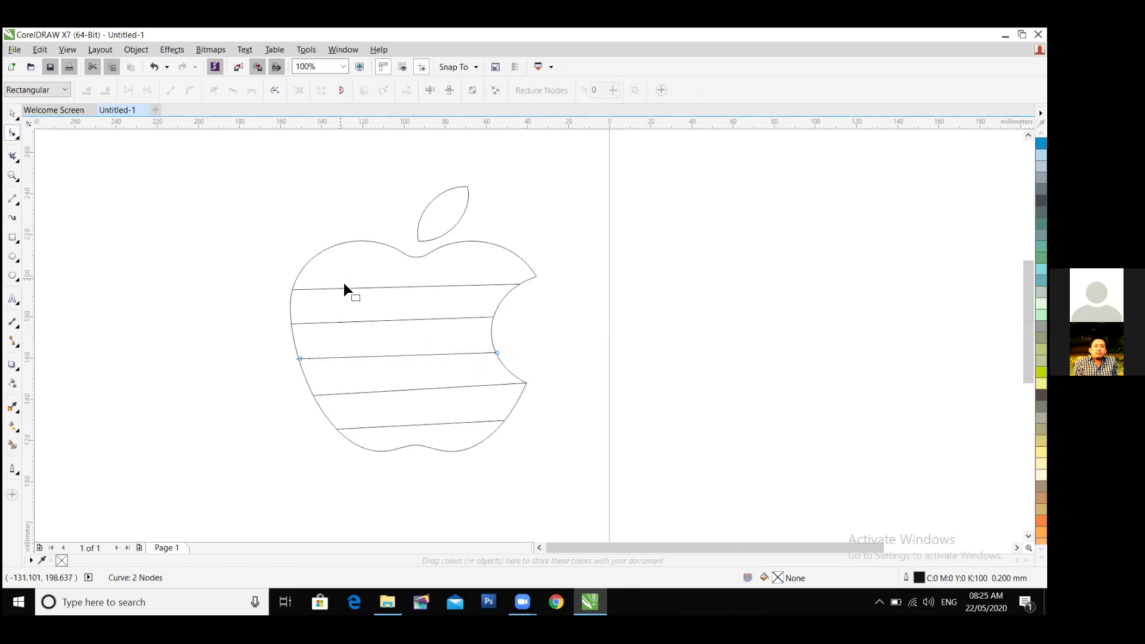
Use Smart Fill on the apple's top two bands, colouring the top one lime green (C40 Y100) and the second red.
{"action": "left_click", "coordinate": [17, 442]}
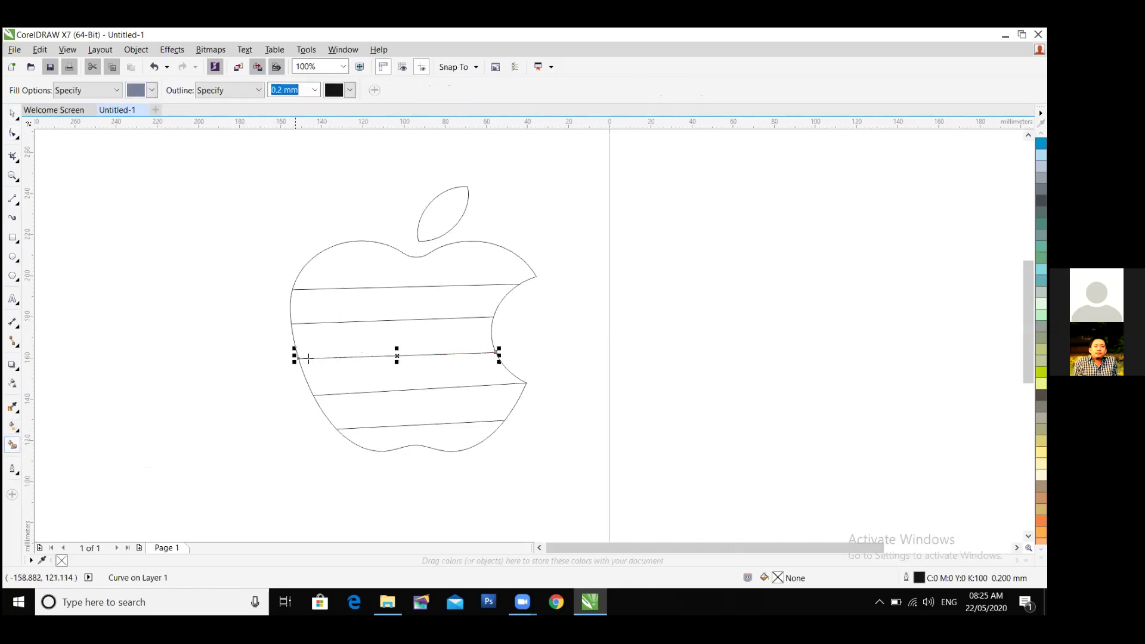
{"action": "left_click", "coordinate": [365, 277]}
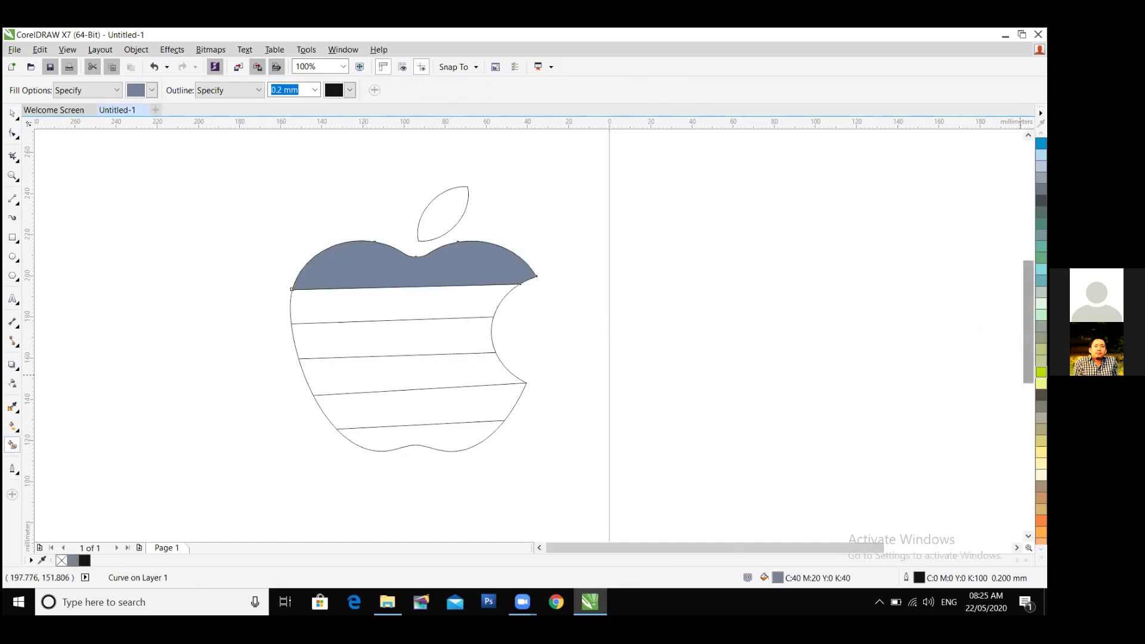
{"action": "left_click", "coordinate": [1041, 372]}
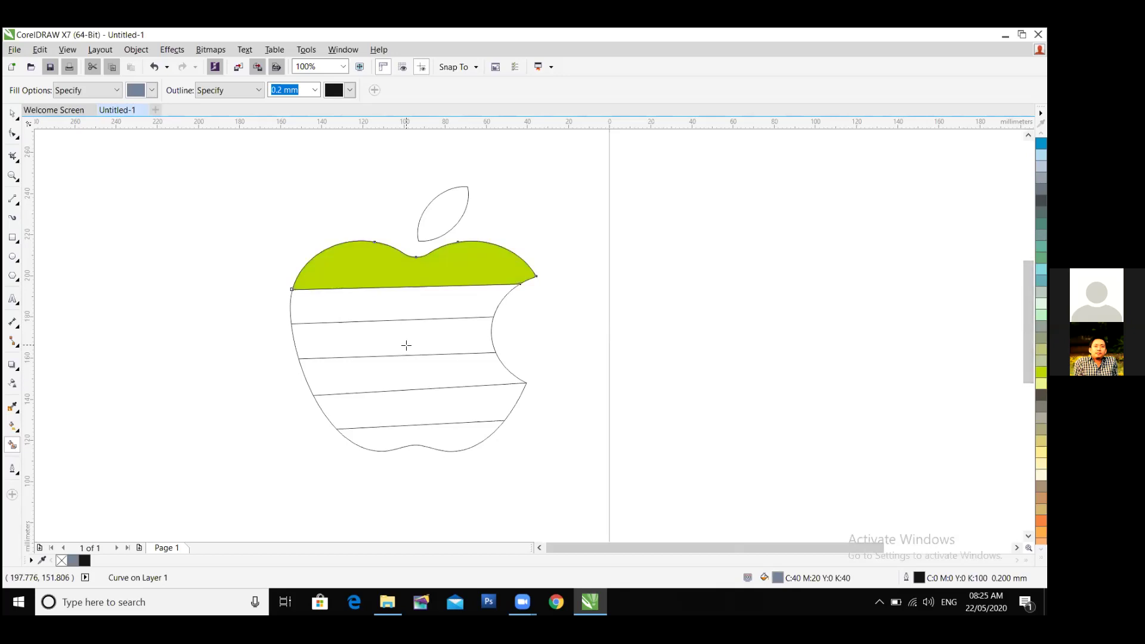
{"action": "left_click", "coordinate": [457, 310]}
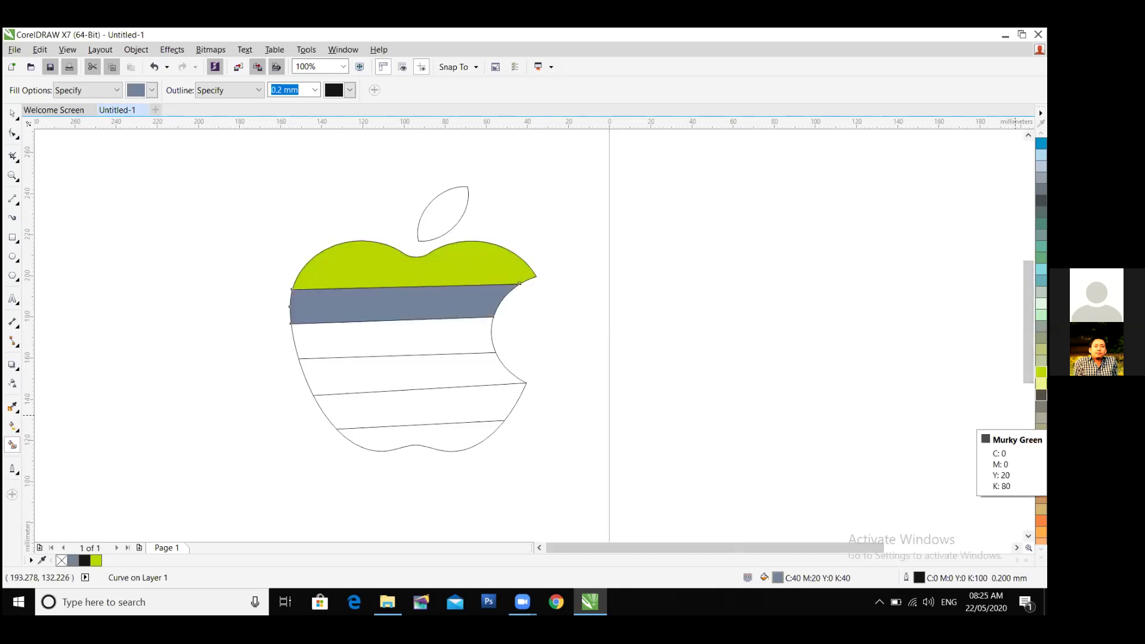
{"action": "scroll", "coordinate": [1041, 429], "scroll_direction": "up", "scroll_amount": 3}
{"action": "left_click", "coordinate": [1041, 189]}
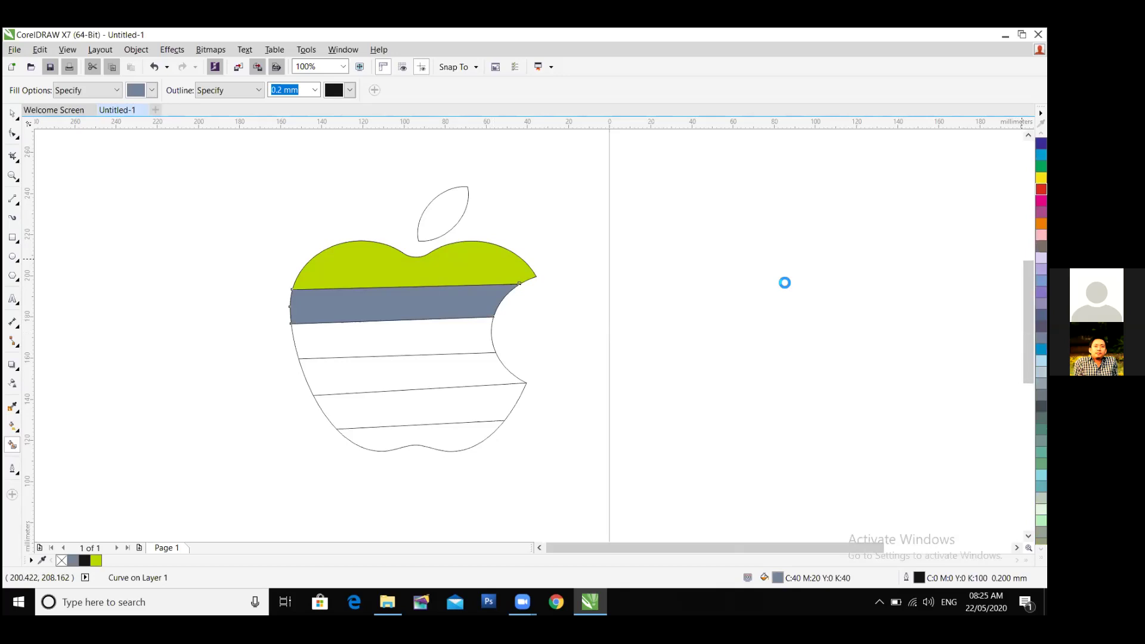
Smart-fill the two middle bands, colouring the fourth band green and the third band orange (M60 Y100).
{"action": "left_click", "coordinate": [456, 356]}
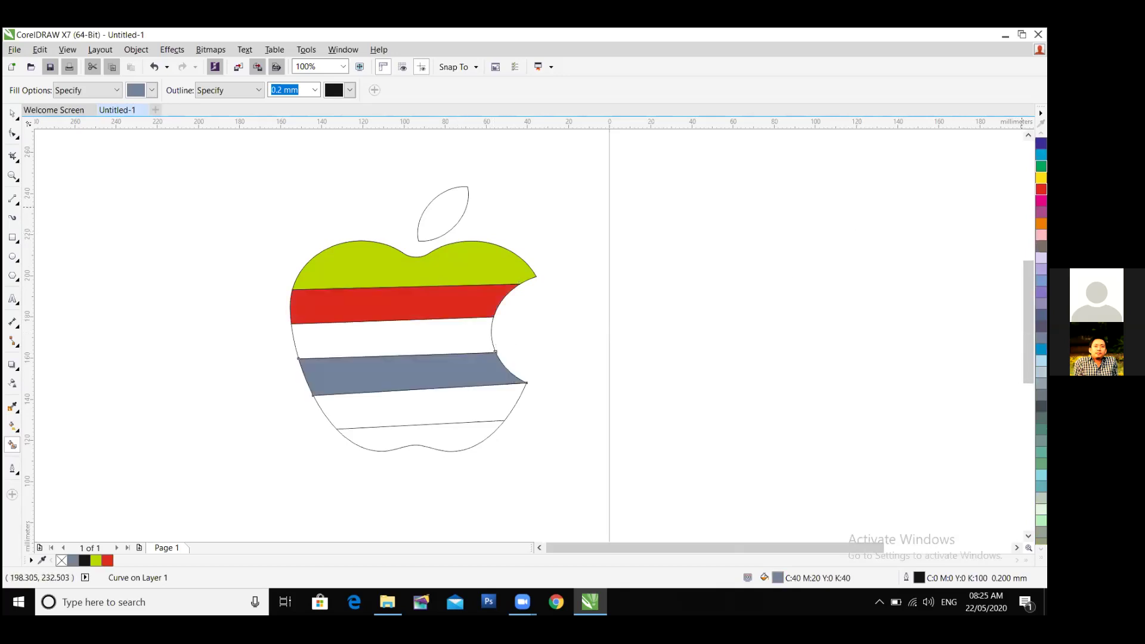
{"action": "left_click", "coordinate": [1041, 166]}
{"action": "left_click", "coordinate": [435, 332]}
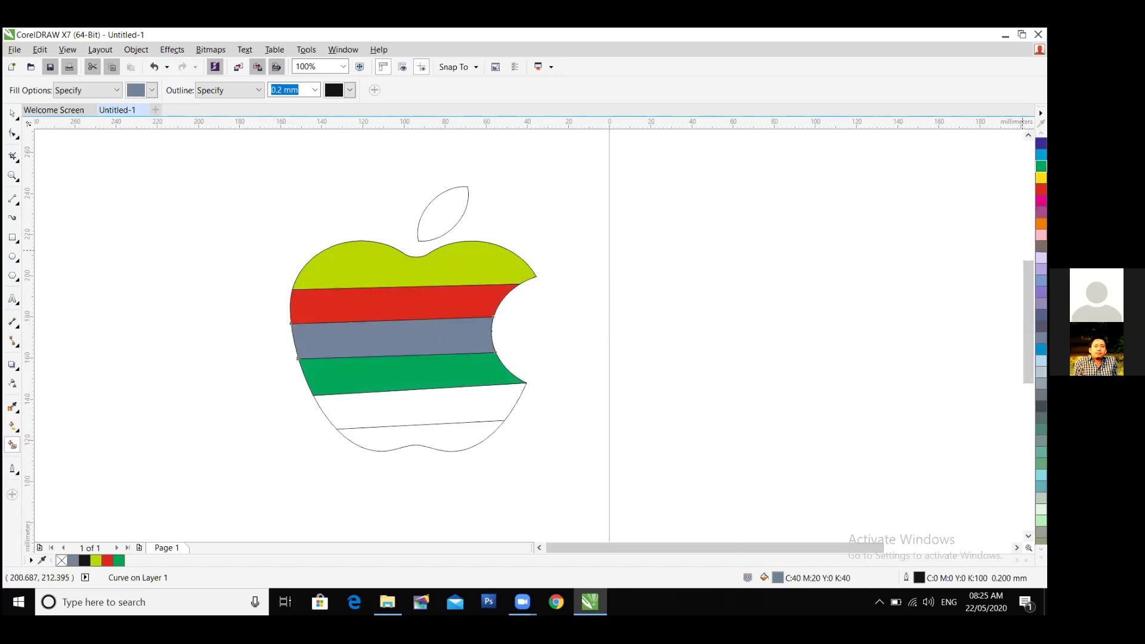
{"action": "left_click", "coordinate": [1041, 223]}
Smart-fill the two lowest bands, colouring the fifth band magenta (M100) and the bottom band dark blue.
{"action": "left_click", "coordinate": [486, 399]}
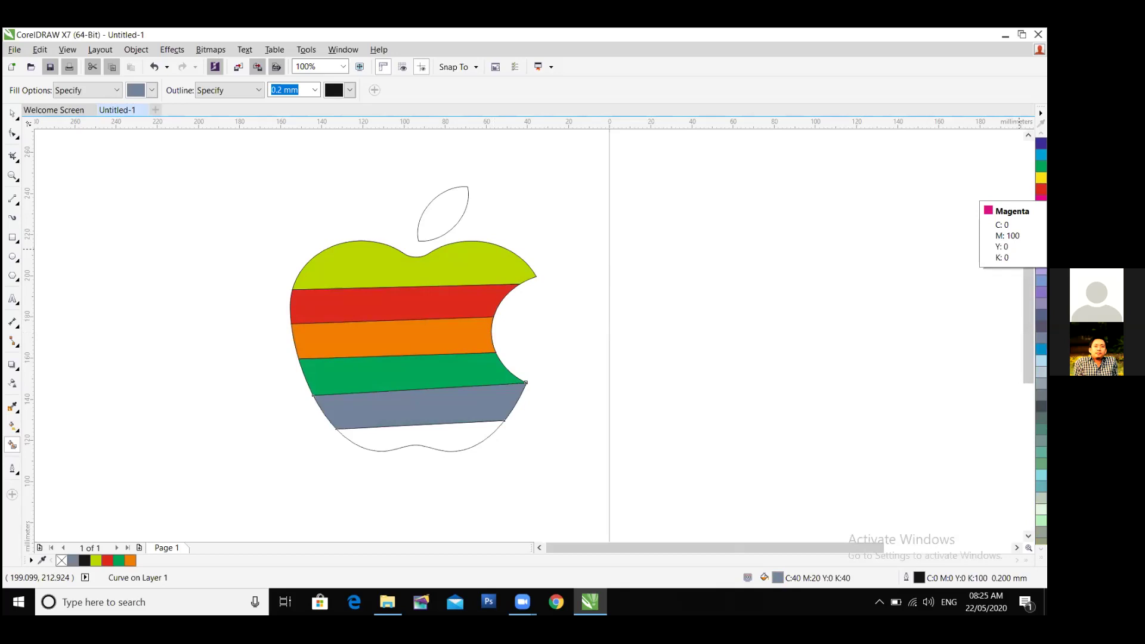
{"action": "left_click", "coordinate": [418, 406]}
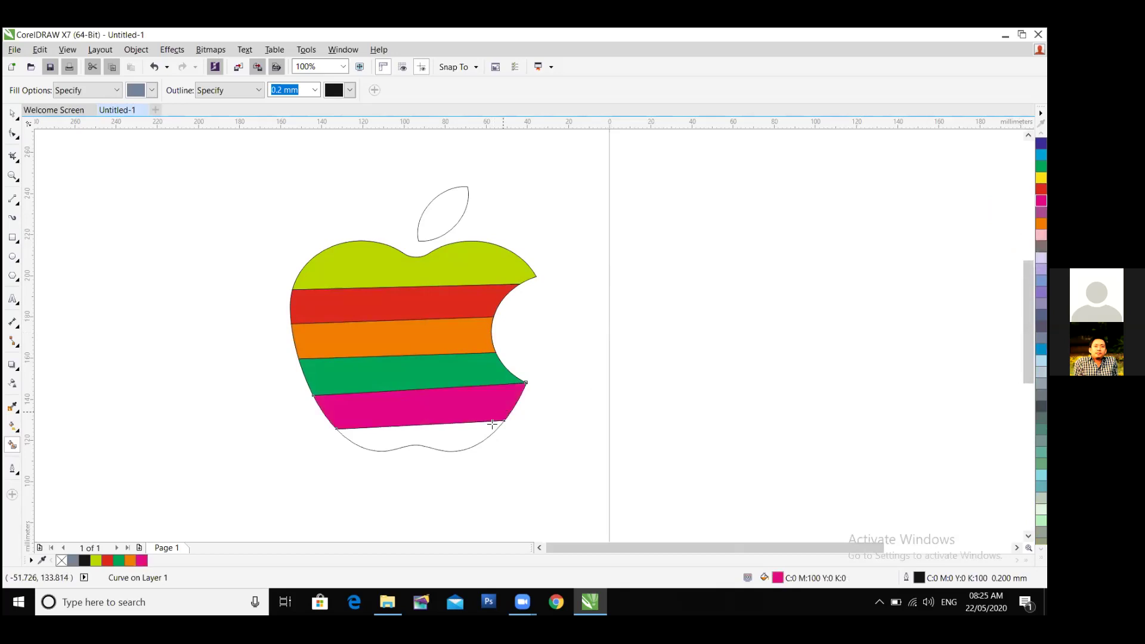
{"action": "left_click", "coordinate": [475, 437]}
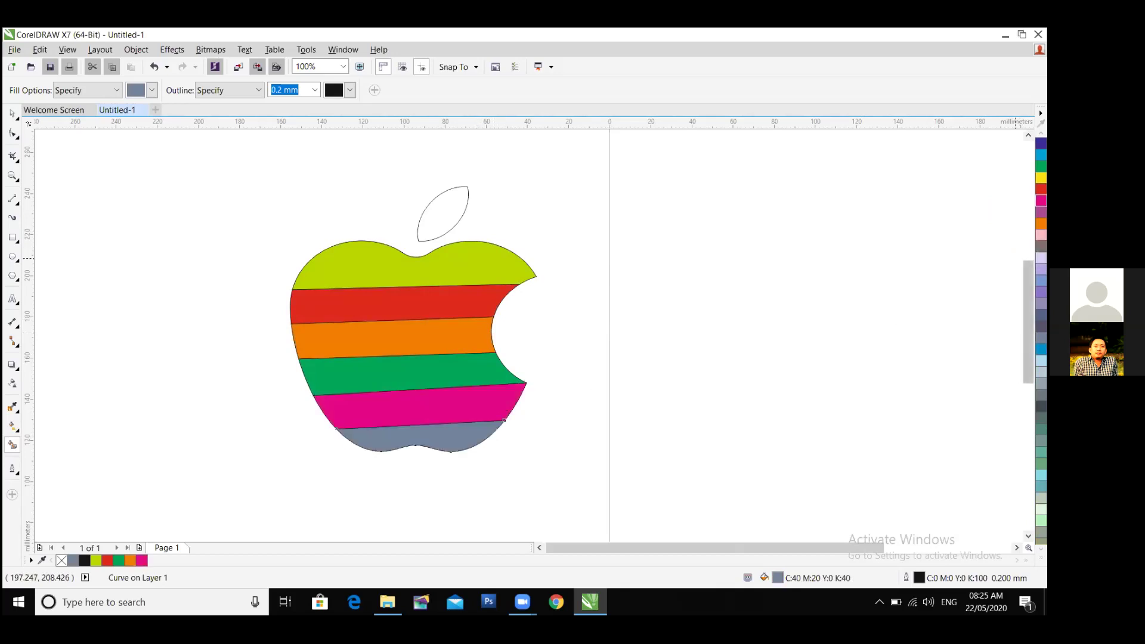
{"action": "left_click", "coordinate": [1041, 144]}
Smart-fill the leaf and colour it light pink (M40 Y20).
{"action": "left_click", "coordinate": [460, 212]}
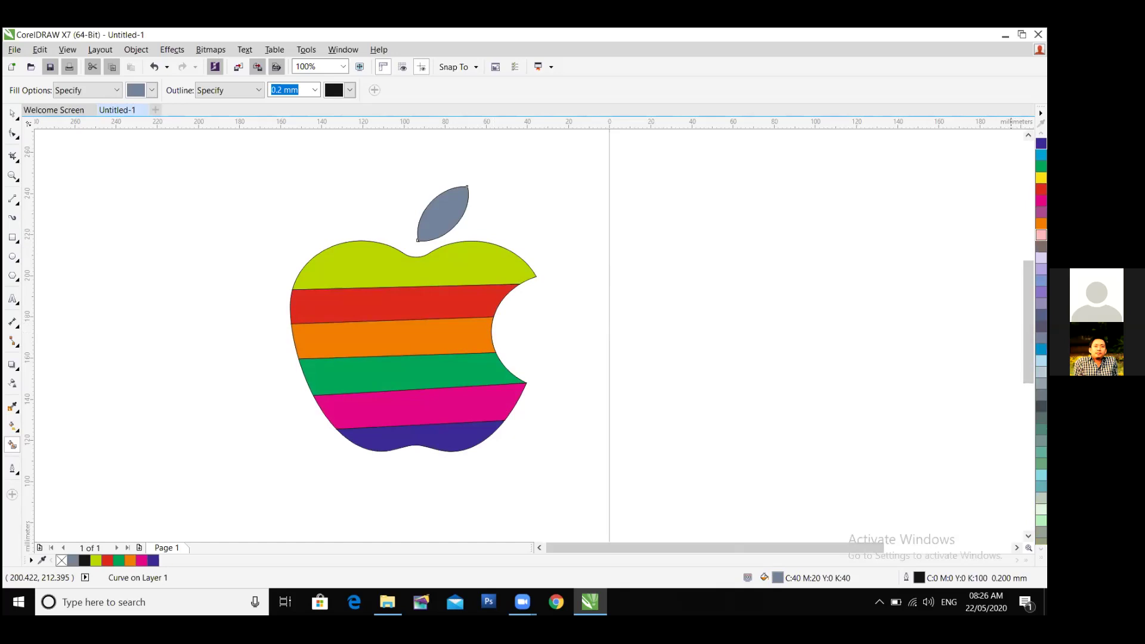
{"action": "left_click", "coordinate": [1040, 235]}
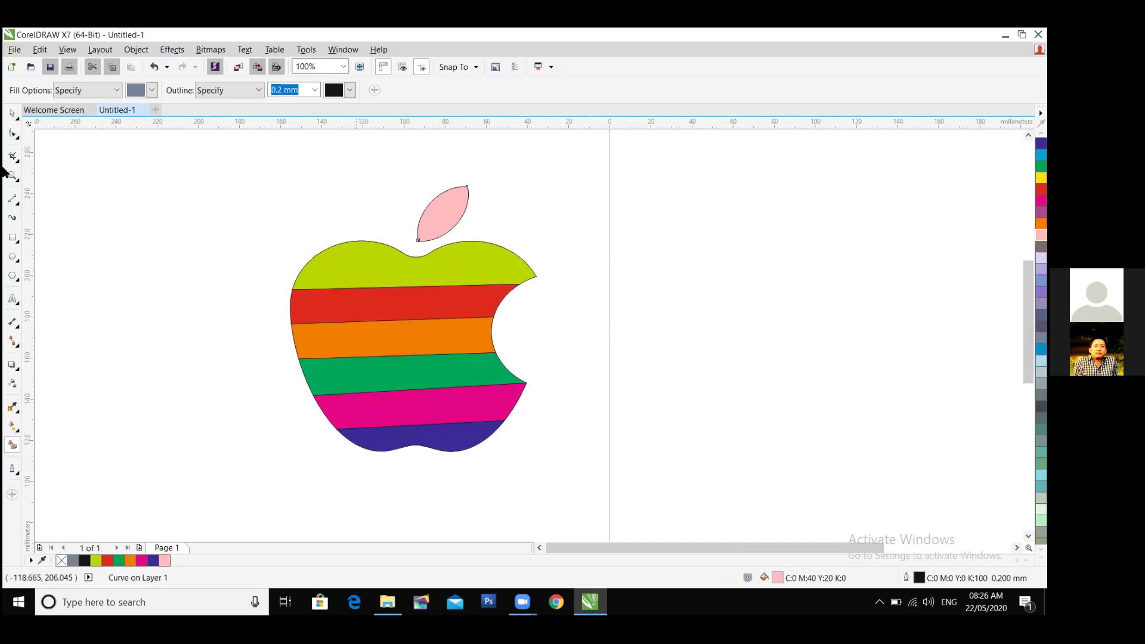
{"action": "left_click", "coordinate": [12, 113]}
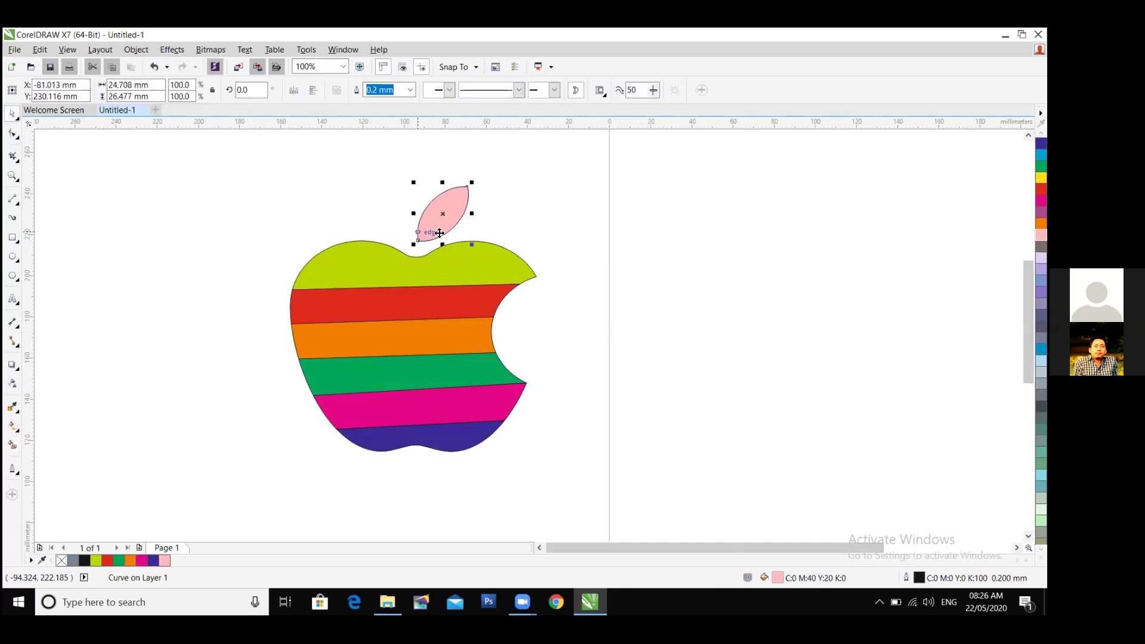
{"action": "left_click", "coordinate": [368, 250]}
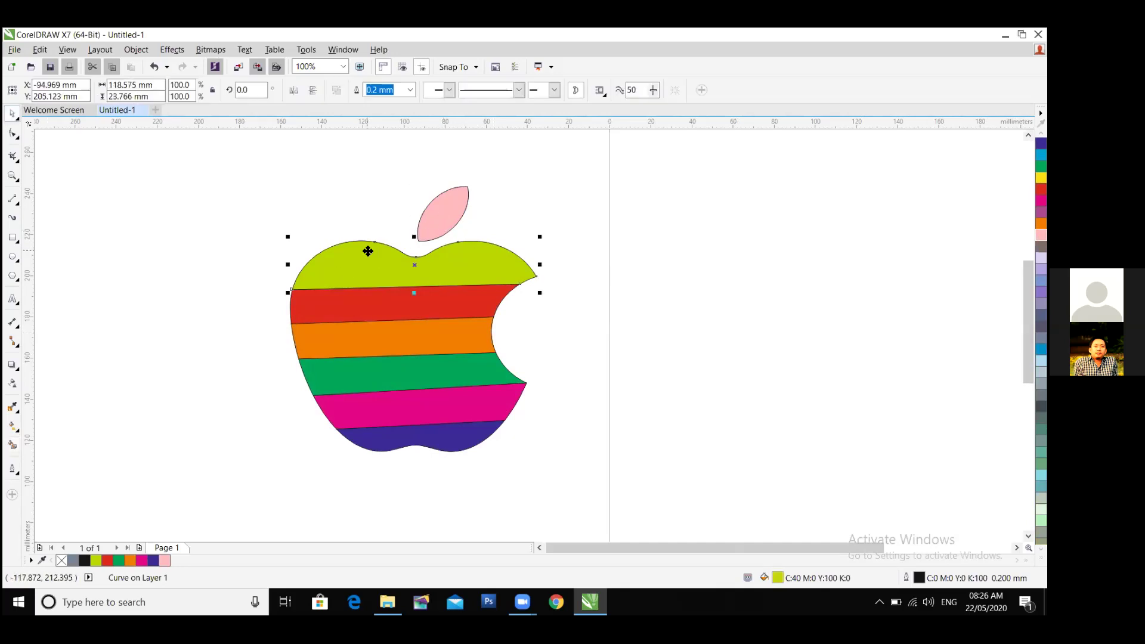
{"action": "left_click", "coordinate": [334, 247]}
{"action": "left_click", "coordinate": [179, 312]}
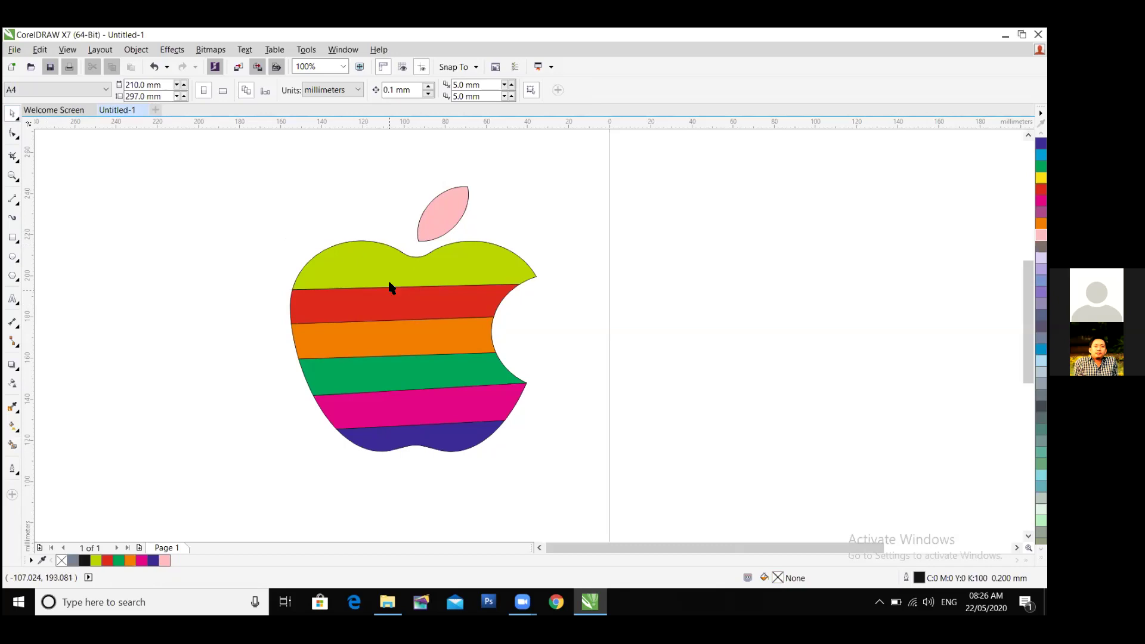
{"action": "left_click", "coordinate": [394, 288]}
{"action": "left_click", "coordinate": [385, 334]}
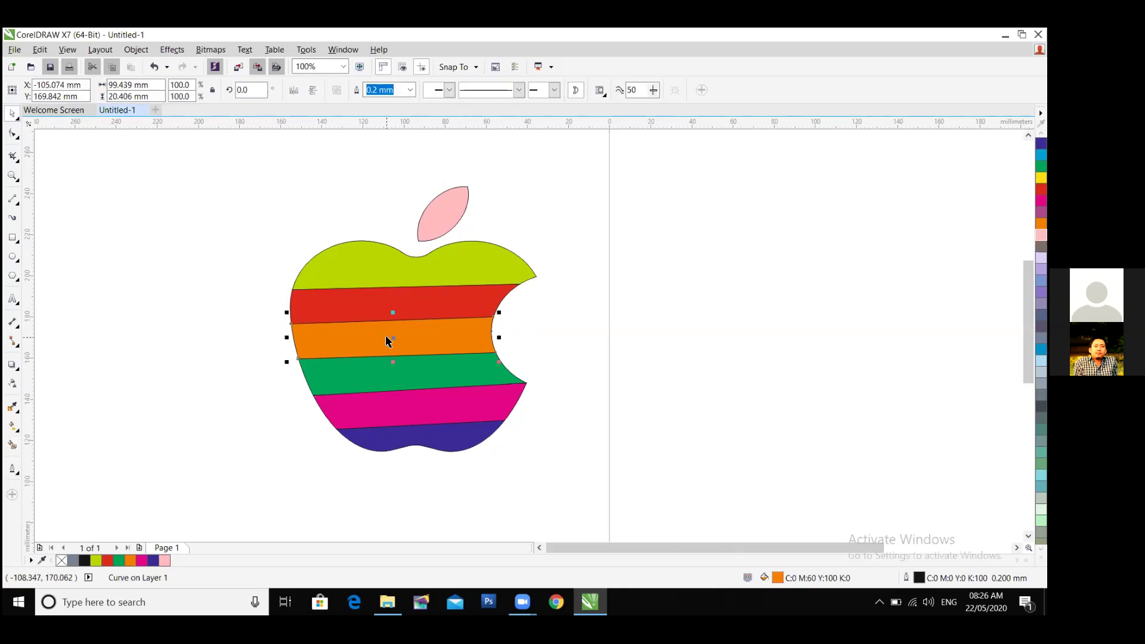
{"action": "left_click", "coordinate": [412, 291]}
Select the whole apple with its leaf and dividing lines, remove the outline from everything, and deselect.
{"action": "left_click_drag", "start_coordinate": [184, 171], "coordinate": [364, 240]}
{"action": "scroll", "coordinate": [677, 549], "scroll_direction": "down", "scroll_amount": 1}
{"action": "left_click_drag", "start_coordinate": [677, 549], "coordinate": [578, 432]}
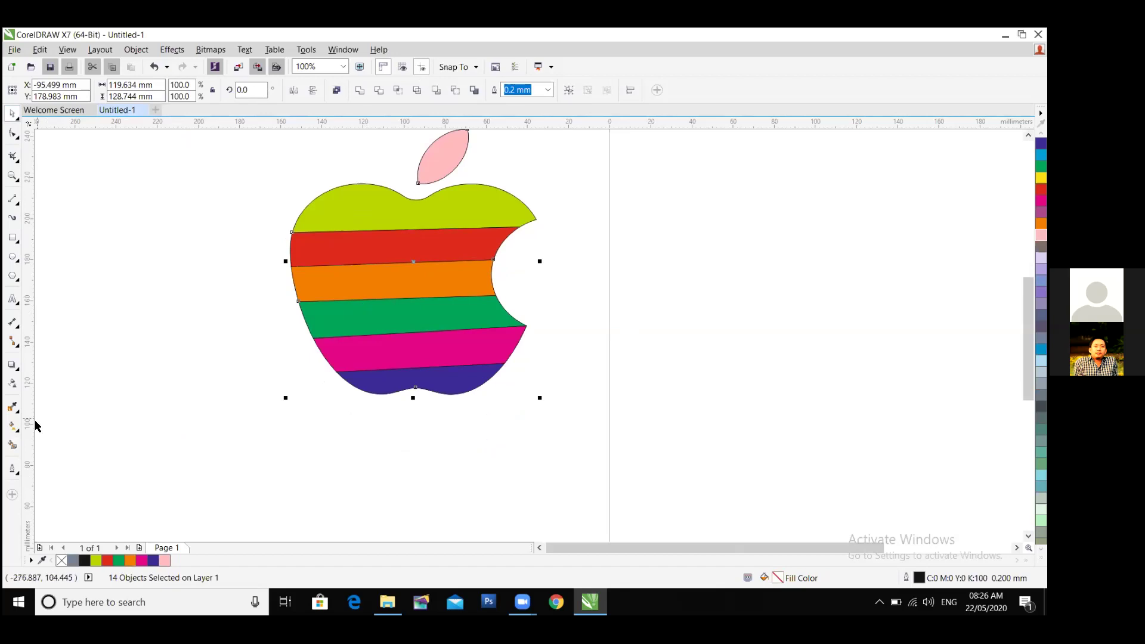
{"action": "left_click", "coordinate": [12, 473]}
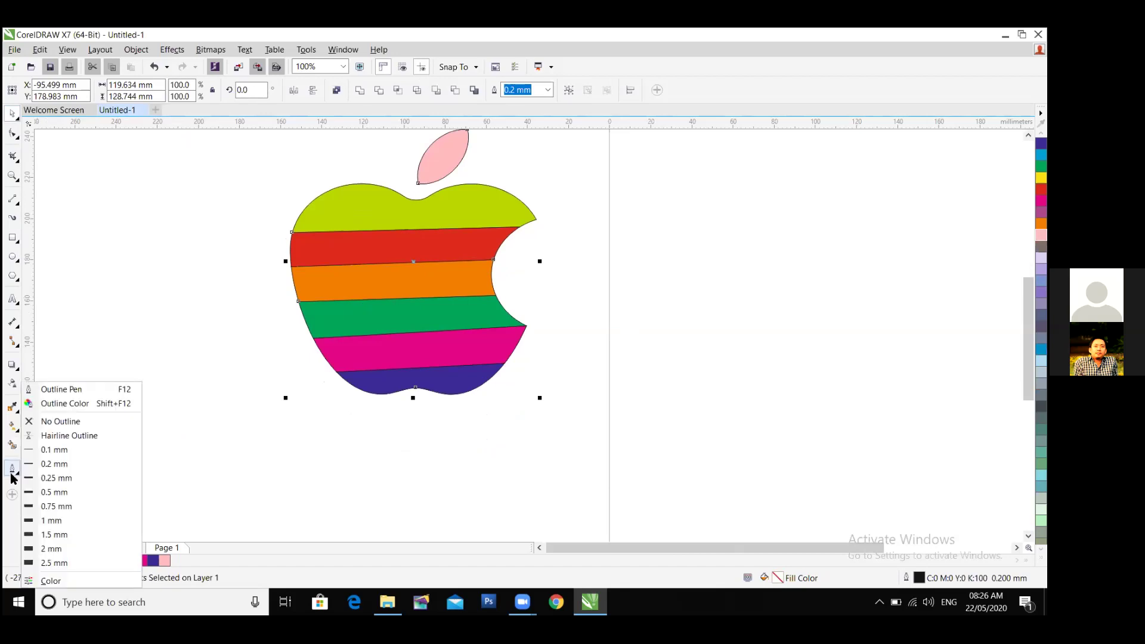
{"action": "left_click", "coordinate": [72, 424]}
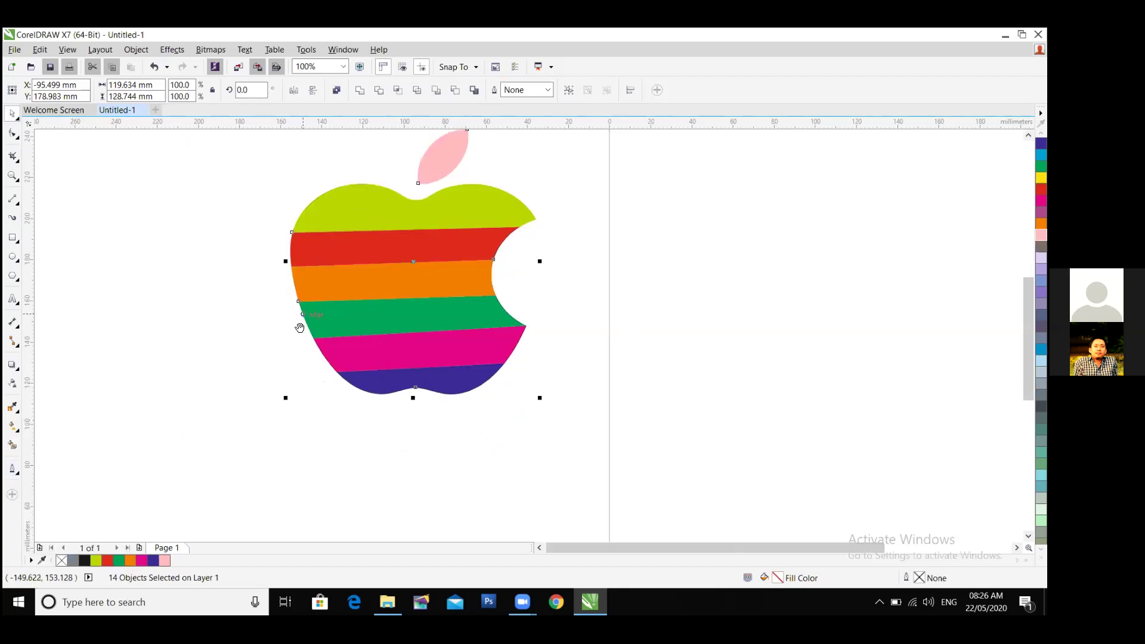
{"action": "scroll", "coordinate": [649, 268], "scroll_direction": "up", "scroll_amount": 3}
{"action": "left_click", "coordinate": [538, 321]}
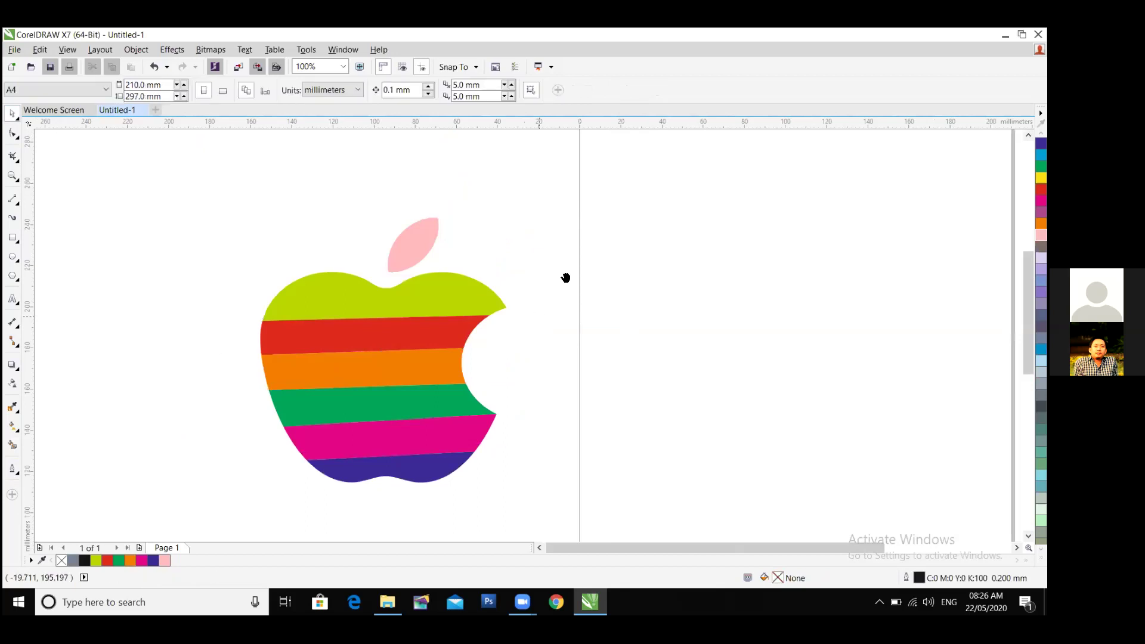
{"action": "scroll", "coordinate": [566, 277], "scroll_direction": "down", "scroll_amount": 3}
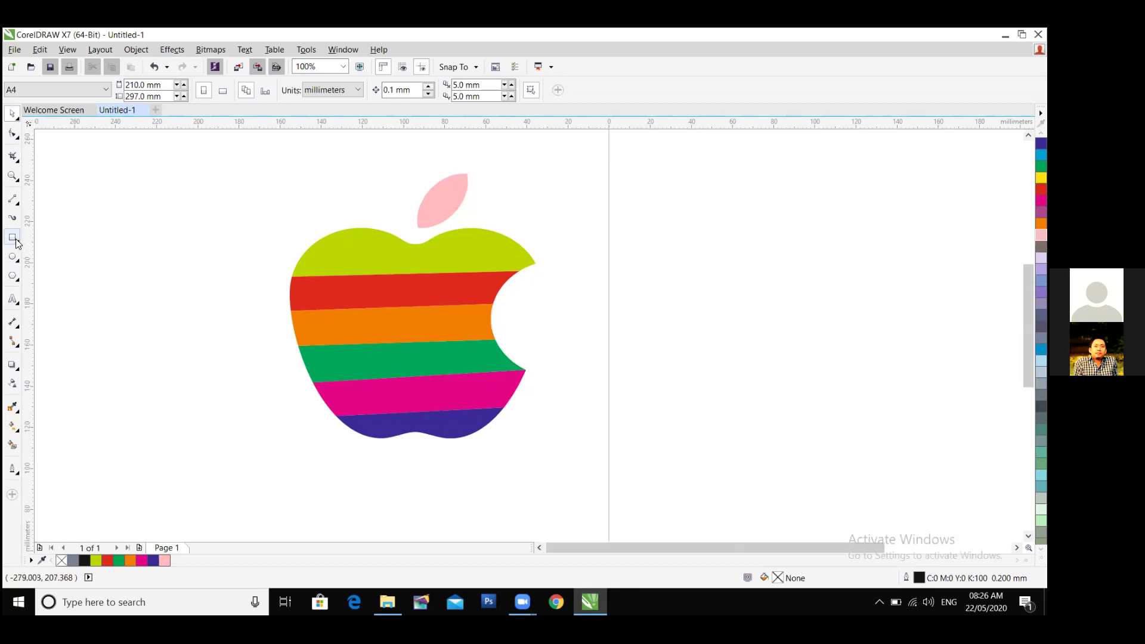
{"action": "left_click", "coordinate": [11, 135]}
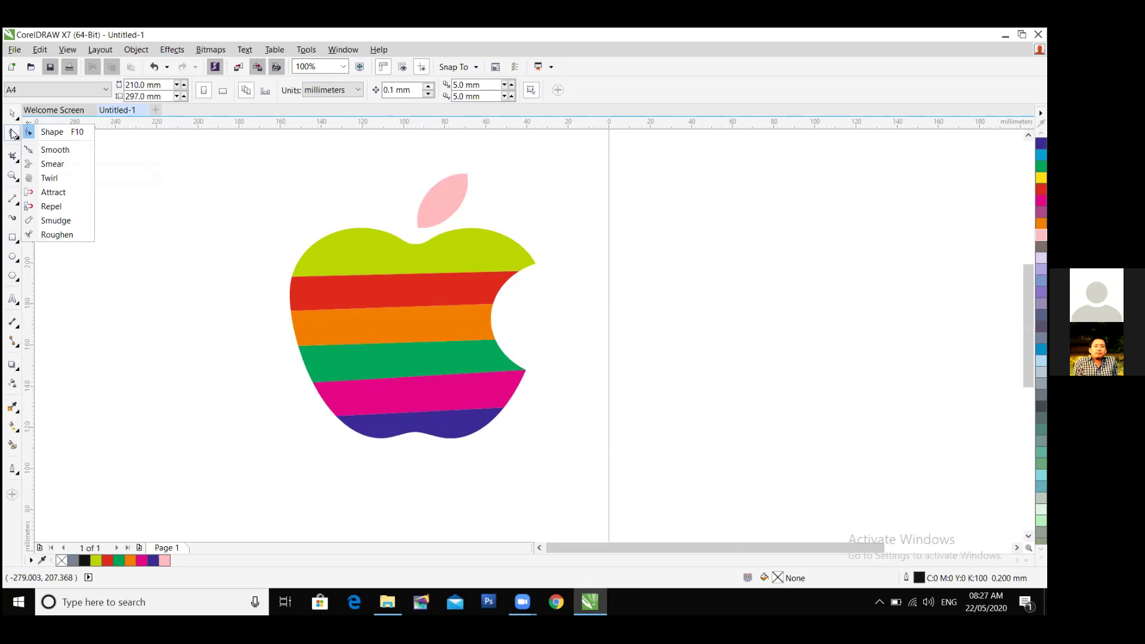
{"action": "mouse_move", "coordinate": [3, 205]}
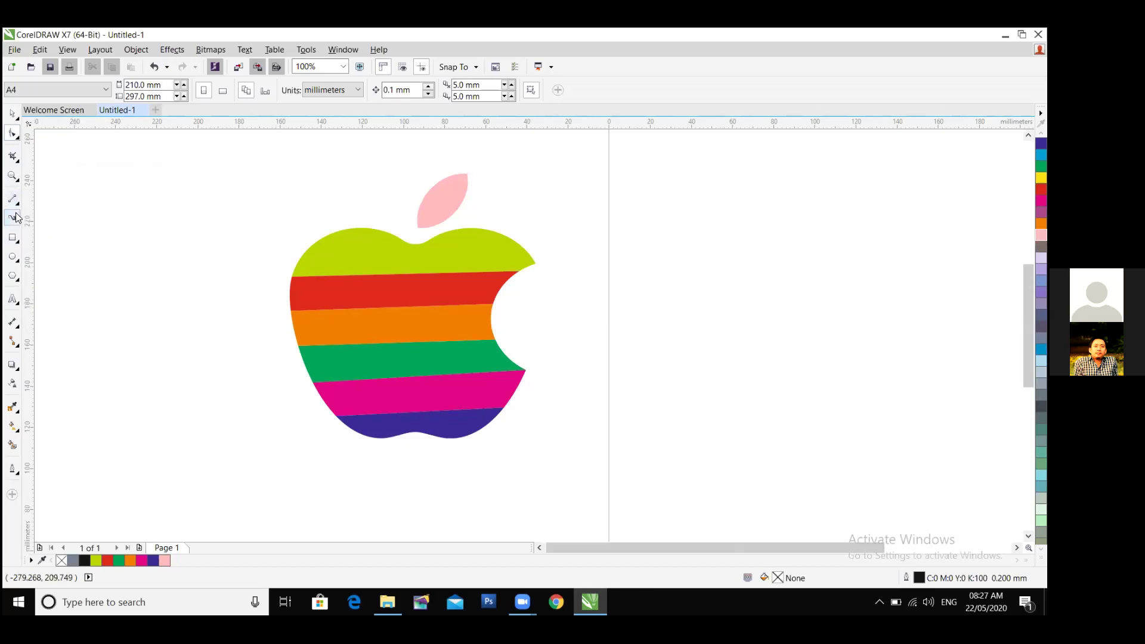
{"action": "left_click", "coordinate": [16, 202]}
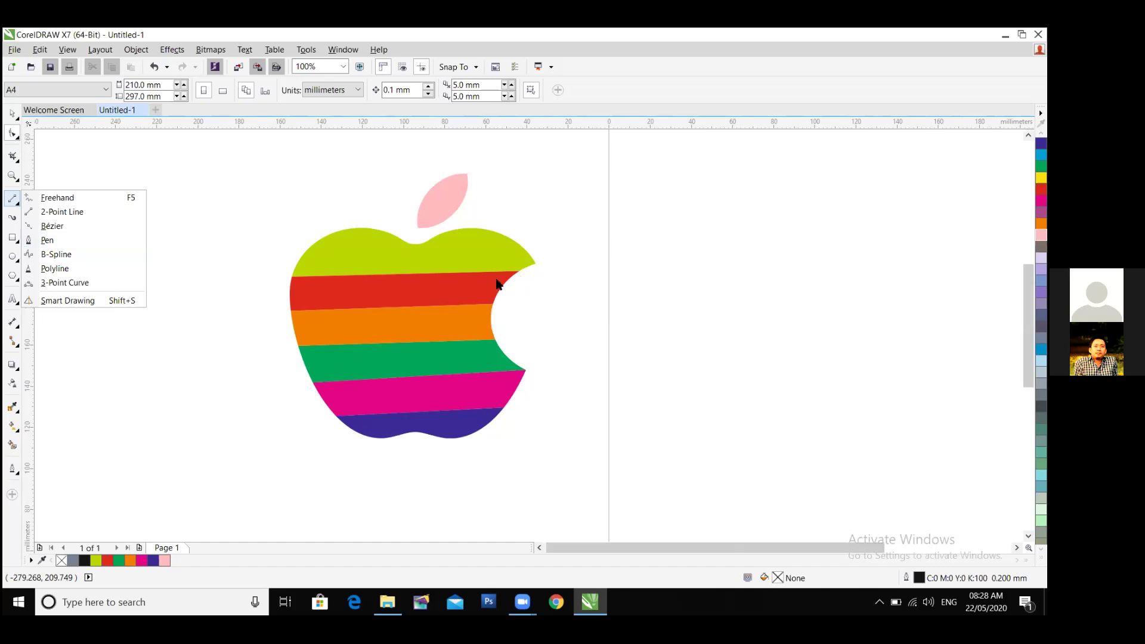
{"action": "left_click", "coordinate": [159, 257]}
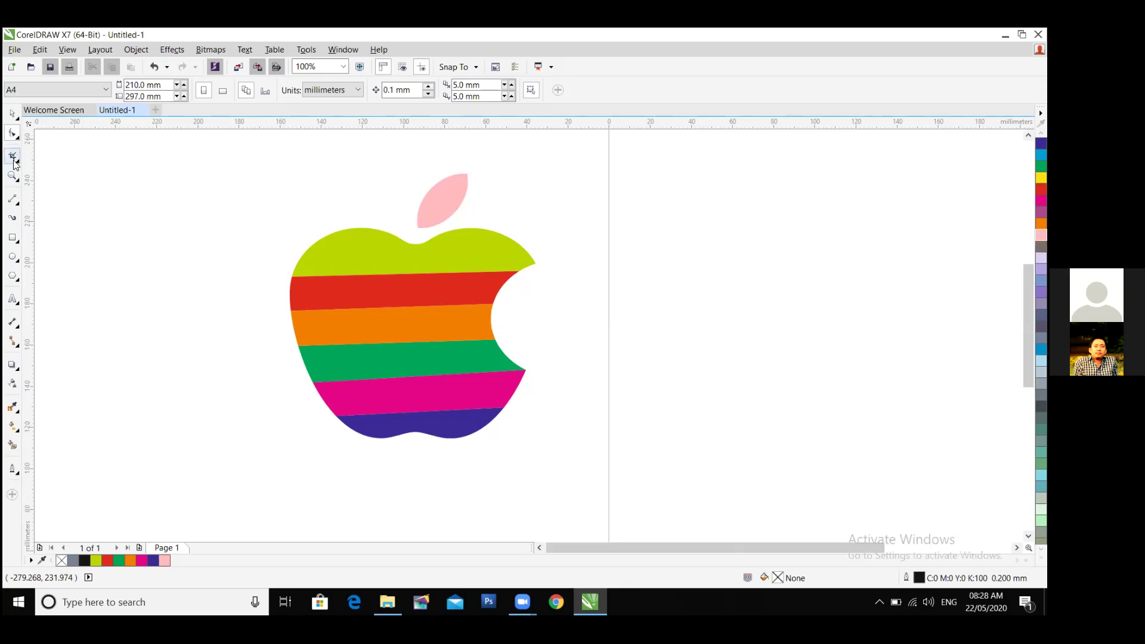
Try to start a Pen path where the lime and red bands meet on the apple's left edge, and undo the resulting change to the red band.
{"action": "left_click", "coordinate": [13, 199]}
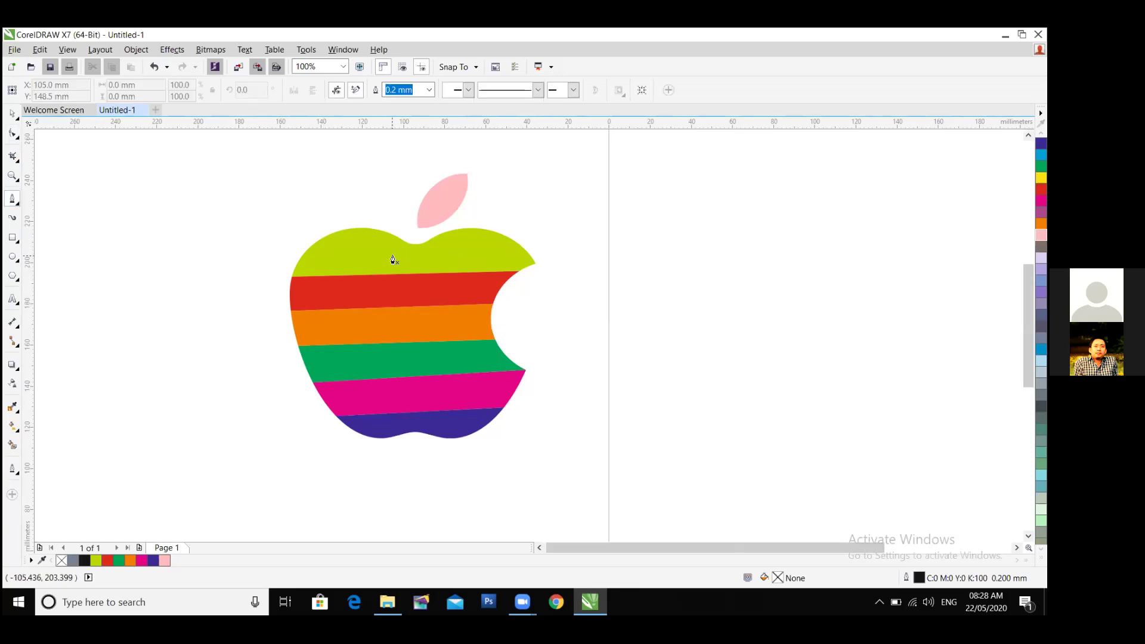
{"action": "left_click", "coordinate": [292, 279]}
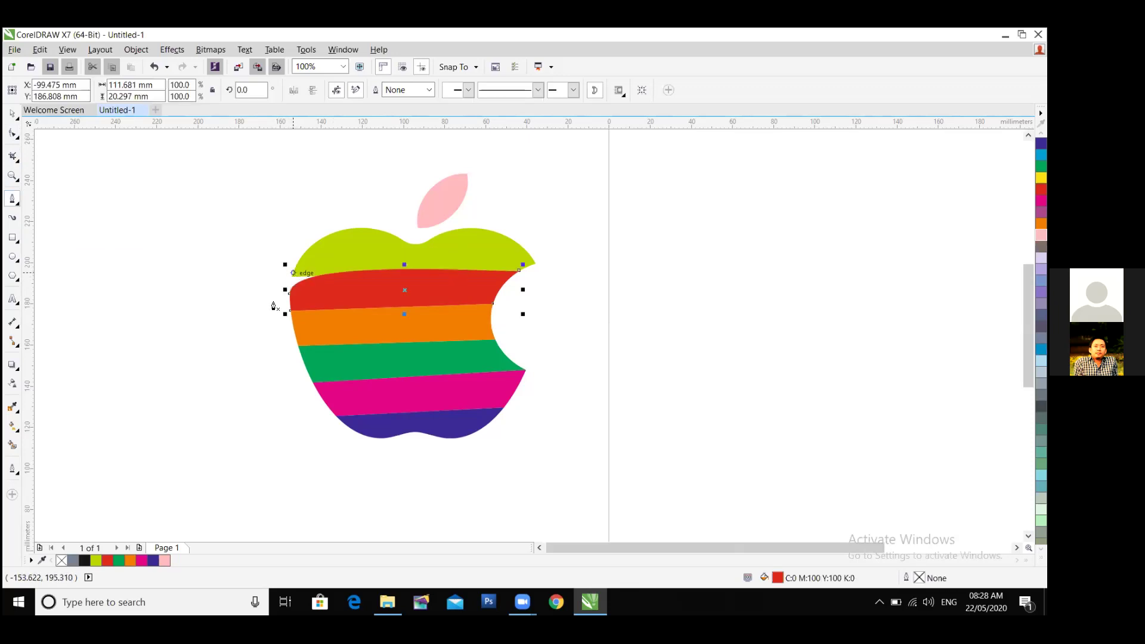
{"action": "key", "text": "ctrl+z"}
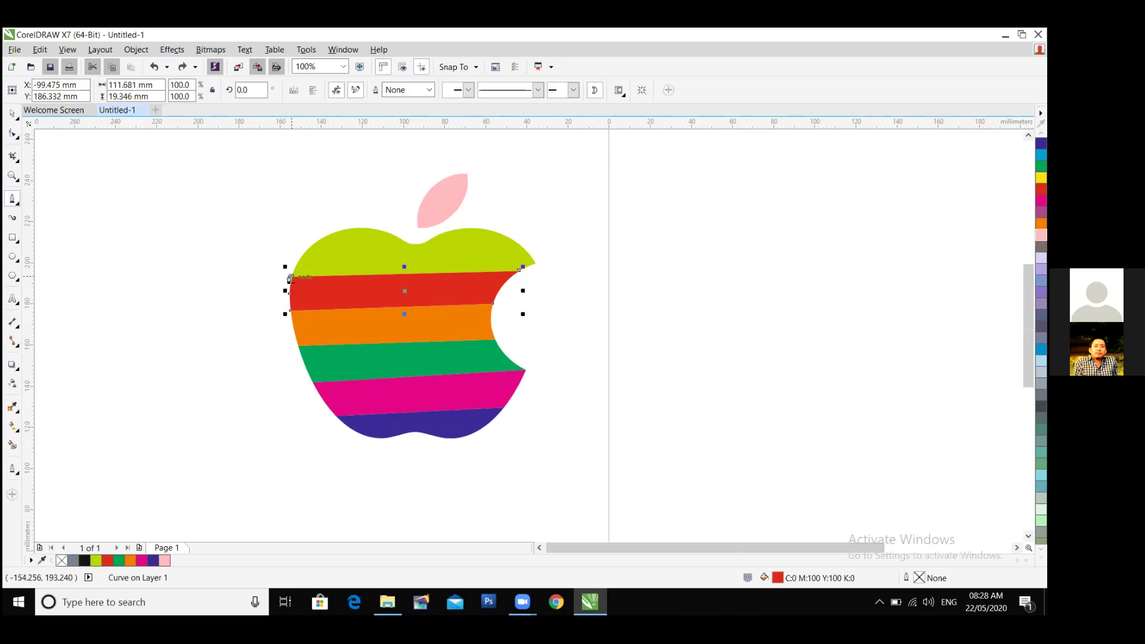
{"action": "left_click", "coordinate": [12, 203]}
{"action": "left_click", "coordinate": [51, 235]}
{"action": "key", "text": "Escape"}
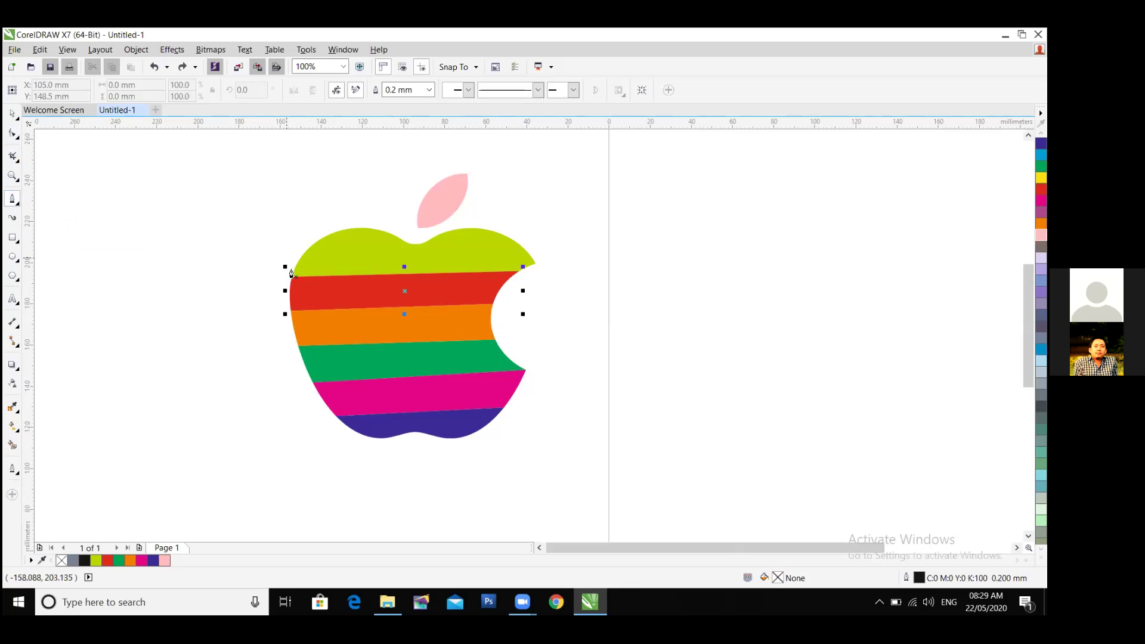
{"action": "scroll", "coordinate": [288, 269], "scroll_direction": "up", "scroll_amount": 3}
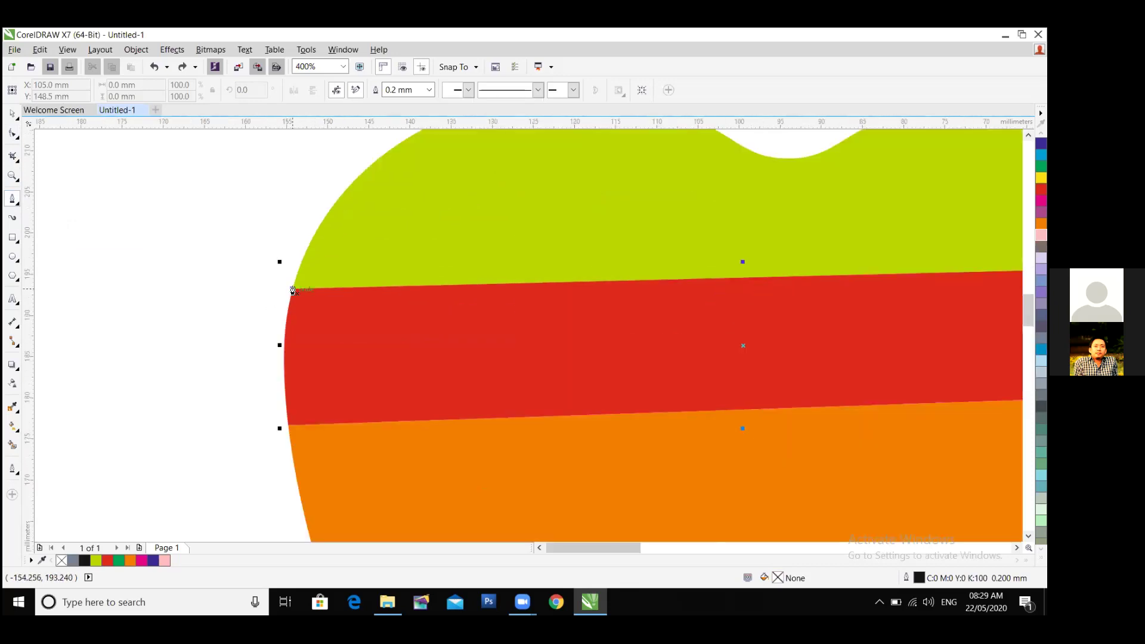
{"action": "left_click_drag", "start_coordinate": [294, 289], "coordinate": [302, 286]}
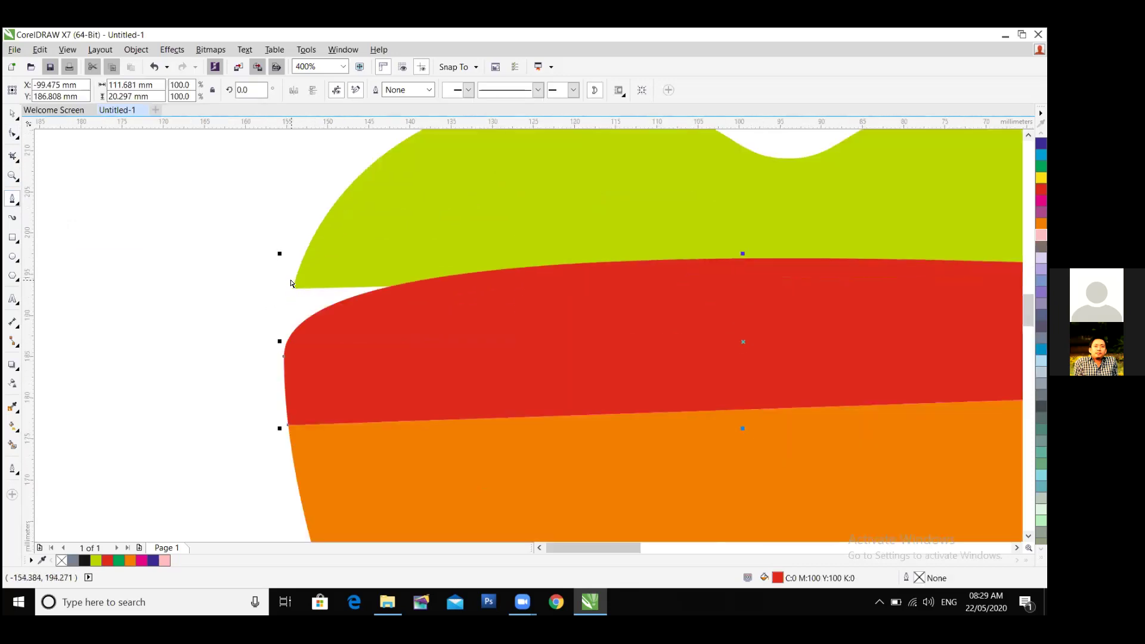
{"action": "key", "text": "ctrl+z"}
{"action": "left_click_drag", "start_coordinate": [293, 285], "coordinate": [293, 288]}
{"action": "key", "text": "ctrl+z"}
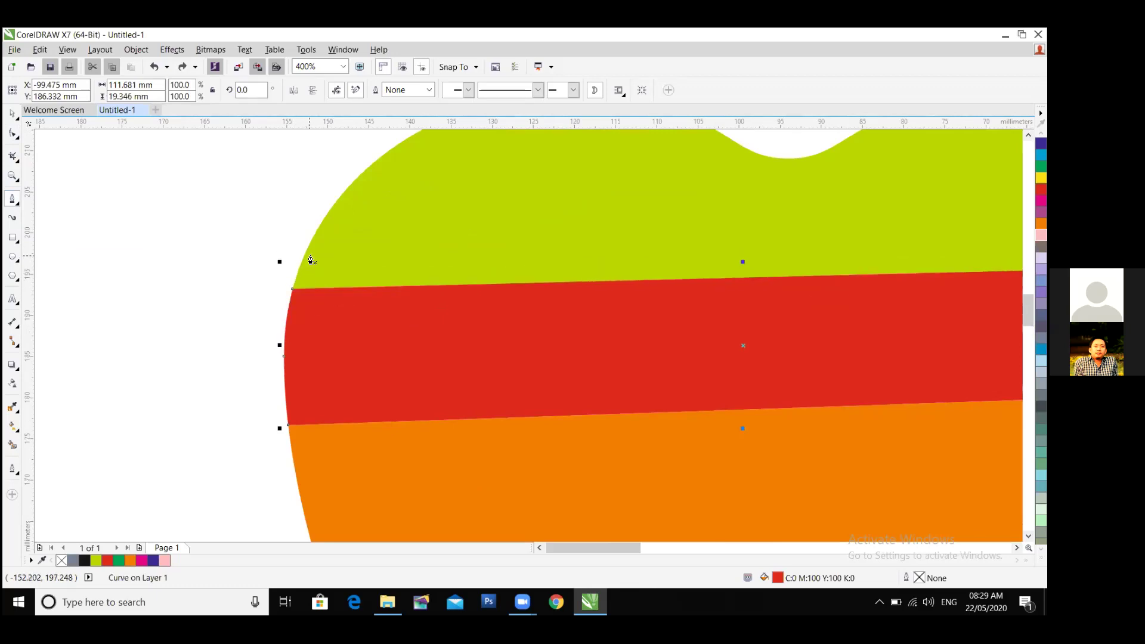
{"action": "scroll", "coordinate": [316, 258], "scroll_direction": "down", "scroll_amount": 1}
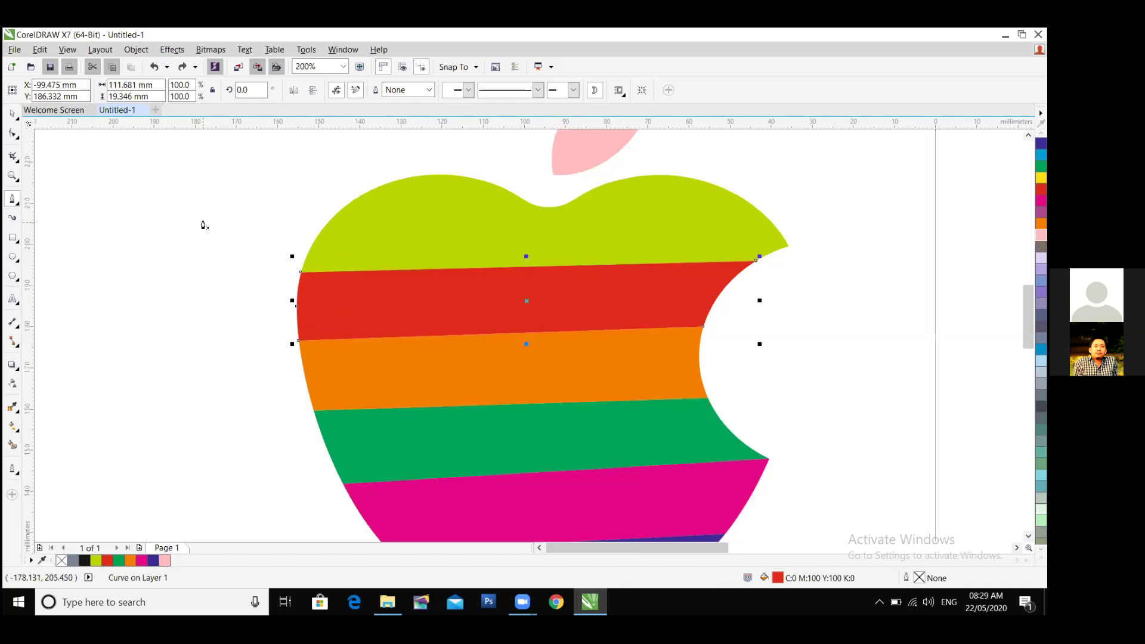
{"action": "left_click", "coordinate": [201, 225]}
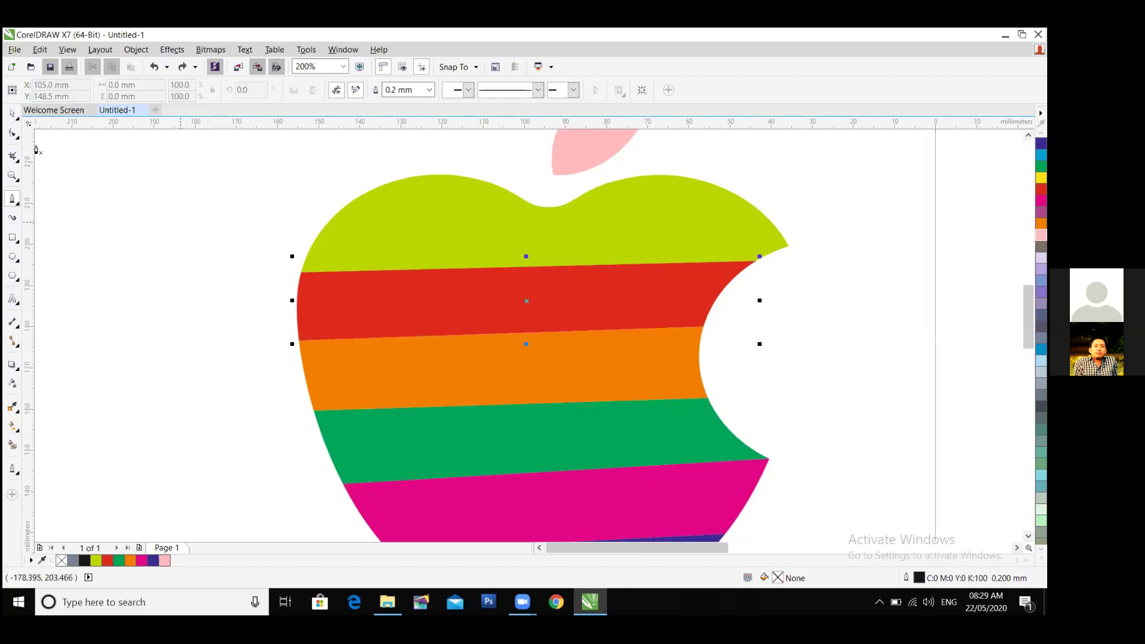
{"action": "left_click", "coordinate": [12, 113]}
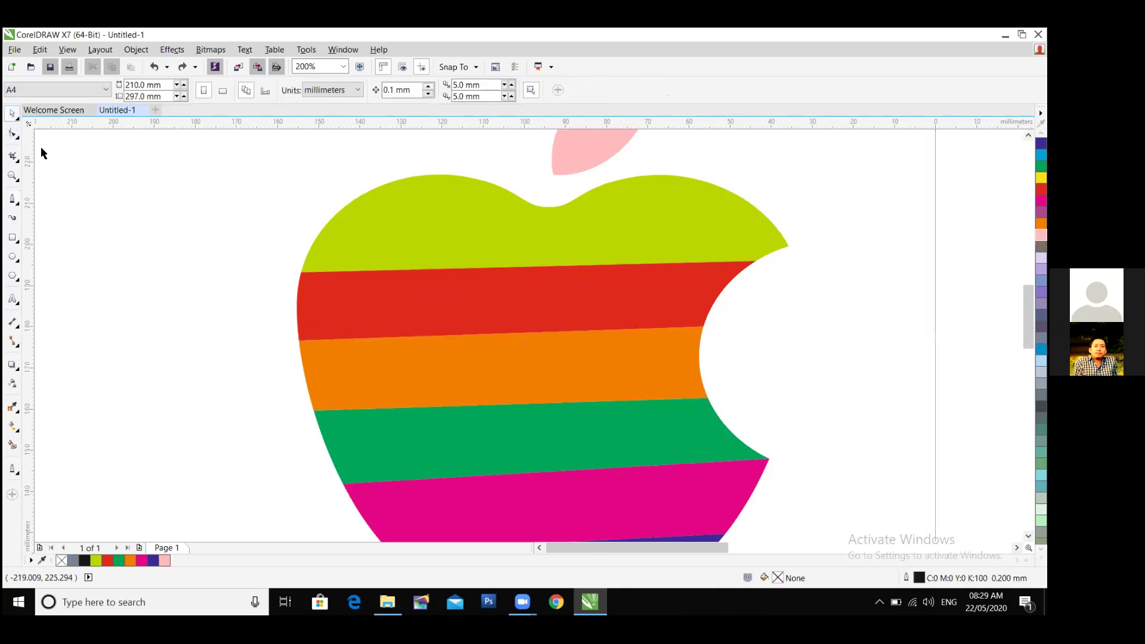
{"action": "left_click", "coordinate": [12, 202]}
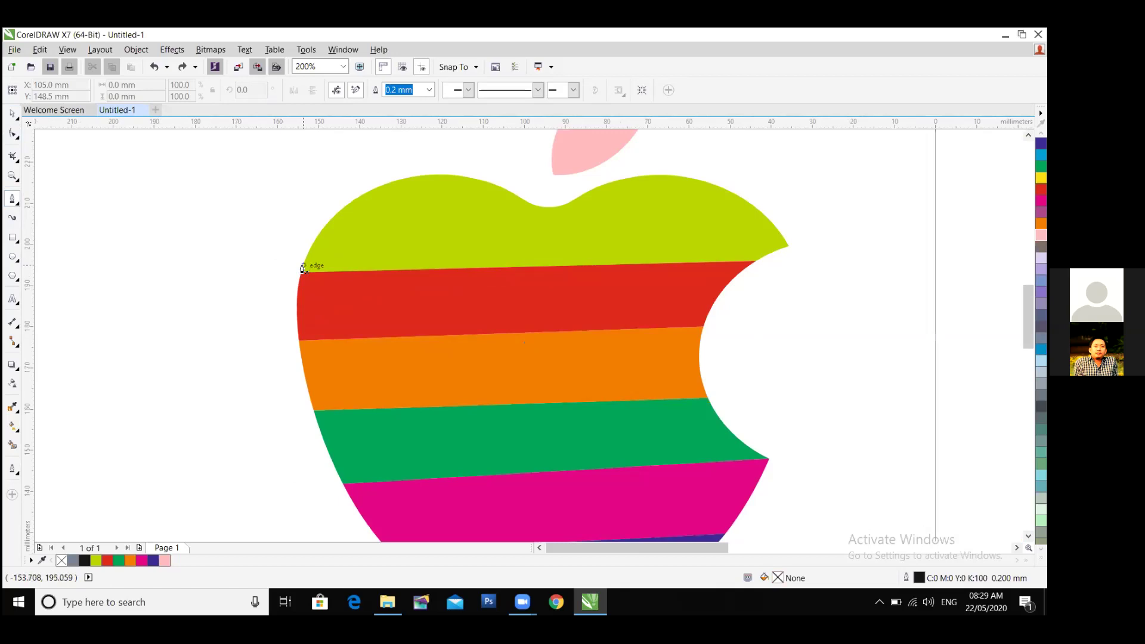
Select the whole striped apple with its leaf and group all its parts into one object.
{"action": "scroll", "coordinate": [303, 267], "scroll_direction": "down", "scroll_amount": 2}
{"action": "left_click", "coordinate": [12, 114]}
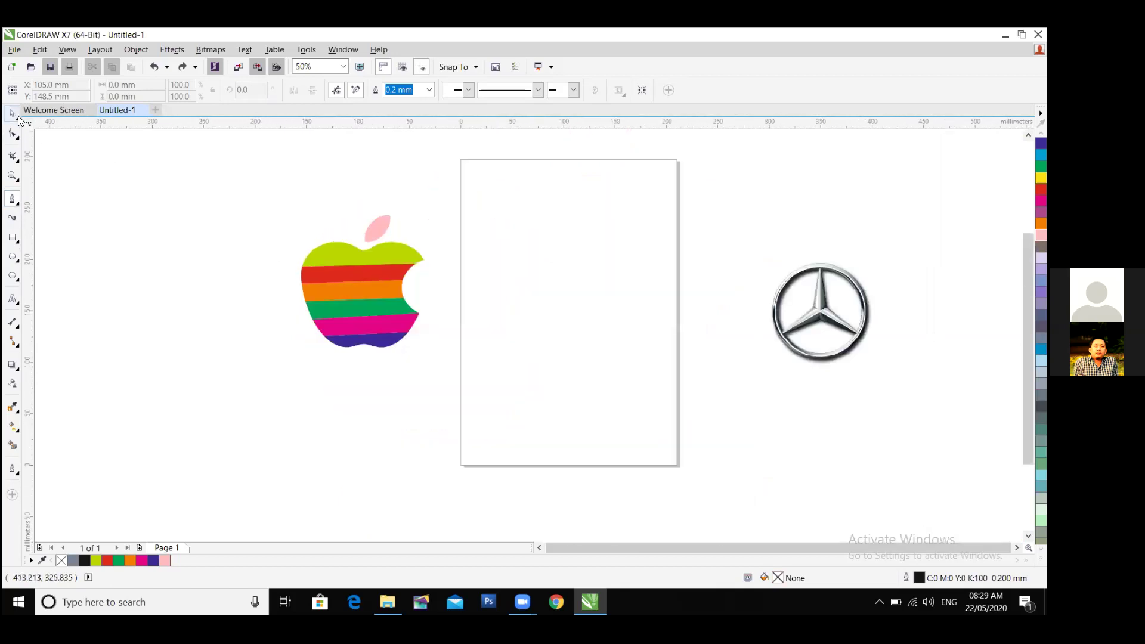
{"action": "left_click_drag", "start_coordinate": [245, 187], "coordinate": [458, 397]}
{"action": "key", "text": "ctrl+g"}
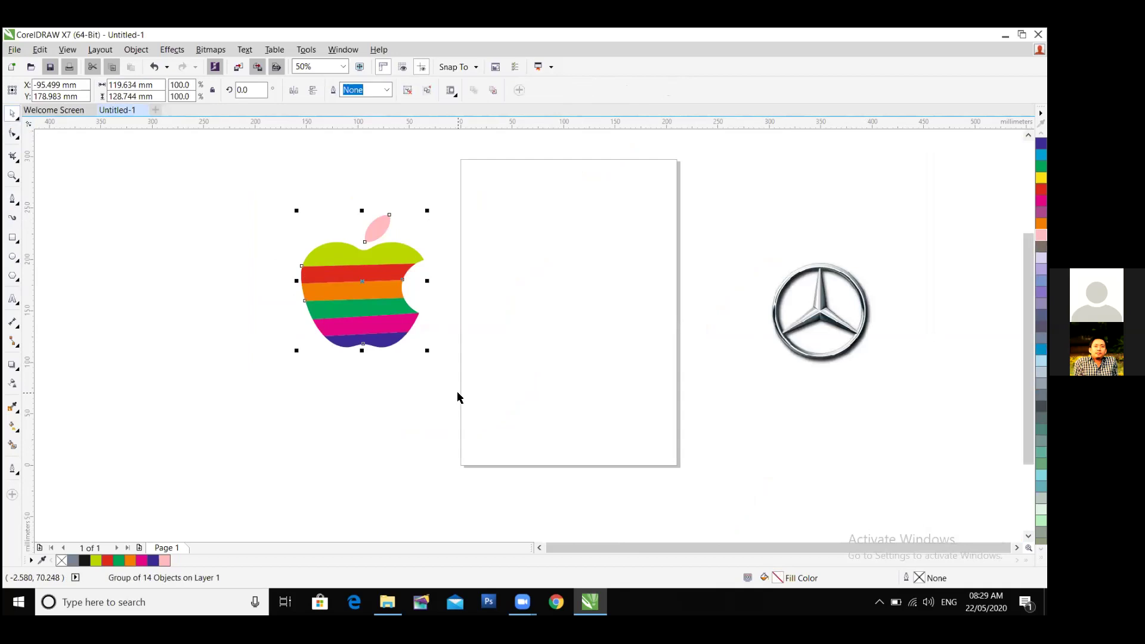
Try a straight Pen segment from the lime band's lower-left corner up its curved edge, and delete it.
{"action": "scroll", "coordinate": [440, 392], "scroll_direction": "up", "scroll_amount": 1}
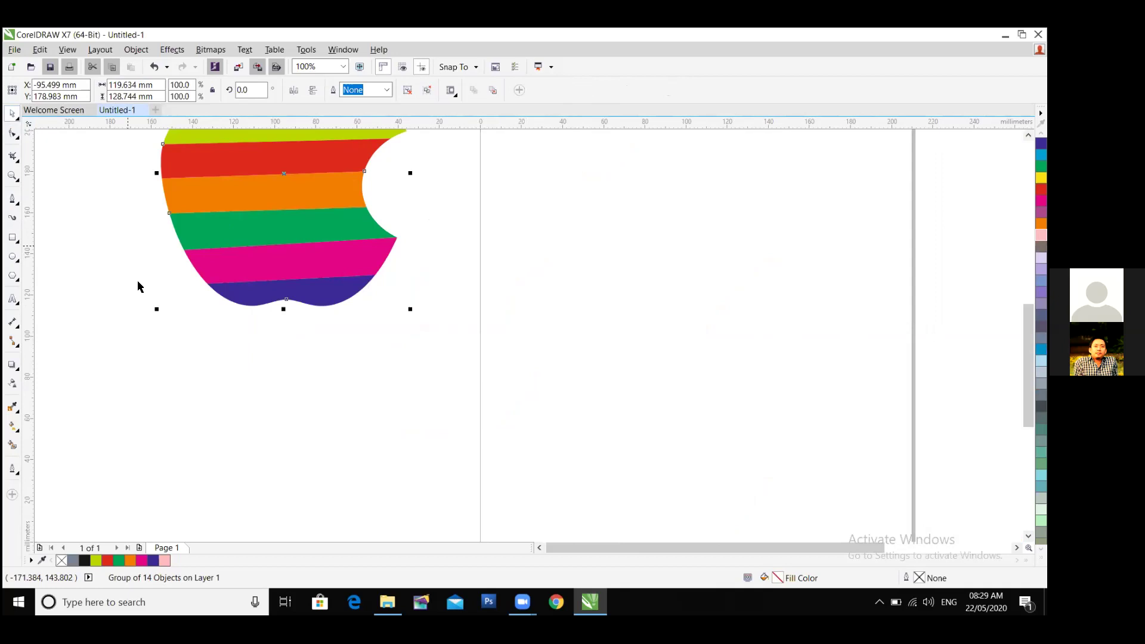
{"action": "scroll", "coordinate": [256, 472], "scroll_direction": "up", "scroll_amount": 2}
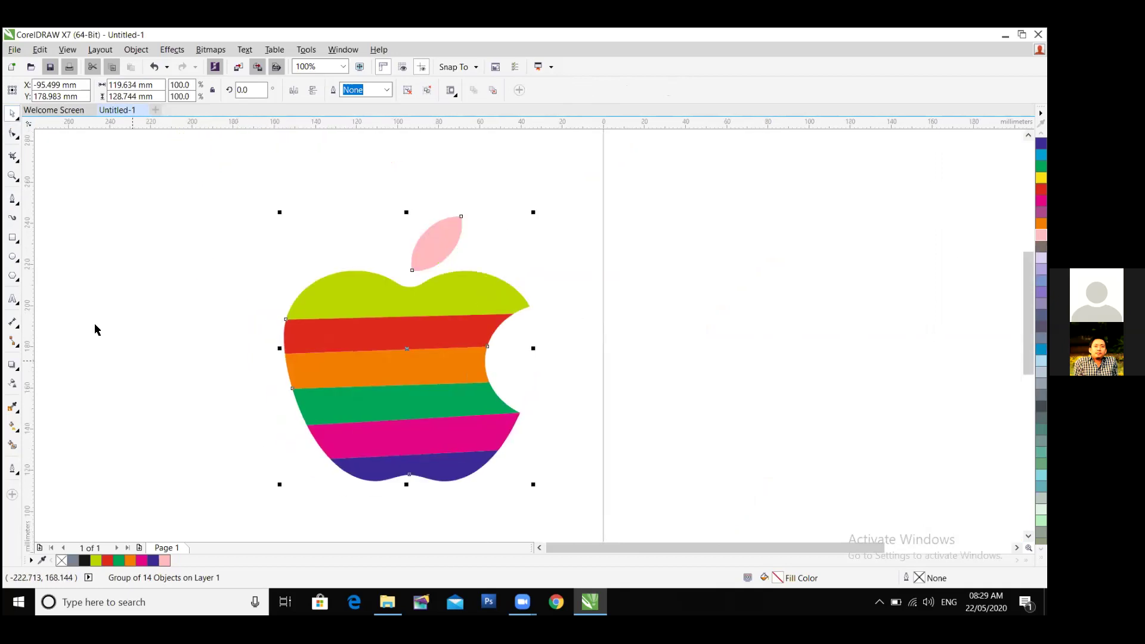
{"action": "left_click", "coordinate": [12, 199]}
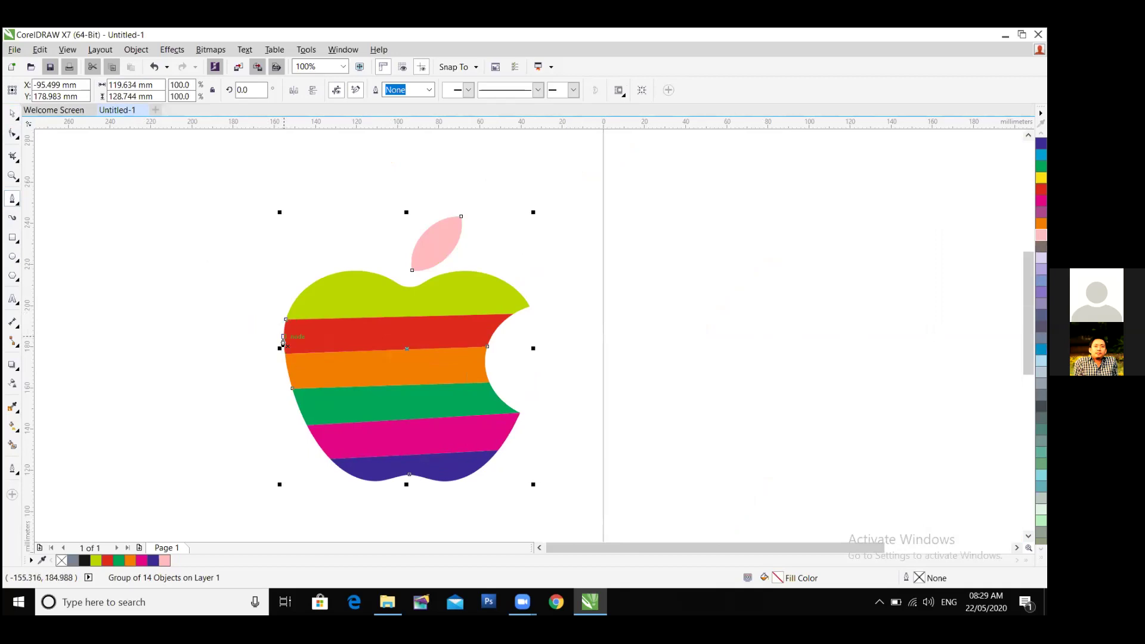
{"action": "scroll", "coordinate": [310, 328], "scroll_direction": "up", "scroll_amount": 2}
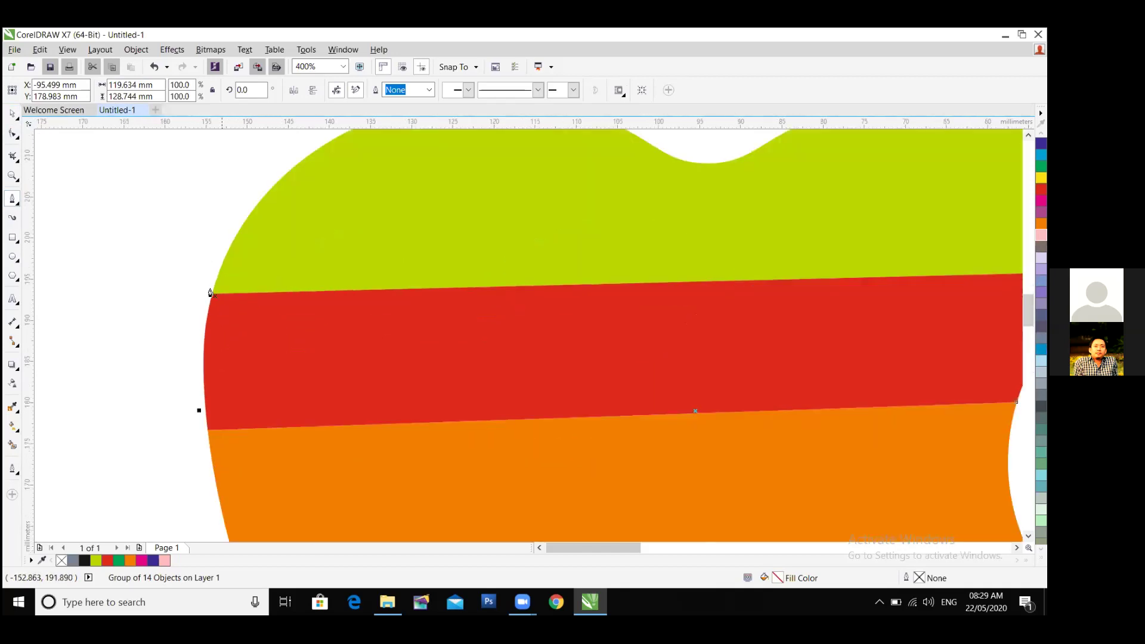
{"action": "scroll", "coordinate": [211, 295], "scroll_direction": "down", "scroll_amount": 2}
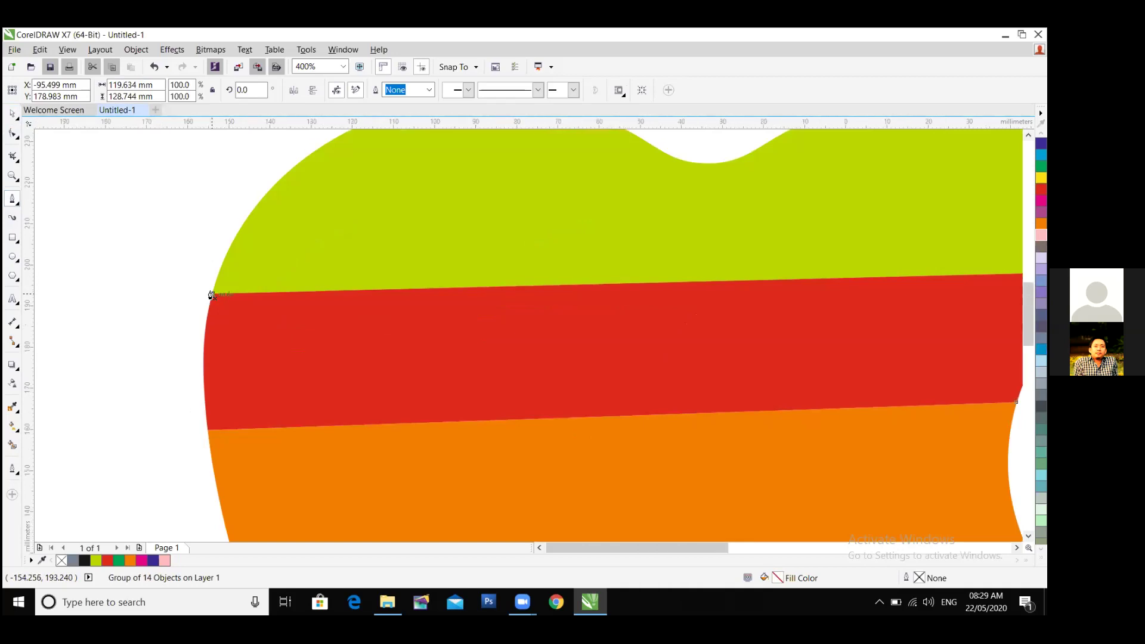
{"action": "left_click", "coordinate": [210, 293]}
{"action": "left_click_drag", "start_coordinate": [222, 285], "coordinate": [256, 229]}
{"action": "double_click", "coordinate": [256, 228]}
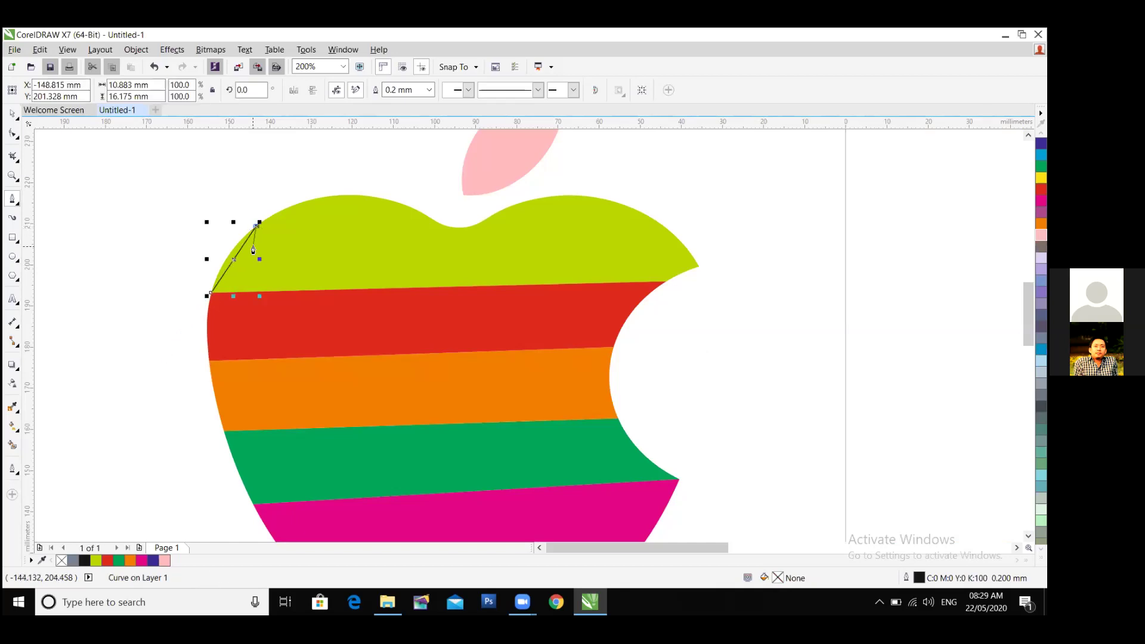
{"action": "key", "text": "Delete"}
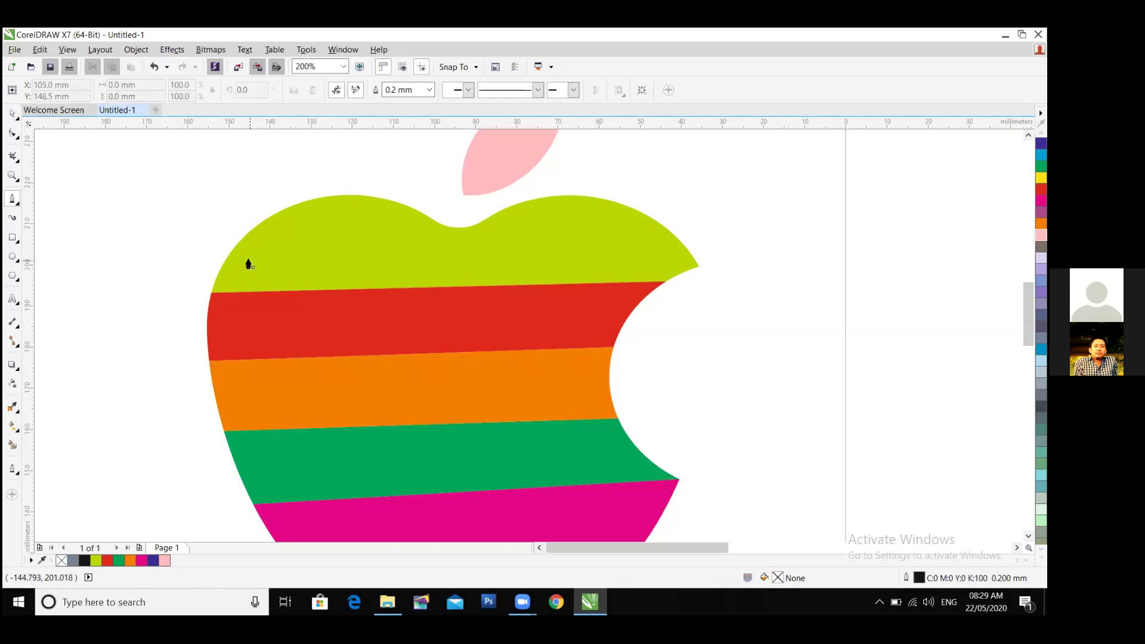
{"action": "left_click", "coordinate": [12, 202]}
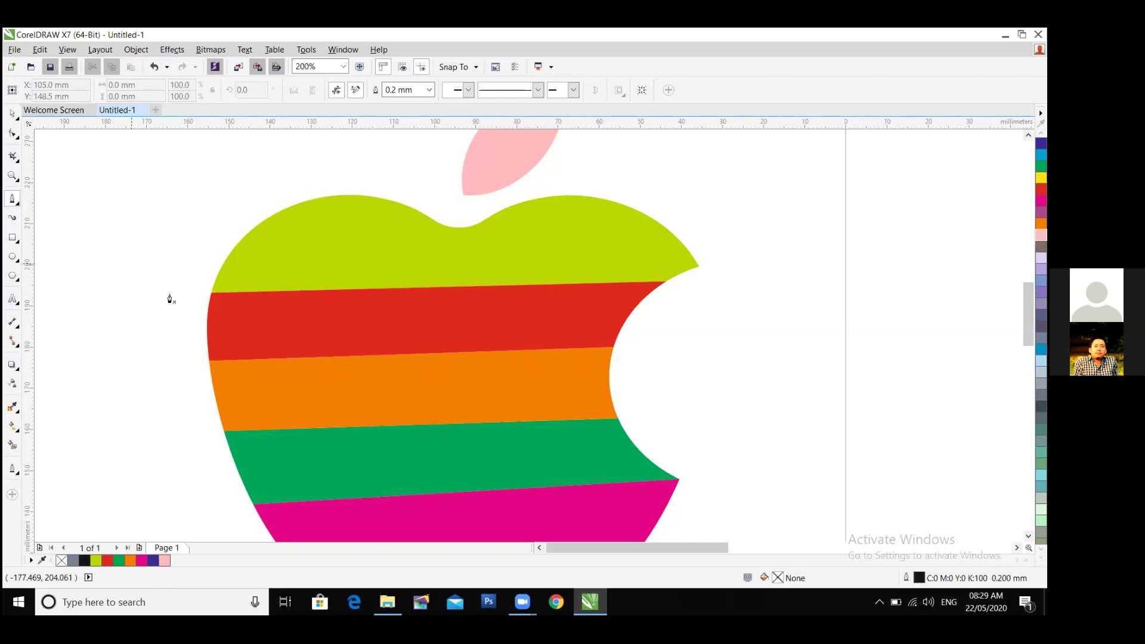
{"action": "left_click", "coordinate": [211, 295]}
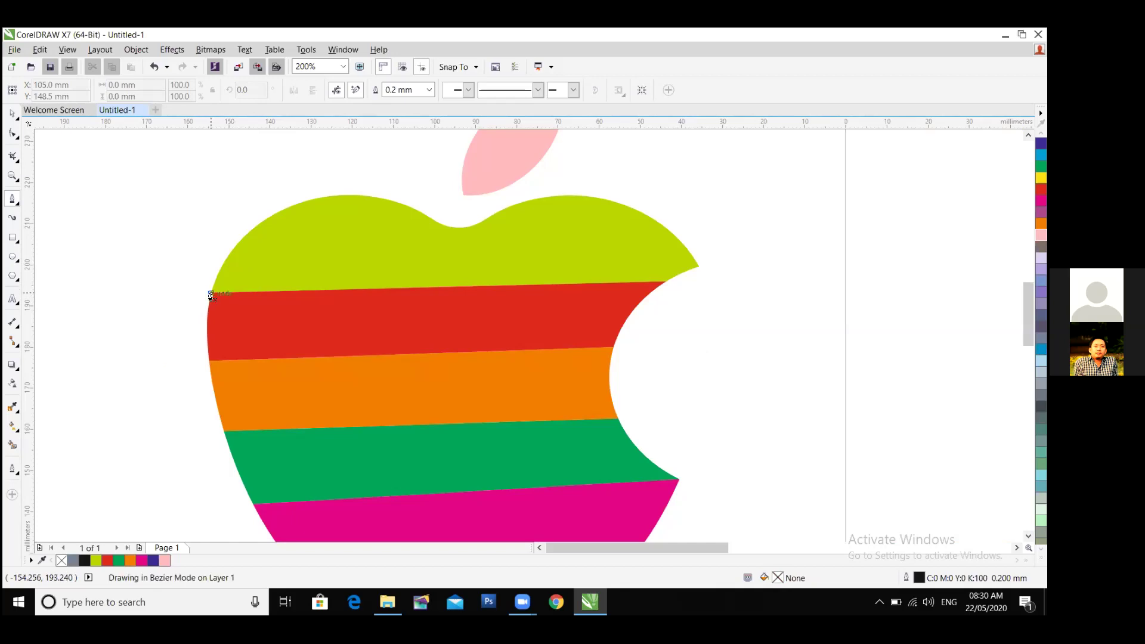
{"action": "left_click_drag", "start_coordinate": [213, 286], "coordinate": [265, 225]}
{"action": "key", "text": "space"}
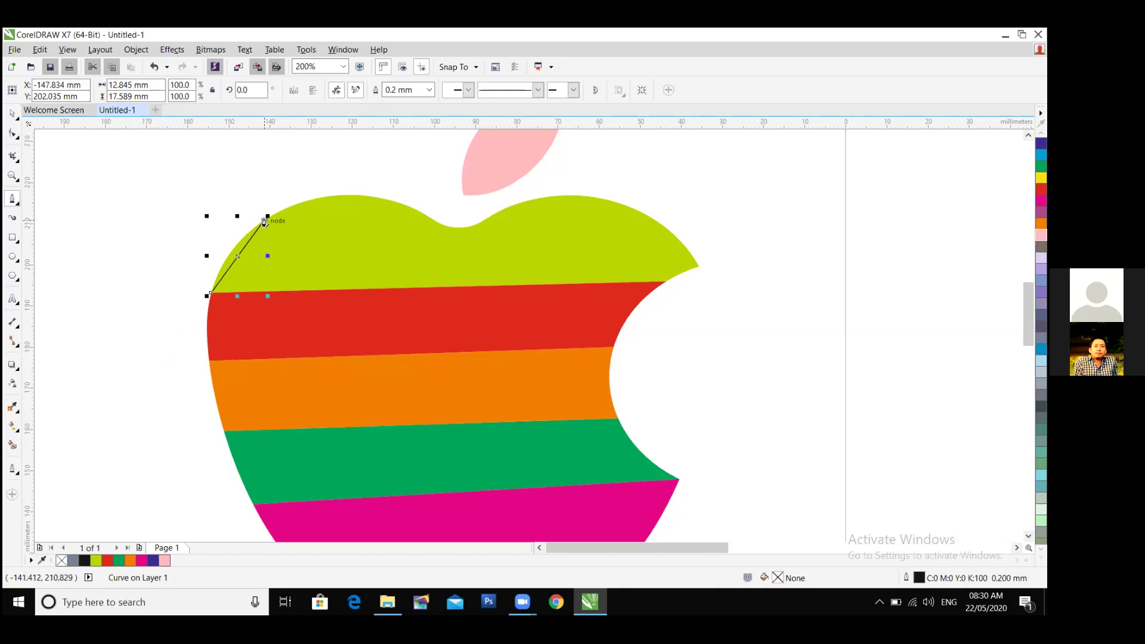
{"action": "left_click_drag", "start_coordinate": [267, 216], "coordinate": [275, 232]}
{"action": "key", "text": "Delete"}
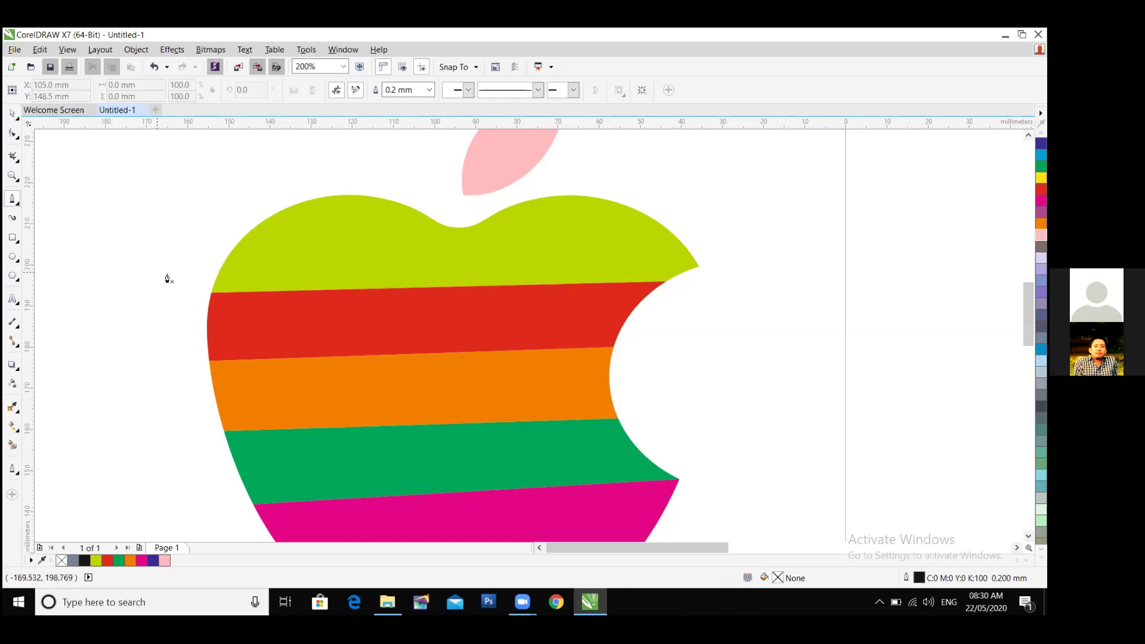
Trace the lime top band with a closed, straight-sided Pen path about 119 × 24 mm, and open its nodes for editing with the Shape tool.
{"action": "left_click", "coordinate": [212, 293]}
{"action": "left_click", "coordinate": [215, 278]}
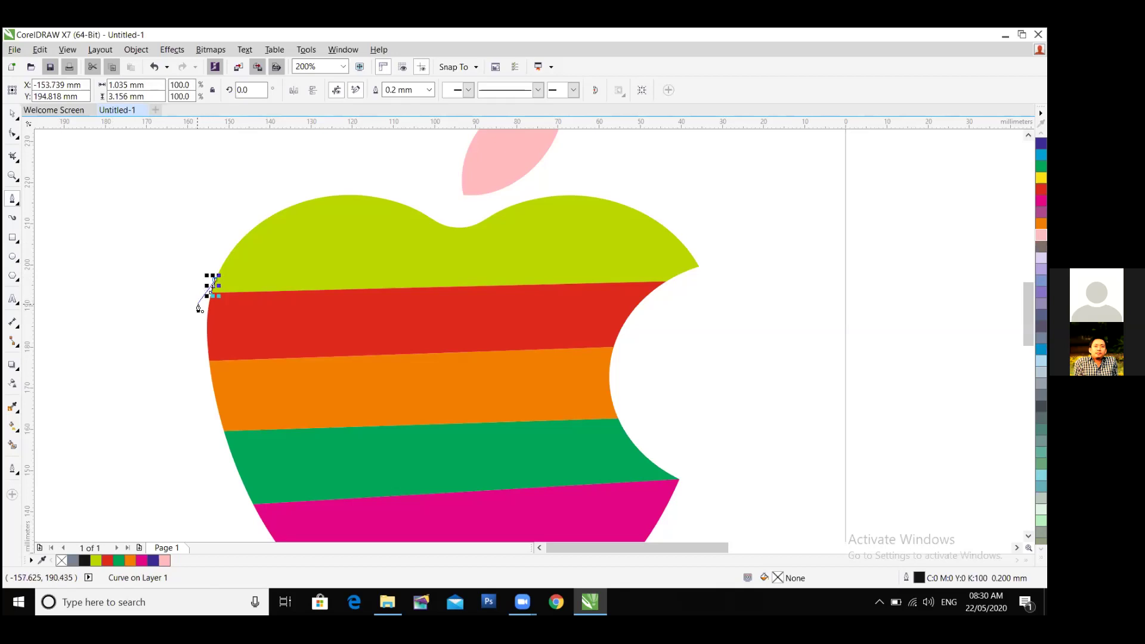
{"action": "left_click", "coordinate": [229, 256]}
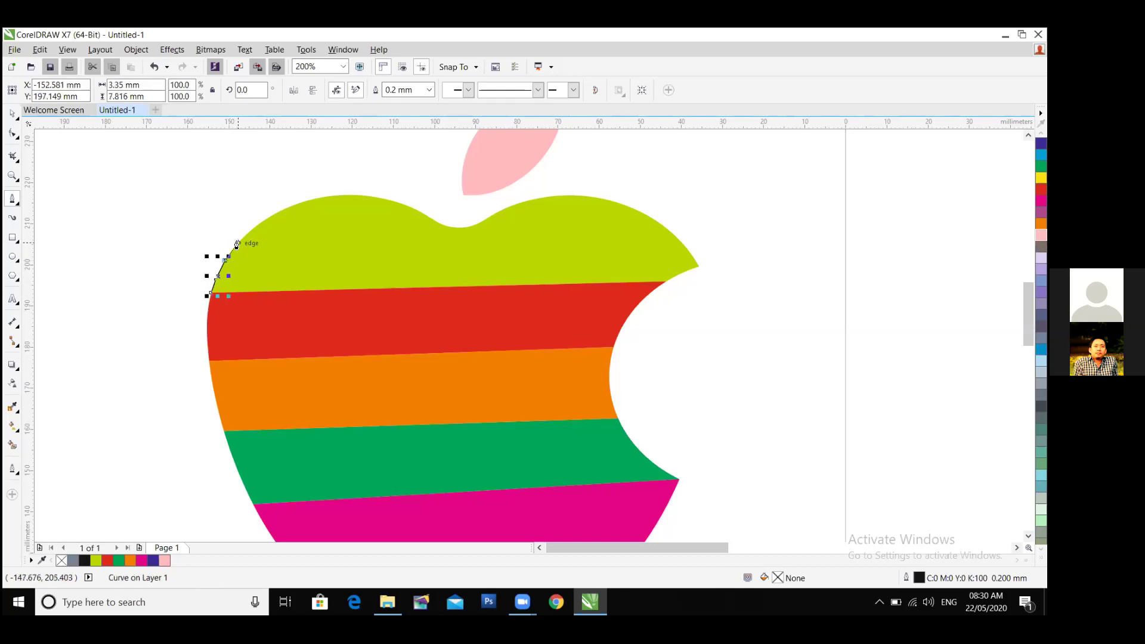
{"action": "left_click", "coordinate": [240, 240]}
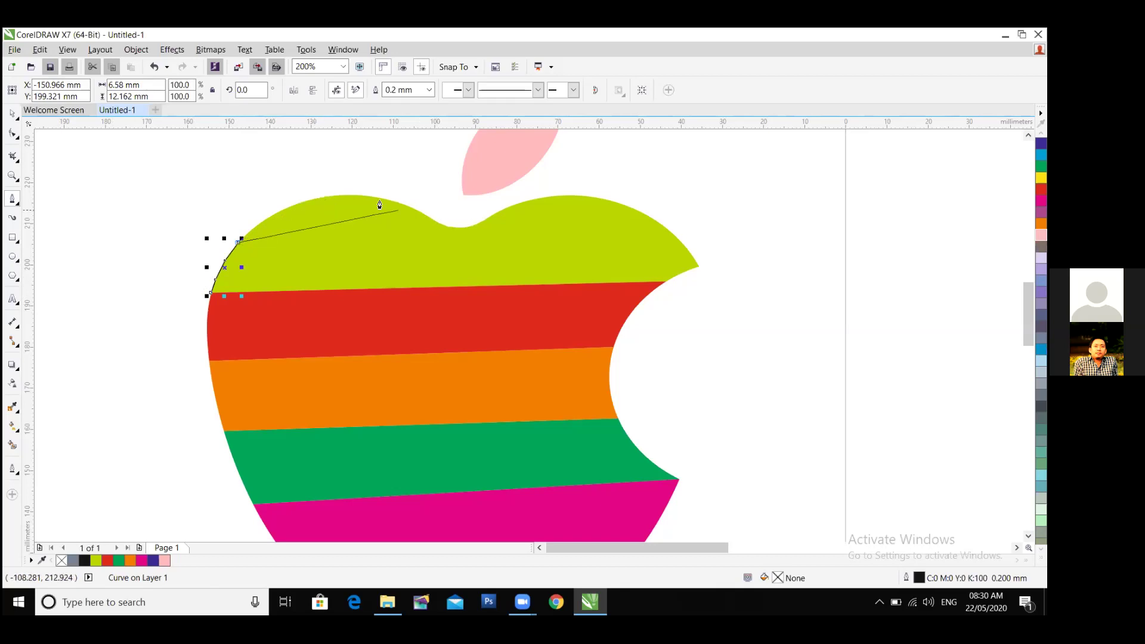
{"action": "left_click", "coordinate": [339, 197]}
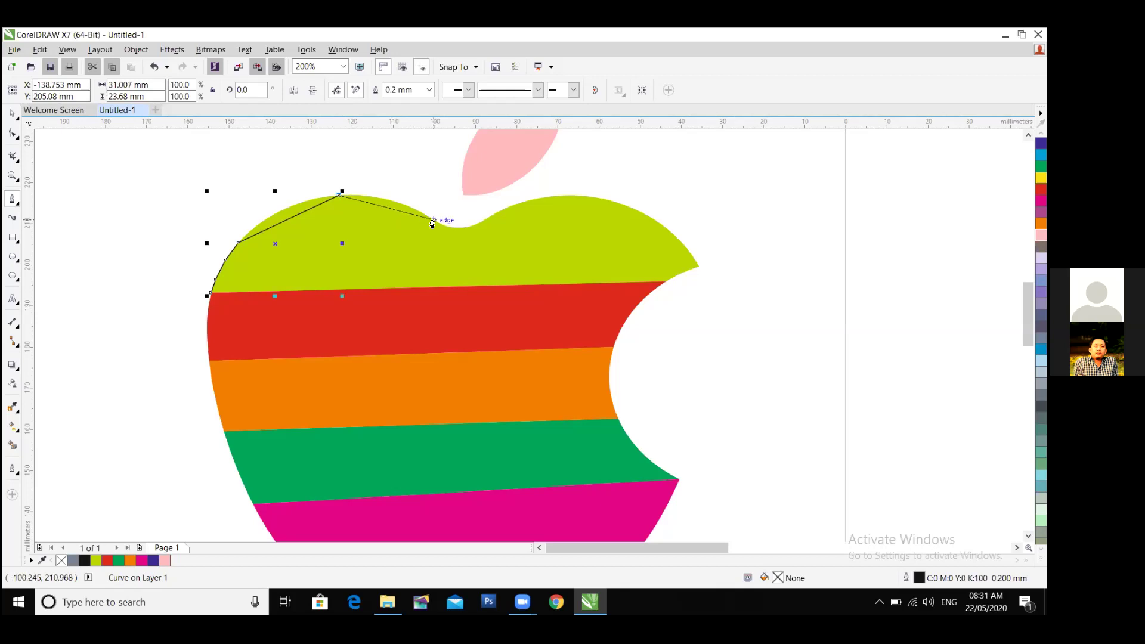
{"action": "left_click", "coordinate": [338, 196]}
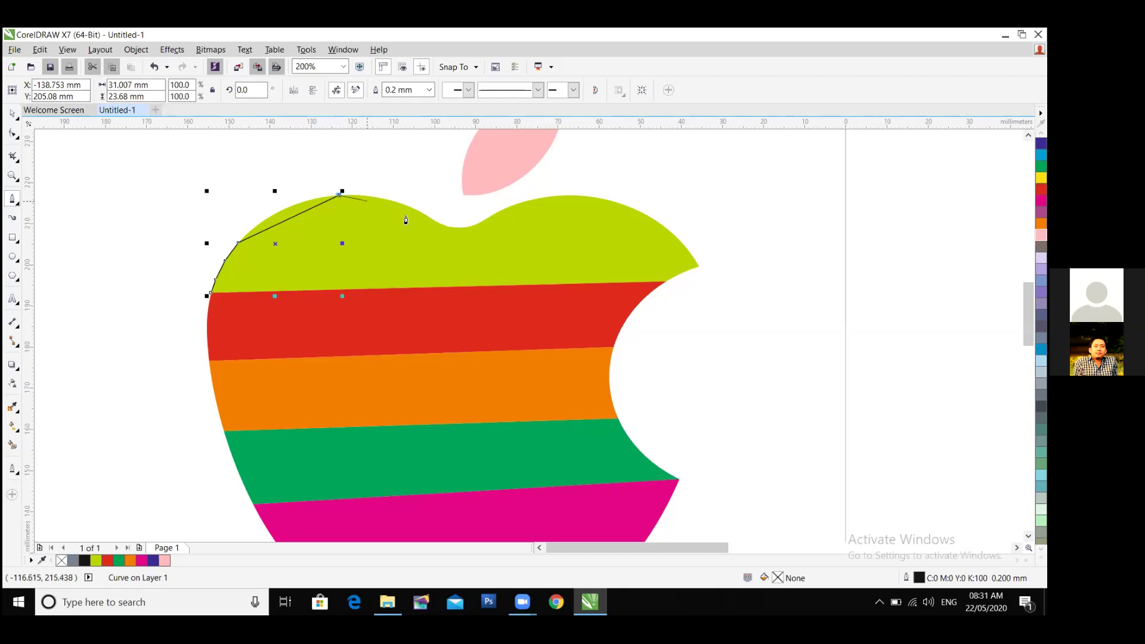
{"action": "left_click", "coordinate": [457, 229]}
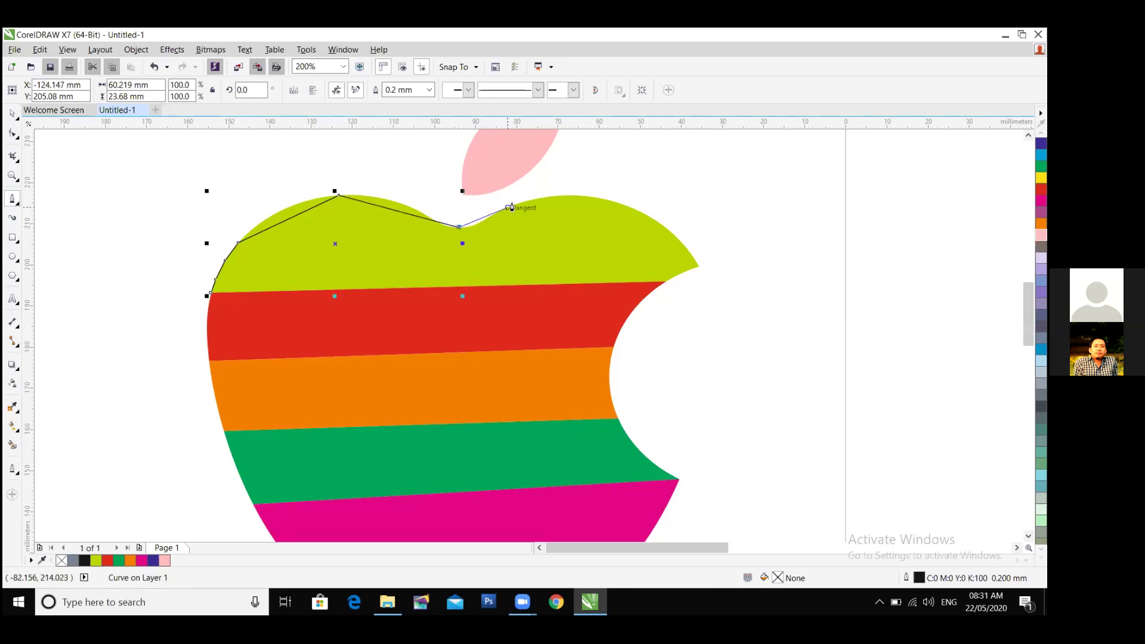
{"action": "left_click", "coordinate": [575, 195]}
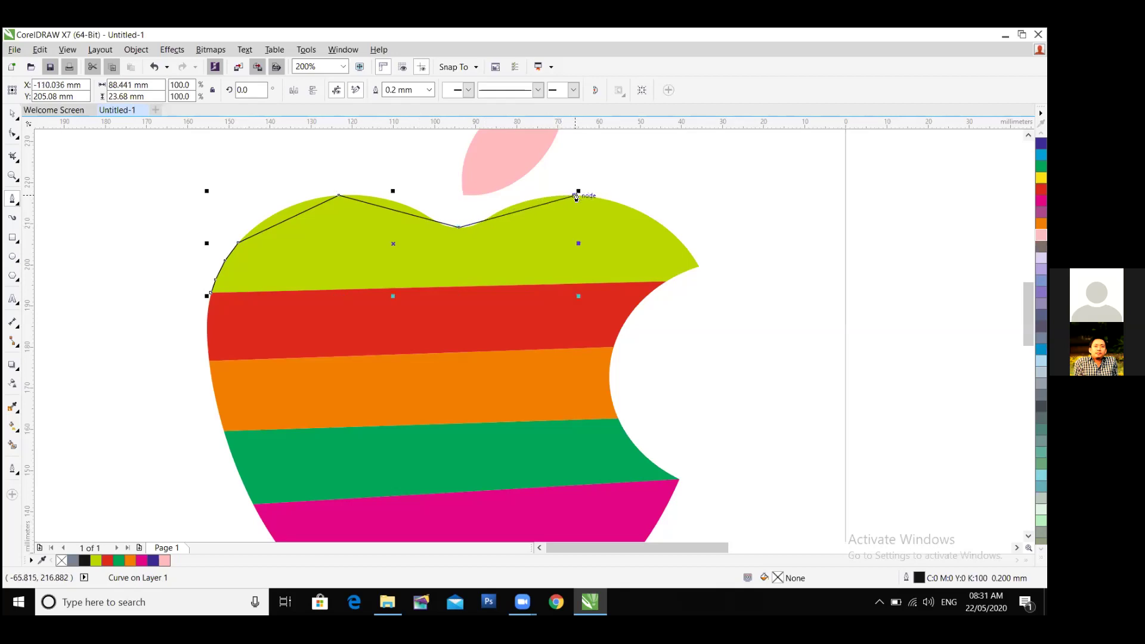
{"action": "left_click", "coordinate": [698, 266]}
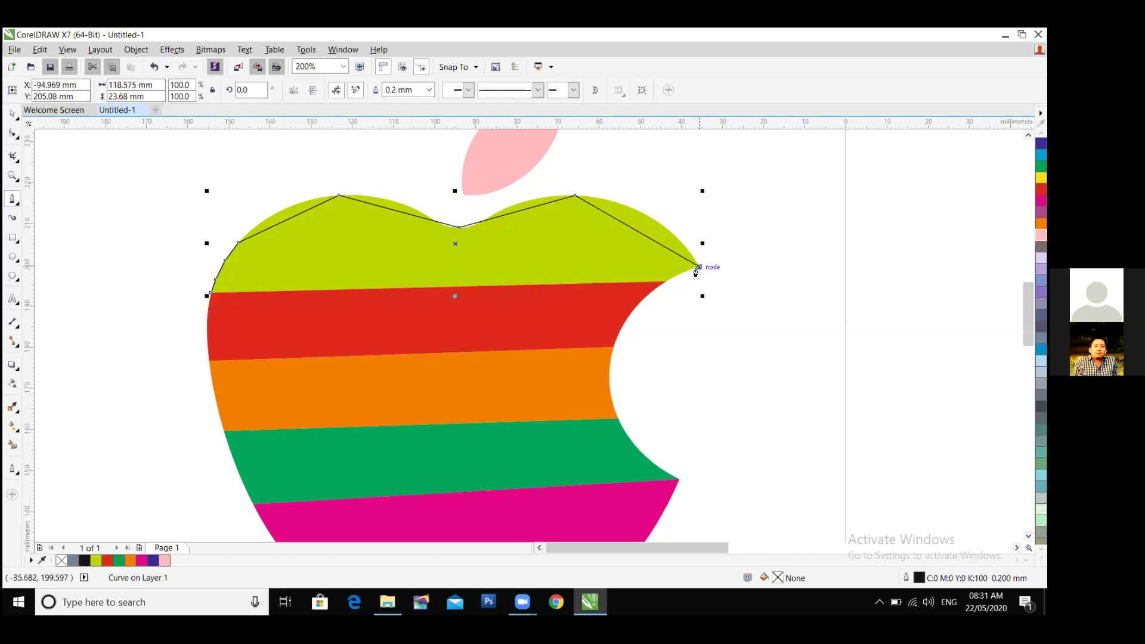
{"action": "left_click", "coordinate": [666, 281]}
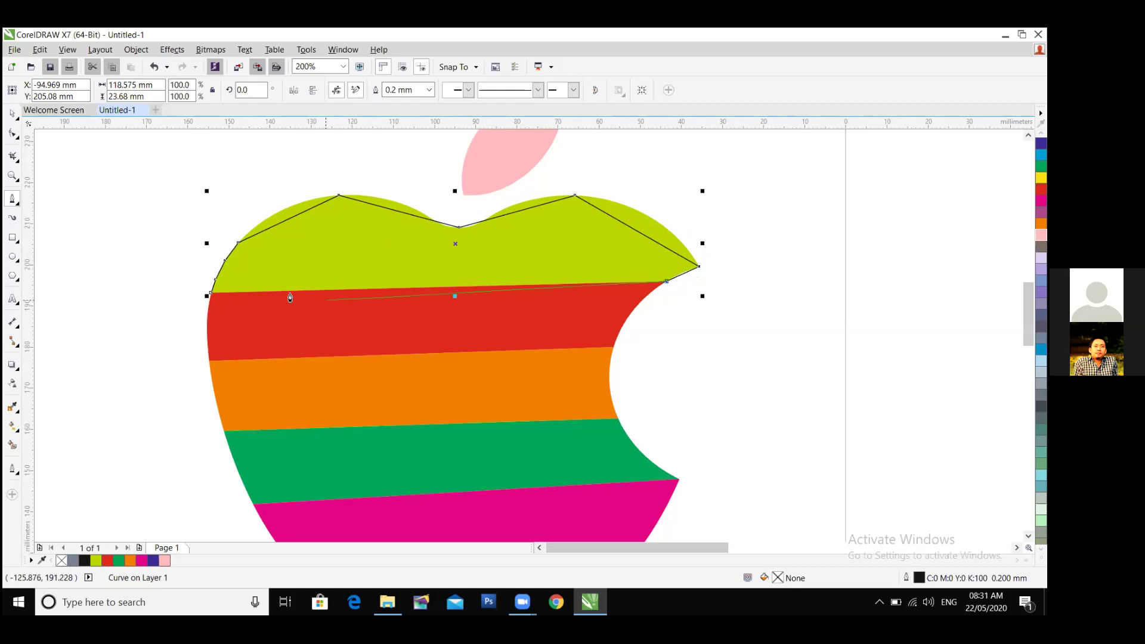
{"action": "left_click", "coordinate": [210, 293]}
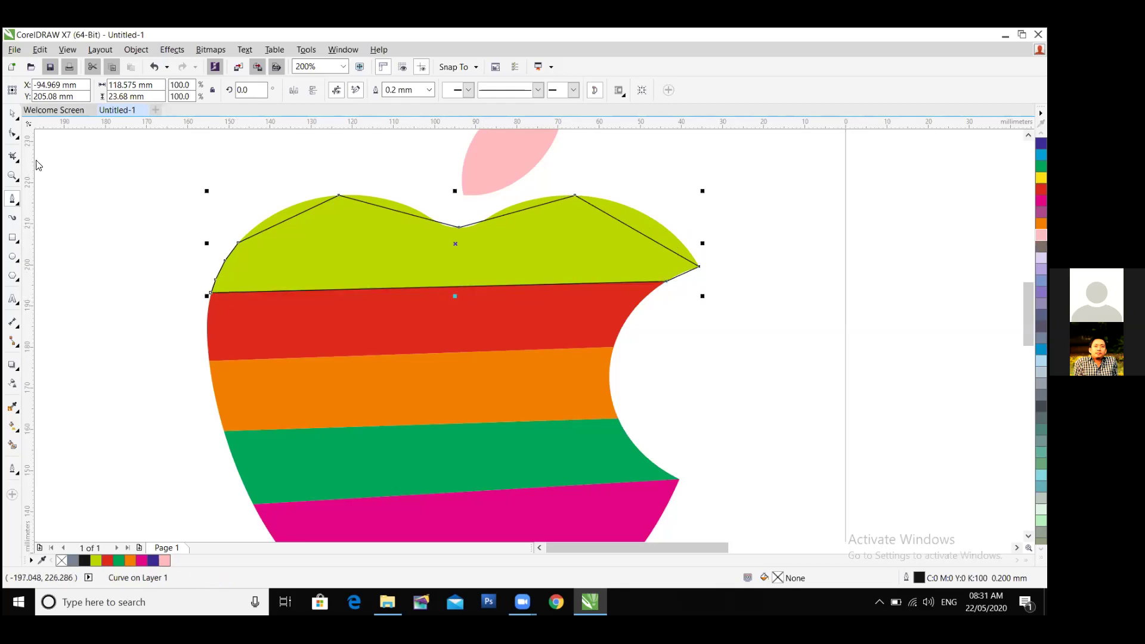
{"action": "left_click", "coordinate": [12, 134]}
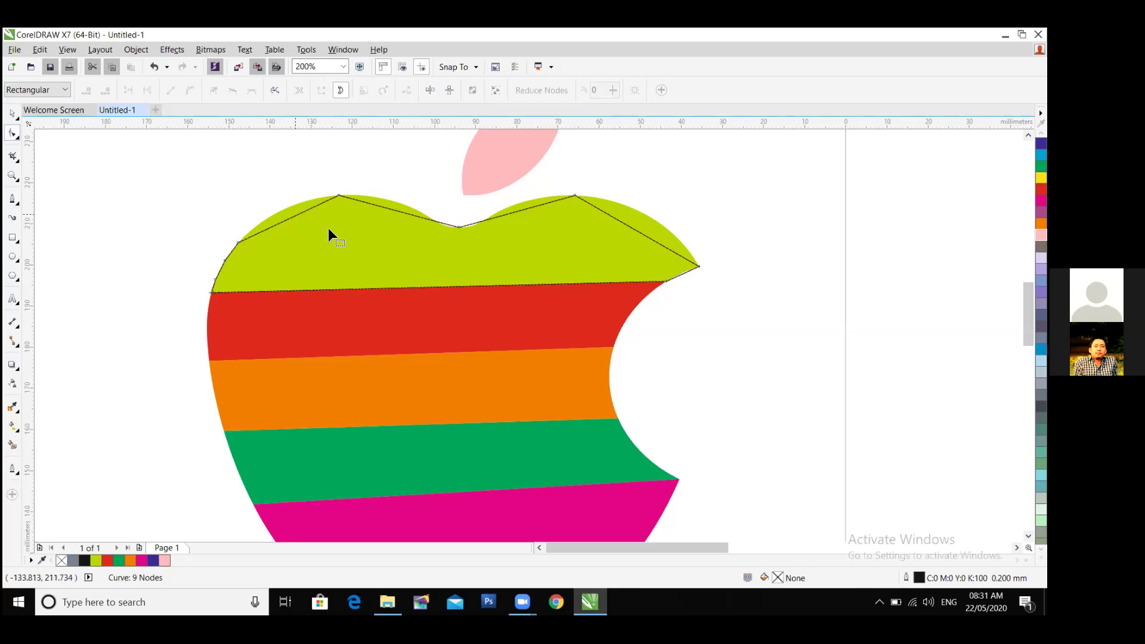
Add a node midway along the traced outline's straight segment left of the apple's left peak, and convert that segment to a curve.
{"action": "left_click", "coordinate": [340, 194]}
{"action": "left_click_drag", "start_coordinate": [285, 218], "coordinate": [284, 215]}
{"action": "right_click", "coordinate": [290, 221]}
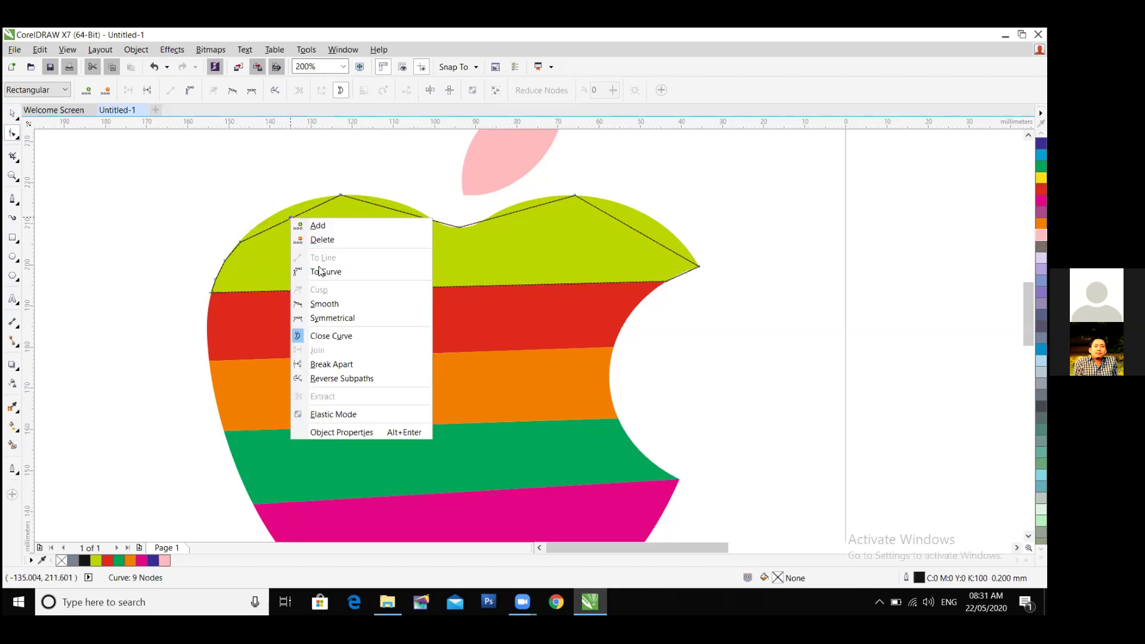
{"action": "left_click", "coordinate": [287, 216]}
{"action": "double_click", "coordinate": [289, 217]}
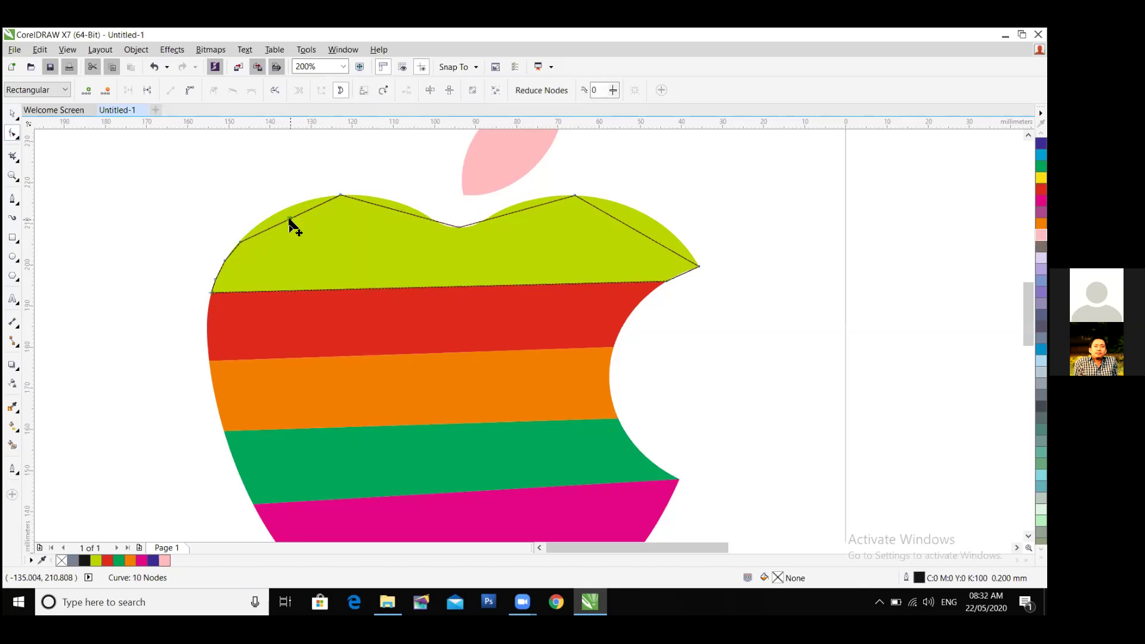
{"action": "right_click", "coordinate": [290, 221]}
{"action": "left_click", "coordinate": [331, 280]}
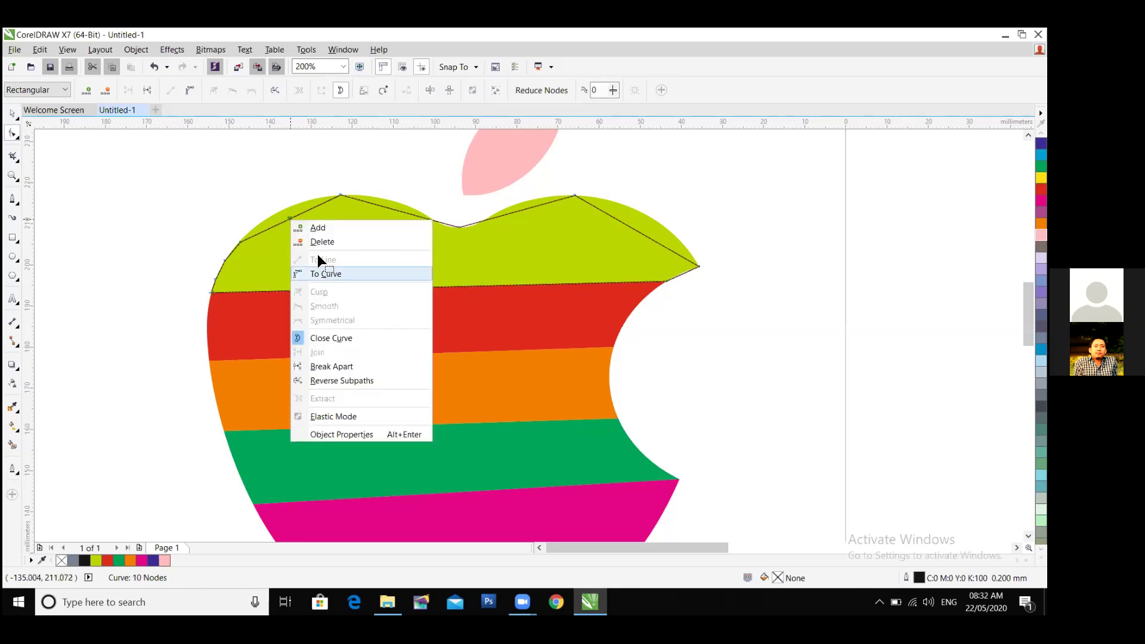
Remove the added midway node and bend the converted segment outward toward the lime band's upper-left edge.
{"action": "left_click", "coordinate": [286, 214]}
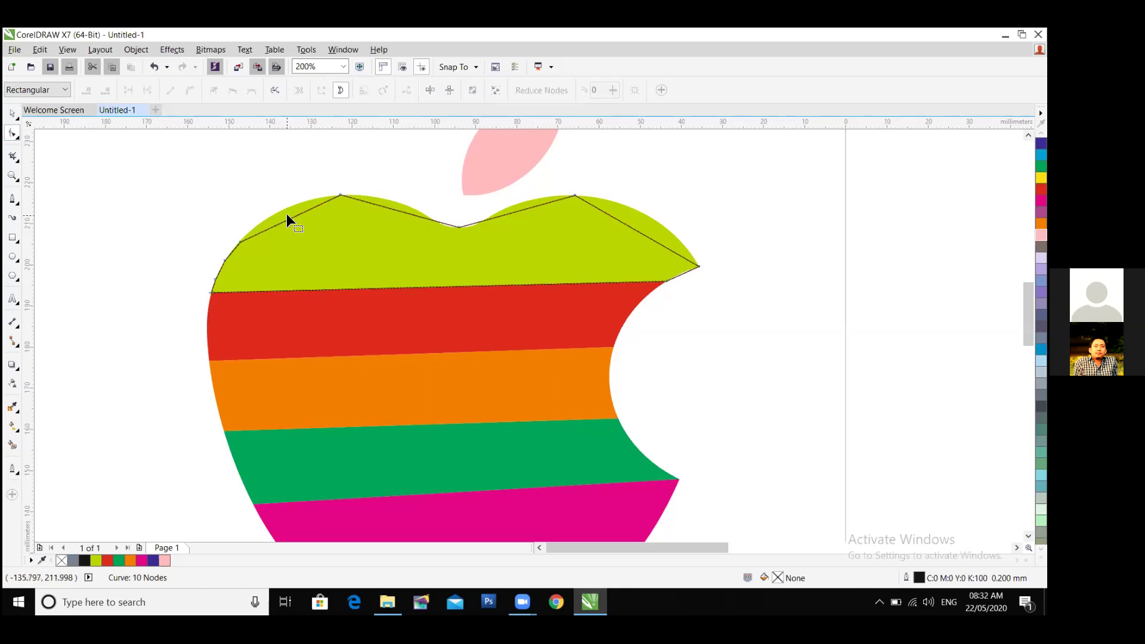
{"action": "left_click", "coordinate": [287, 218]}
{"action": "left_click", "coordinate": [286, 209]}
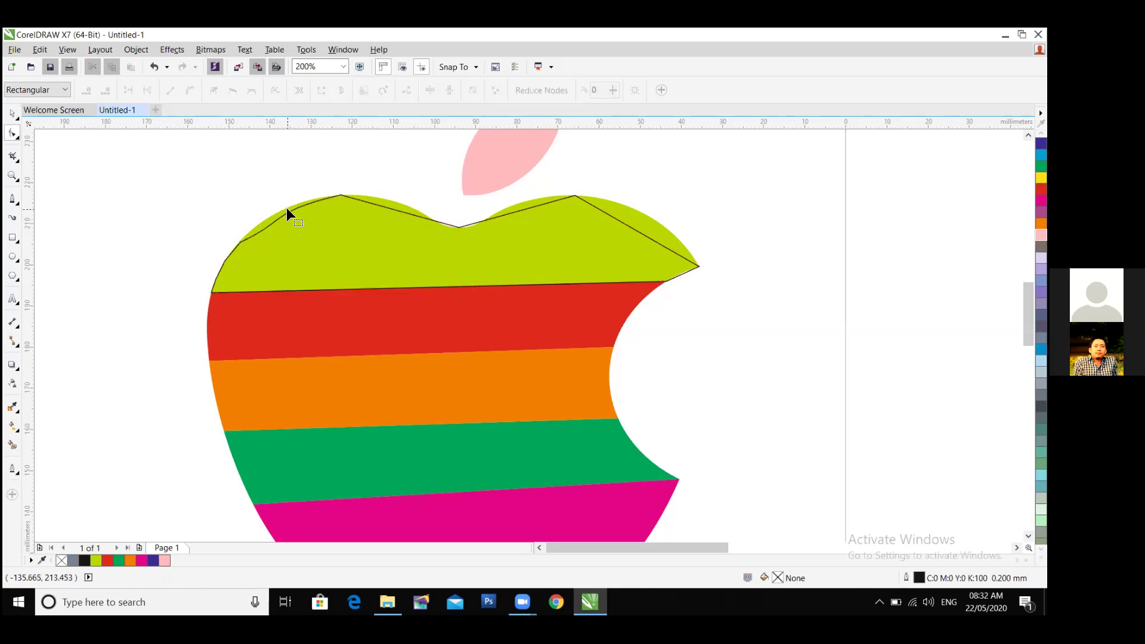
{"action": "left_click", "coordinate": [289, 209]}
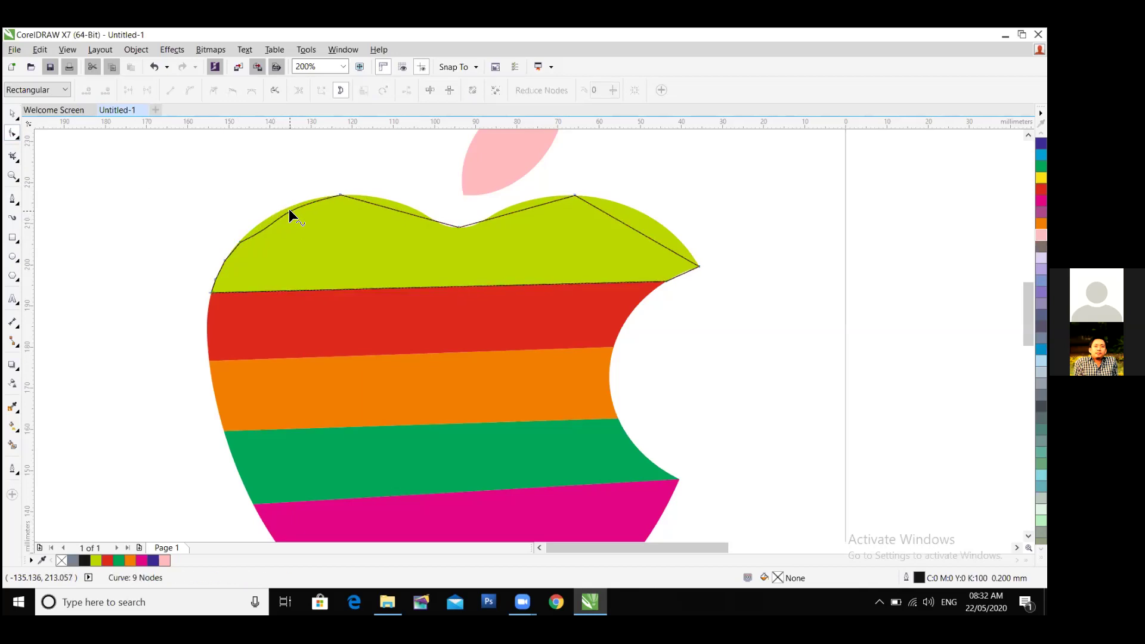
{"action": "scroll", "coordinate": [289, 210], "scroll_direction": "up", "scroll_amount": 2}
{"action": "left_click", "coordinate": [286, 225]}
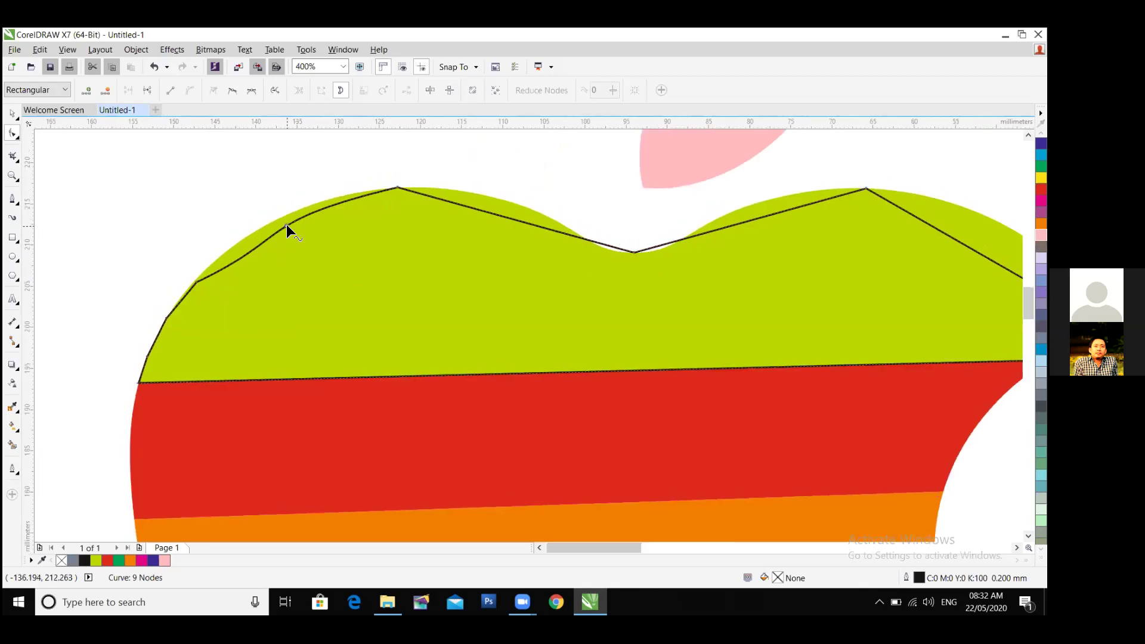
Add nodes along the lower part of the bent segment and pull them outward to follow the lime band's upper-left edge.
{"action": "double_click", "coordinate": [248, 249]}
{"action": "left_click_drag", "start_coordinate": [248, 241], "coordinate": [248, 235]}
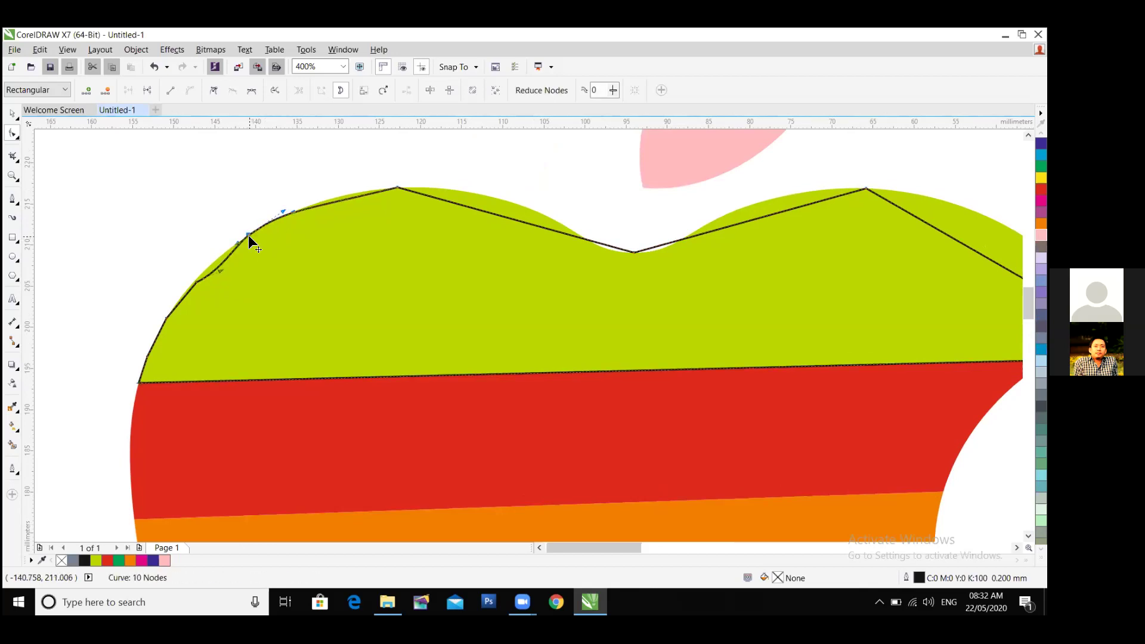
{"action": "double_click", "coordinate": [219, 263]}
{"action": "left_click", "coordinate": [219, 255]}
{"action": "left_click", "coordinate": [200, 273]}
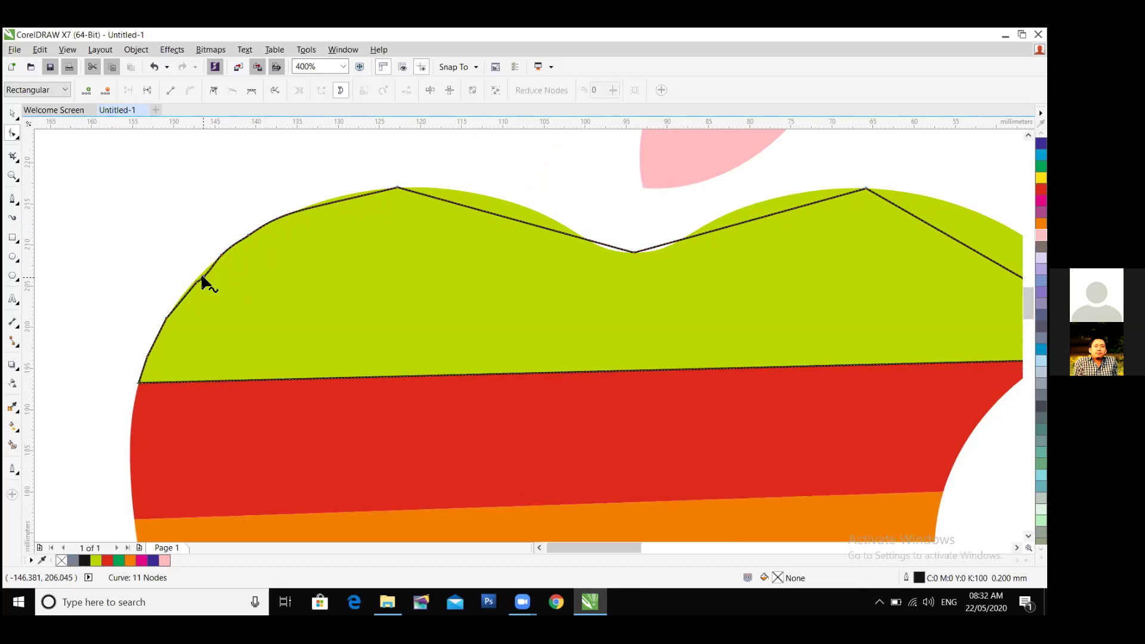
{"action": "left_click_drag", "start_coordinate": [200, 273], "coordinate": [204, 272]}
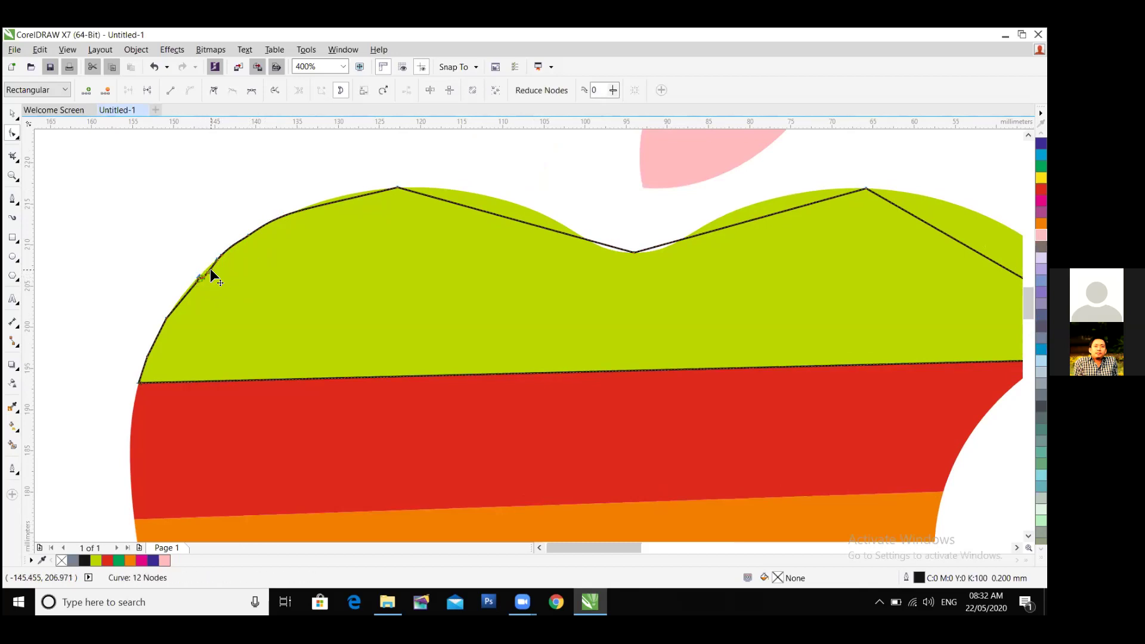
Add another node beside the small kink on the upper-left curve, move it onto the lime edge, and deselect the outline.
{"action": "scroll", "coordinate": [210, 272], "scroll_direction": "up", "scroll_amount": 1}
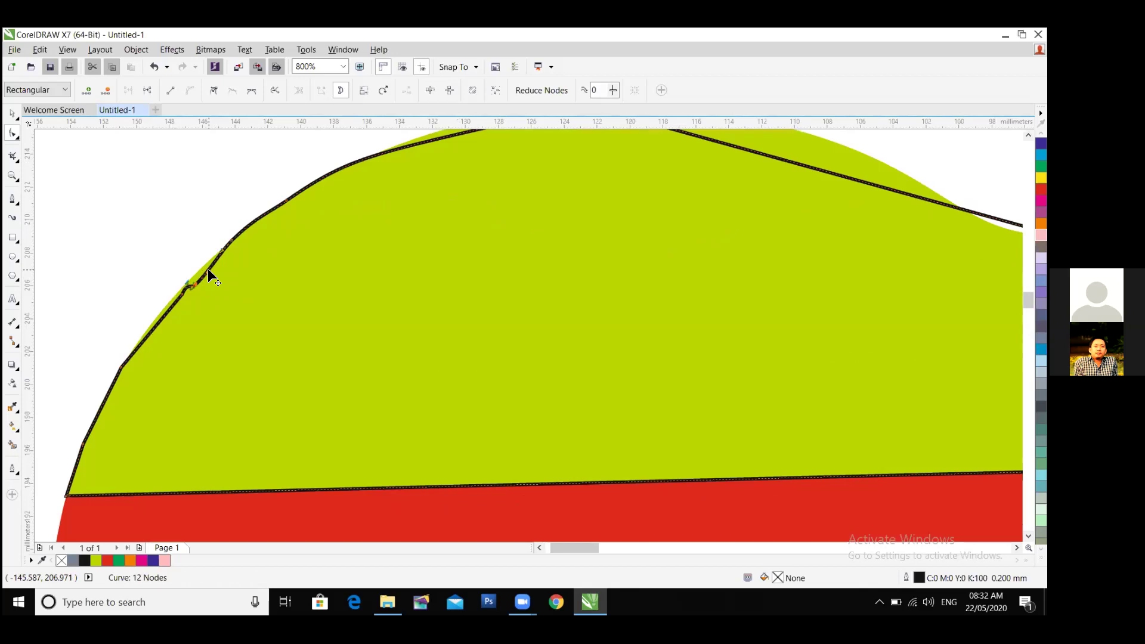
{"action": "double_click", "coordinate": [209, 273]}
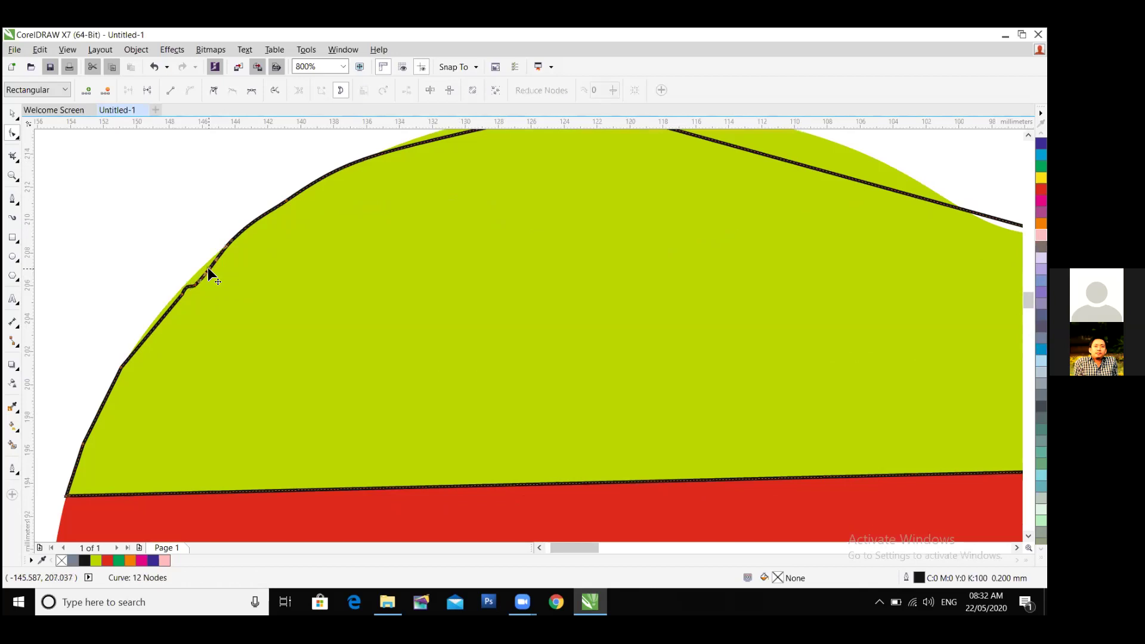
{"action": "left_click_drag", "start_coordinate": [206, 261], "coordinate": [195, 281]}
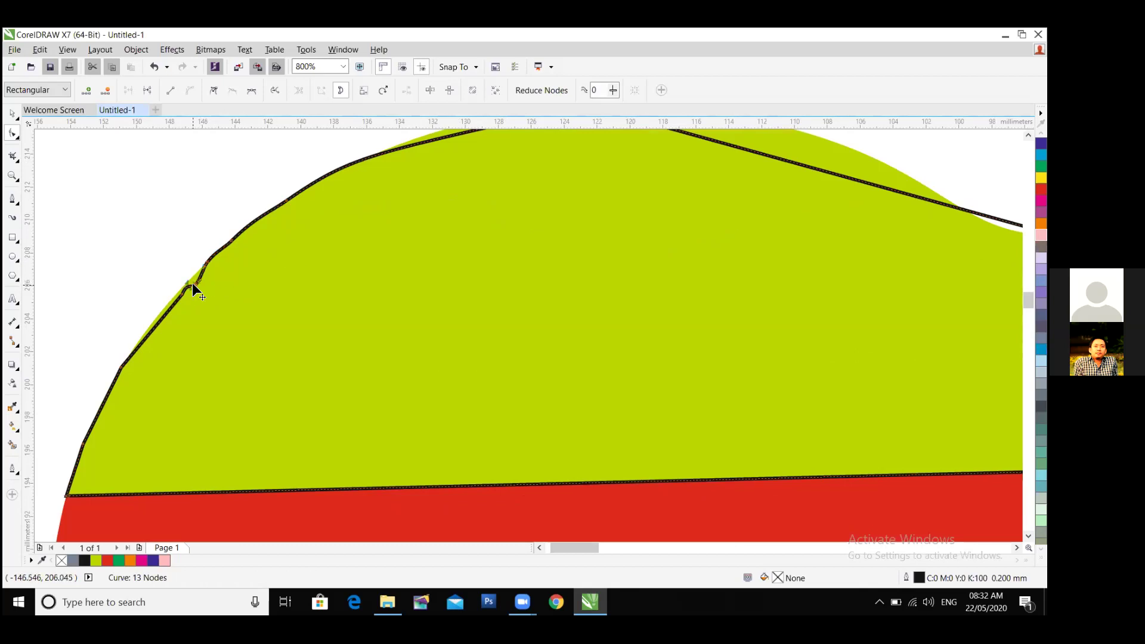
{"action": "key", "text": "Escape"}
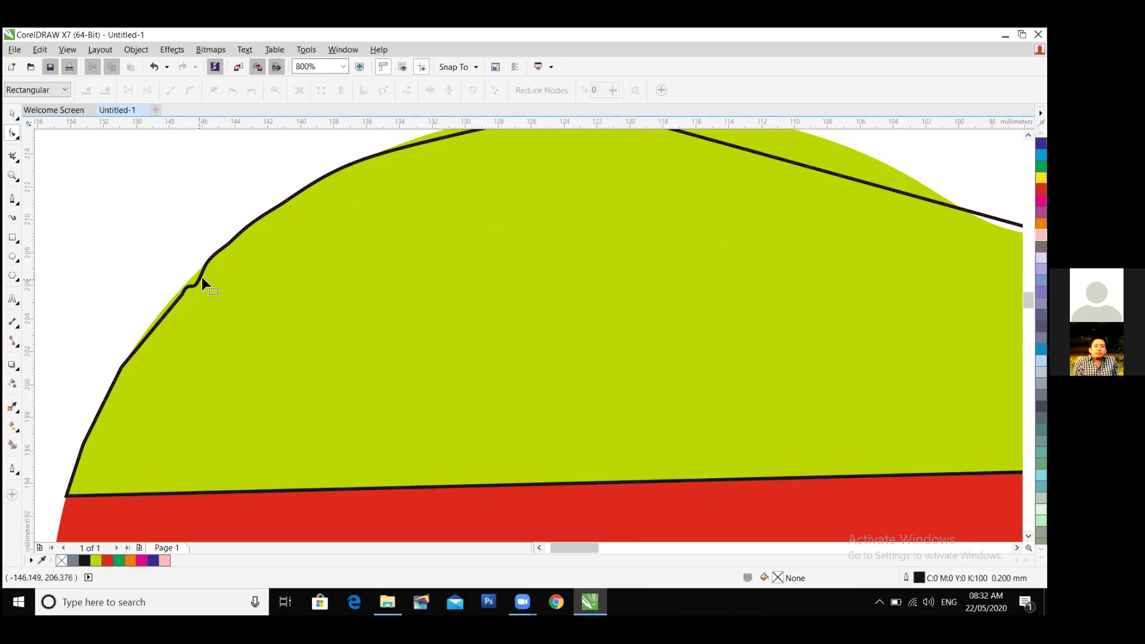
{"action": "scroll", "coordinate": [342, 223], "scroll_direction": "down", "scroll_amount": 1}
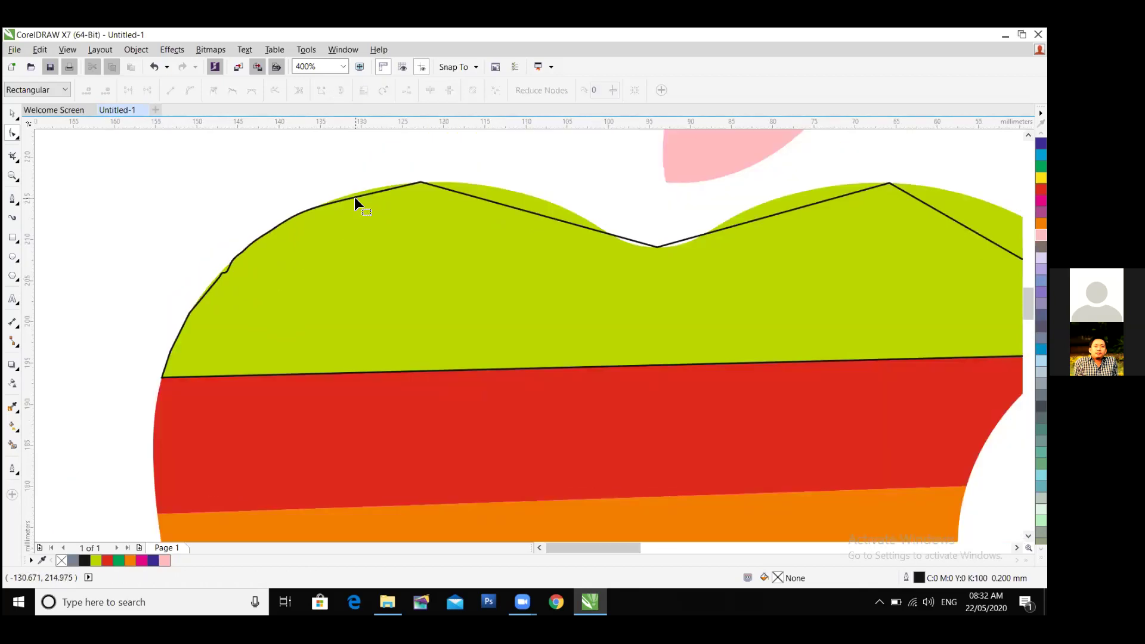
Add a node on the outline just before the apple's left peak and adjust the neighbouring curve handle toward the lime edge.
{"action": "left_click", "coordinate": [354, 197]}
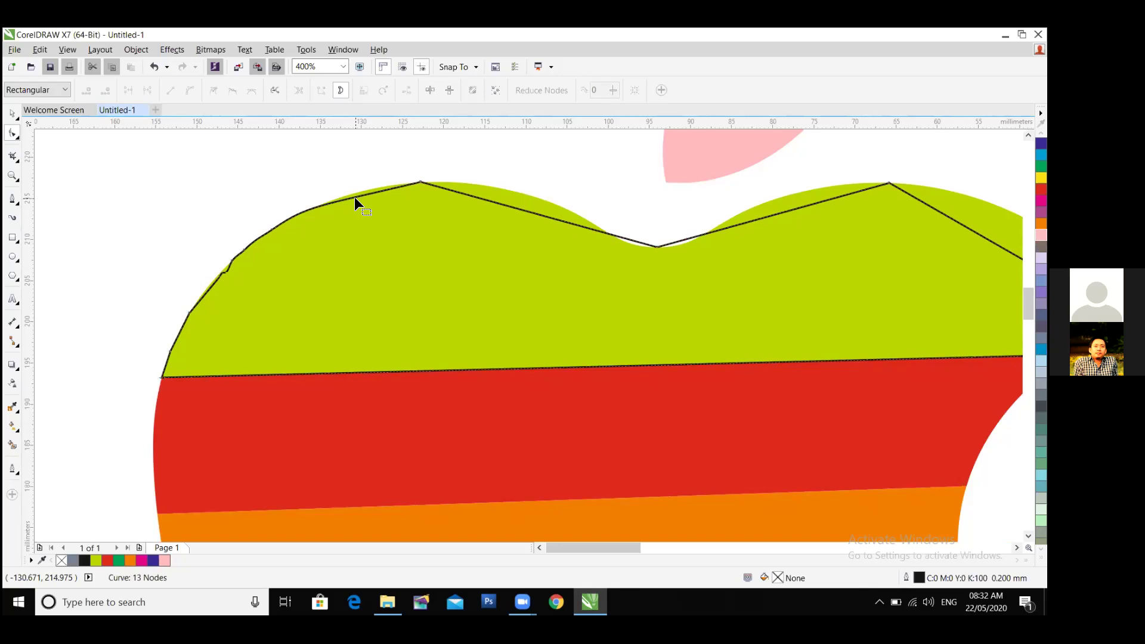
{"action": "left_click", "coordinate": [314, 206]}
{"action": "left_click", "coordinate": [356, 195]}
{"action": "left_click", "coordinate": [355, 193]}
{"action": "key", "text": "KP_Add"}
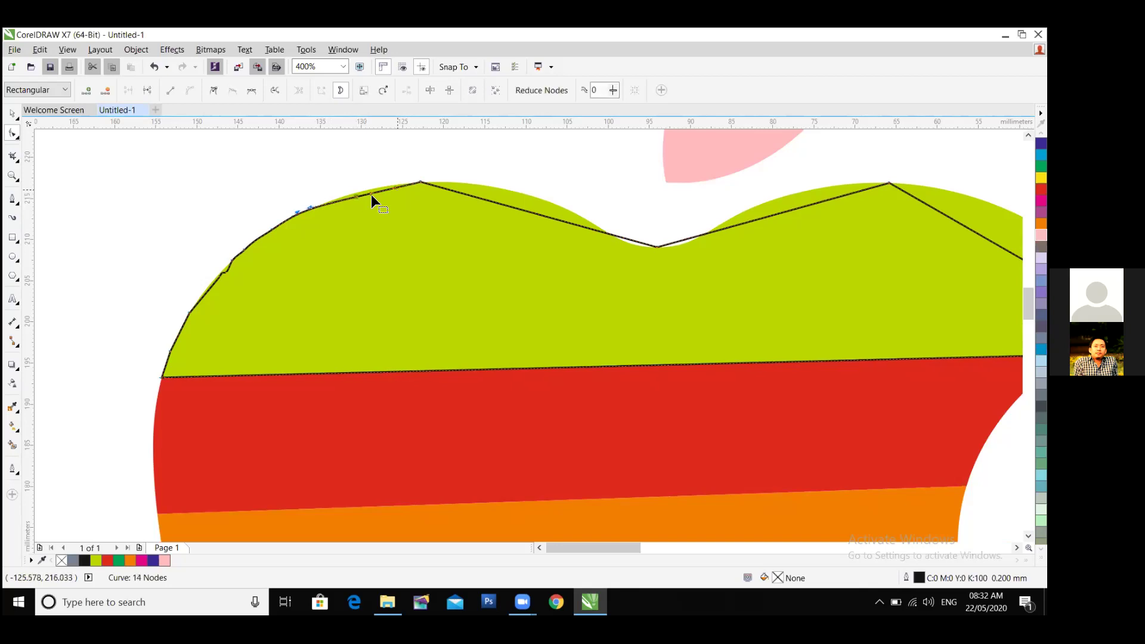
{"action": "scroll", "coordinate": [352, 199], "scroll_direction": "up", "scroll_amount": 1}
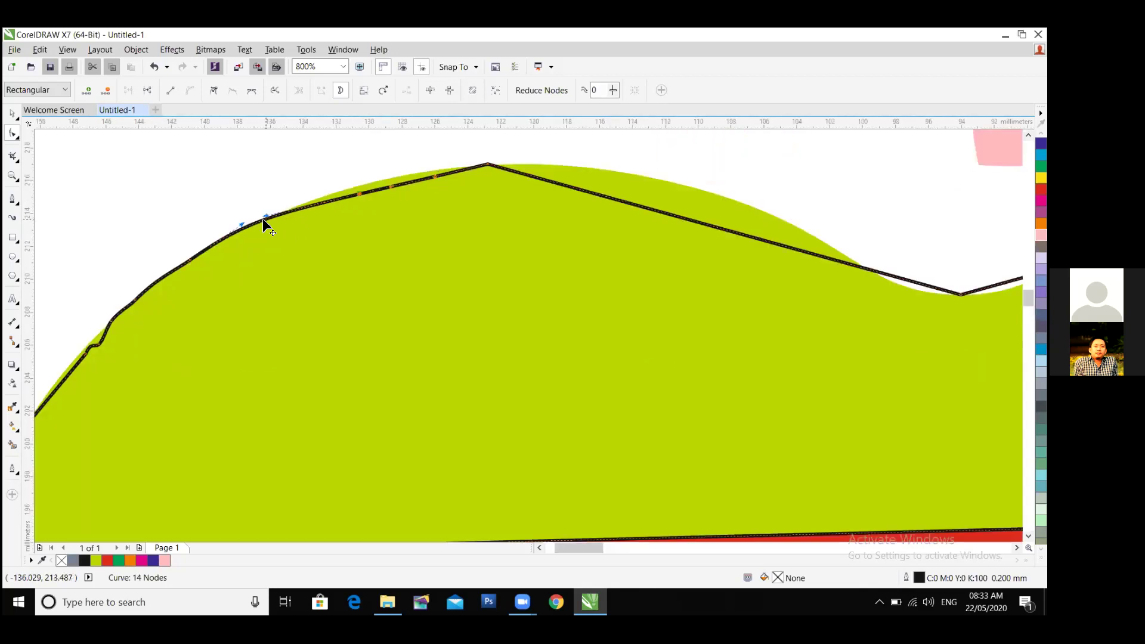
{"action": "left_click_drag", "start_coordinate": [264, 215], "coordinate": [264, 227]}
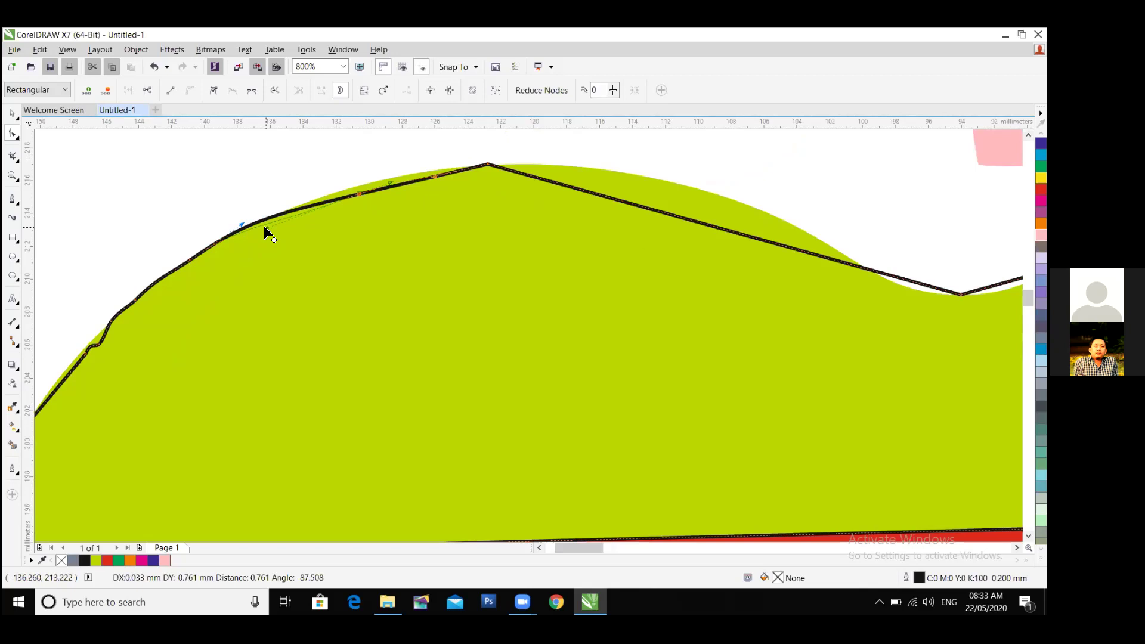
Adjust the black outline's nodes along the upper-left hump so the curve follows the green band's edge up to the peak.
{"action": "left_click_drag", "start_coordinate": [264, 226], "coordinate": [263, 225]}
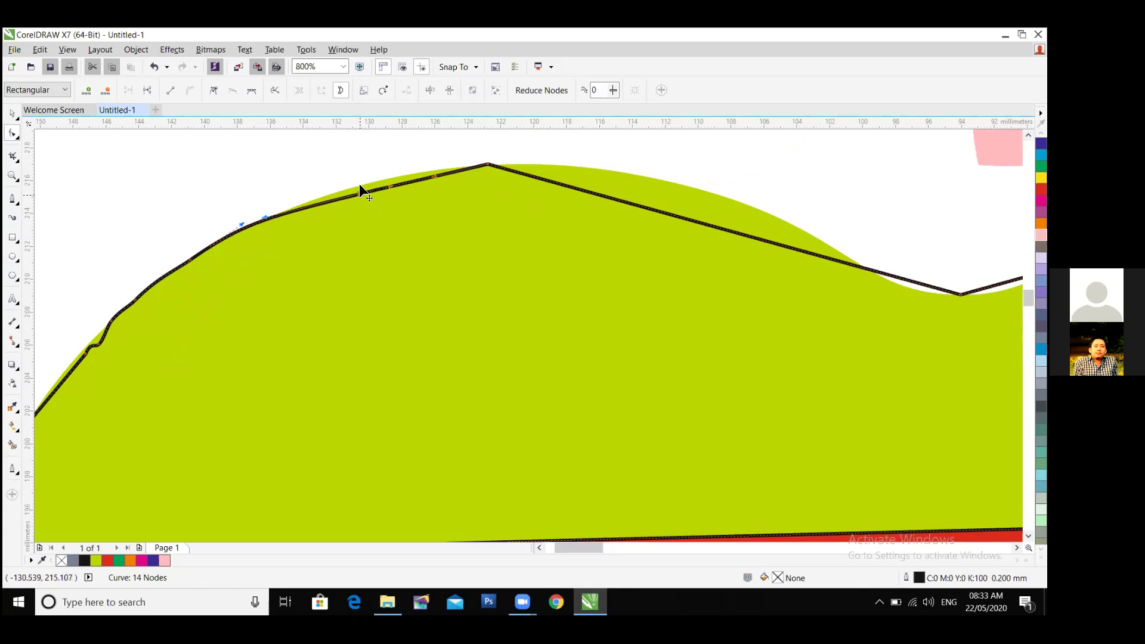
{"action": "left_click_drag", "start_coordinate": [359, 184], "coordinate": [362, 185]}
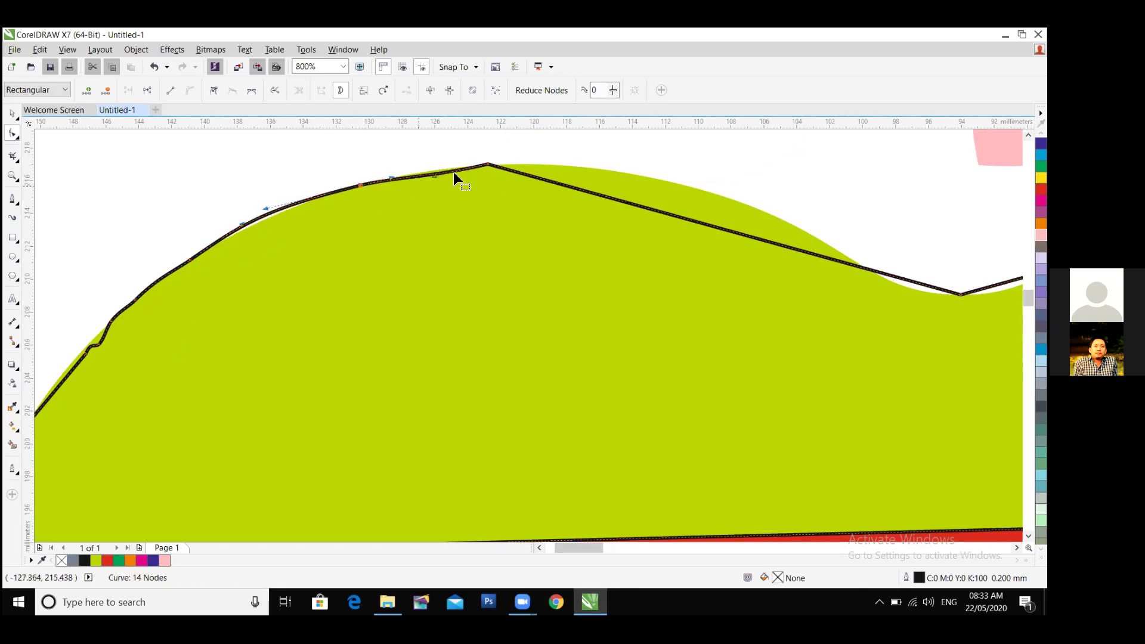
{"action": "left_click", "coordinate": [488, 162]}
{"action": "scroll", "coordinate": [537, 199], "scroll_direction": "down", "scroll_amount": 3}
{"action": "left_click_drag", "start_coordinate": [550, 187], "coordinate": [453, 253]}
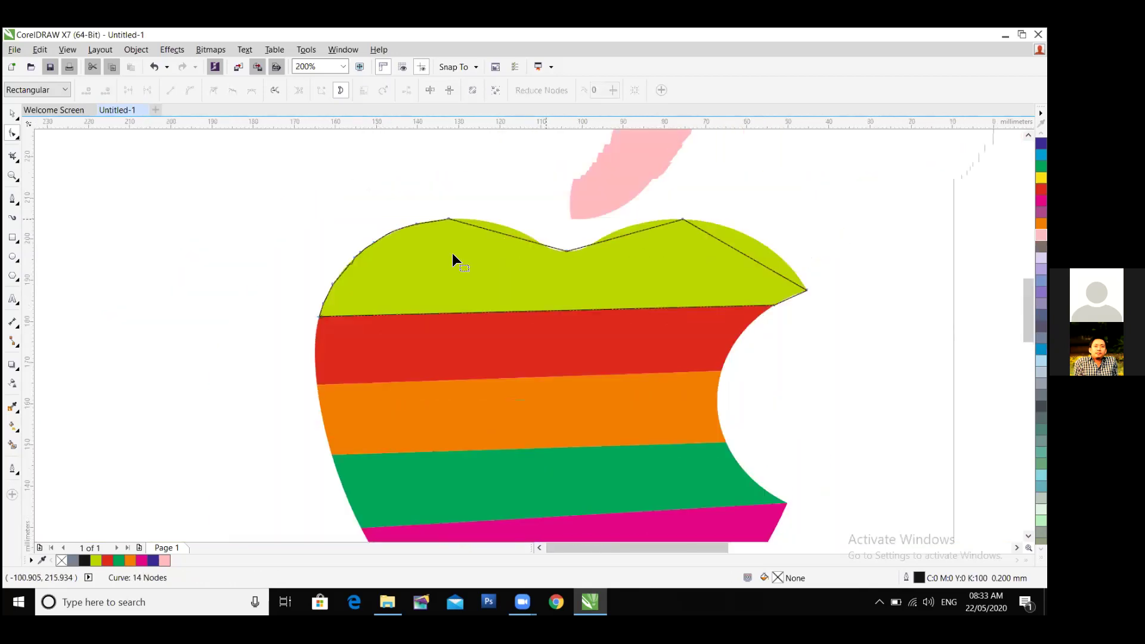
{"action": "scroll", "coordinate": [454, 250], "scroll_direction": "up", "scroll_amount": 1}
{"action": "left_click", "coordinate": [369, 223]}
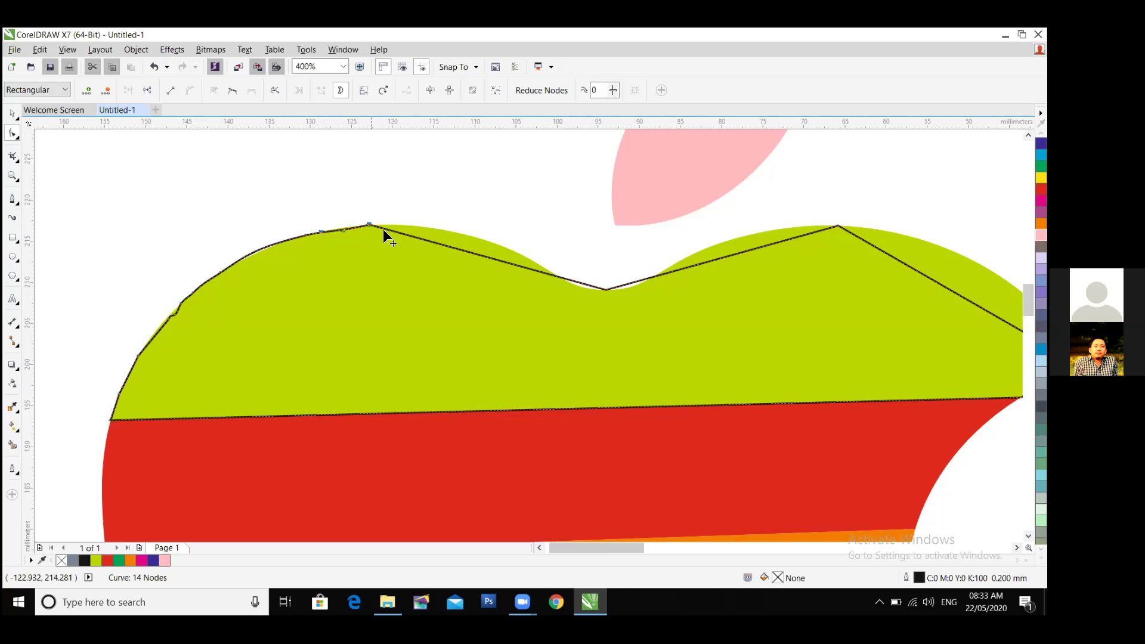
{"action": "left_click", "coordinate": [488, 254]}
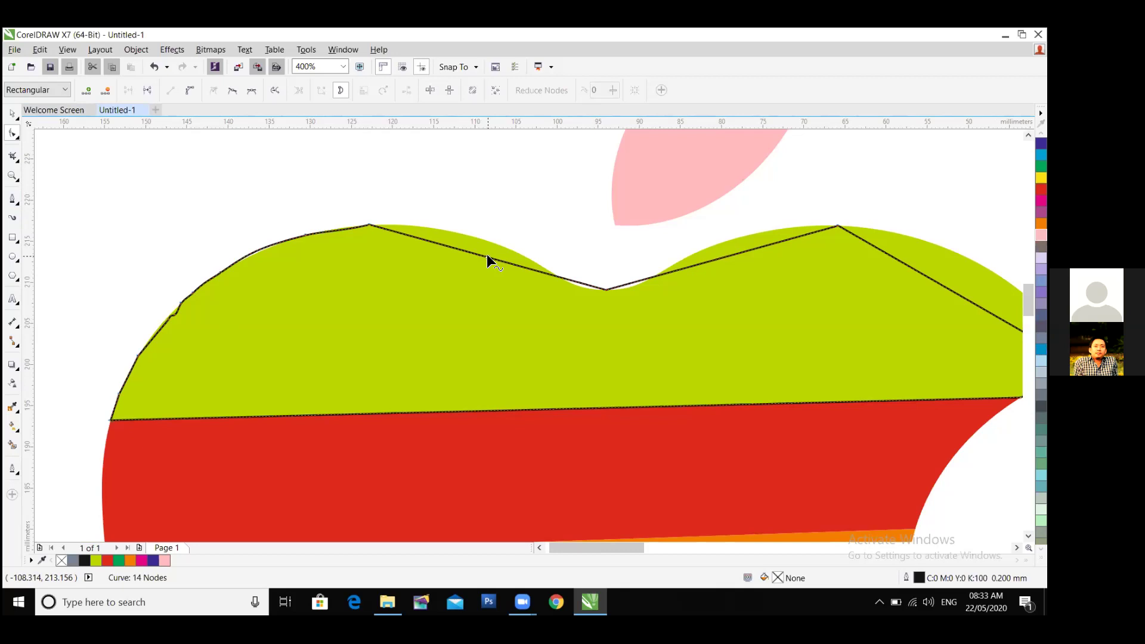
{"action": "left_click", "coordinate": [487, 255]}
{"action": "left_click", "coordinate": [10, 201]}
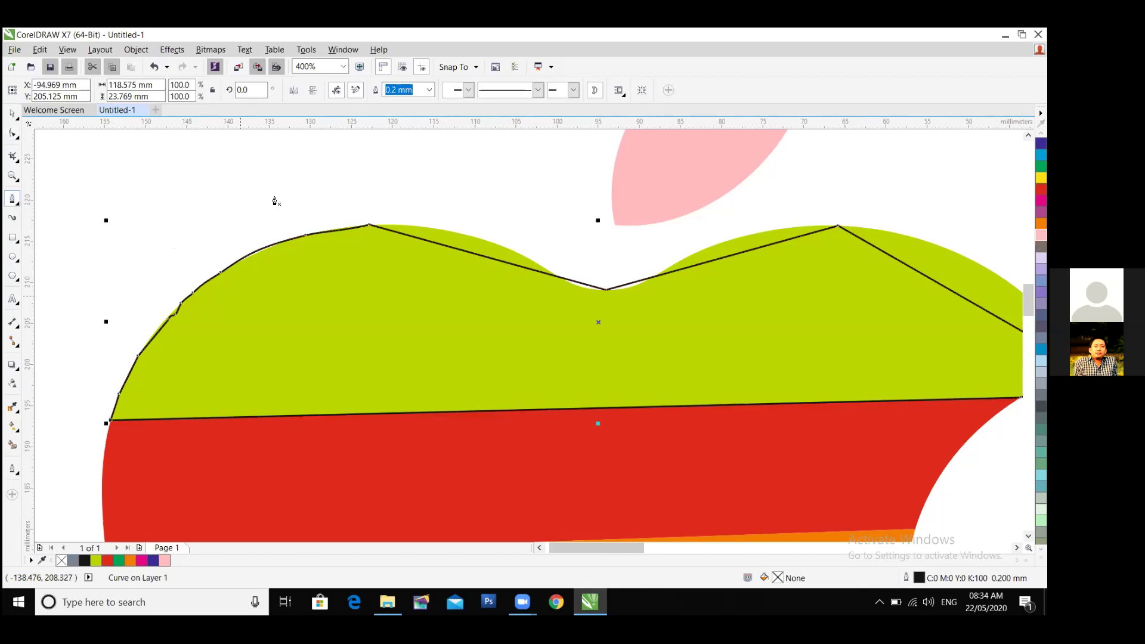
{"action": "scroll", "coordinate": [142, 459], "scroll_direction": "down", "scroll_amount": 2}
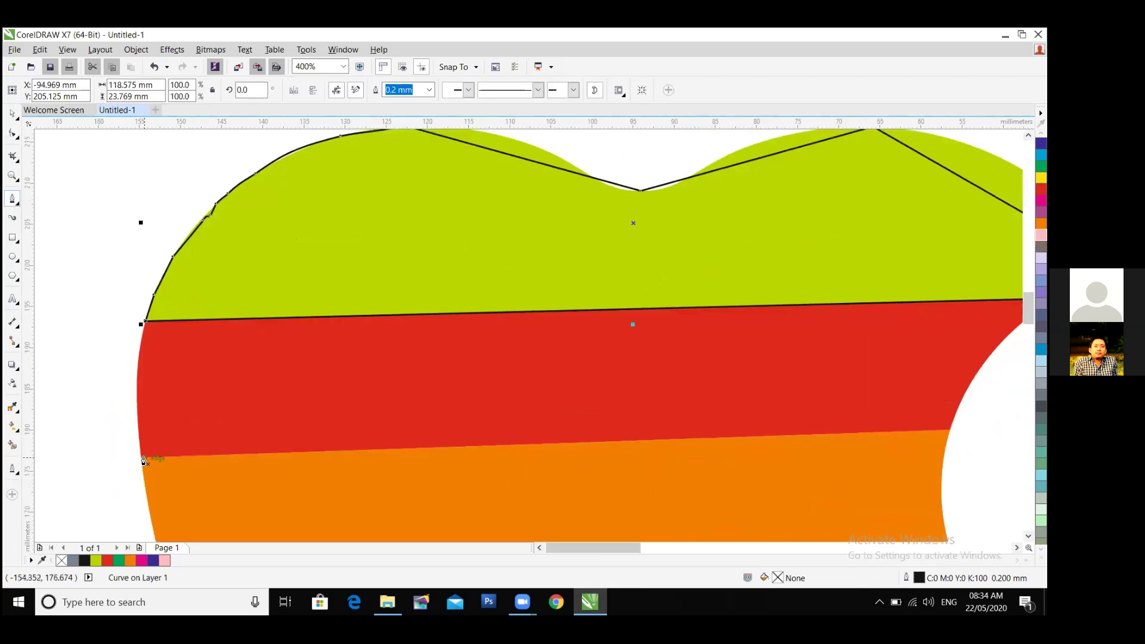
{"action": "left_click", "coordinate": [142, 458]}
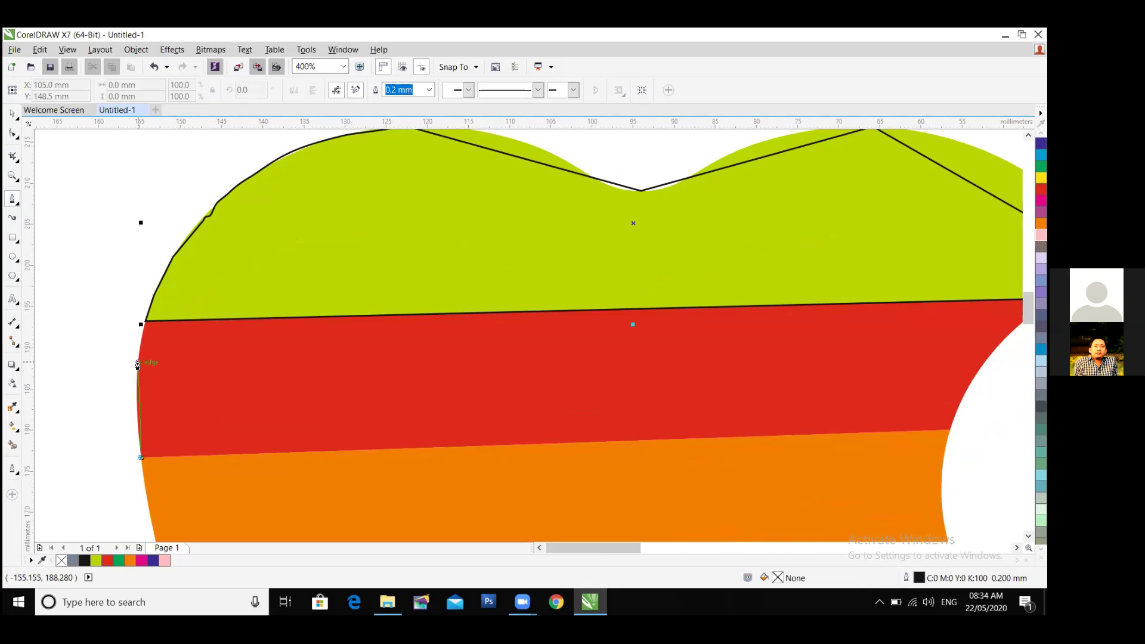
{"action": "mouse_move", "coordinate": [137, 363]}
{"action": "left_mouse_down"}
{"action": "mouse_move", "coordinate": [168, 353]}
{"action": "mouse_move", "coordinate": [143, 332]}
{"action": "left_mouse_up"}
{"action": "key", "text": "Return"}
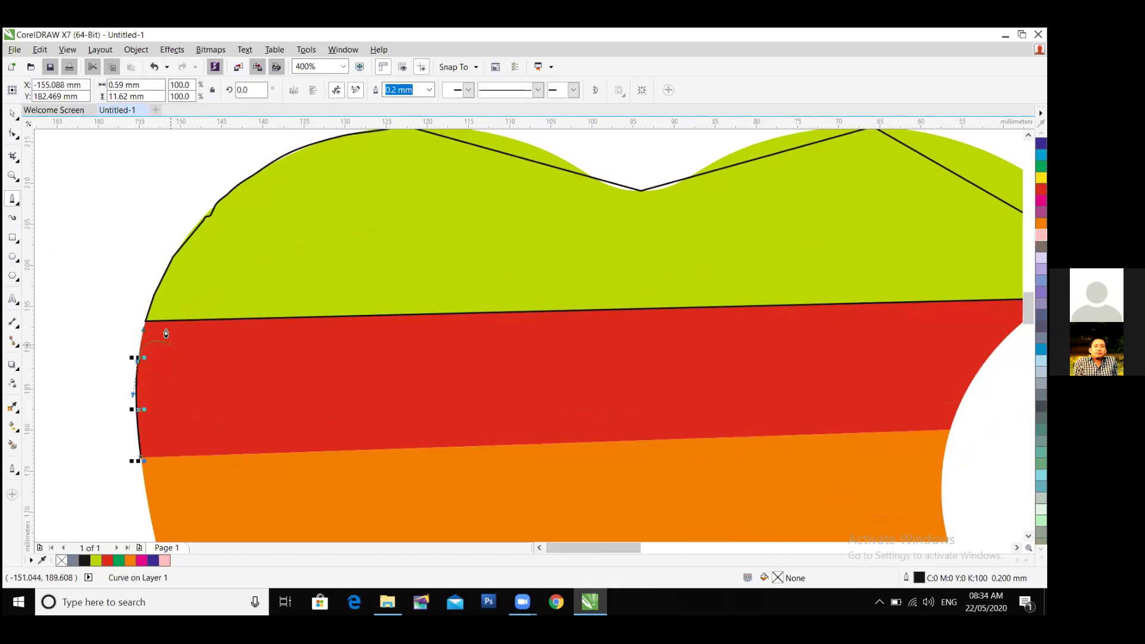
{"action": "left_click", "coordinate": [146, 323]}
{"action": "key", "text": "Return"}
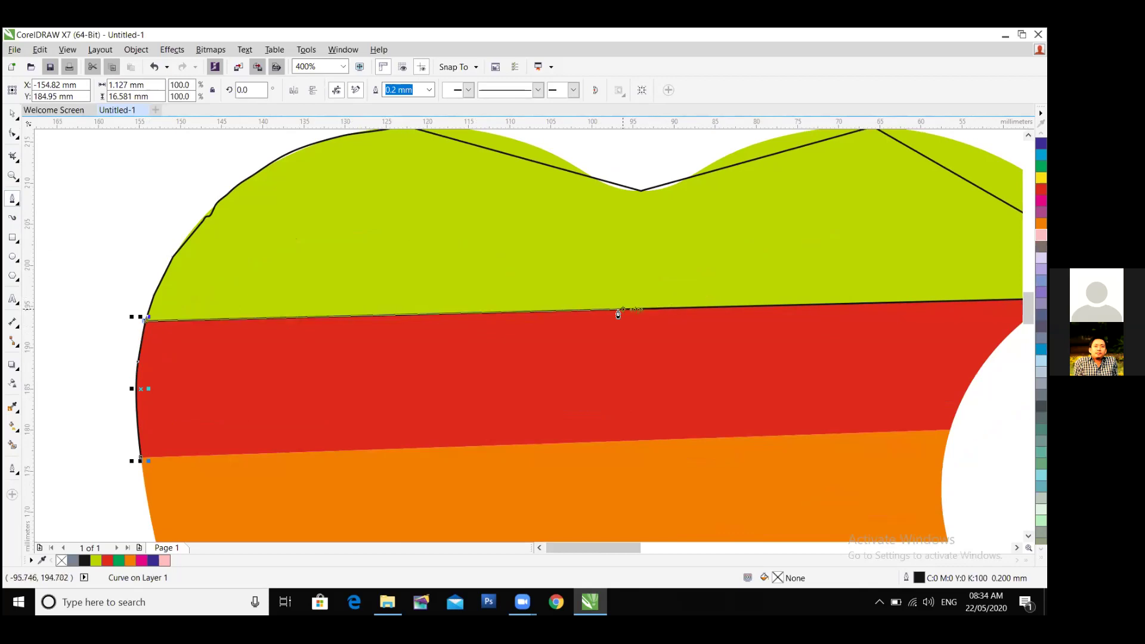
{"action": "key", "text": "Escape"}
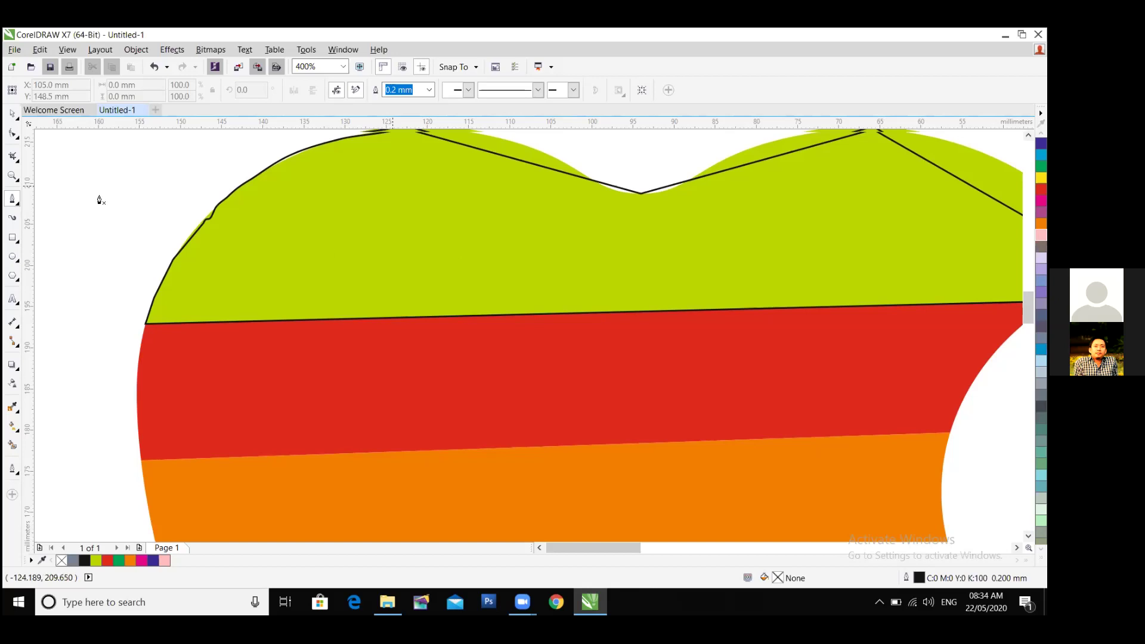
Add two nodes to the outline between the left peak and the central dip, convert the segment to a curve and fit it to the green edge.
{"action": "scroll", "coordinate": [99, 201], "scroll_direction": "up", "scroll_amount": 3}
{"action": "left_click", "coordinate": [13, 134]}
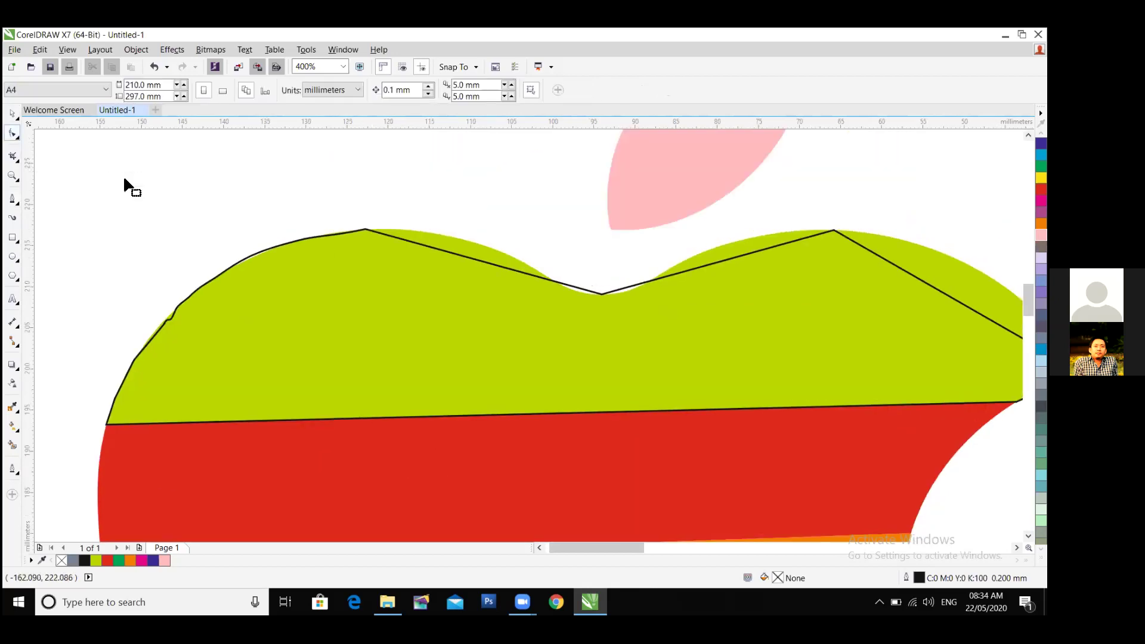
{"action": "left_click", "coordinate": [487, 260]}
{"action": "right_click", "coordinate": [487, 261]}
{"action": "left_click", "coordinate": [525, 316]}
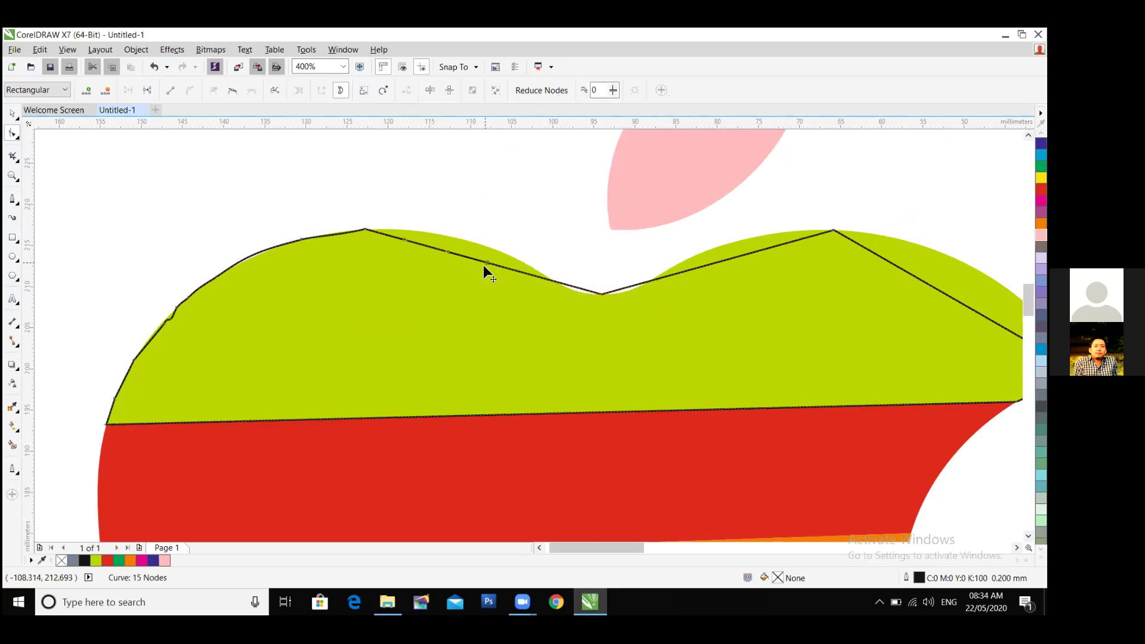
{"action": "left_click_drag", "start_coordinate": [487, 255], "coordinate": [490, 246]}
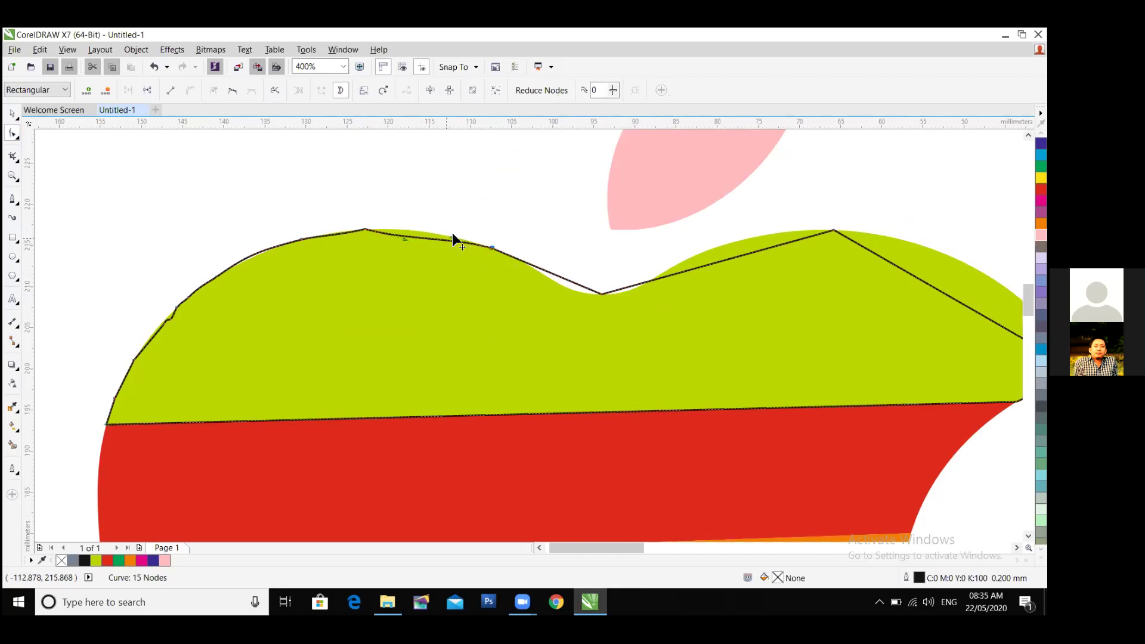
{"action": "double_click", "coordinate": [413, 239]}
{"action": "left_click_drag", "start_coordinate": [415, 234], "coordinate": [417, 228]}
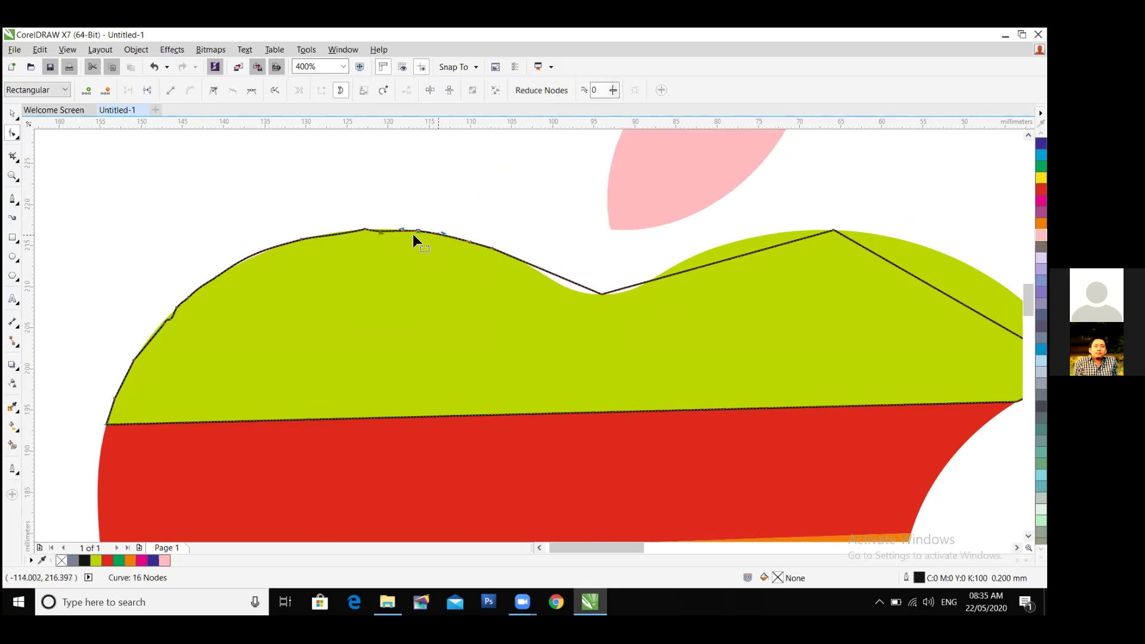
{"action": "left_click", "coordinate": [365, 227]}
Add three nodes to the outline around the central dip and align them with the green band's edge.
{"action": "left_click", "coordinate": [567, 282]}
{"action": "double_click", "coordinate": [567, 284]}
{"action": "left_click_drag", "start_coordinate": [567, 284], "coordinate": [568, 289]}
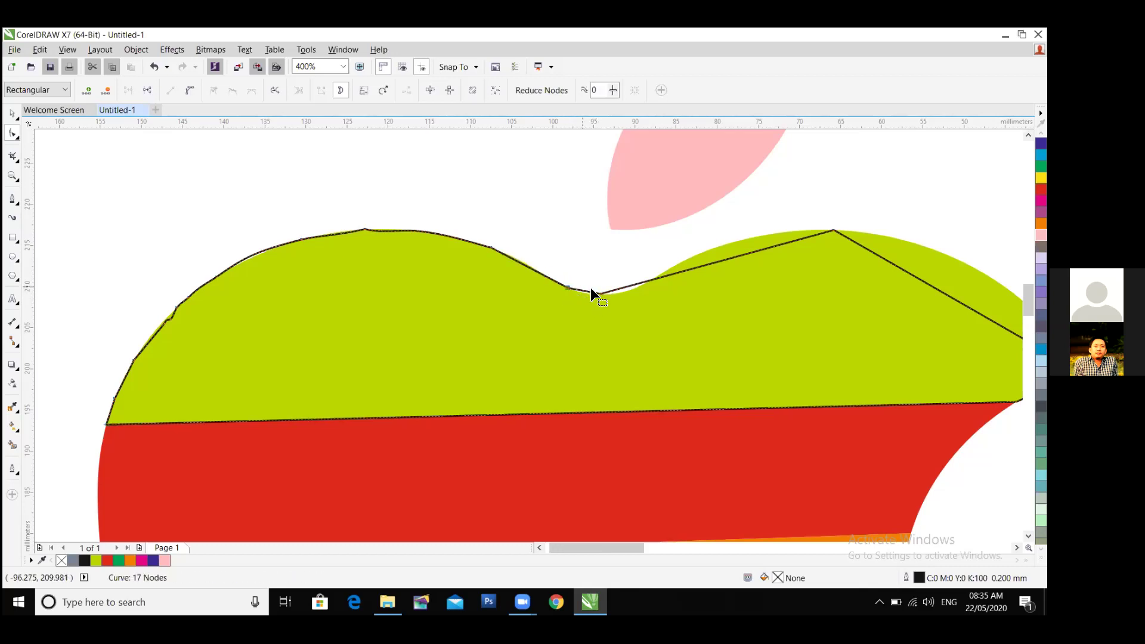
{"action": "double_click", "coordinate": [586, 289]}
{"action": "scroll", "coordinate": [586, 288], "scroll_direction": "up", "scroll_amount": 2}
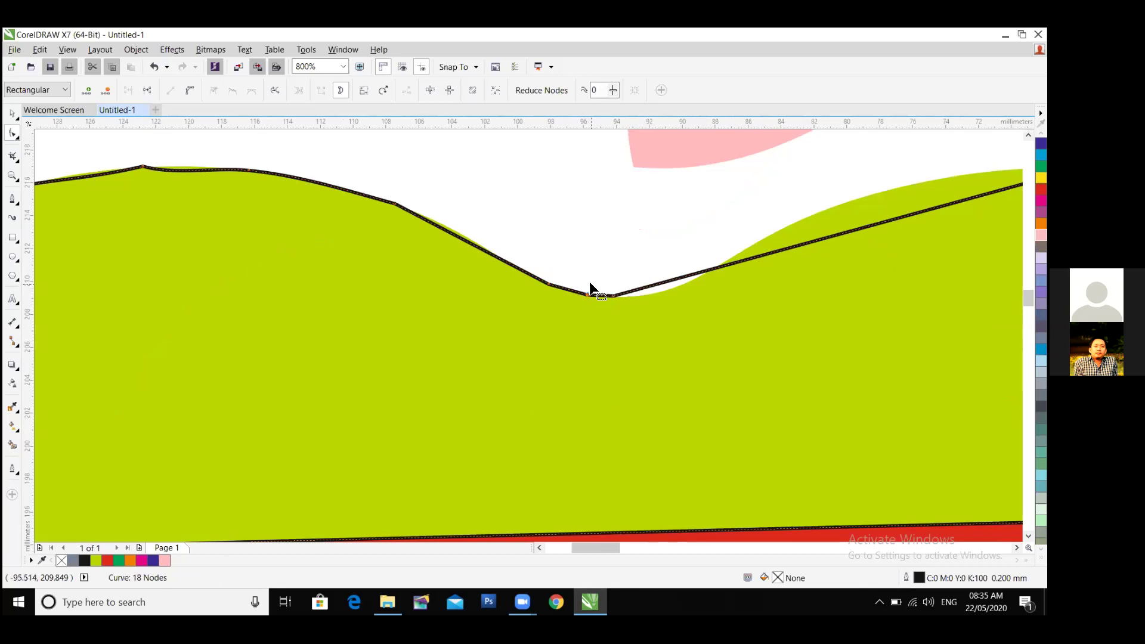
{"action": "scroll", "coordinate": [601, 279], "scroll_direction": "down", "scroll_amount": 2}
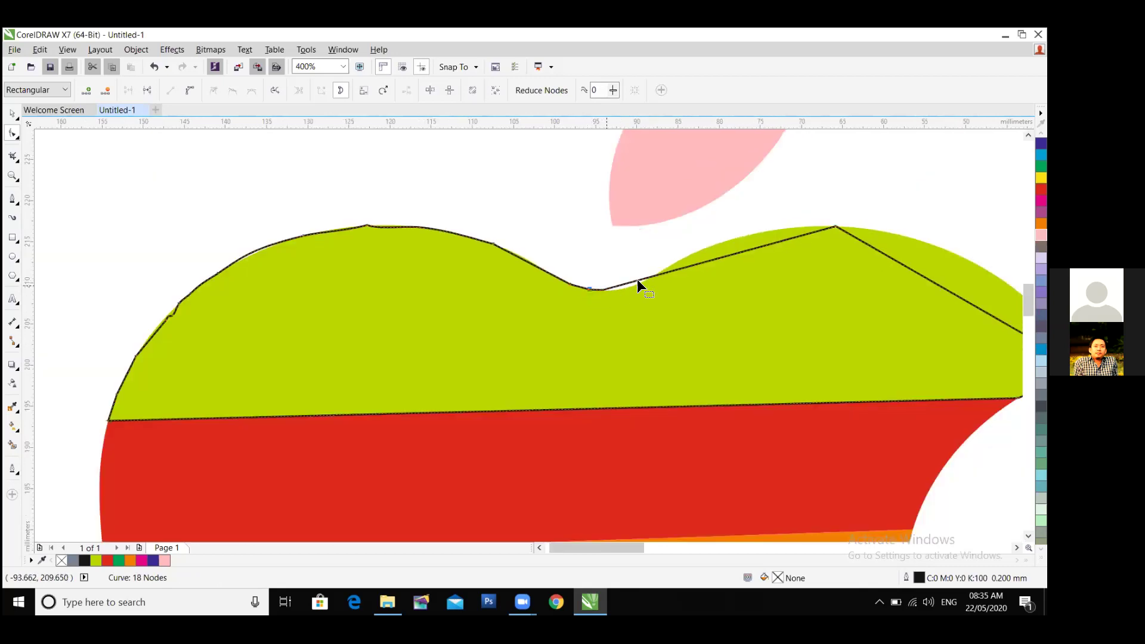
{"action": "double_click", "coordinate": [626, 282]}
{"action": "left_click_drag", "start_coordinate": [628, 284], "coordinate": [628, 284]}
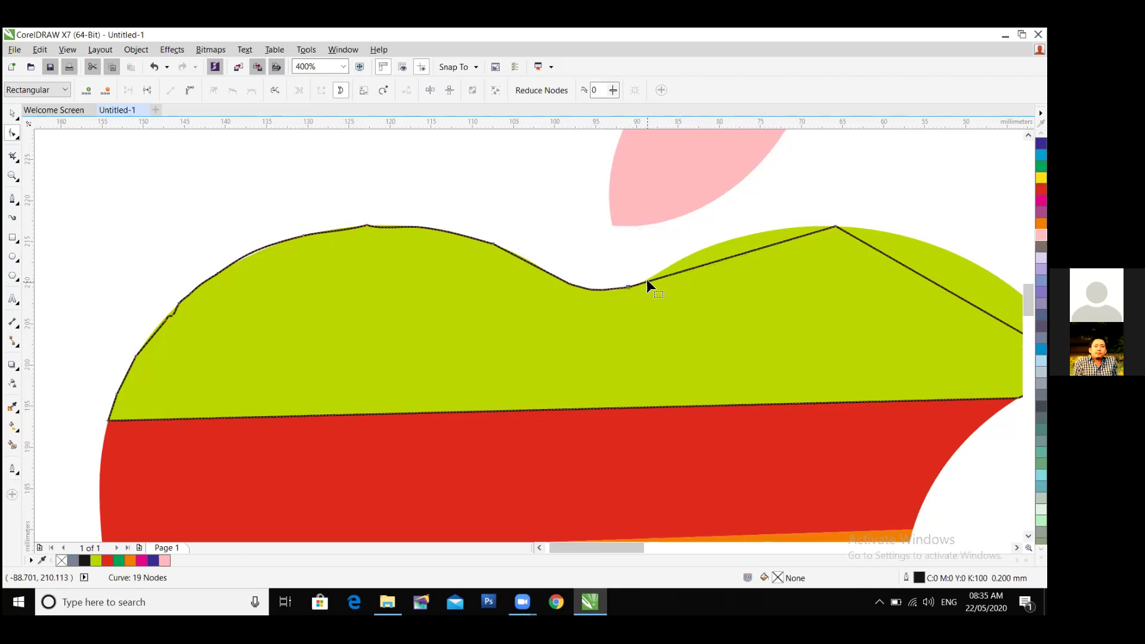
Add two nodes between the central dip and the right peak, convert the segment near the peak to a curve and fit it to the green edge.
{"action": "right_click", "coordinate": [720, 269]}
{"action": "key", "text": "Return"}
{"action": "left_click_drag", "start_coordinate": [719, 267], "coordinate": [702, 245]}
{"action": "key", "text": "Escape"}
{"action": "double_click", "coordinate": [779, 232]}
{"action": "right_click", "coordinate": [778, 234]}
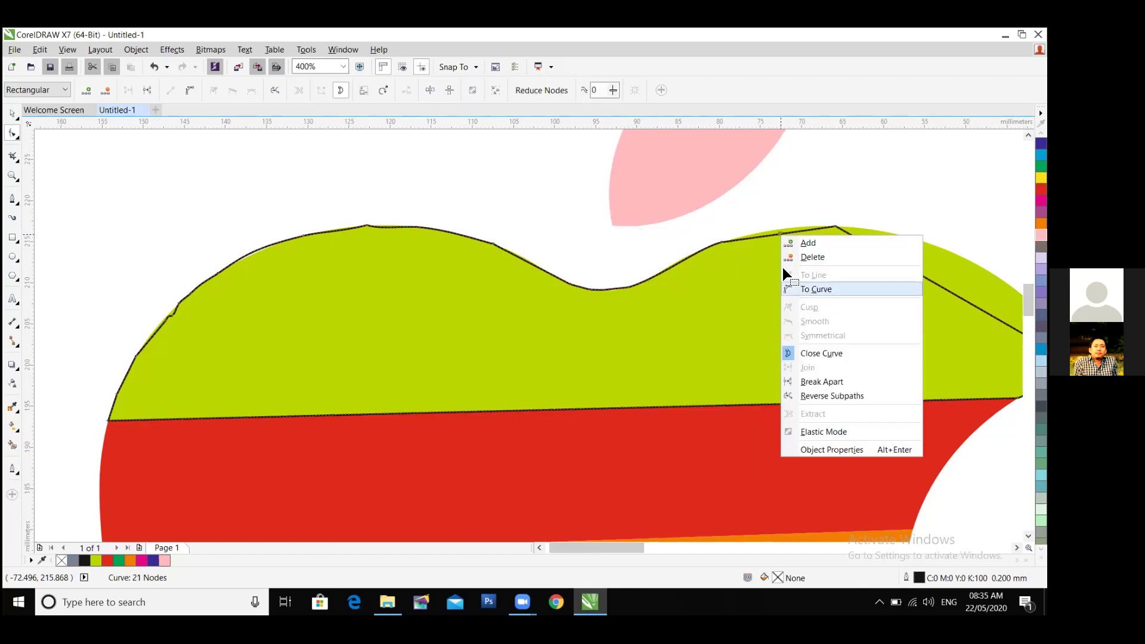
{"action": "left_click", "coordinate": [794, 289]}
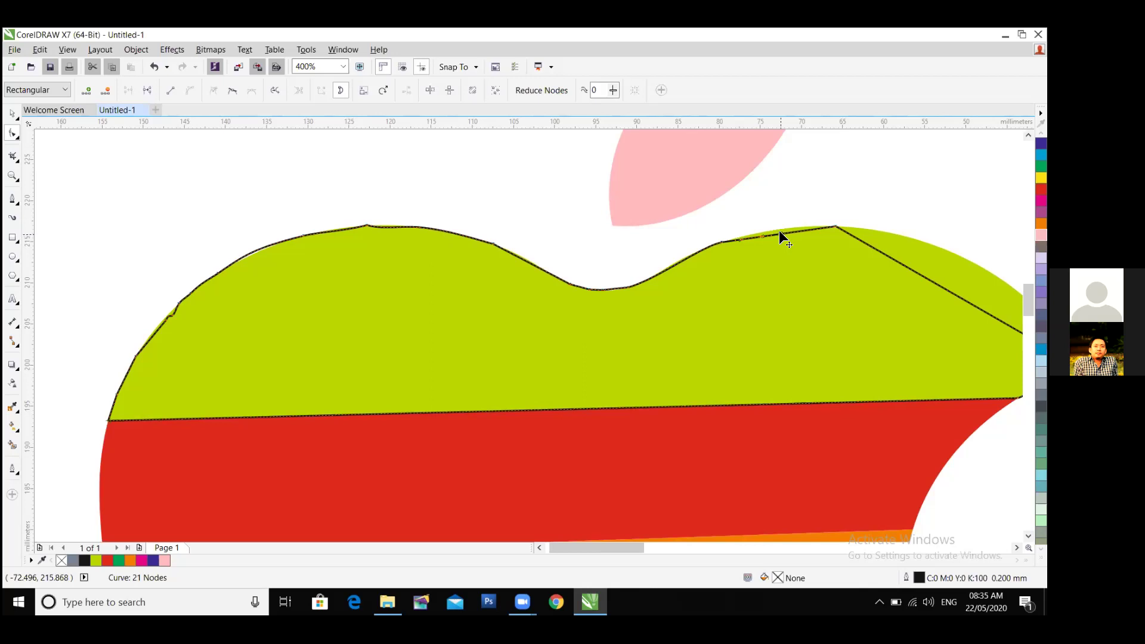
{"action": "left_click_drag", "start_coordinate": [779, 231], "coordinate": [780, 228]}
Convert the straight segment beyond the right peak to a curve and place two new nodes on the green edge.
{"action": "scroll", "coordinate": [834, 273], "scroll_direction": "right", "scroll_amount": 2}
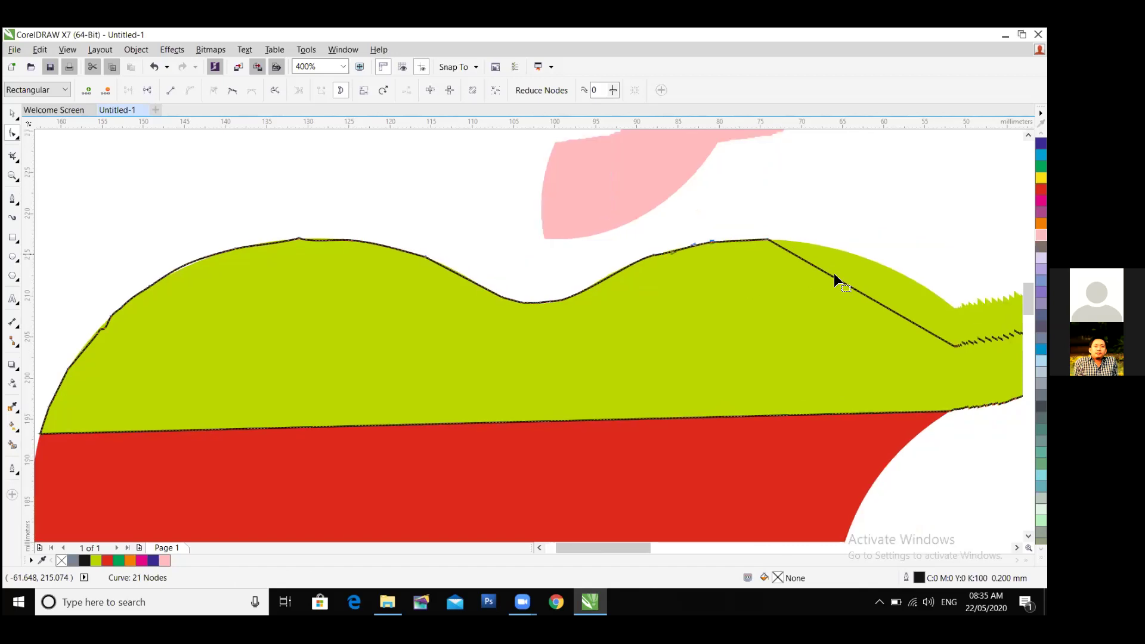
{"action": "scroll", "coordinate": [852, 298], "scroll_direction": "right", "scroll_amount": 1}
{"action": "double_click", "coordinate": [873, 312]}
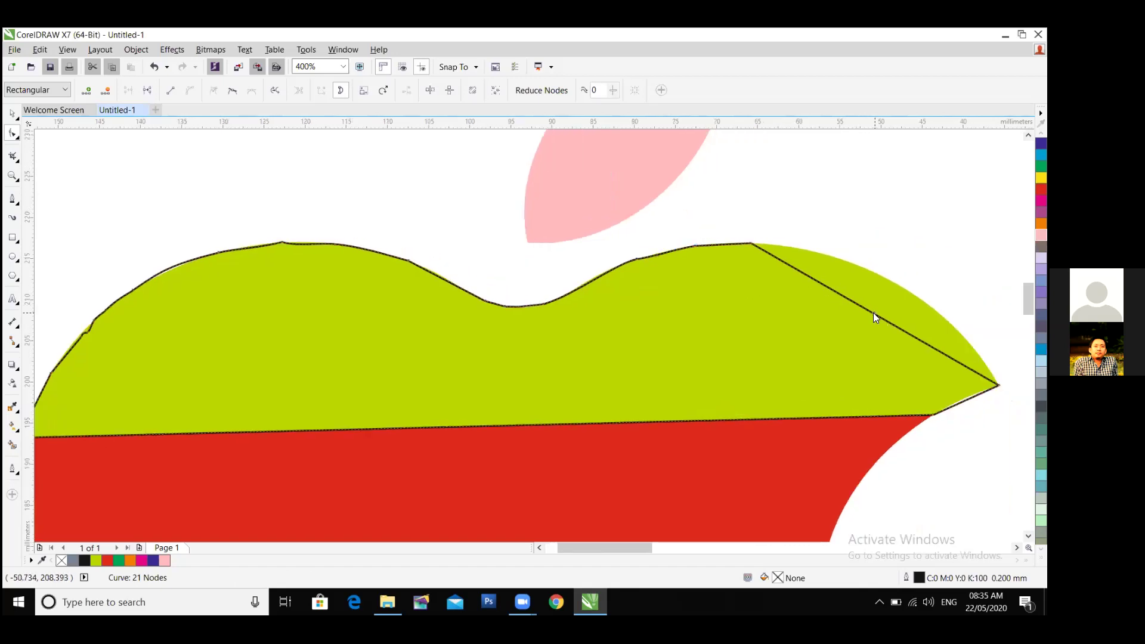
{"action": "right_click", "coordinate": [901, 370]}
{"action": "left_click", "coordinate": [899, 366]}
{"action": "left_click_drag", "start_coordinate": [885, 294], "coordinate": [899, 281]}
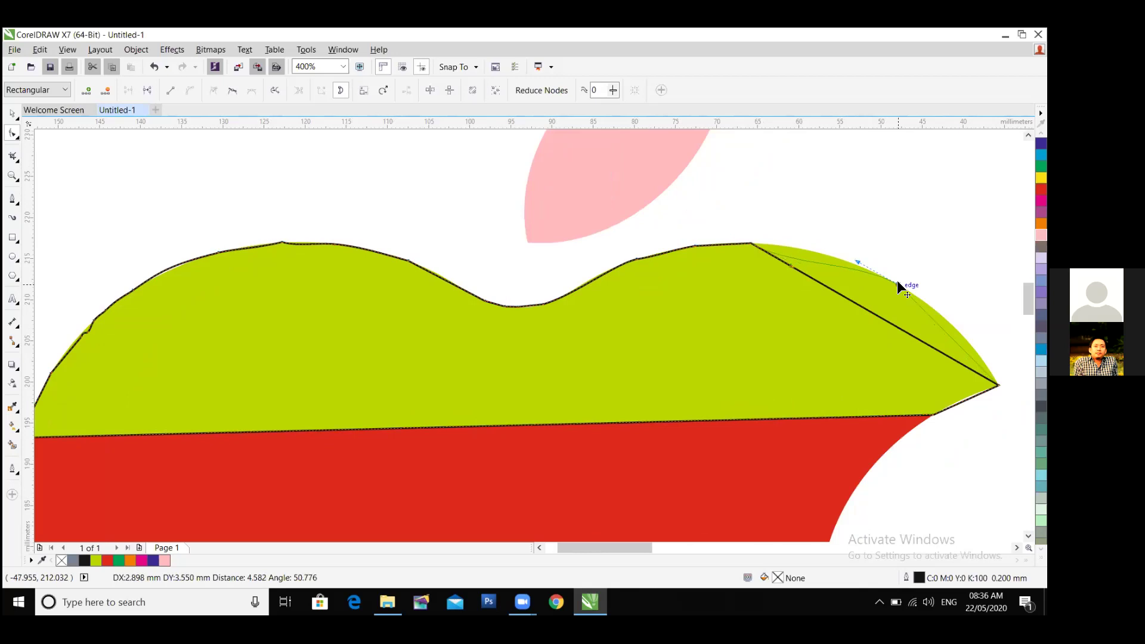
{"action": "left_click_drag", "start_coordinate": [897, 280], "coordinate": [771, 243]}
{"action": "right_click", "coordinate": [768, 246]}
Add a node just above the green band's right tip, convert its segment to a curve and move it onto the edge.
{"action": "left_click", "coordinate": [951, 333]}
{"action": "double_click", "coordinate": [950, 334]}
{"action": "right_click", "coordinate": [950, 336]}
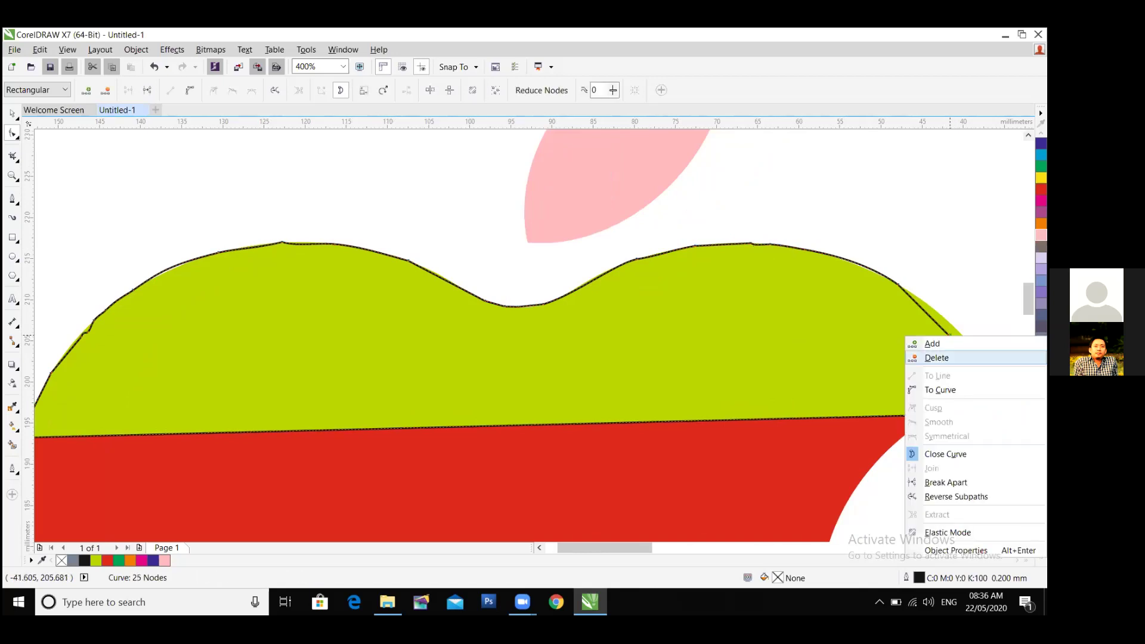
{"action": "left_click", "coordinate": [942, 389]}
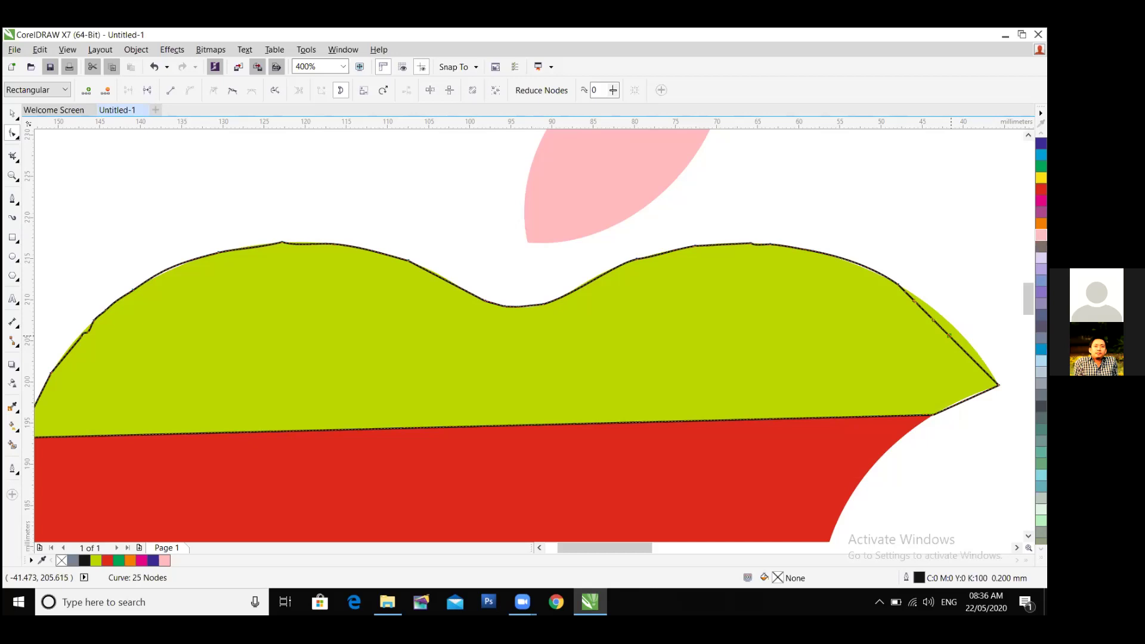
{"action": "left_click_drag", "start_coordinate": [948, 335], "coordinate": [958, 330]}
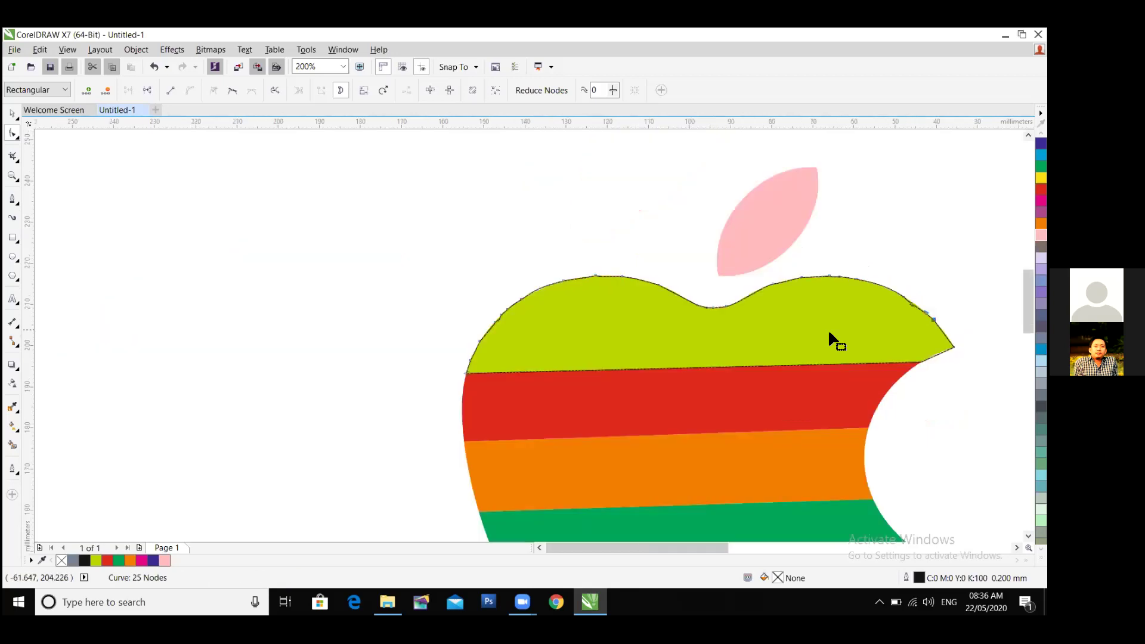
{"action": "scroll", "coordinate": [904, 310], "scroll_direction": "down", "scroll_amount": 2}
{"action": "left_click_drag", "start_coordinate": [779, 327], "coordinate": [618, 320]}
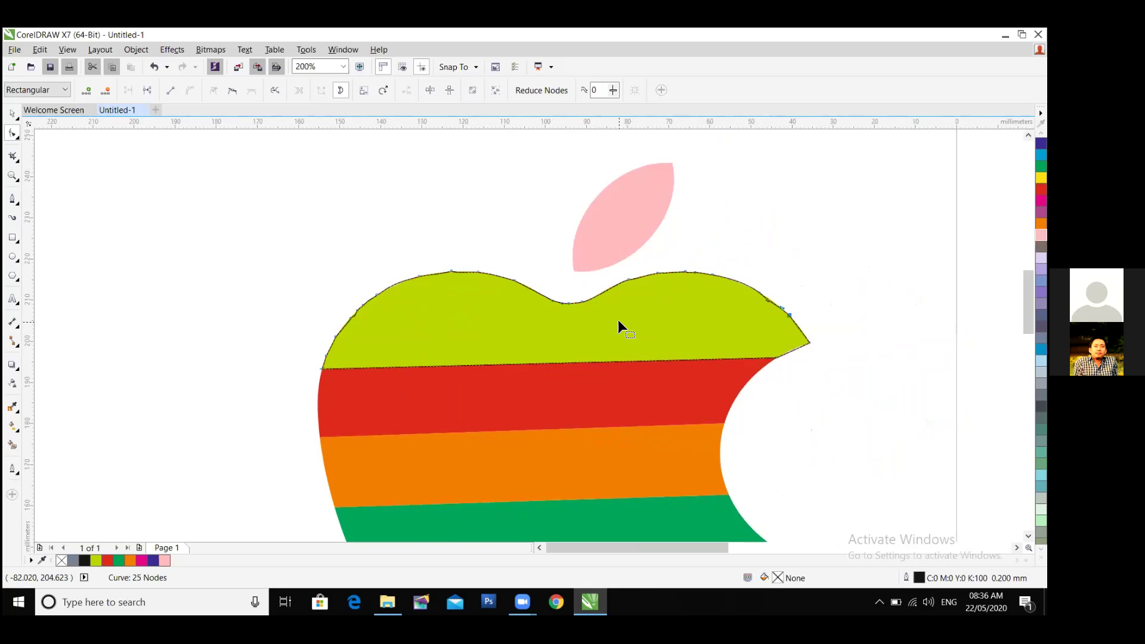
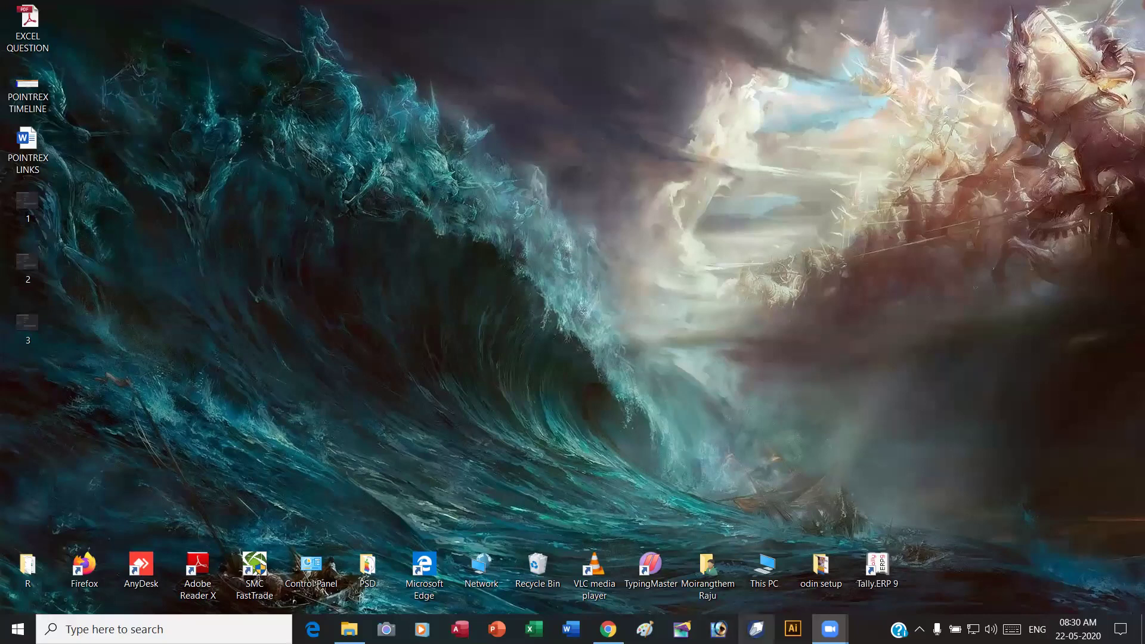
Switch to the blank CorelDRAW 12 drawing and draw a circle about 124 mm in diameter beside the page's left edge.
{"action": "left_click", "coordinate": [757, 629]}
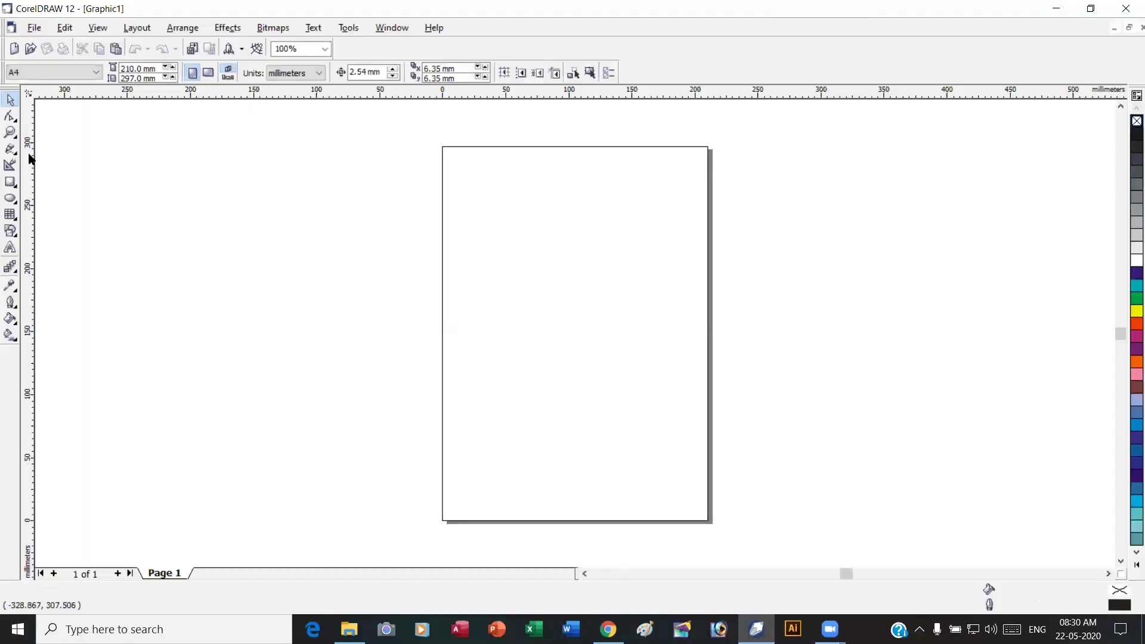
{"action": "left_click", "coordinate": [11, 199]}
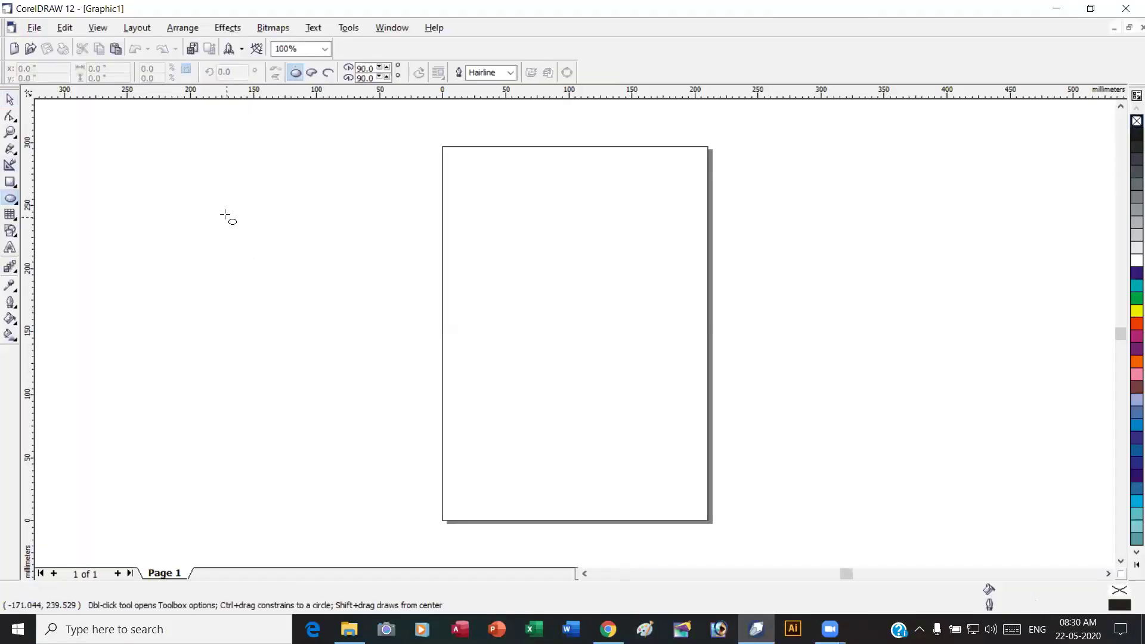
{"action": "mouse_move", "coordinate": [188, 198]}
{"action": "left_mouse_down"}
{"action": "mouse_move", "coordinate": [256, 296]}
{"action": "mouse_move", "coordinate": [325, 360]}
{"action": "left_mouse_up"}
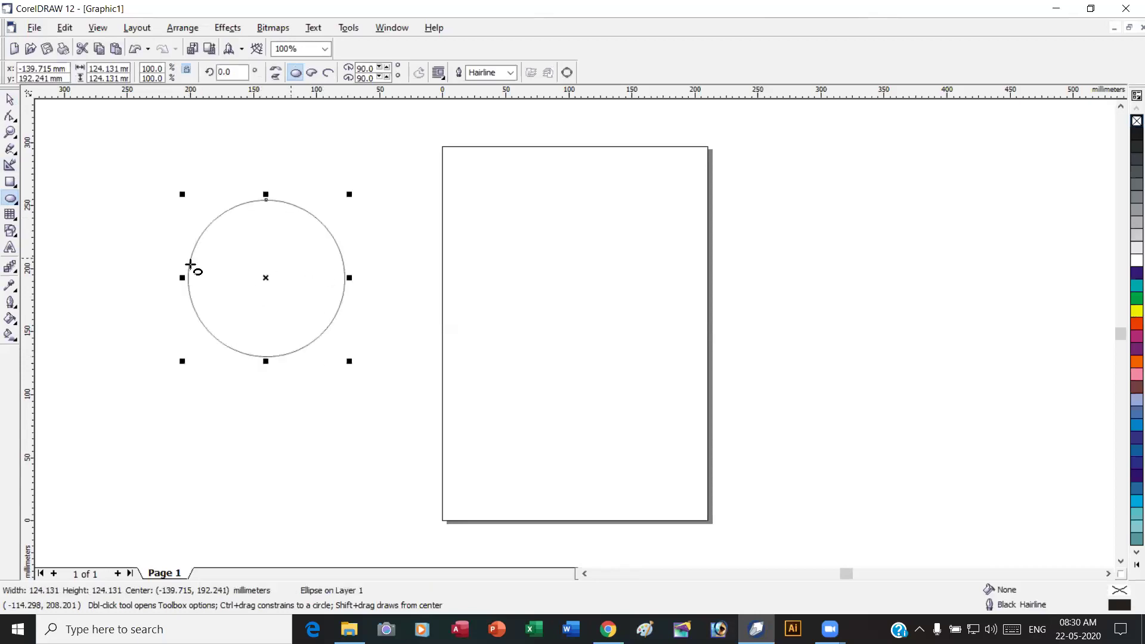
{"action": "key", "text": "Escape"}
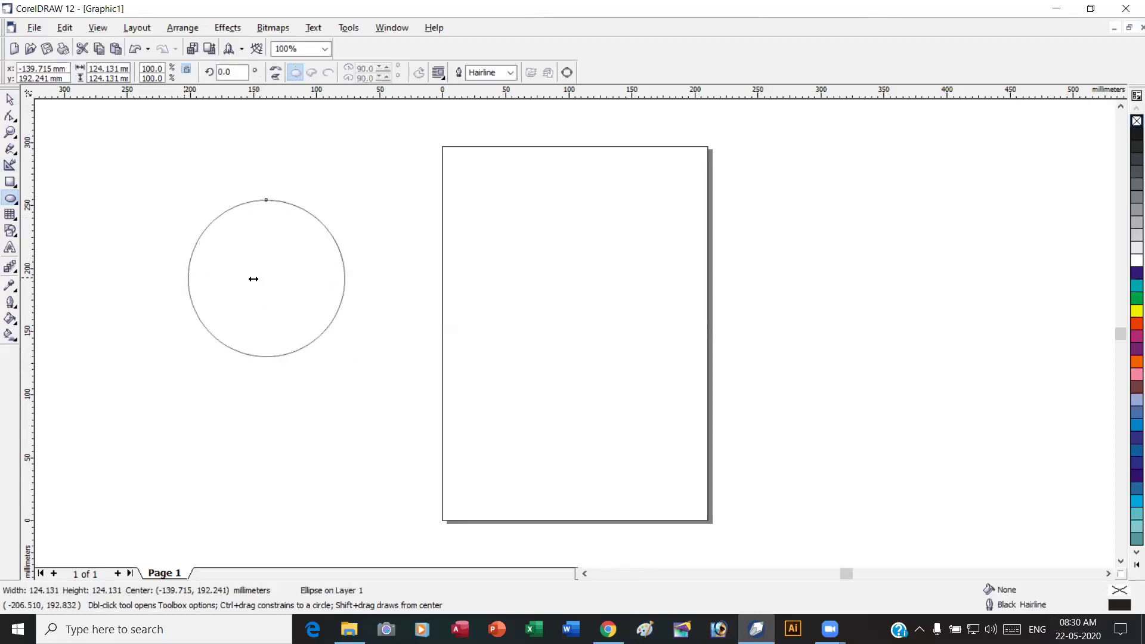
Create a mirrored copy of the circle touching its right side, about 126 mm wide and 124 mm high.
{"action": "left_click_drag", "start_coordinate": [346, 280], "coordinate": [513, 278]}
{"action": "left_click_drag", "start_coordinate": [498, 278], "coordinate": [502, 282]}
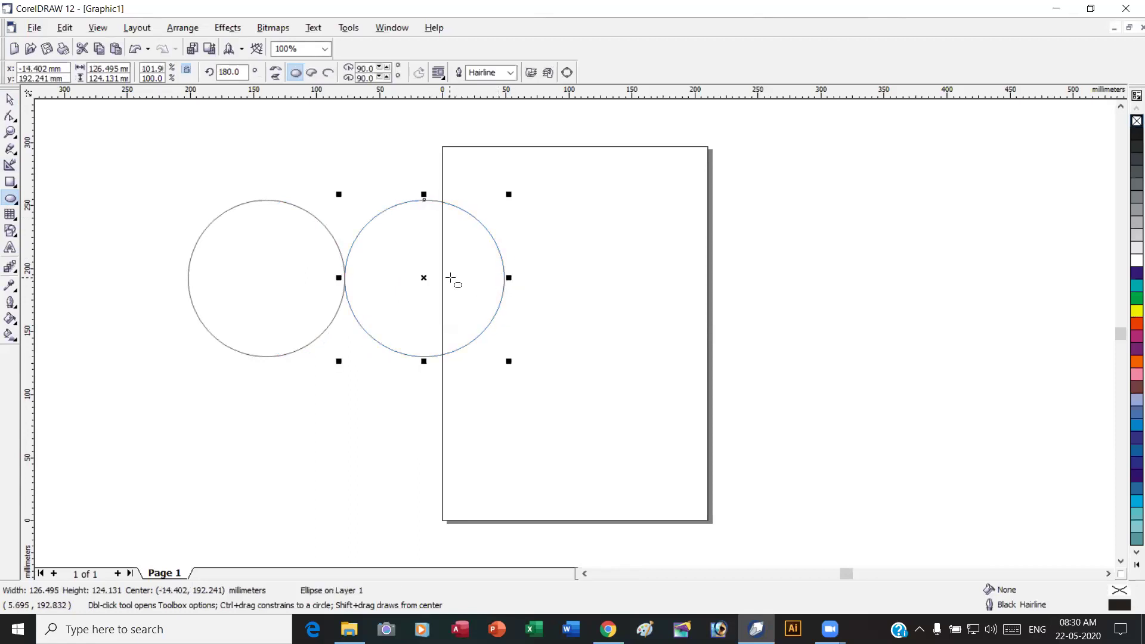
{"action": "key", "text": "space"}
{"action": "left_click", "coordinate": [424, 265]}
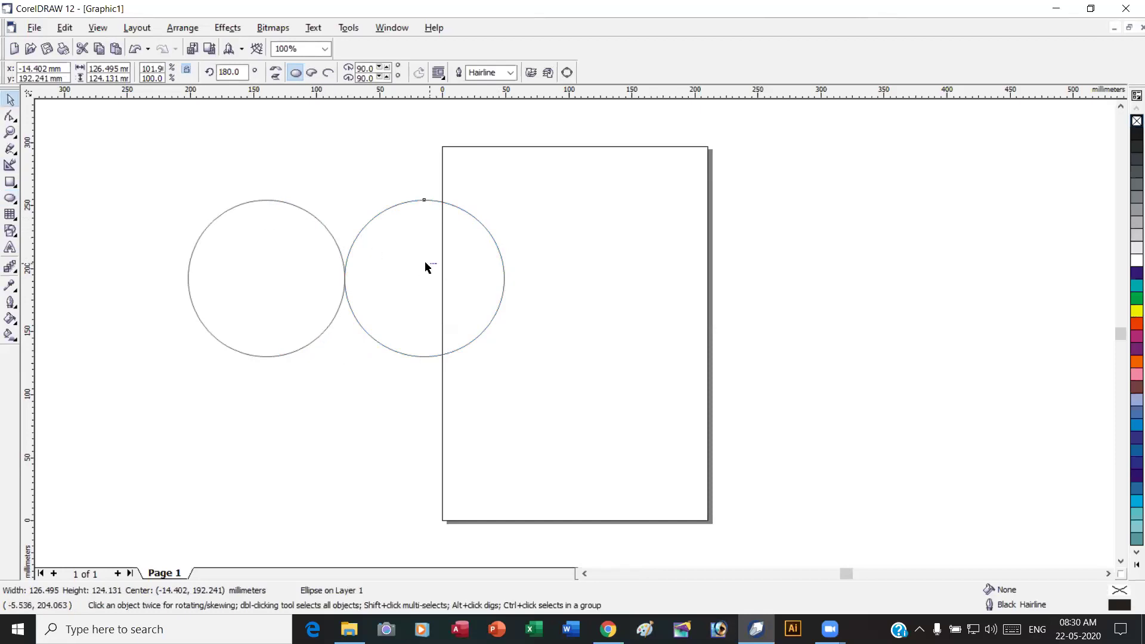
Nudge the right circle left until it overlaps the other circle, with its centre at about x -96 mm.
{"action": "left_click", "coordinate": [500, 257]}
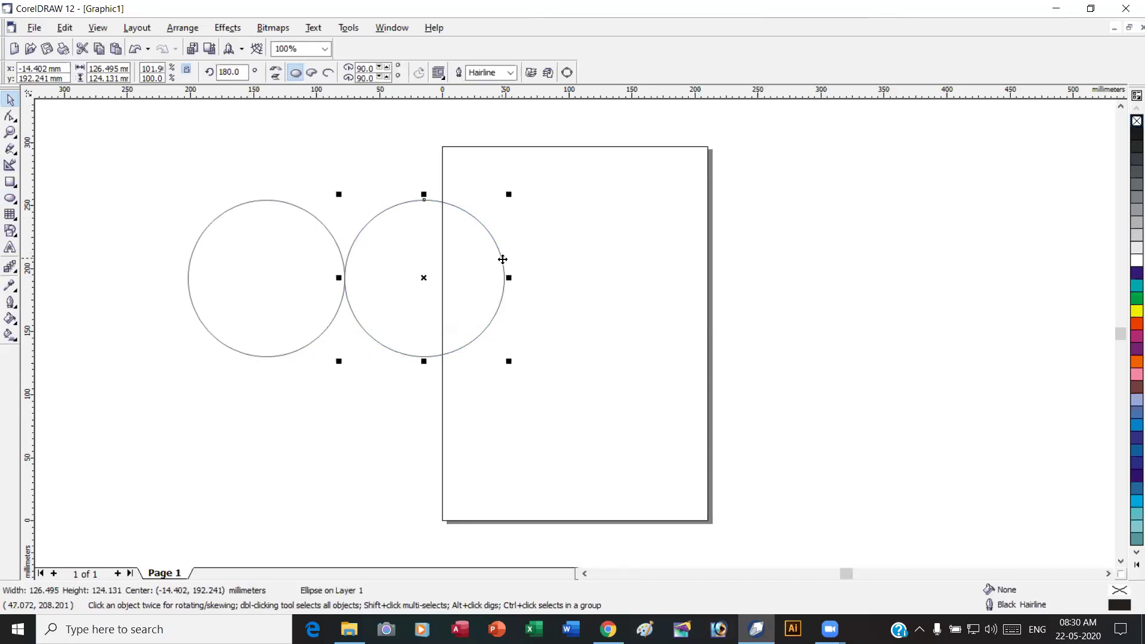
{"action": "key", "text": "Left"}
{"action": "key", "text": "Left"}
{"action": "key", "text": "Left"}
{"action": "key", "text": "Left"}
{"action": "key", "text": "Left"}
{"action": "key", "text": "Left"}
{"action": "key", "text": "Left"}
{"action": "key", "text": "Left"}
{"action": "key", "text": "Left"}
{"action": "key", "text": "Left"}
{"action": "key", "text": "Left"}
{"action": "key", "text": "Left"}
{"action": "key", "text": "Left"}
{"action": "key", "text": "Left"}
{"action": "key", "text": "Left"}
{"action": "key", "text": "Left"}
{"action": "key", "text": "Left"}
{"action": "key", "text": "Left"}
{"action": "key", "text": "Left"}
{"action": "key", "text": "Left"}
{"action": "key", "text": "Left"}
{"action": "key", "text": "Left"}
{"action": "key", "text": "Left"}
{"action": "key", "text": "Left"}
{"action": "key", "text": "Left"}
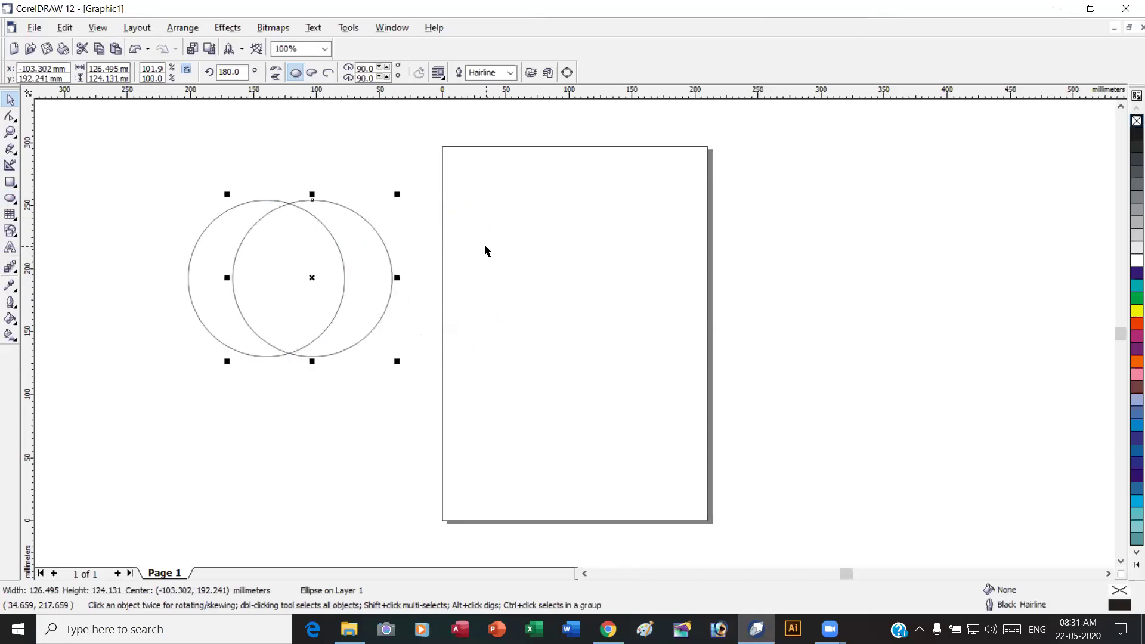
{"action": "key", "text": "Right"}
{"action": "key", "text": "Right"}
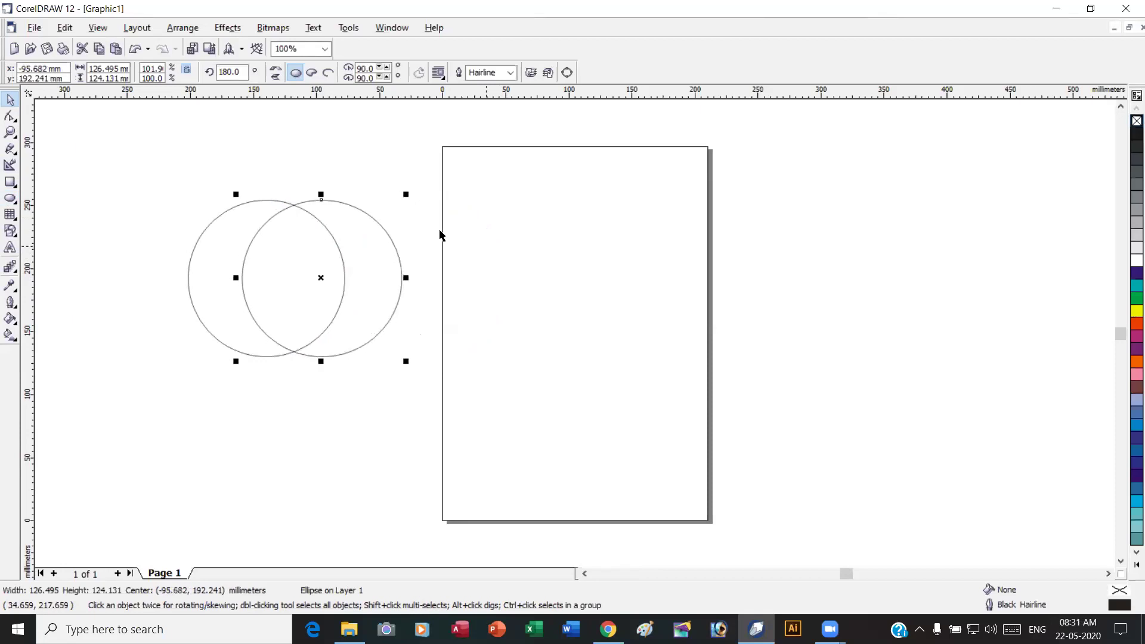
Select both overlapping circles and weld them into a single outline.
{"action": "left_click", "coordinate": [11, 116]}
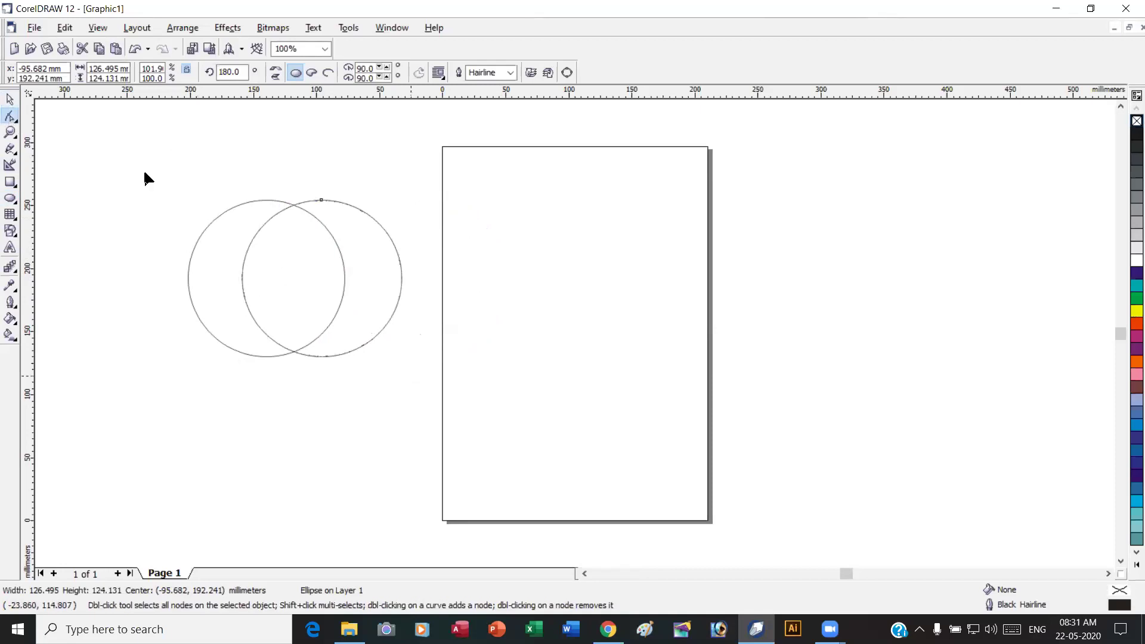
{"action": "left_click", "coordinate": [10, 99]}
{"action": "left_click_drag", "start_coordinate": [136, 156], "coordinate": [424, 400]}
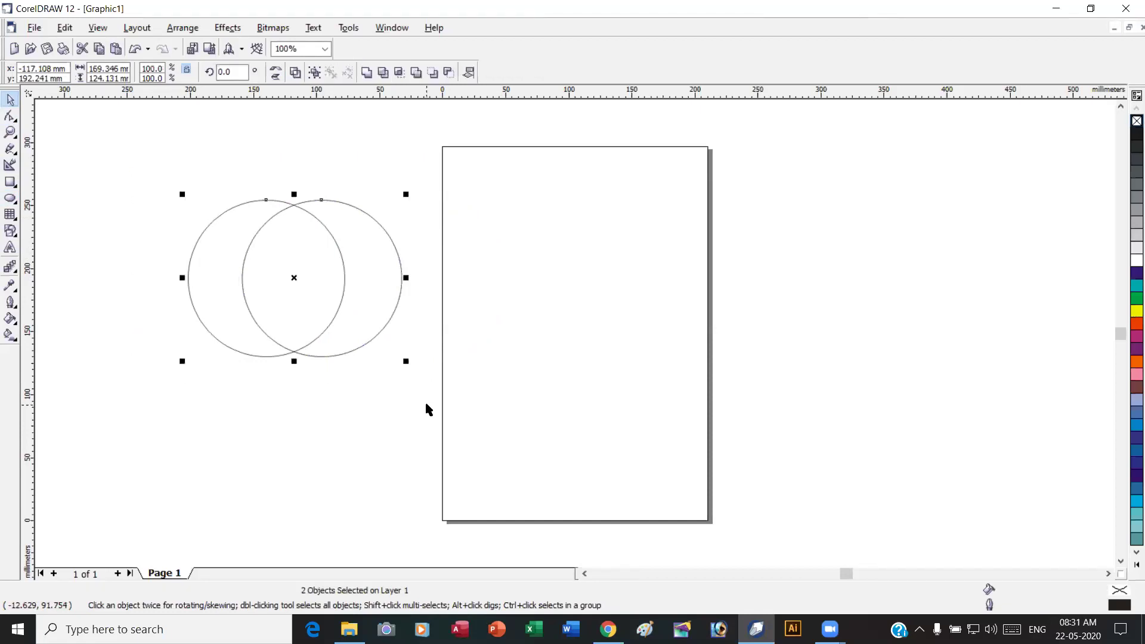
{"action": "left_click", "coordinate": [366, 73]}
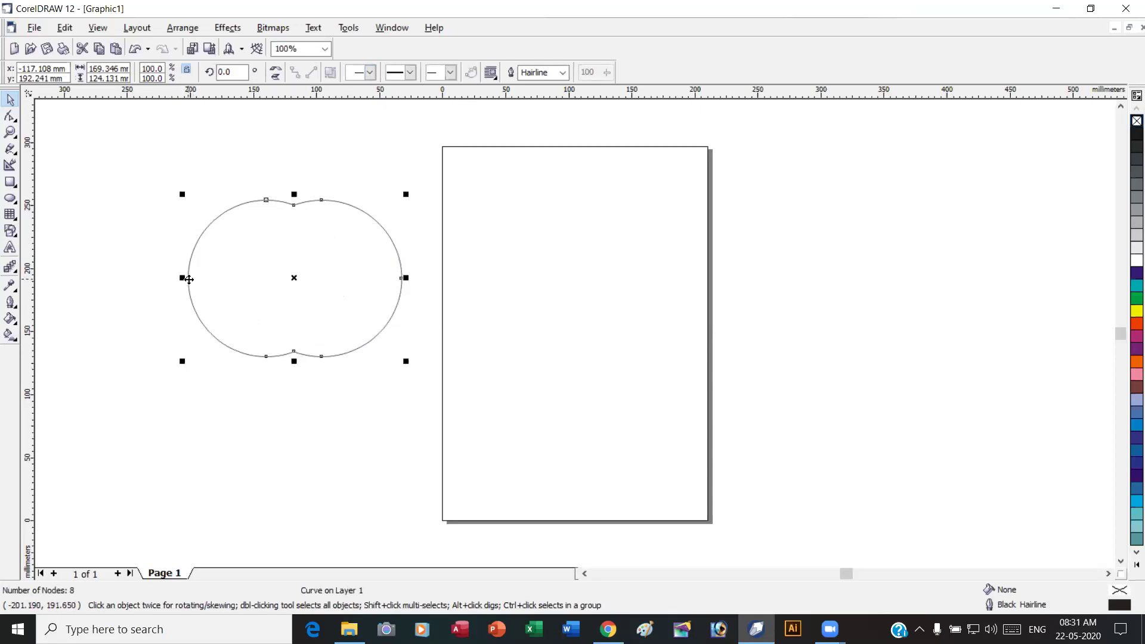
Make the node at the outline's upper notch smooth.
{"action": "left_click", "coordinate": [10, 115]}
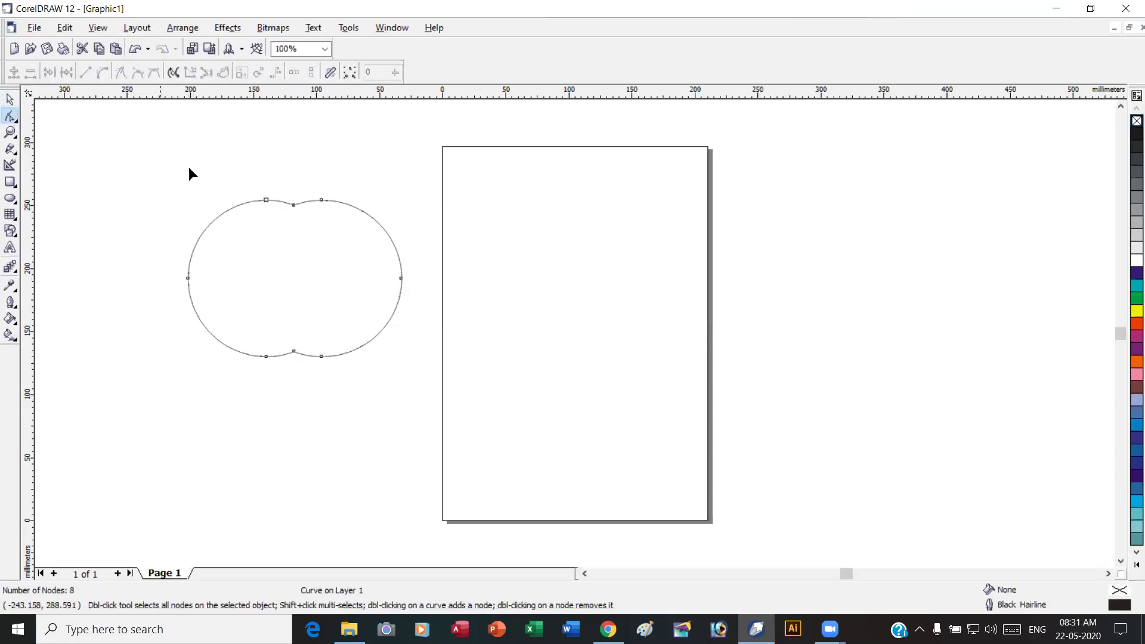
{"action": "right_click", "coordinate": [293, 203]}
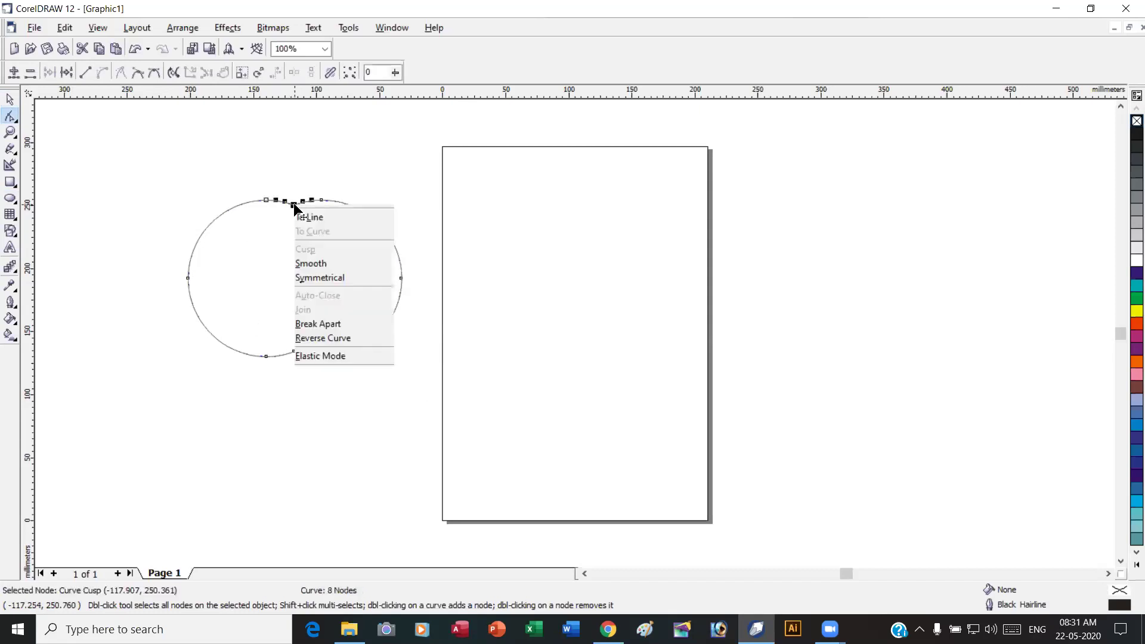
{"action": "left_click", "coordinate": [328, 293]}
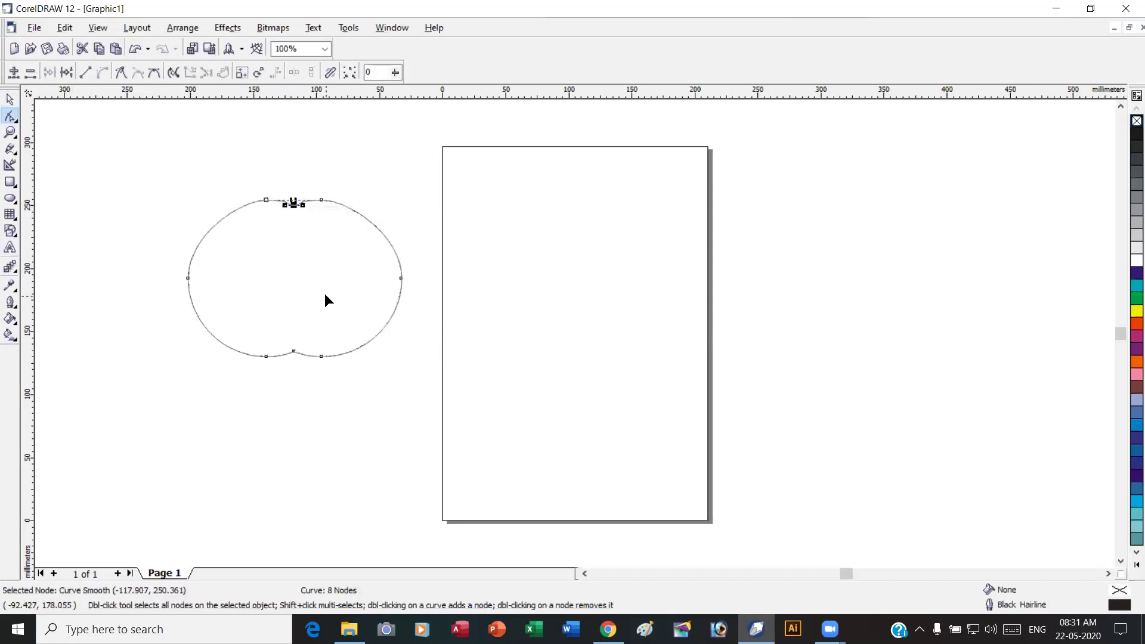
Raise the nodes beside the upper notch and lift both side nodes to form the apple's shoulders.
{"action": "mouse_move", "coordinate": [262, 199]}
{"action": "left_mouse_down"}
{"action": "mouse_move", "coordinate": [327, 186]}
{"action": "mouse_move", "coordinate": [261, 191]}
{"action": "left_mouse_up"}
{"action": "left_click", "coordinate": [188, 278]}
{"action": "left_click_drag", "start_coordinate": [188, 279], "coordinate": [190, 239]}
{"action": "left_click_drag", "start_coordinate": [400, 279], "coordinate": [396, 230]}
Make the lower notch node smooth and shift the right side node slightly outward to about (-33.6, 226.5) mm.
{"action": "right_click", "coordinate": [294, 353]}
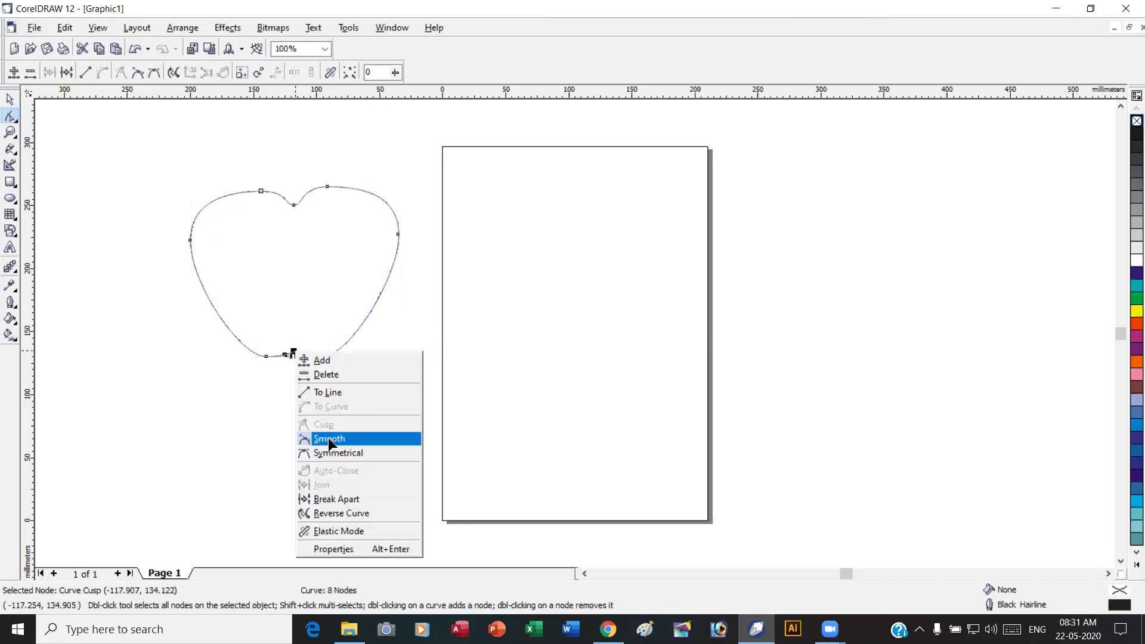
{"action": "left_click", "coordinate": [329, 440]}
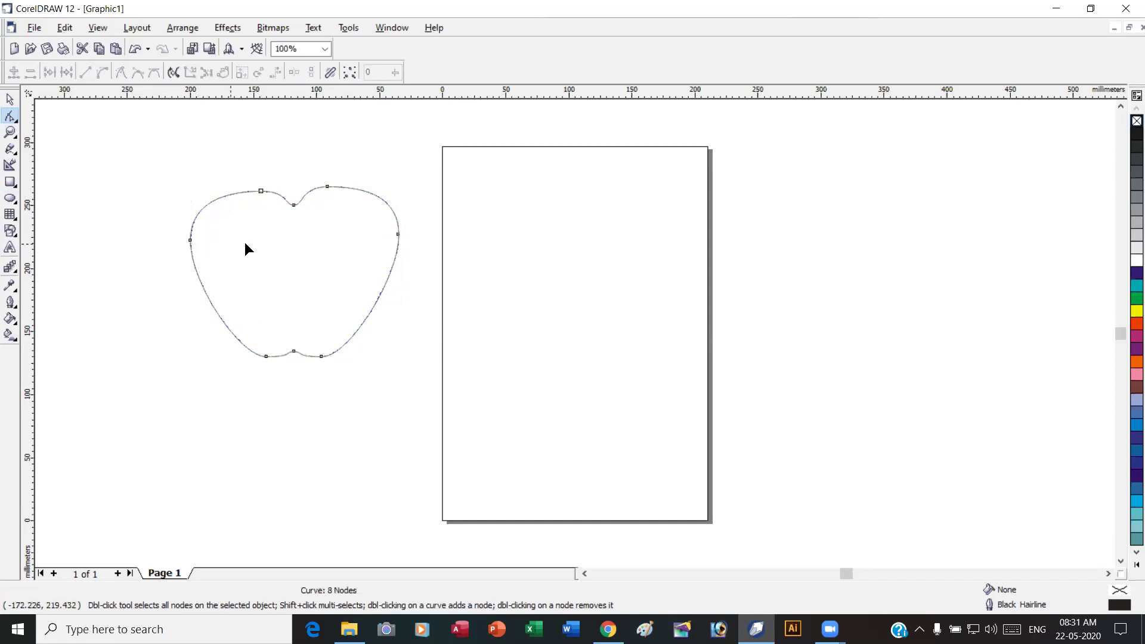
{"action": "mouse_move", "coordinate": [398, 234]}
{"action": "left_mouse_down"}
{"action": "mouse_move", "coordinate": [398, 224]}
{"action": "mouse_move", "coordinate": [399, 238]}
{"action": "left_mouse_up"}
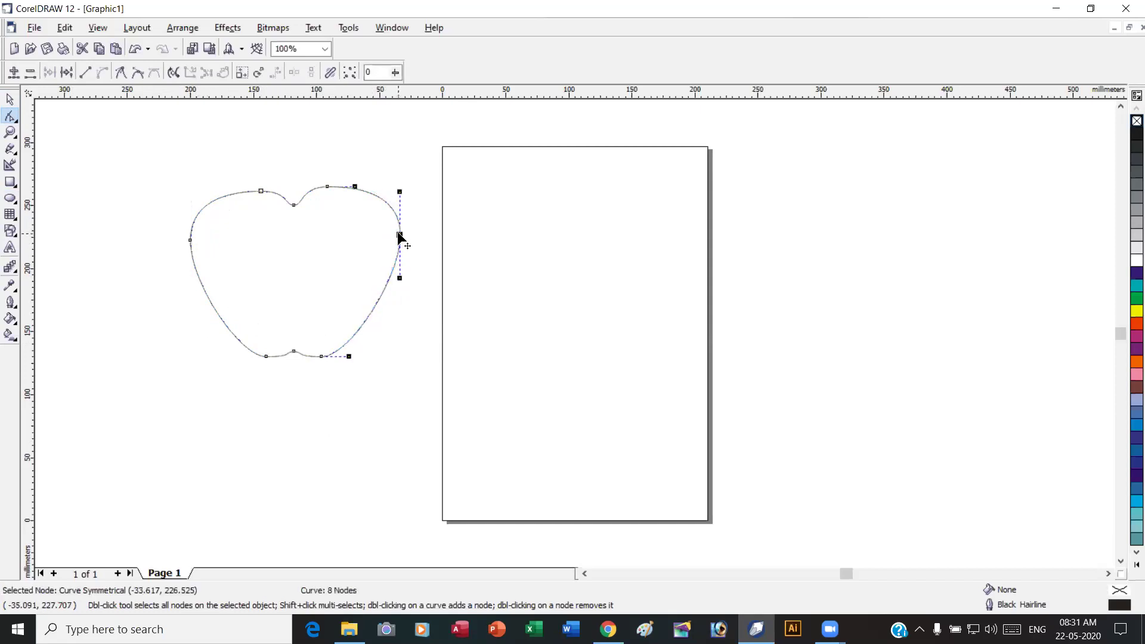
Add cusp nodes on the apple's right edge, one near the shoulder and one near the lower right.
{"action": "double_click", "coordinate": [398, 221]}
{"action": "right_click", "coordinate": [399, 225]}
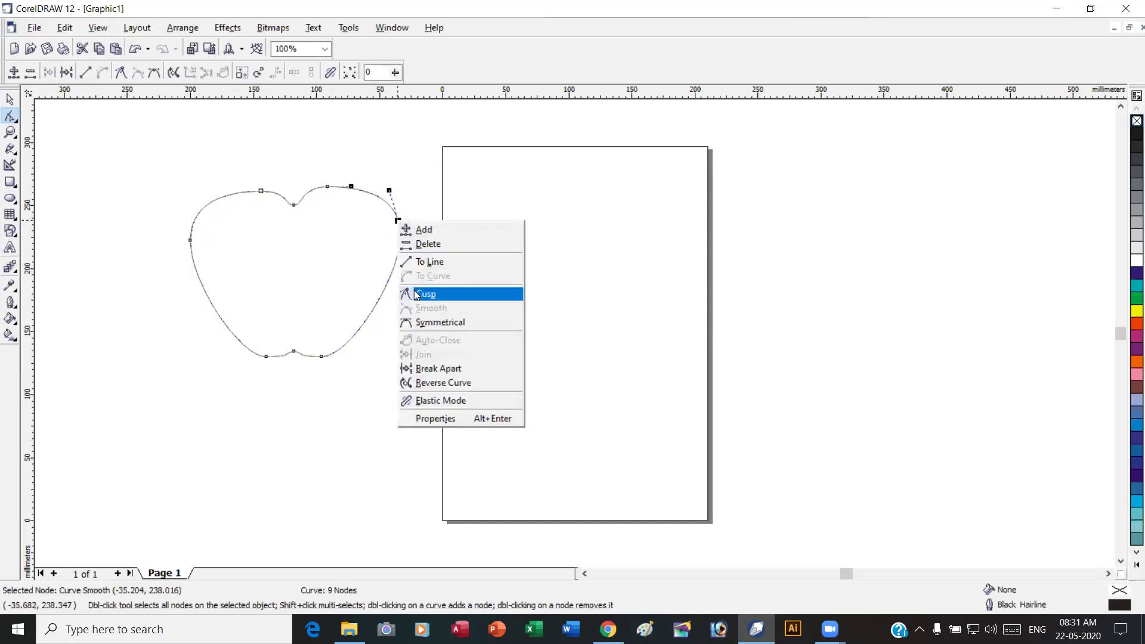
{"action": "left_click", "coordinate": [392, 313]}
{"action": "double_click", "coordinate": [364, 320]}
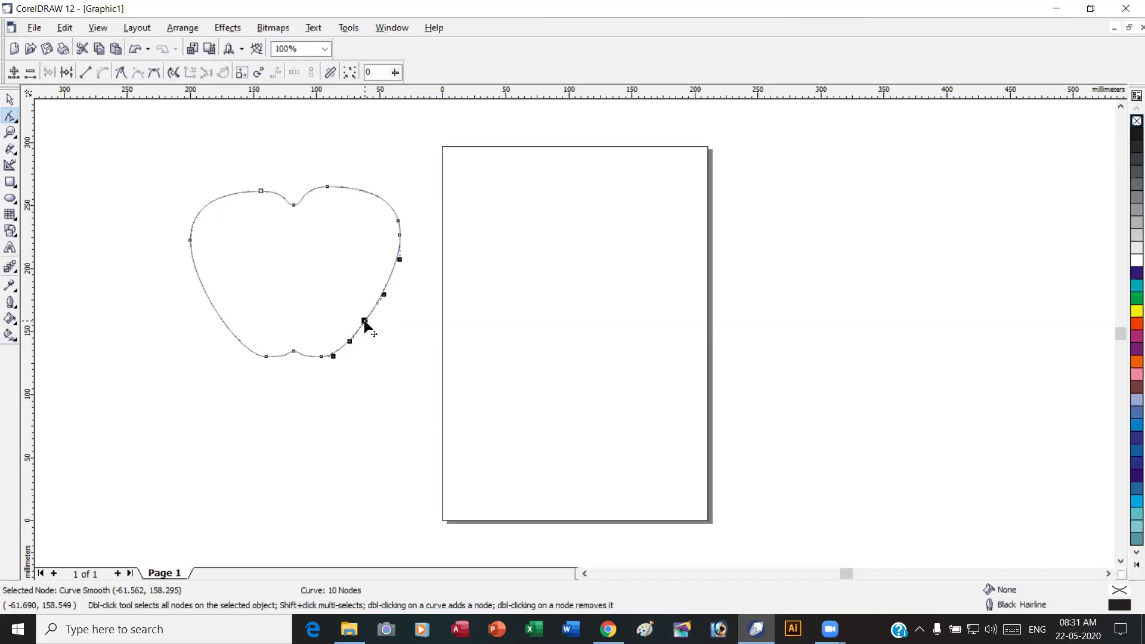
{"action": "right_click", "coordinate": [363, 320]}
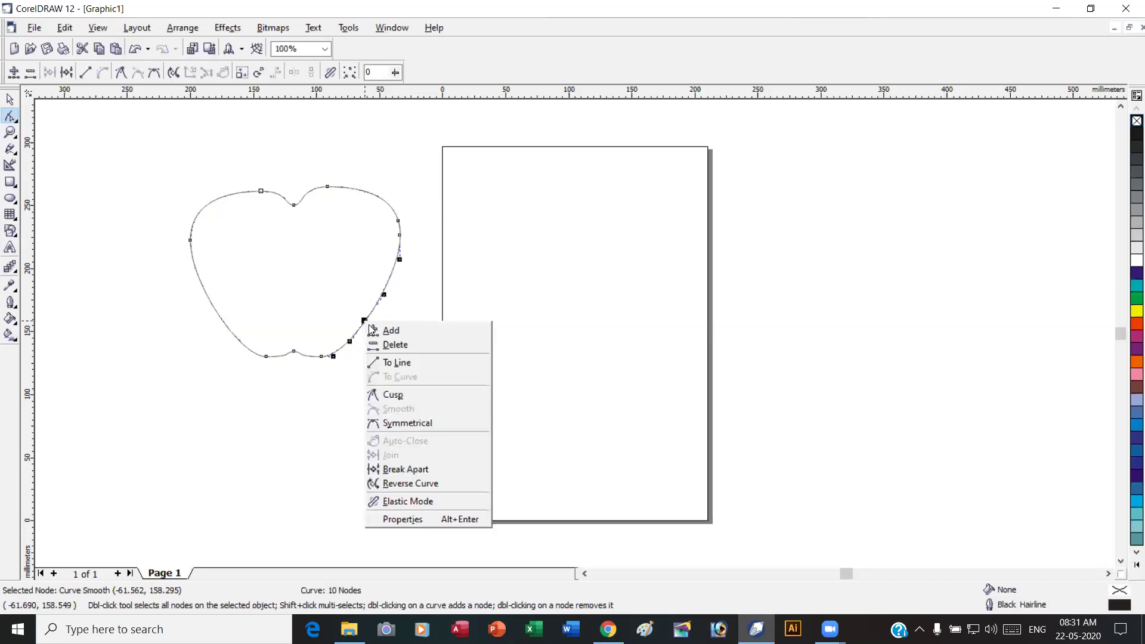
{"action": "left_click", "coordinate": [393, 395]}
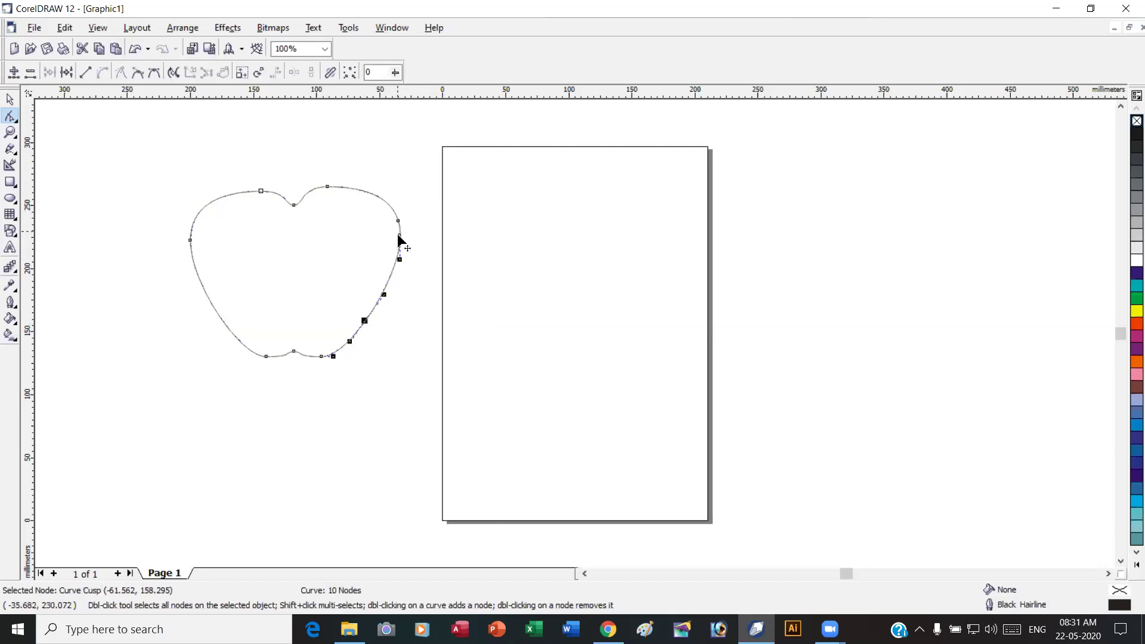
Delete the right side node lying between the two new cusp nodes.
{"action": "left_click", "coordinate": [400, 236]}
{"action": "right_click", "coordinate": [399, 238]}
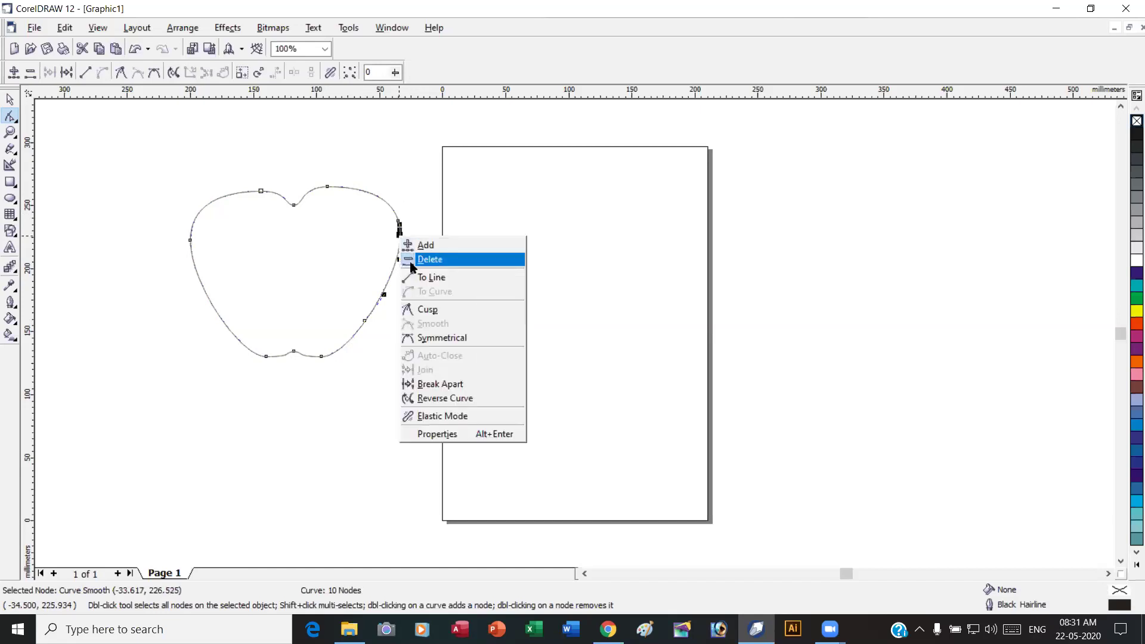
{"action": "left_click", "coordinate": [411, 258]}
Bend the segment between the two cusp nodes inward with its control handles to form the apple's bite.
{"action": "left_click", "coordinate": [398, 221]}
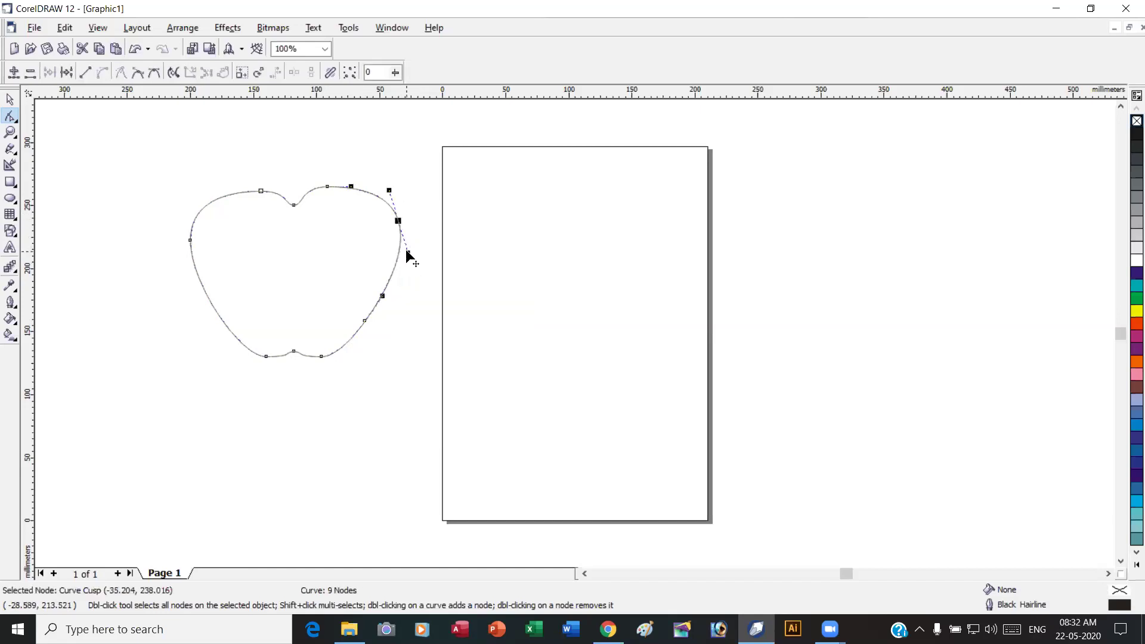
{"action": "left_click_drag", "start_coordinate": [366, 250], "coordinate": [364, 322]}
{"action": "left_click", "coordinate": [365, 320]}
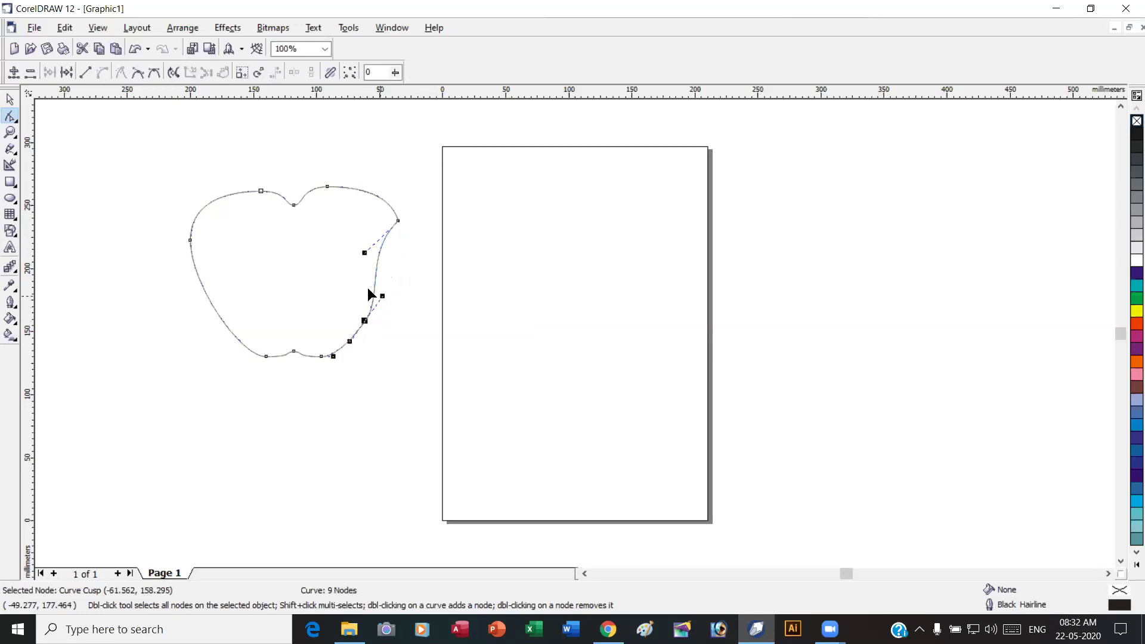
{"action": "left_click", "coordinate": [360, 296]}
{"action": "left_click", "coordinate": [365, 321]}
{"action": "left_click_drag", "start_coordinate": [381, 297], "coordinate": [353, 271]}
{"action": "left_click", "coordinate": [370, 254]}
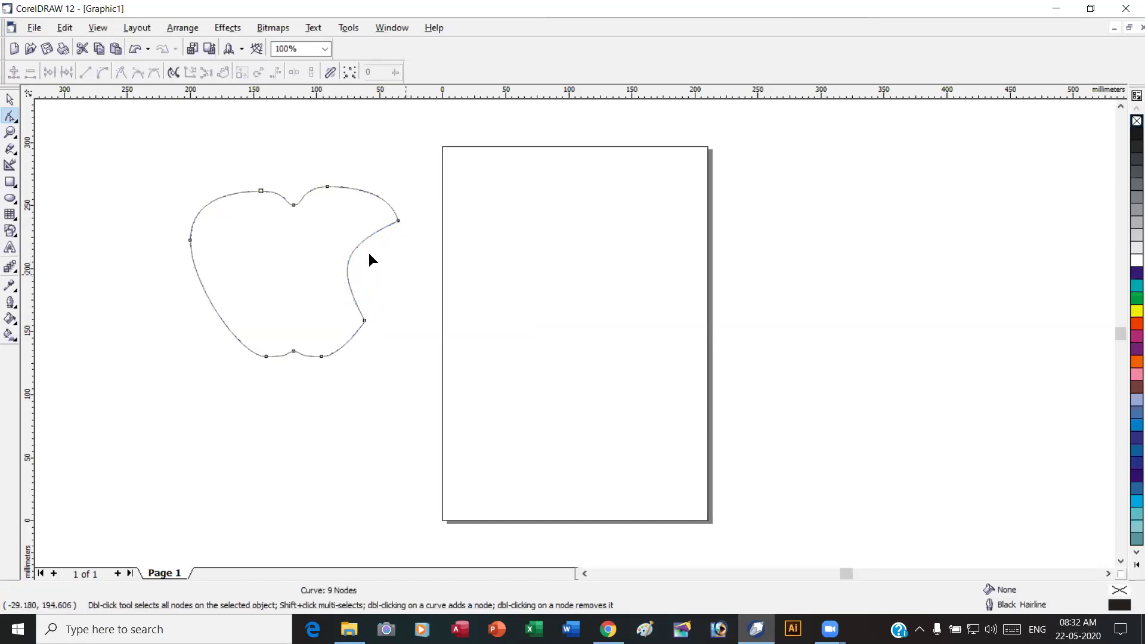
Move the finished apple outline to the empty area right of the page, centred at about (406, 160) mm.
{"action": "left_click", "coordinate": [8, 98]}
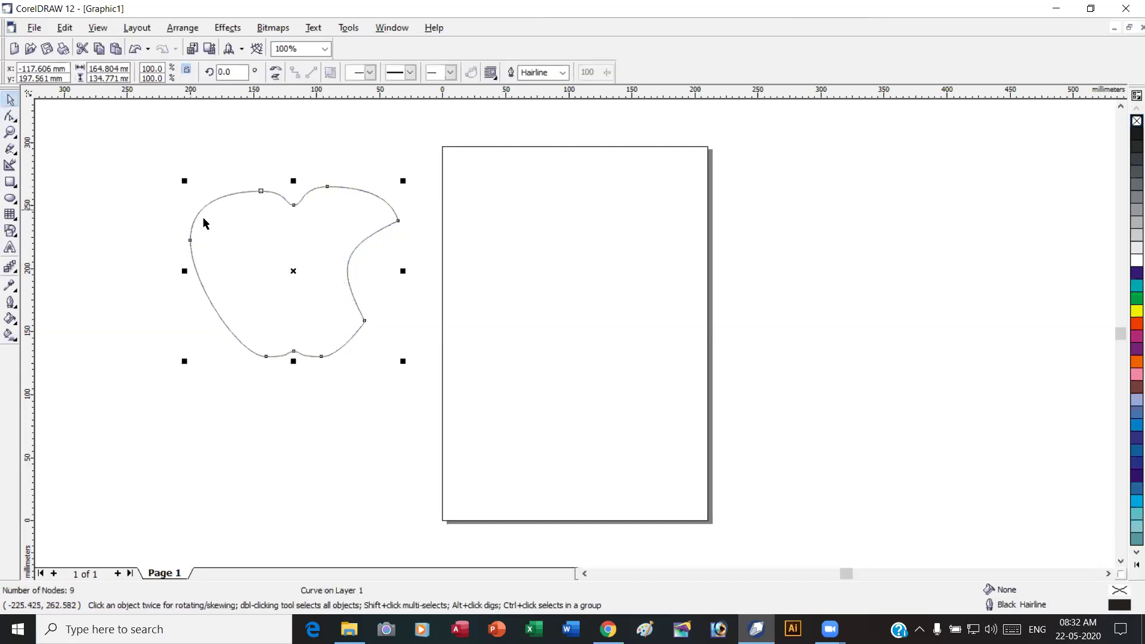
{"action": "left_click", "coordinate": [313, 190]}
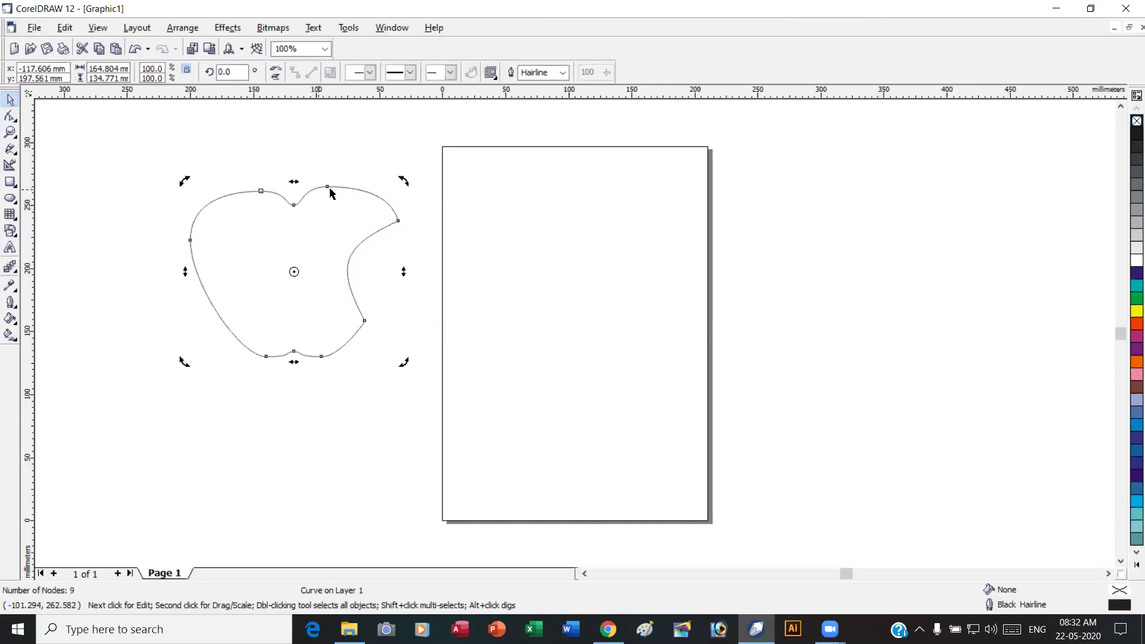
{"action": "left_click", "coordinate": [332, 187]}
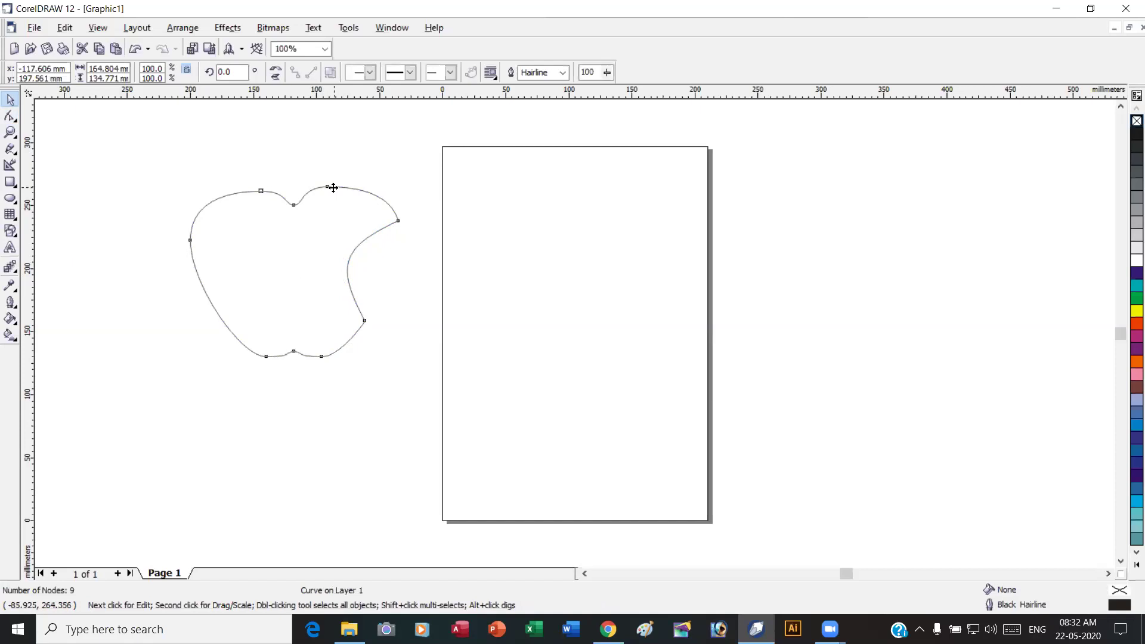
{"action": "left_click", "coordinate": [254, 230]}
{"action": "left_click_drag", "start_coordinate": [225, 192], "coordinate": [884, 239]}
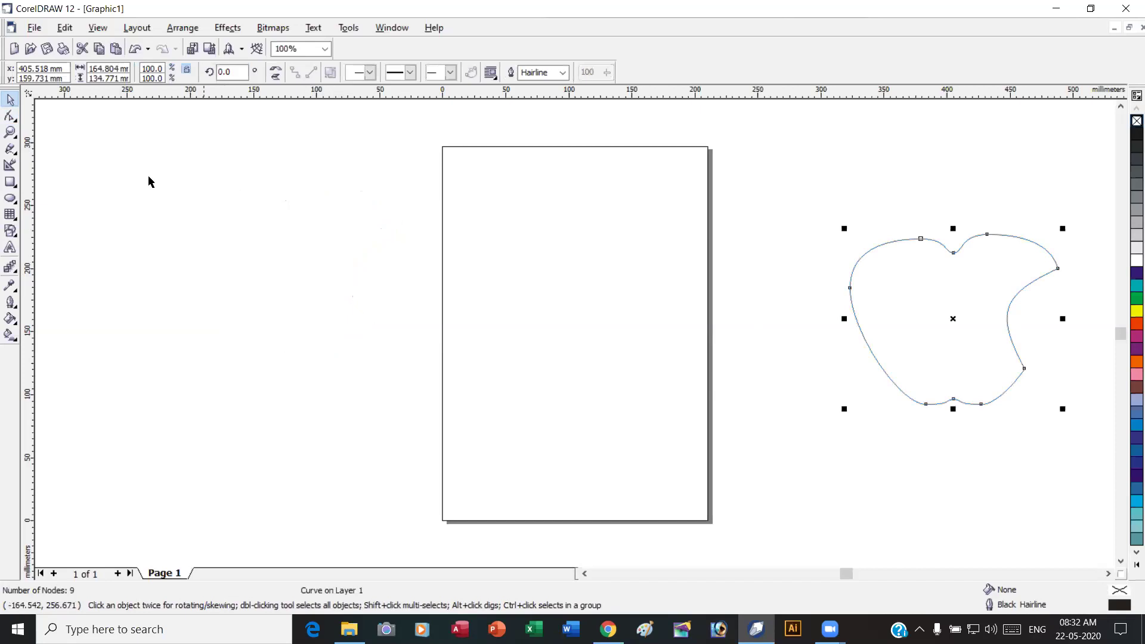
Draw a graph-paper grid of 1 column and 5 rows, about 243 by 161 mm, left of the page.
{"action": "left_click", "coordinate": [13, 218]}
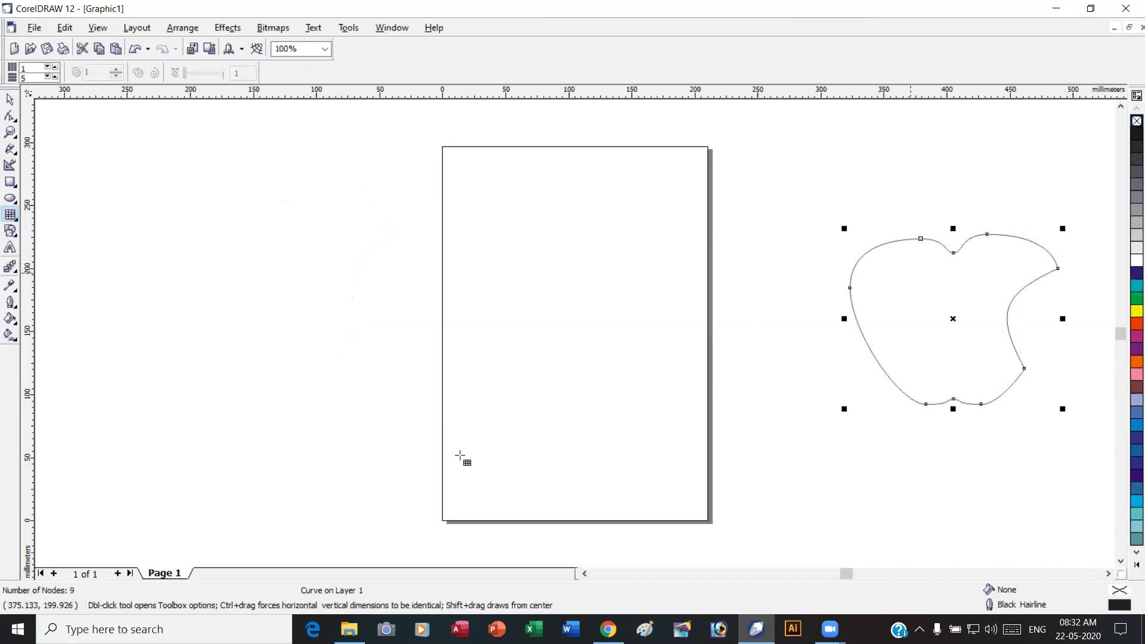
{"action": "left_click_drag", "start_coordinate": [99, 223], "coordinate": [403, 424]}
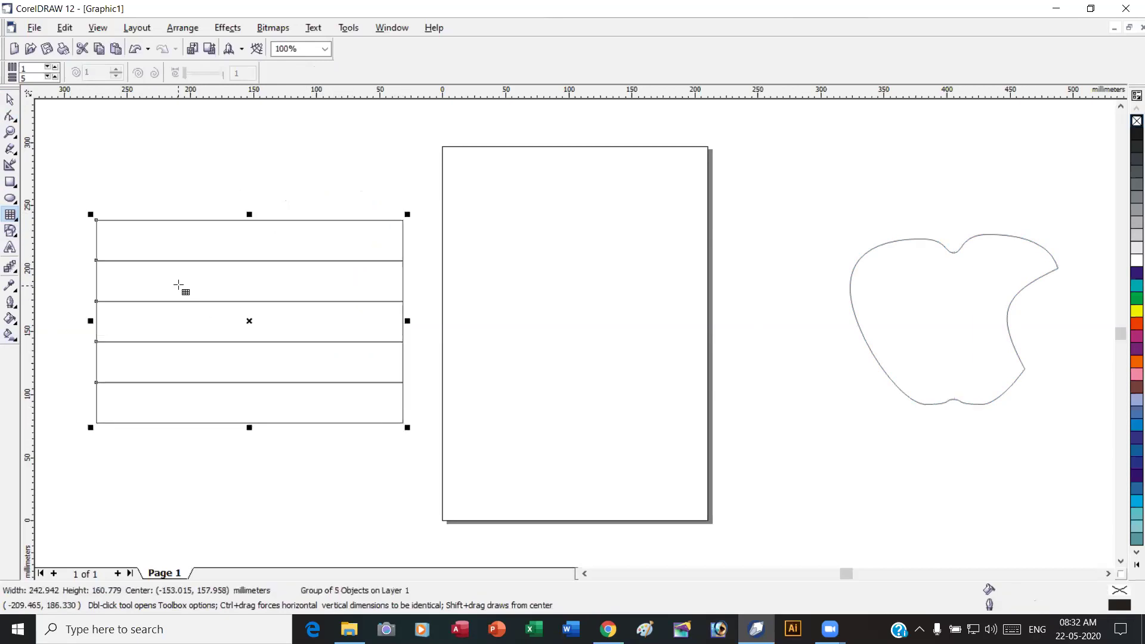
{"action": "left_click", "coordinate": [8, 103]}
Ungroup the grid into separate bands and fill the top band green.
{"action": "left_click_drag", "start_coordinate": [70, 180], "coordinate": [416, 484]}
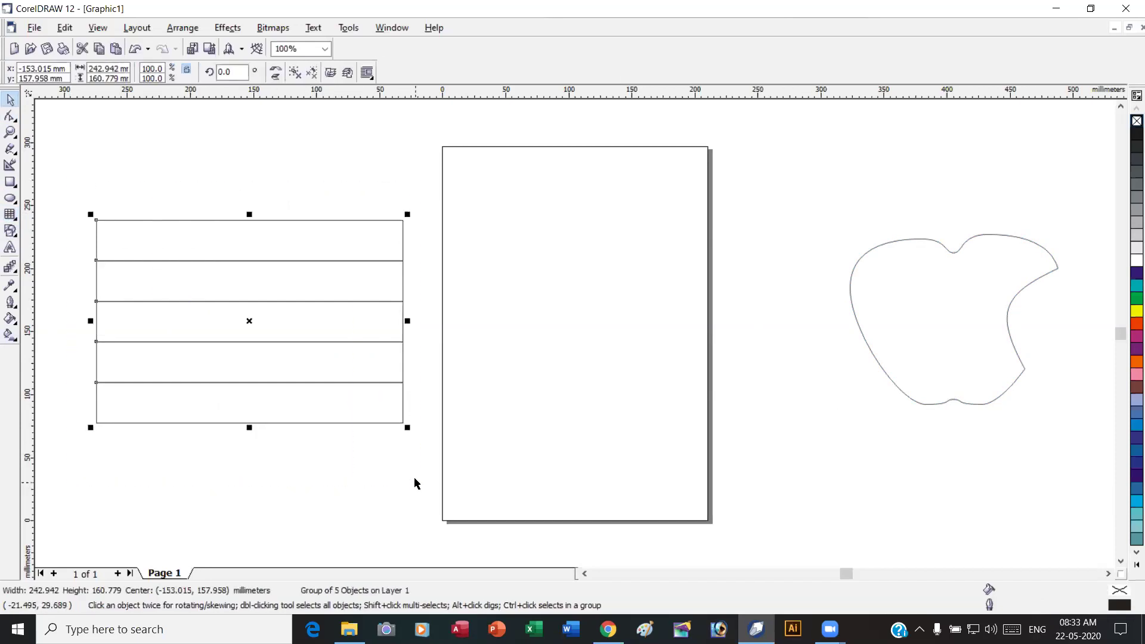
{"action": "left_click", "coordinate": [312, 73]}
{"action": "left_click", "coordinate": [242, 225]}
{"action": "left_click", "coordinate": [244, 220]}
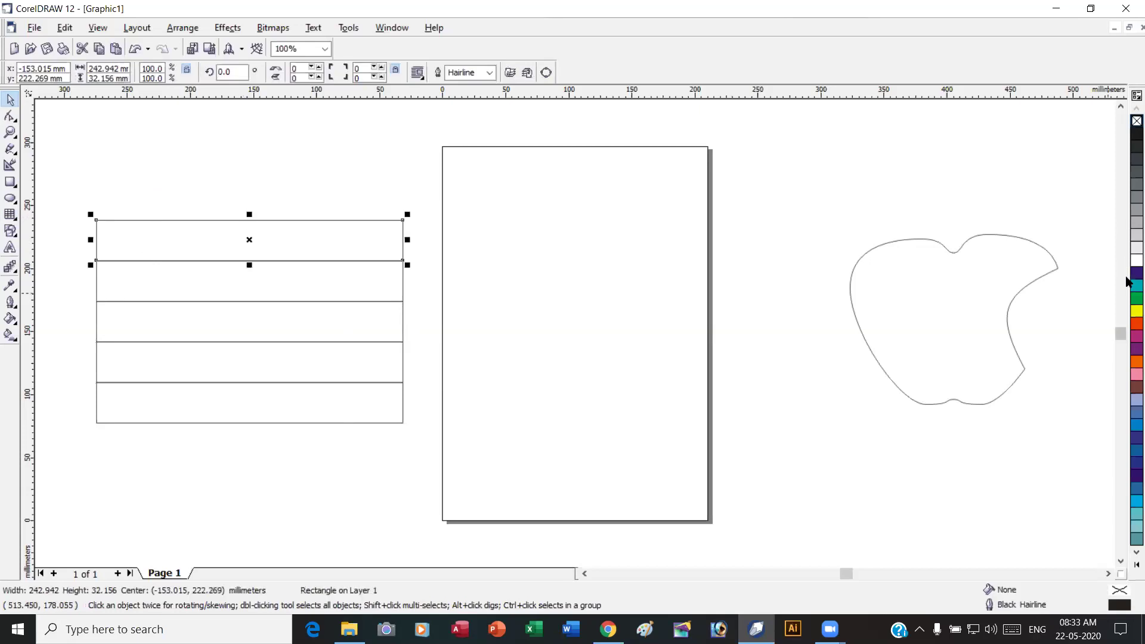
{"action": "left_click", "coordinate": [1127, 297]}
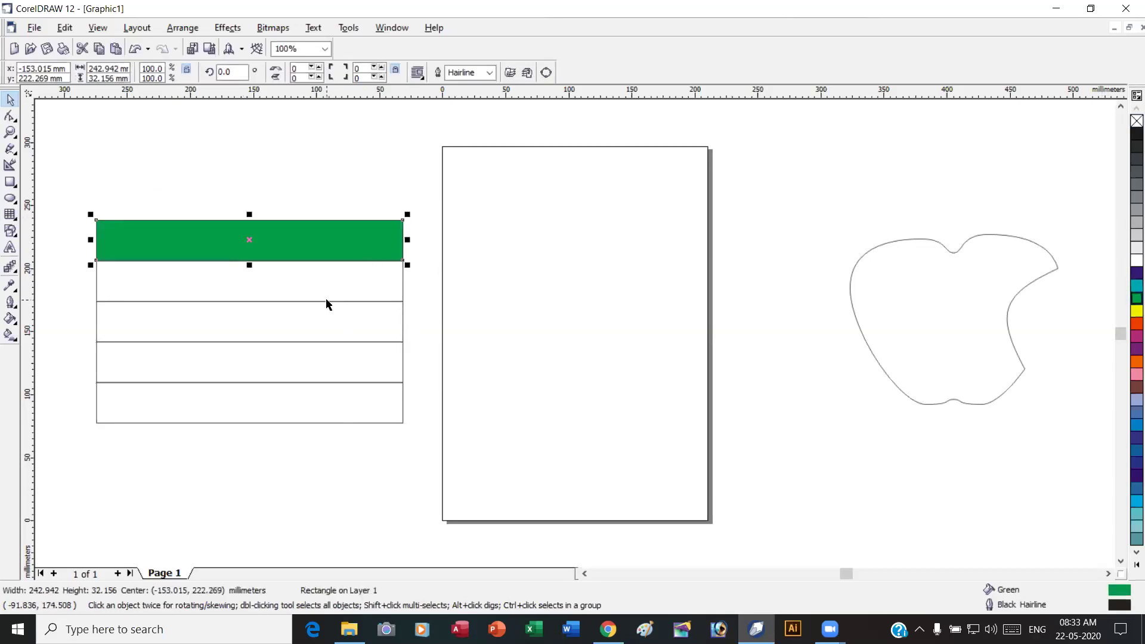
Fill the middle band yellow, the second band cyan and the fourth band orange.
{"action": "left_click", "coordinate": [326, 302]}
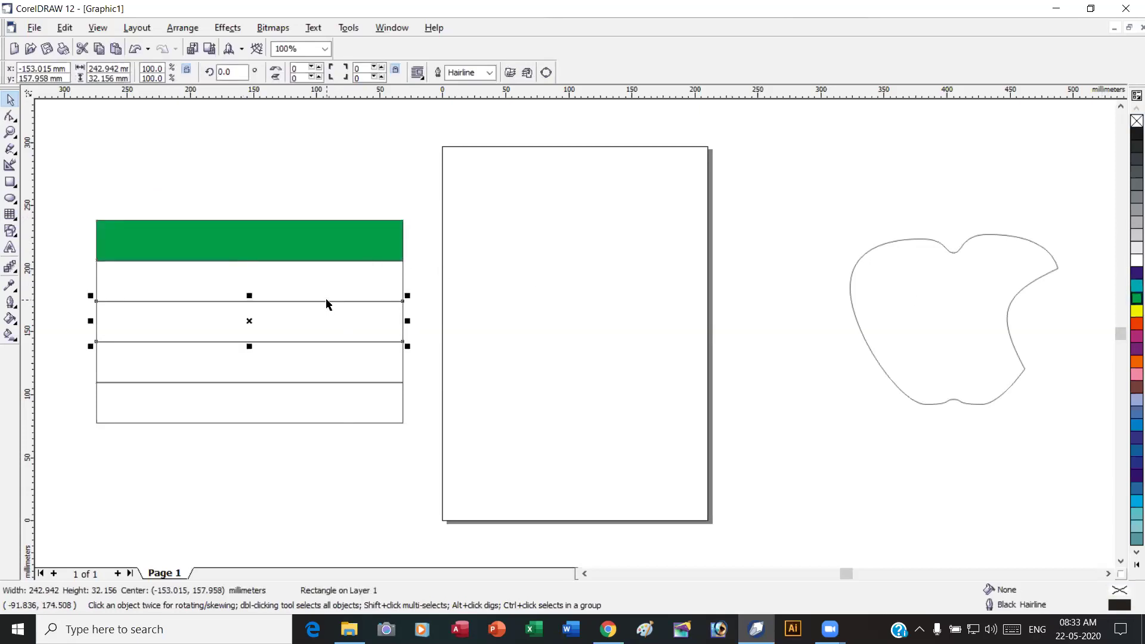
{"action": "left_click", "coordinate": [1137, 310]}
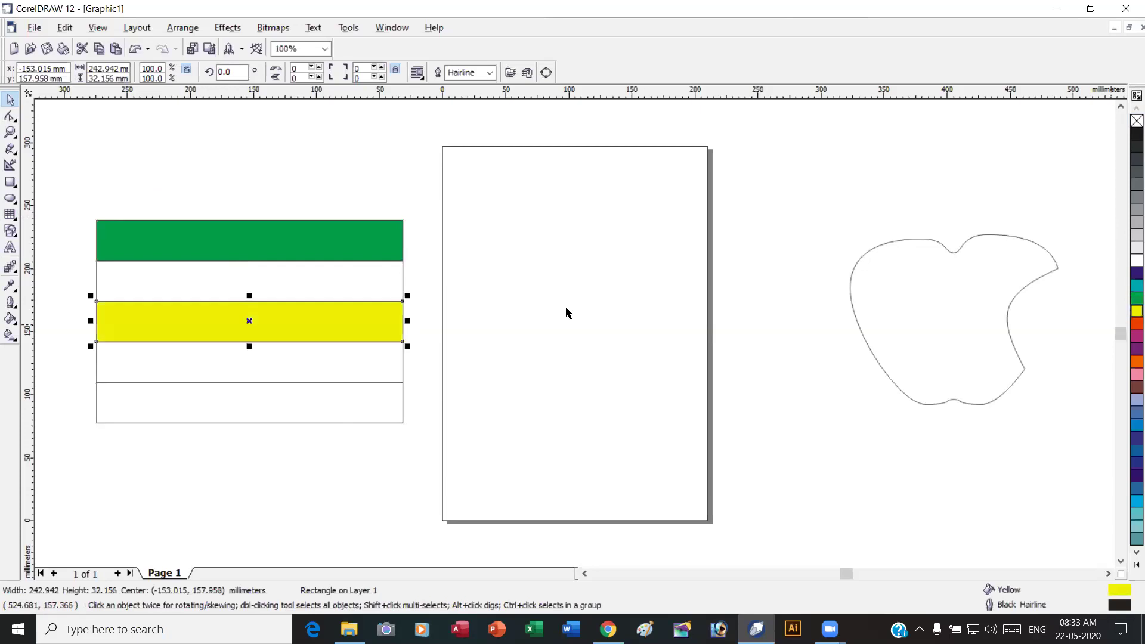
{"action": "left_click", "coordinate": [403, 280]}
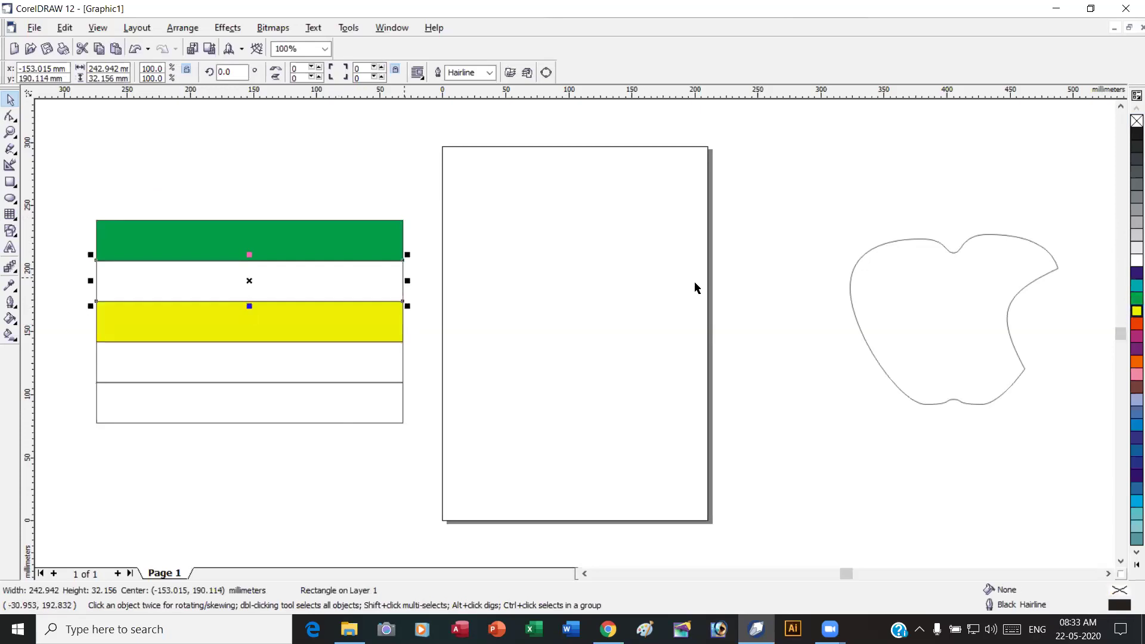
{"action": "left_click", "coordinate": [1137, 285]}
{"action": "left_click", "coordinate": [403, 357]}
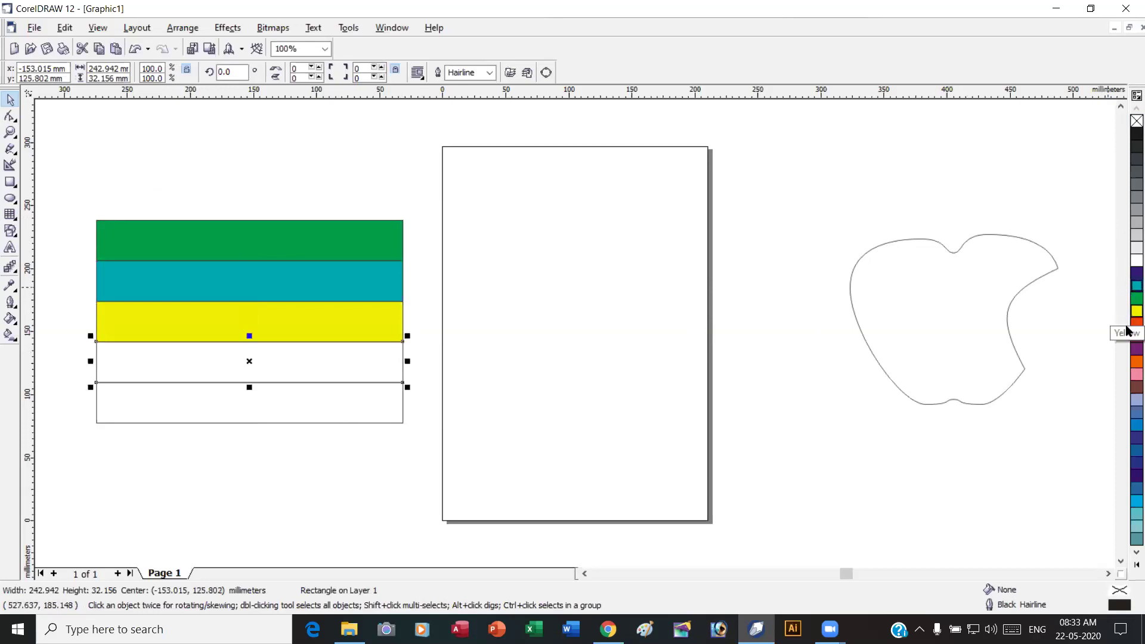
{"action": "left_click", "coordinate": [1129, 361]}
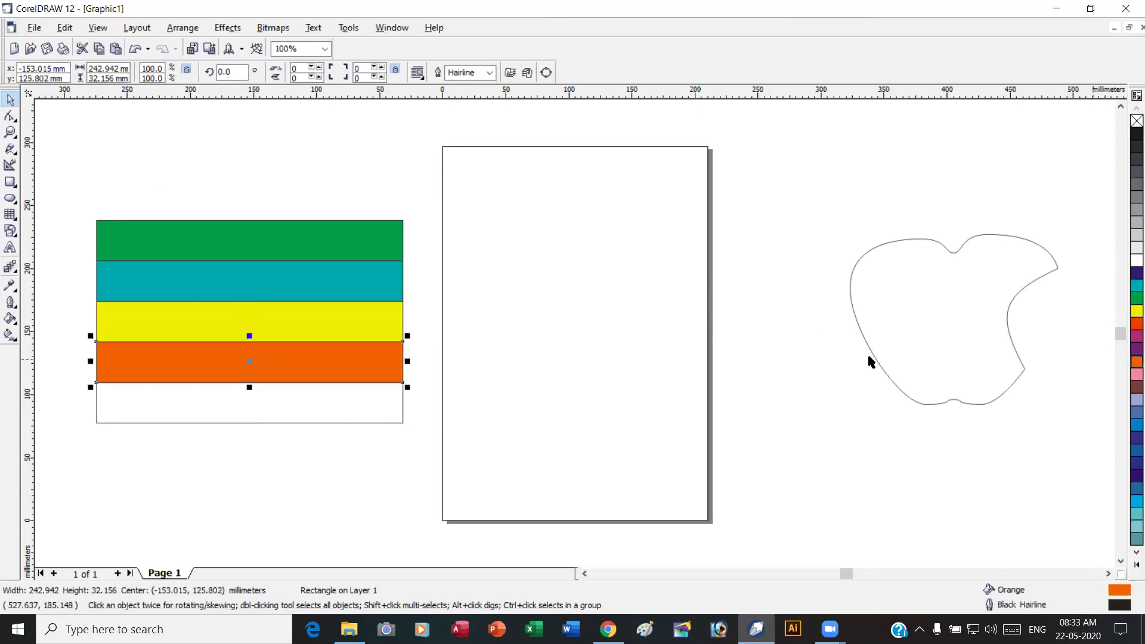
Fill the bottom band of the grid Electric Blue.
{"action": "left_click", "coordinate": [359, 427]}
{"action": "left_click", "coordinate": [403, 423]}
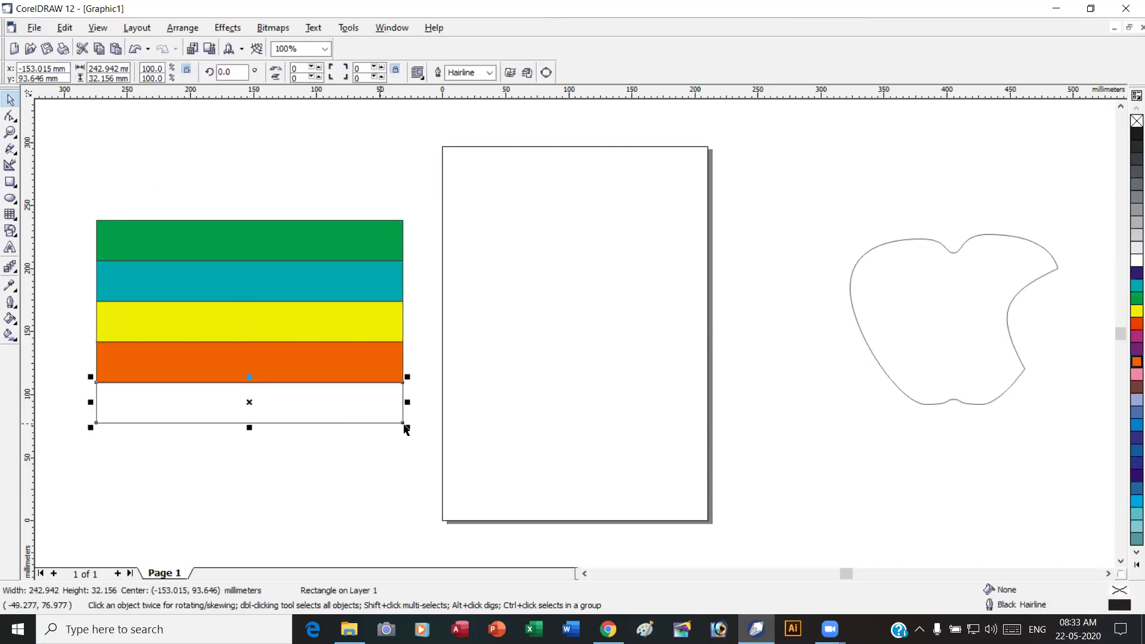
{"action": "left_click", "coordinate": [1129, 440]}
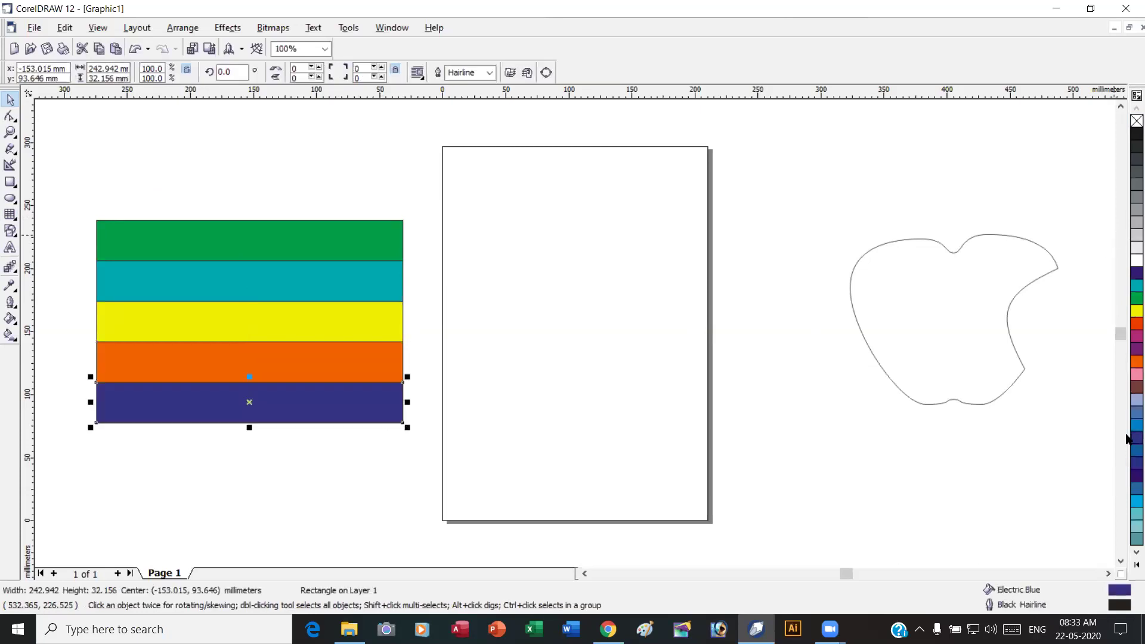
Remove the outline from all five coloured bands.
{"action": "left_click", "coordinate": [78, 212]}
{"action": "left_click_drag", "start_coordinate": [71, 193], "coordinate": [422, 483]}
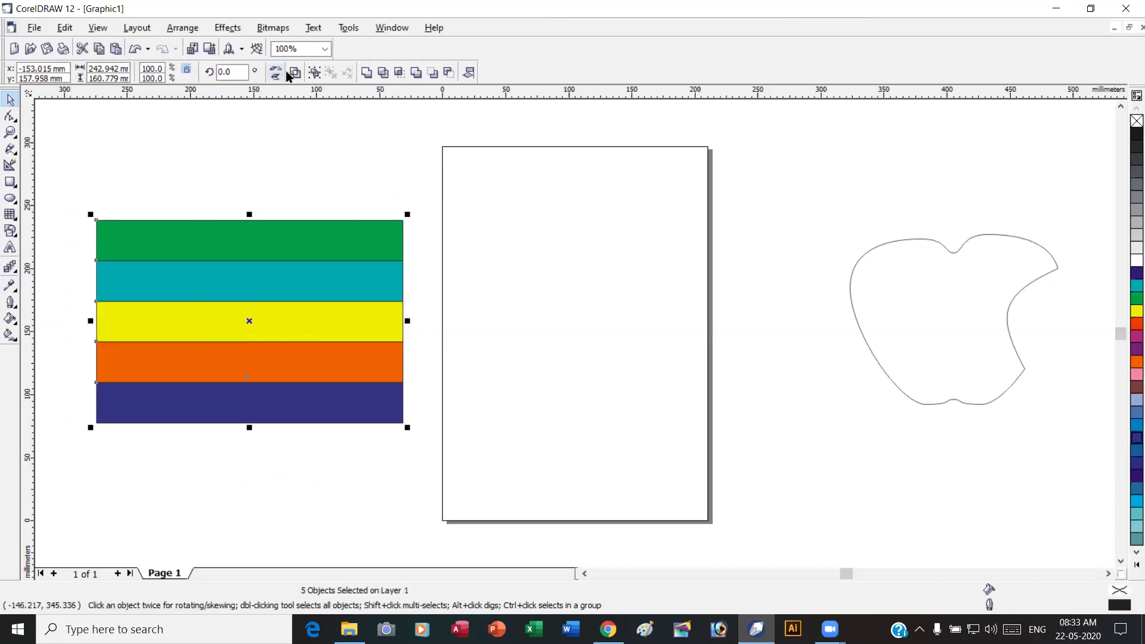
{"action": "left_click", "coordinate": [14, 304]}
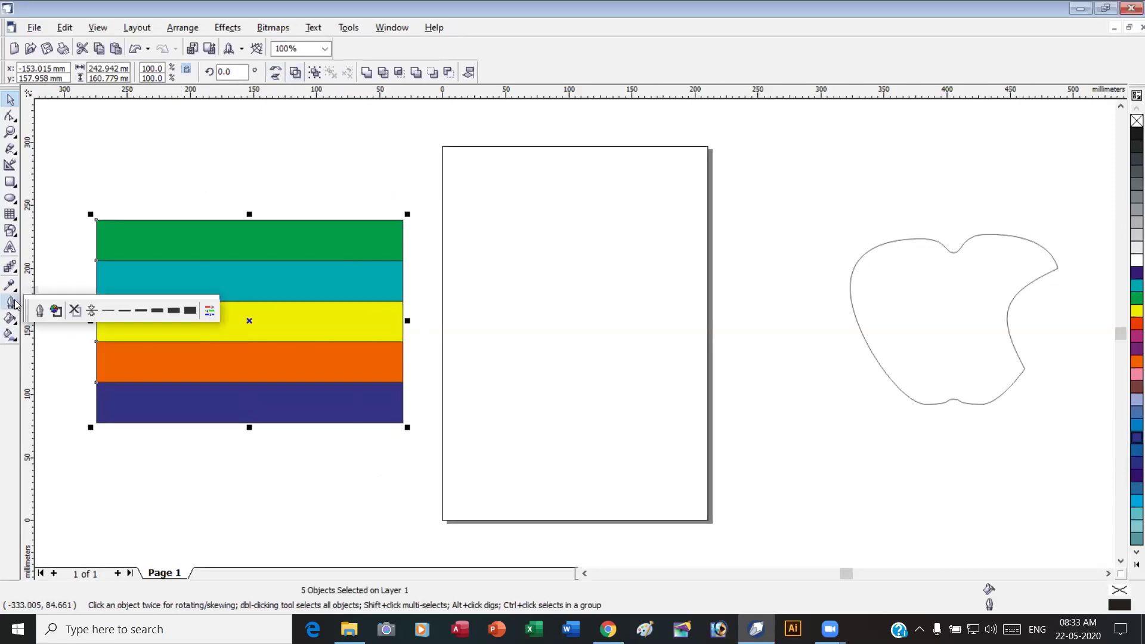
{"action": "left_click", "coordinate": [73, 310]}
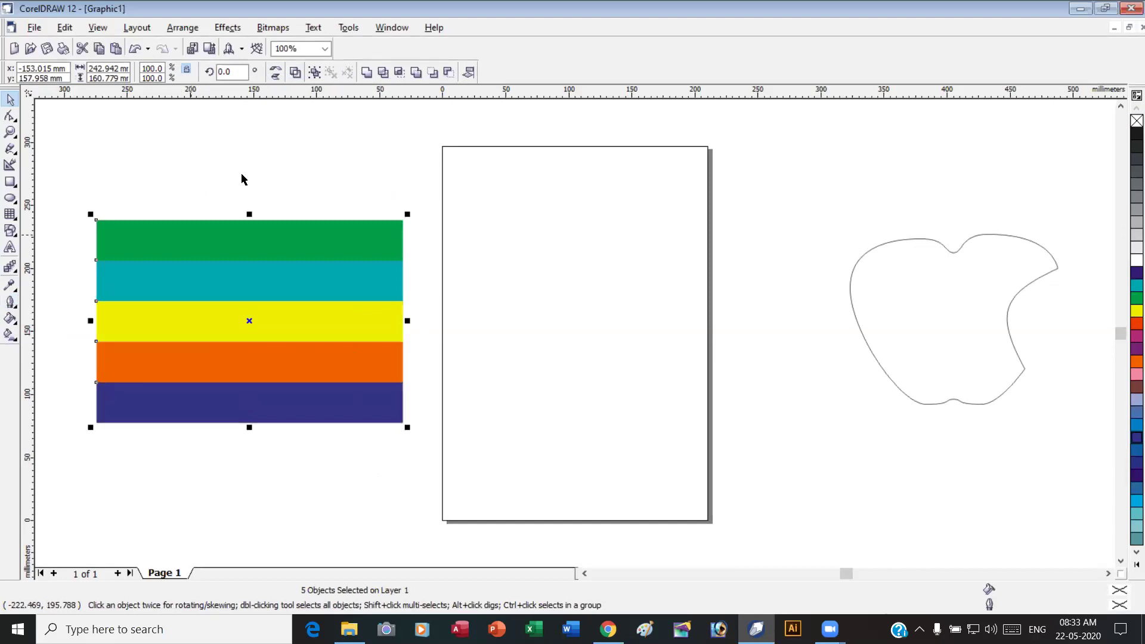
Try to merge the five bands into one object with Combine and with Weld, undoing each attempt.
{"action": "left_click_drag", "start_coordinate": [74, 152], "coordinate": [427, 455]}
{"action": "left_click", "coordinate": [294, 72]}
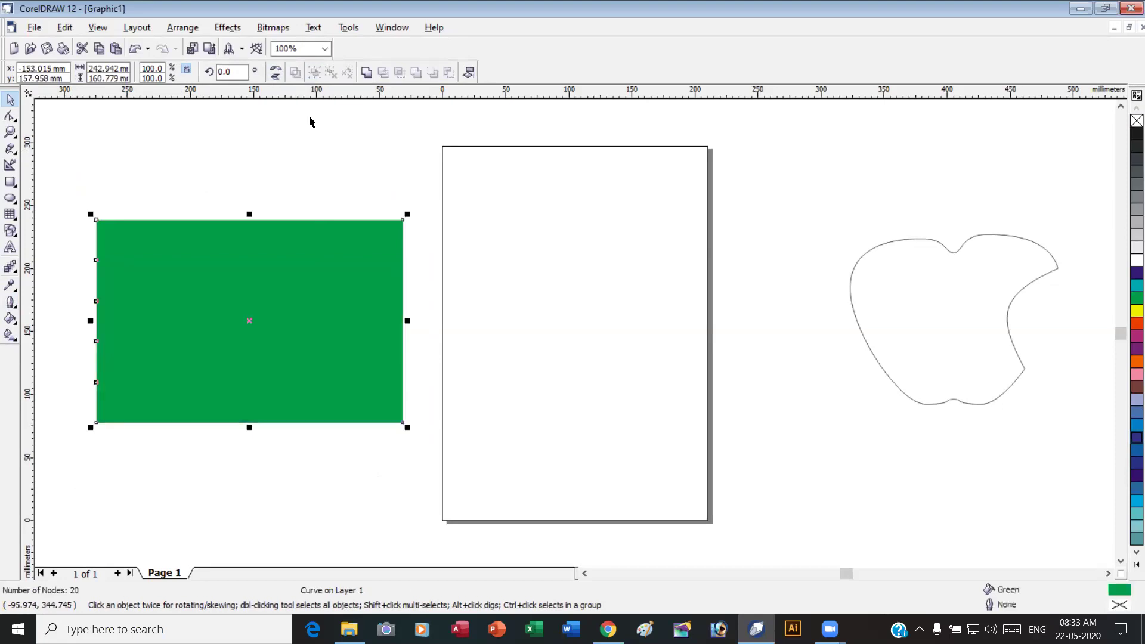
{"action": "key", "text": "ctrl+z"}
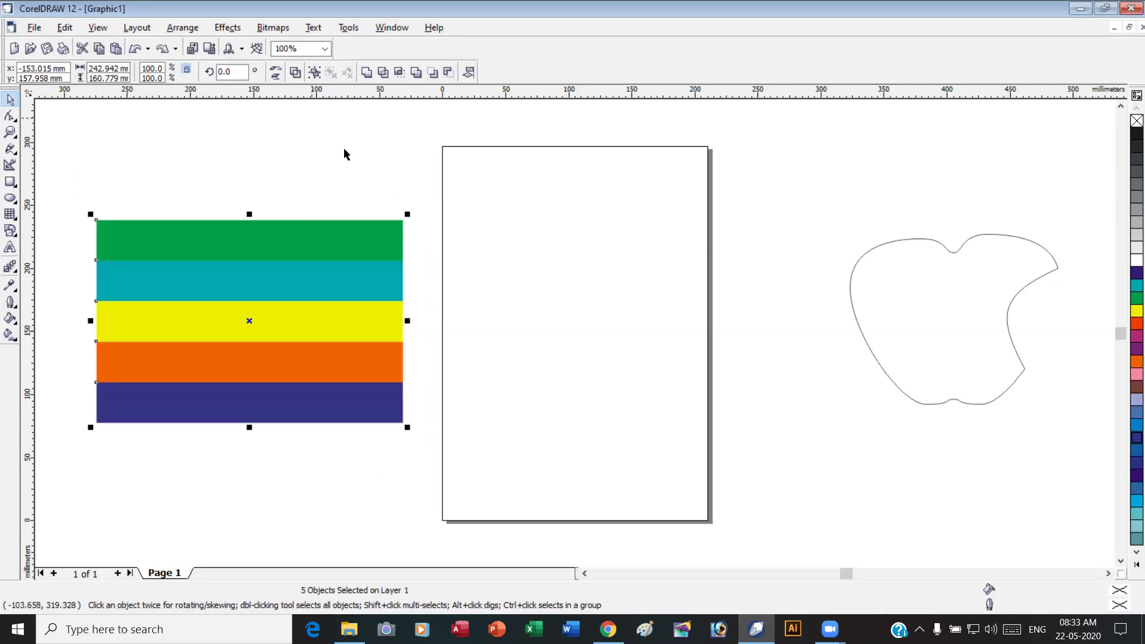
{"action": "left_click", "coordinate": [309, 198]}
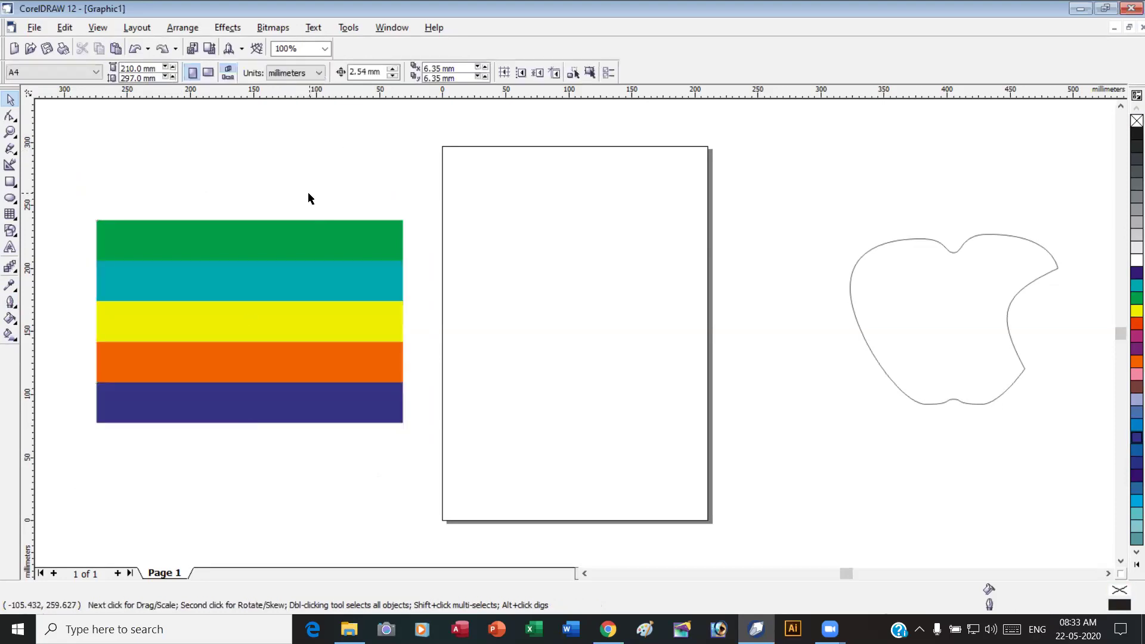
{"action": "left_click", "coordinate": [307, 230]}
{"action": "left_click_drag", "start_coordinate": [71, 175], "coordinate": [417, 499]}
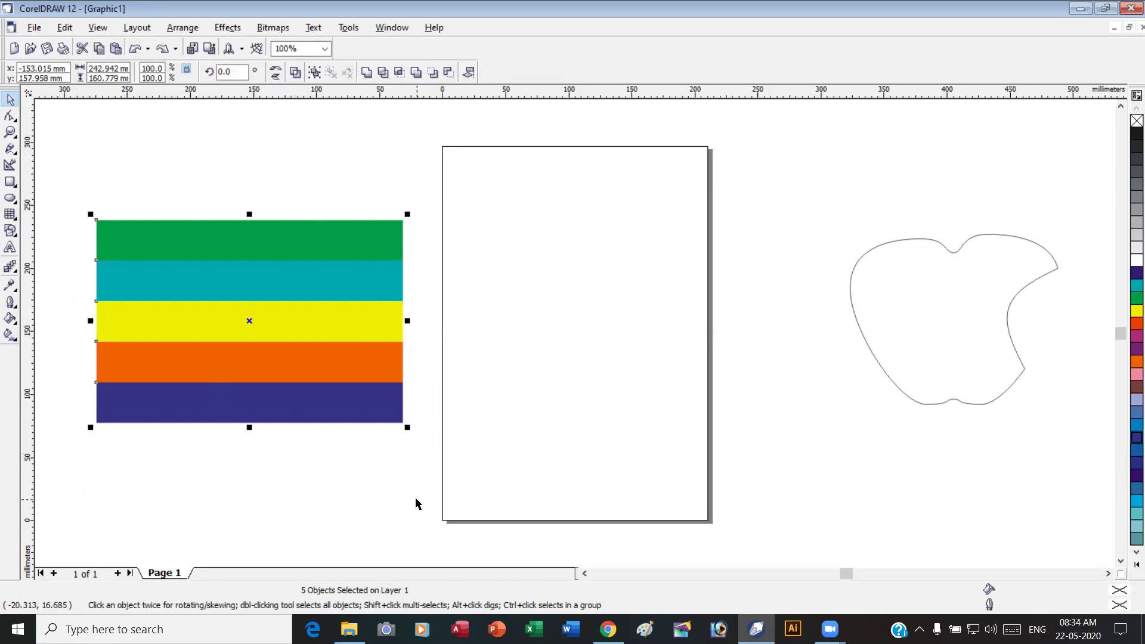
{"action": "left_click", "coordinate": [367, 72]}
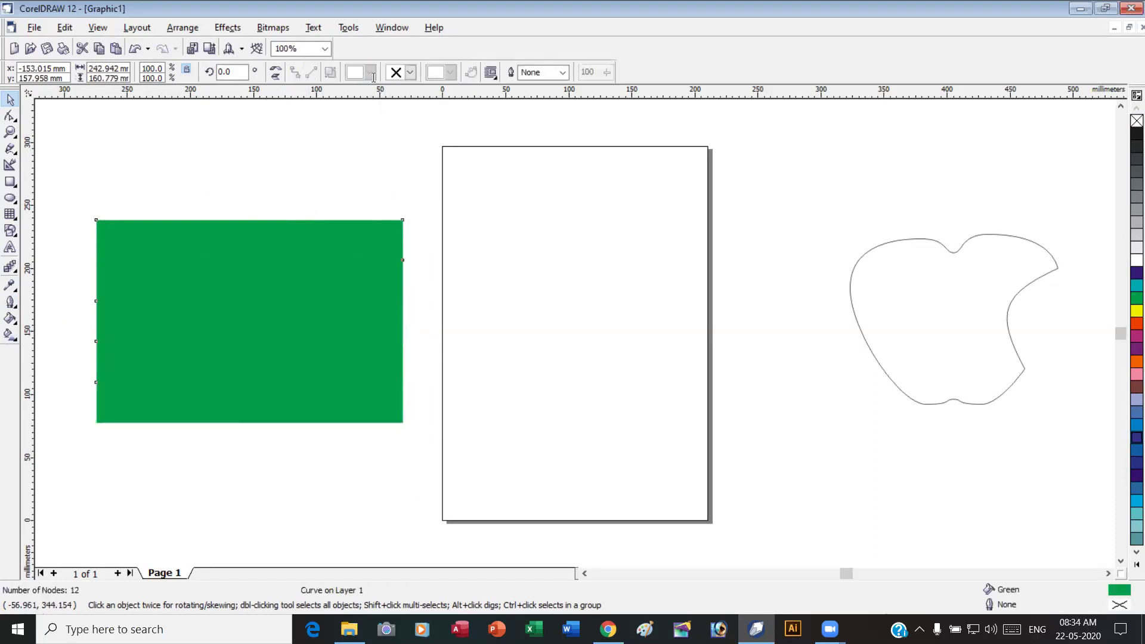
{"action": "key", "text": "Delete"}
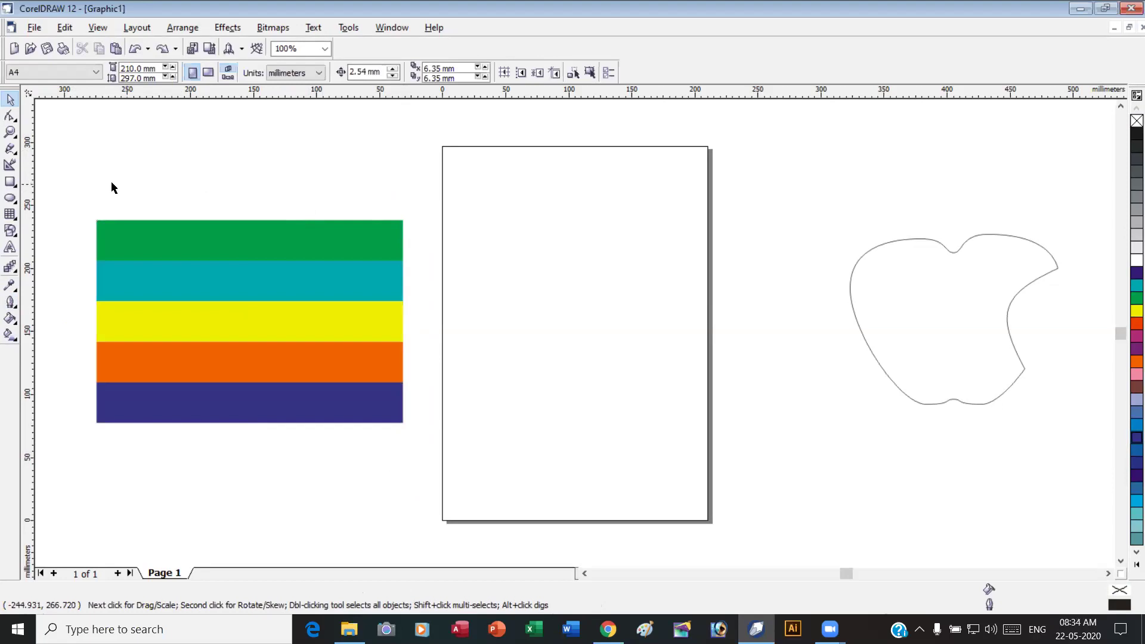
PowerClip the five coloured bands inside the apple outline.
{"action": "left_click_drag", "start_coordinate": [74, 183], "coordinate": [424, 480]}
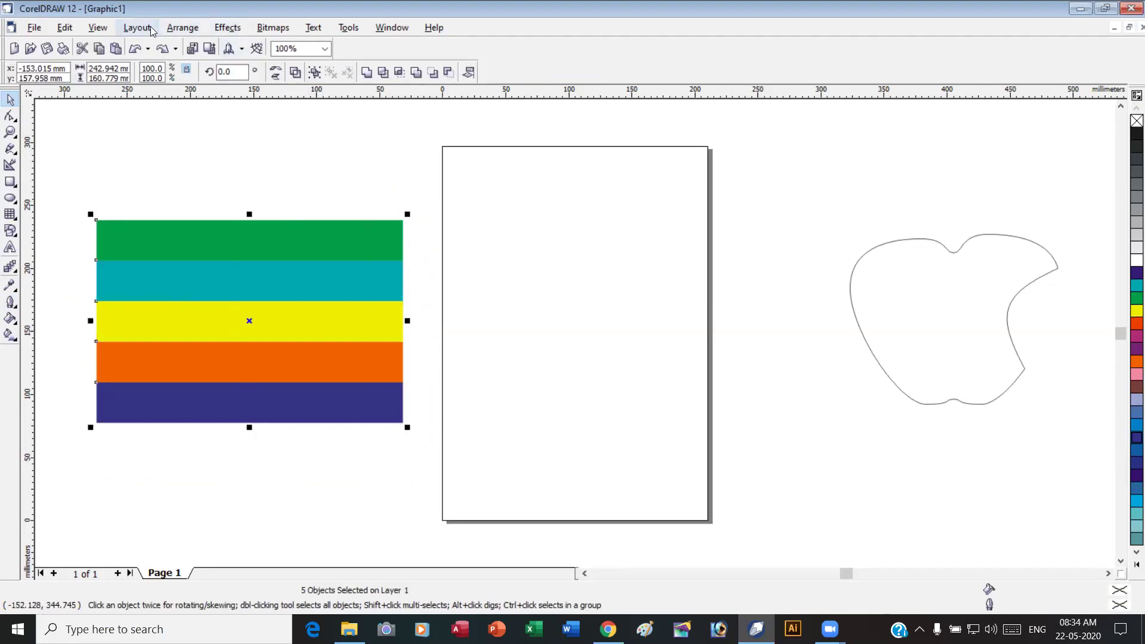
{"action": "left_click", "coordinate": [185, 28]}
{"action": "mouse_move", "coordinate": [232, 28]}
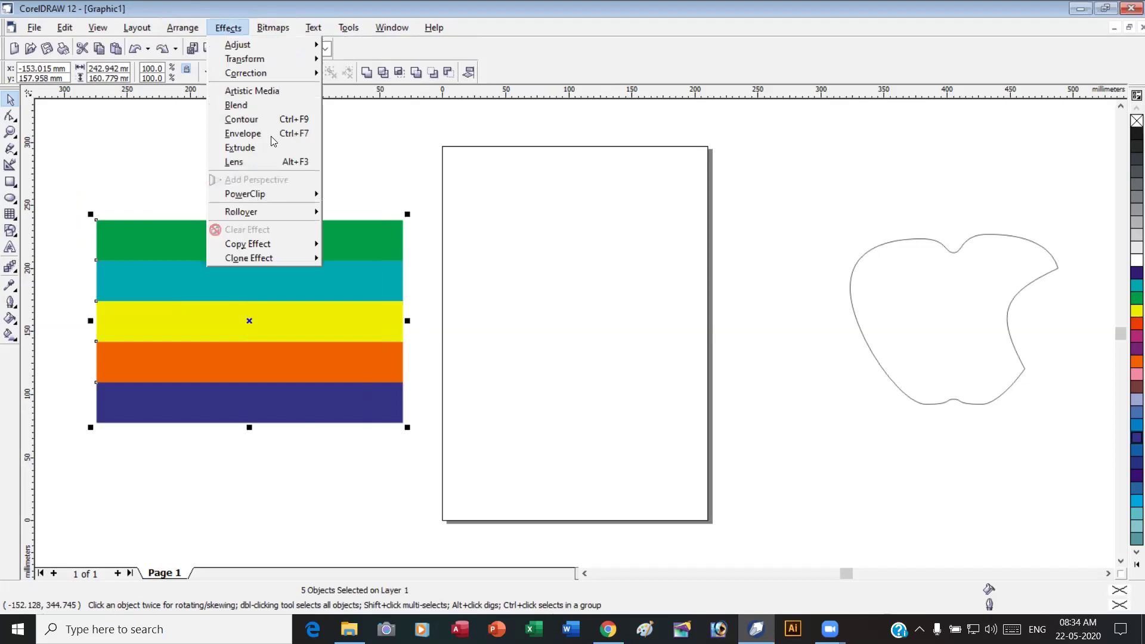
{"action": "mouse_move", "coordinate": [287, 192]}
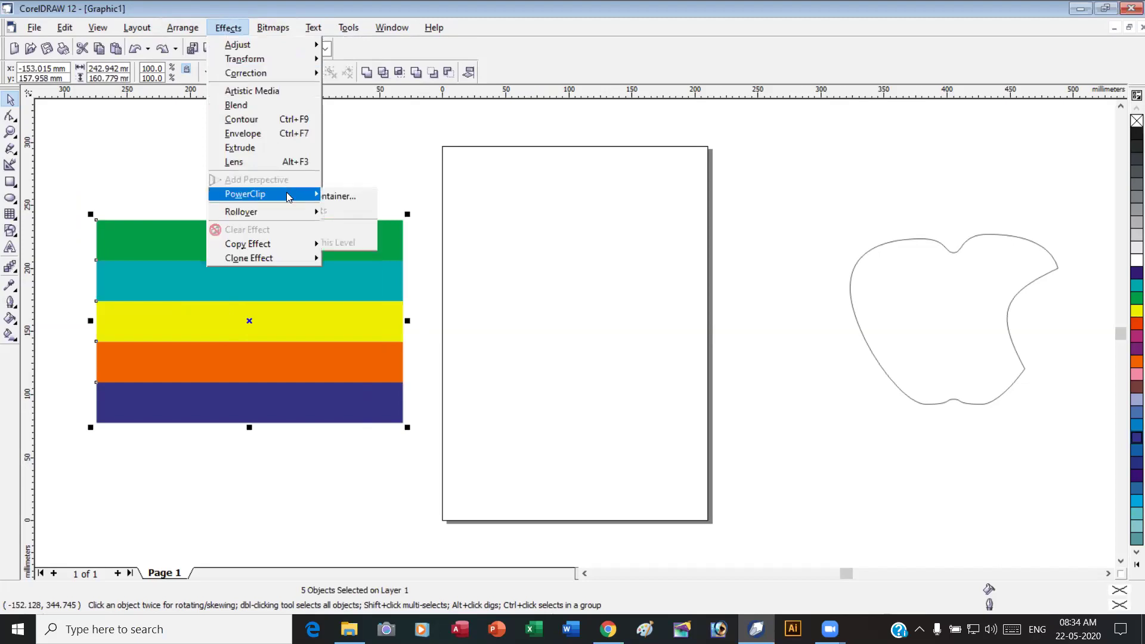
{"action": "left_click", "coordinate": [370, 202]}
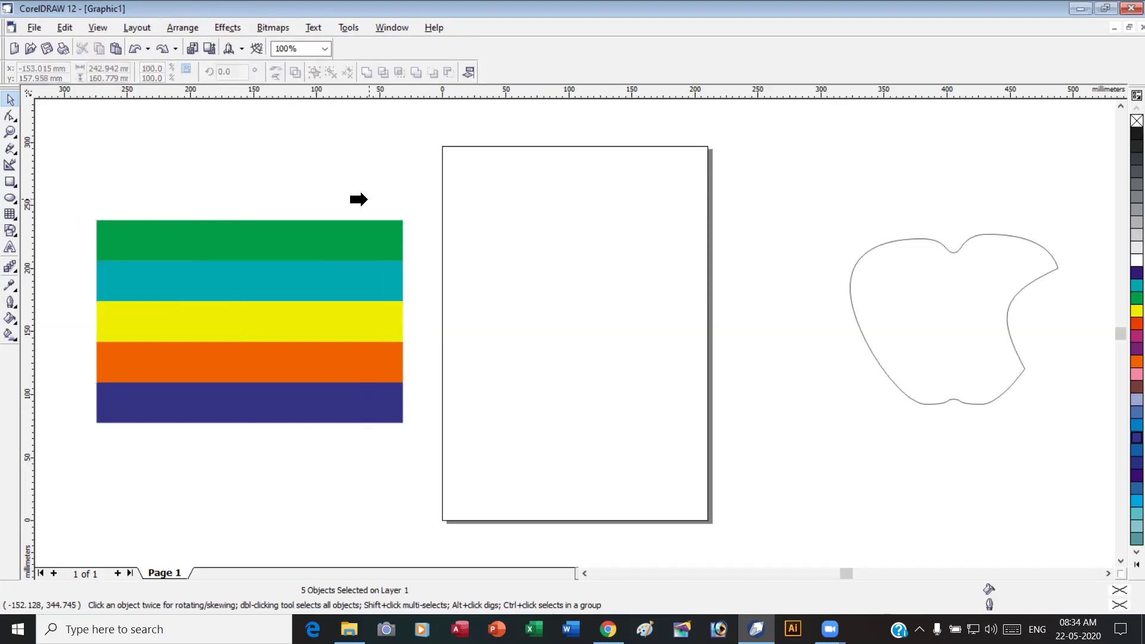
{"action": "left_click", "coordinate": [851, 277]}
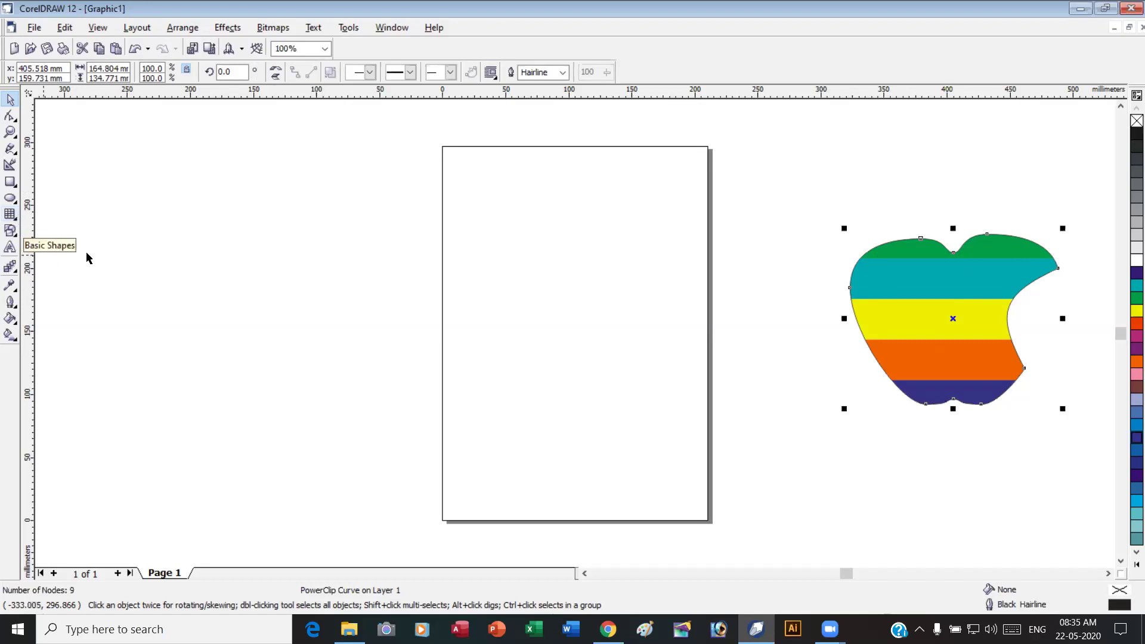
Draw a circle about 236 mm across left of the page and add concentric copies about 222 mm and 207 mm across.
{"action": "left_click", "coordinate": [10, 199]}
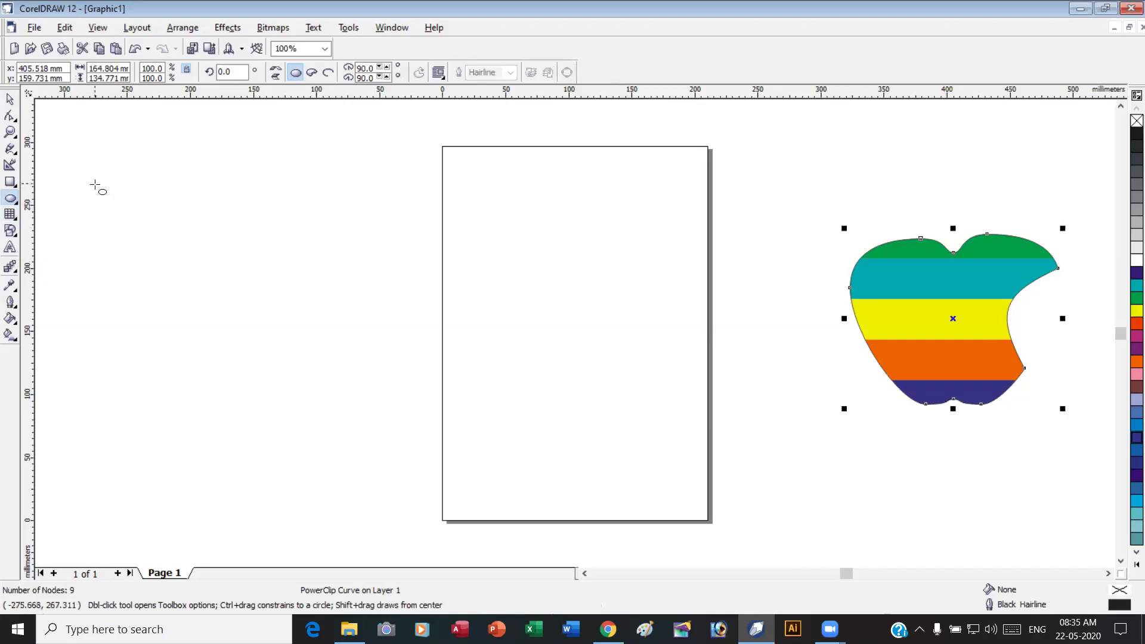
{"action": "left_click_drag", "start_coordinate": [95, 186], "coordinate": [141, 231]}
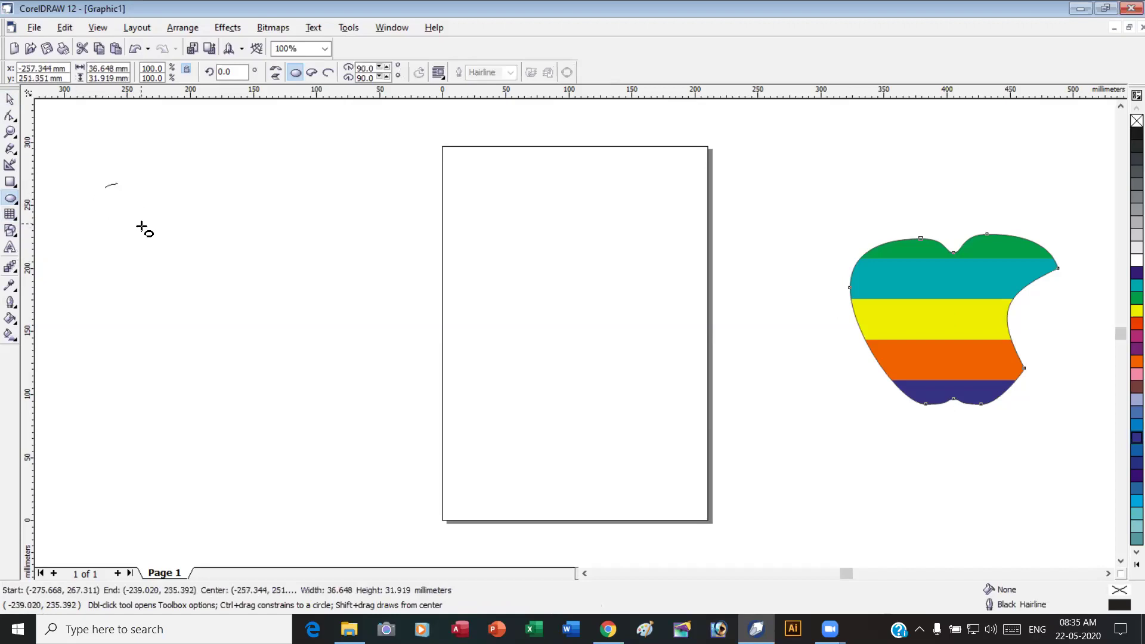
{"action": "left_click_drag", "start_coordinate": [331, 397], "coordinate": [396, 450]}
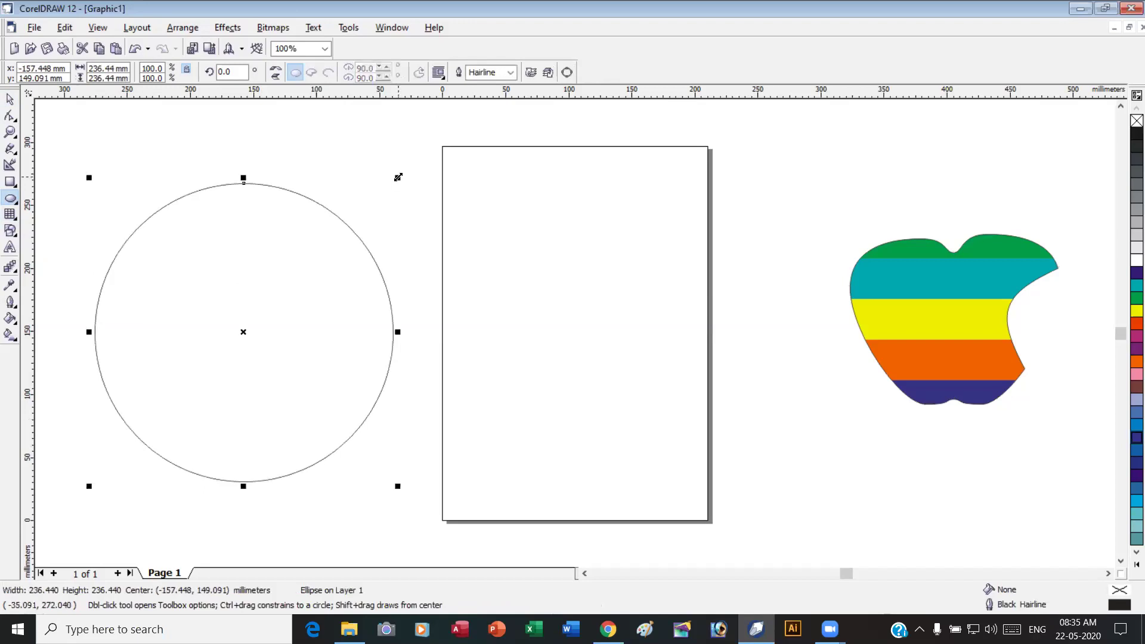
{"action": "left_click_drag", "start_coordinate": [398, 177], "coordinate": [381, 195]}
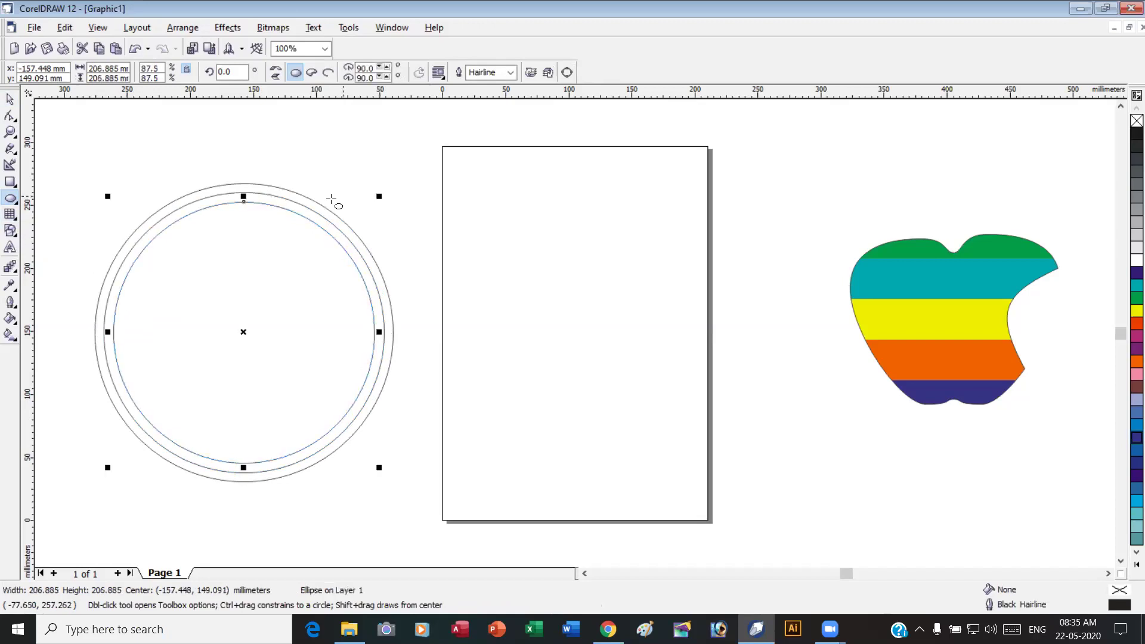
{"action": "left_click", "coordinate": [12, 100]}
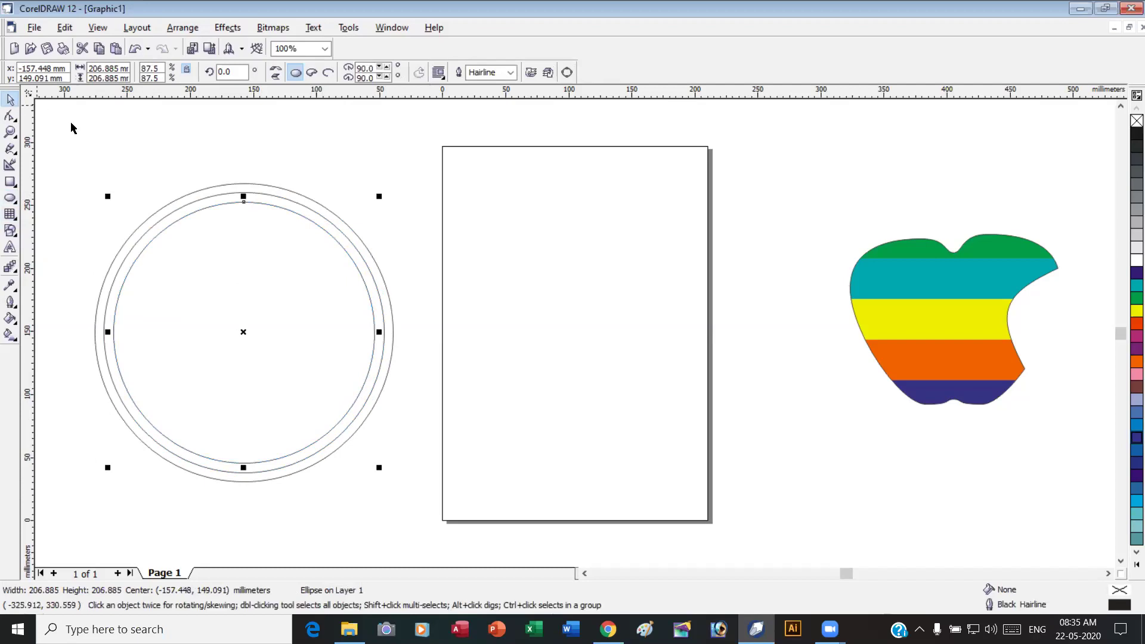
Apply a linear two-color fountain fill from black to white with mid-point 35 to the outermost circle.
{"action": "left_click", "coordinate": [175, 205]}
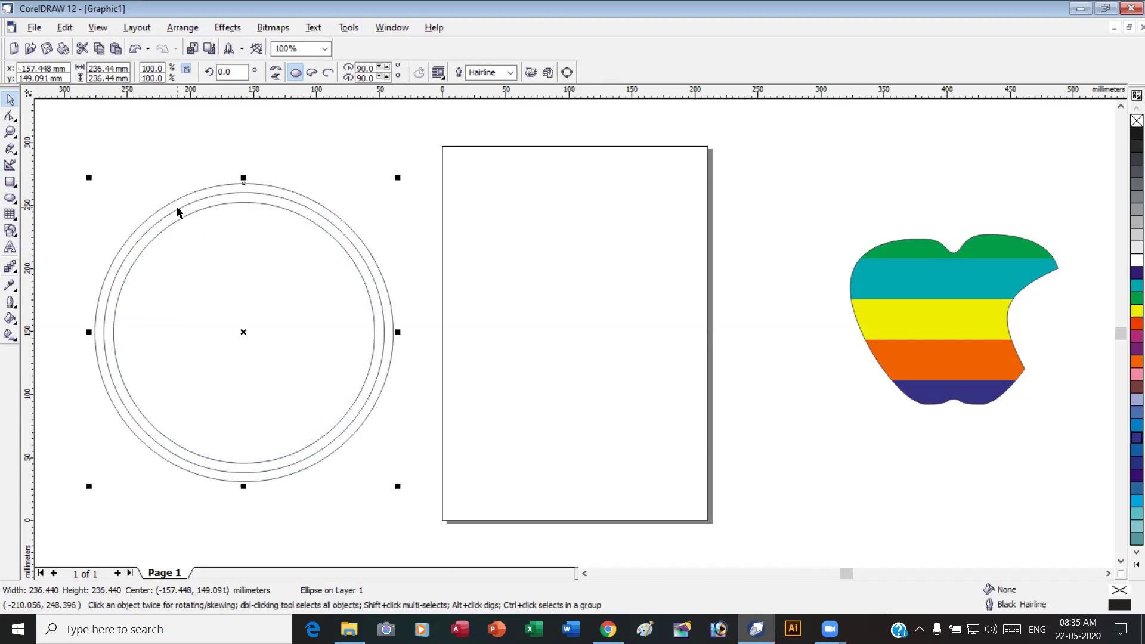
{"action": "left_click", "coordinate": [177, 209]}
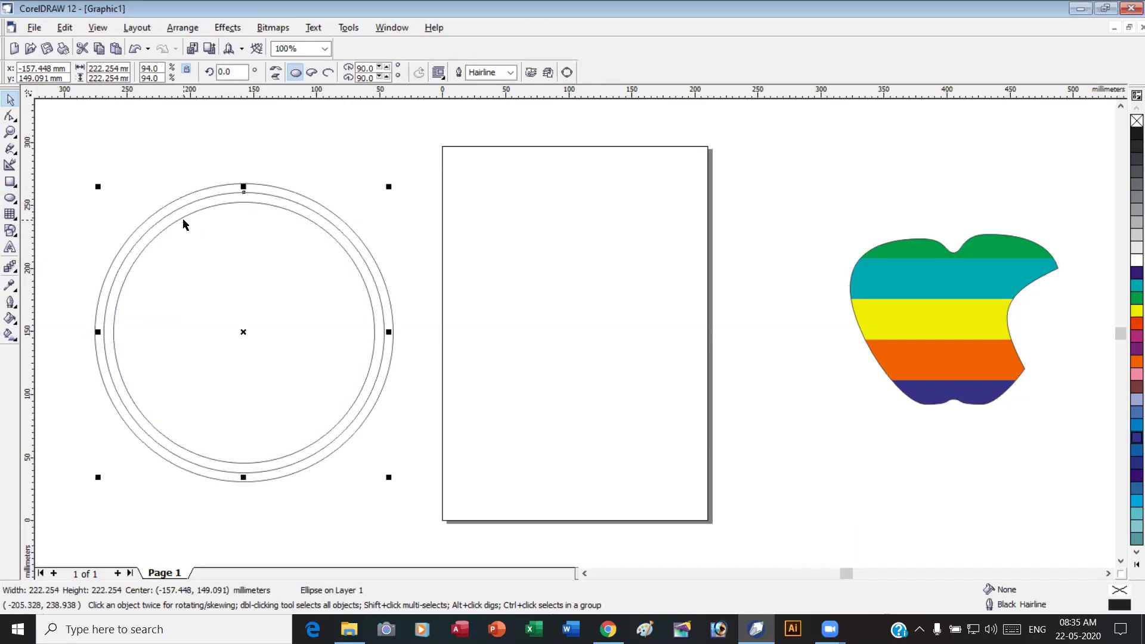
{"action": "left_click", "coordinate": [220, 204]}
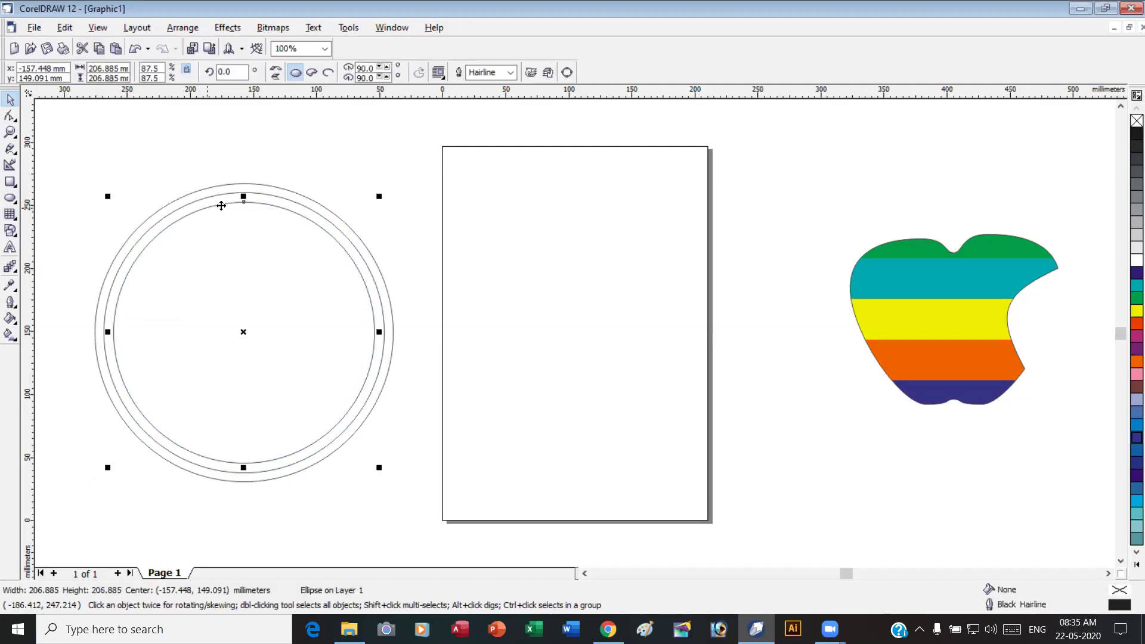
{"action": "left_click", "coordinate": [227, 196]}
{"action": "left_click", "coordinate": [217, 188]}
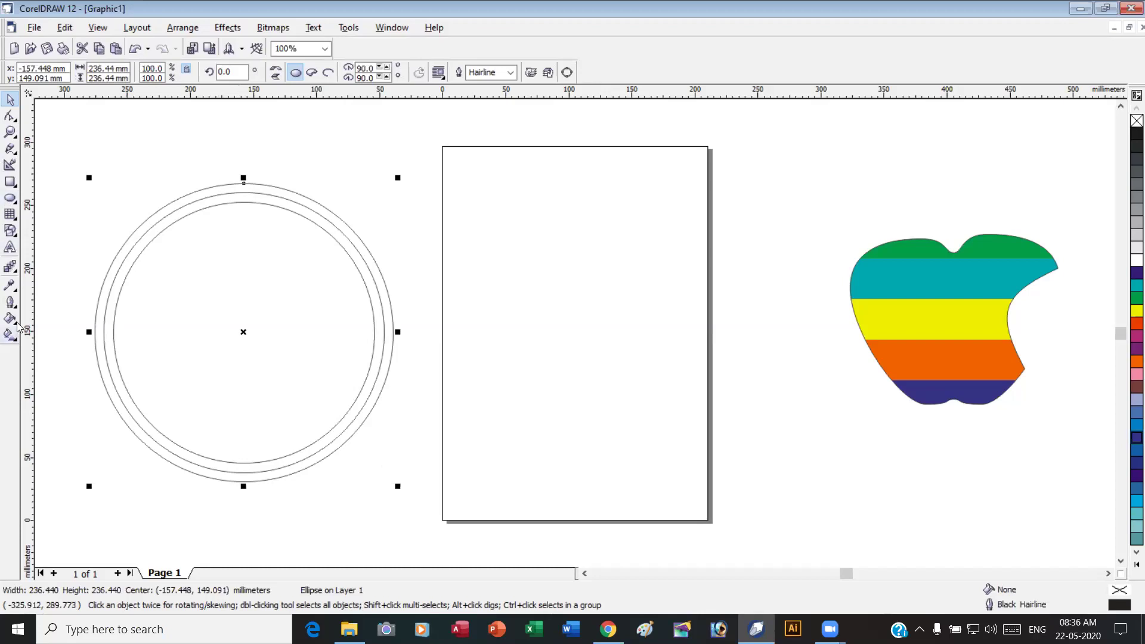
{"action": "left_click", "coordinate": [18, 301]}
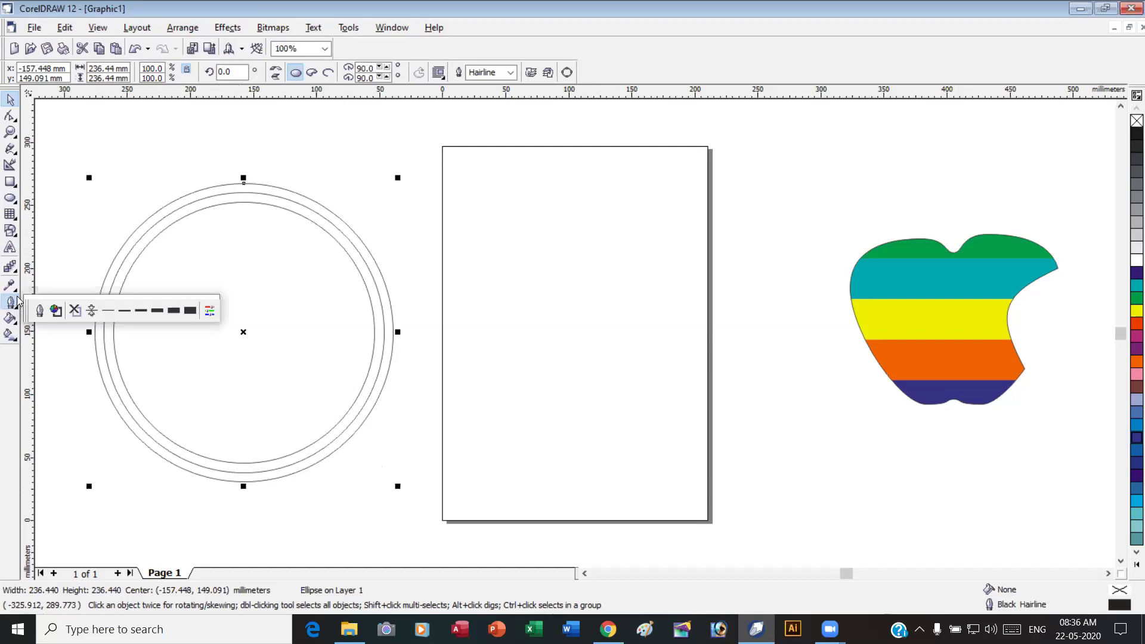
{"action": "left_click", "coordinate": [16, 321]}
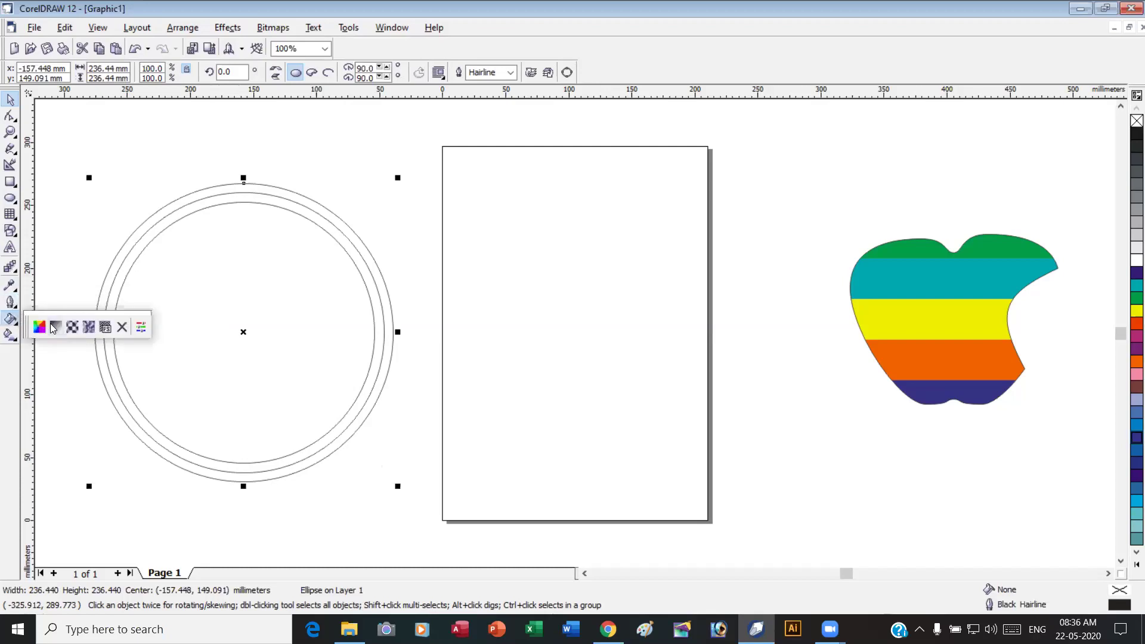
{"action": "left_click", "coordinate": [53, 327]}
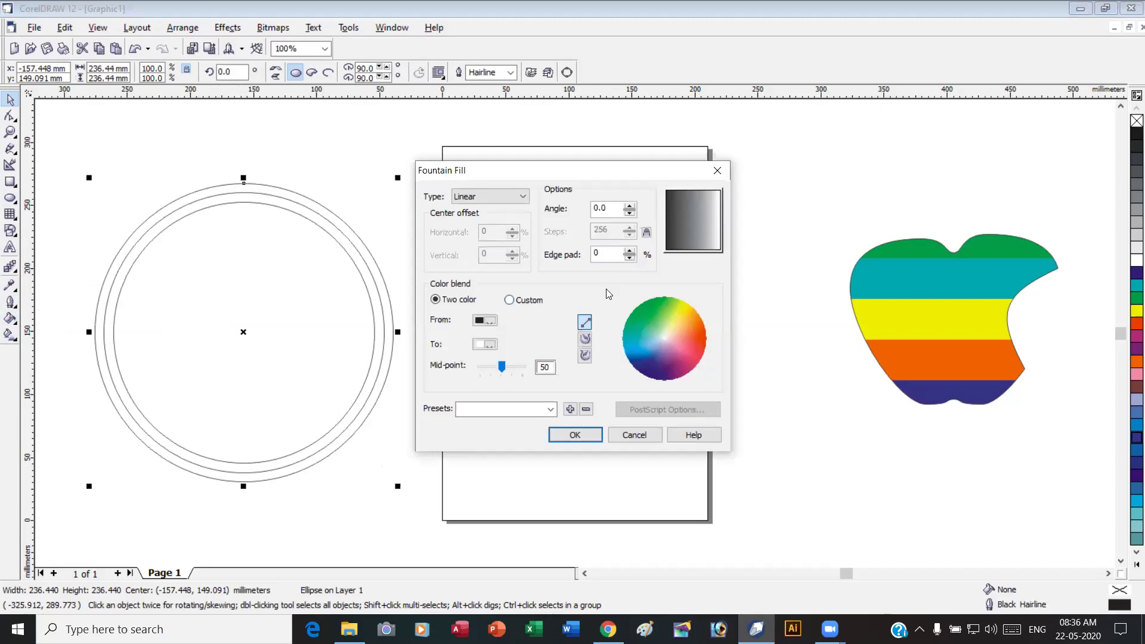
{"action": "mouse_move", "coordinate": [497, 365]}
{"action": "left_mouse_down"}
{"action": "mouse_move", "coordinate": [488, 366]}
{"action": "mouse_move", "coordinate": [522, 366]}
{"action": "mouse_move", "coordinate": [495, 364]}
{"action": "left_mouse_up"}
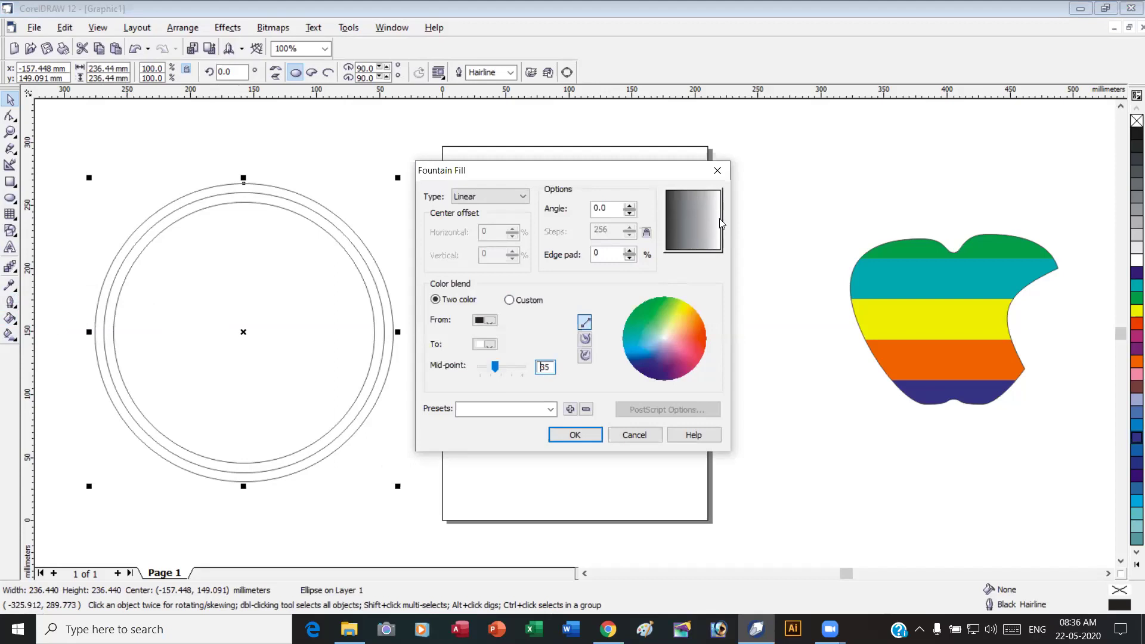
{"action": "left_click", "coordinate": [573, 436]}
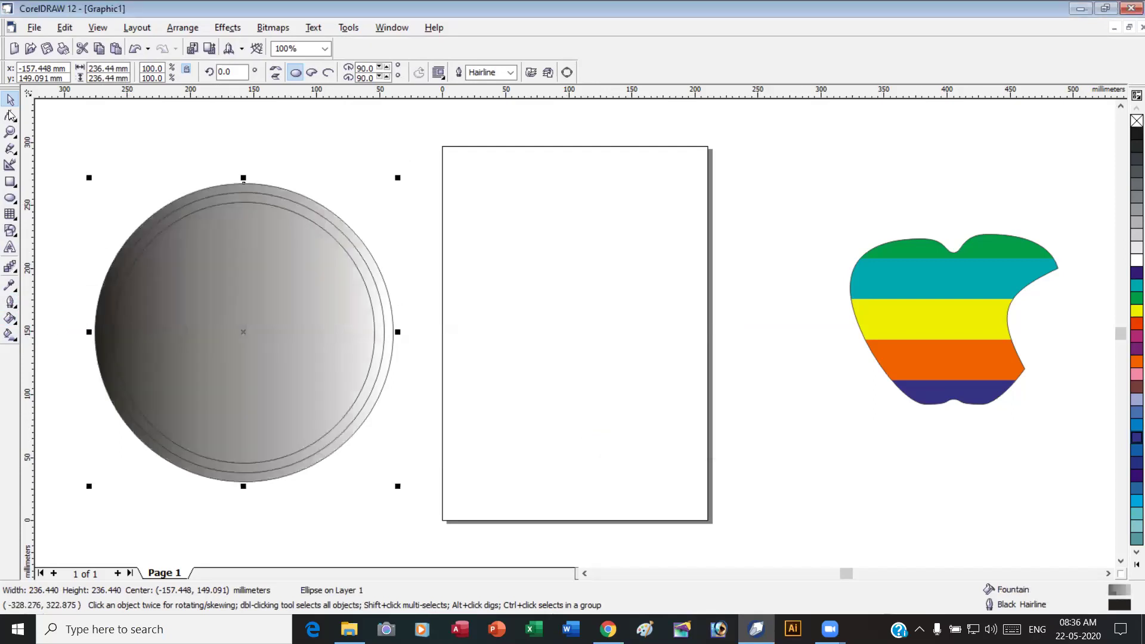
Send the gradient-filled outer circle to the back of the stacking order.
{"action": "right_click", "coordinate": [241, 283]}
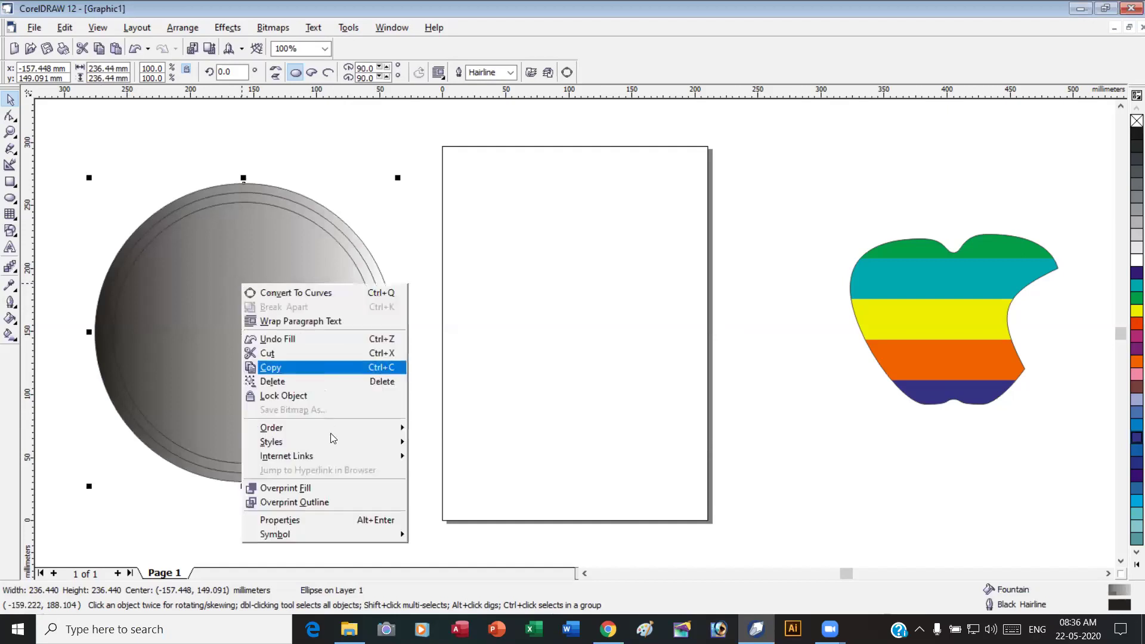
{"action": "mouse_move", "coordinate": [336, 432]}
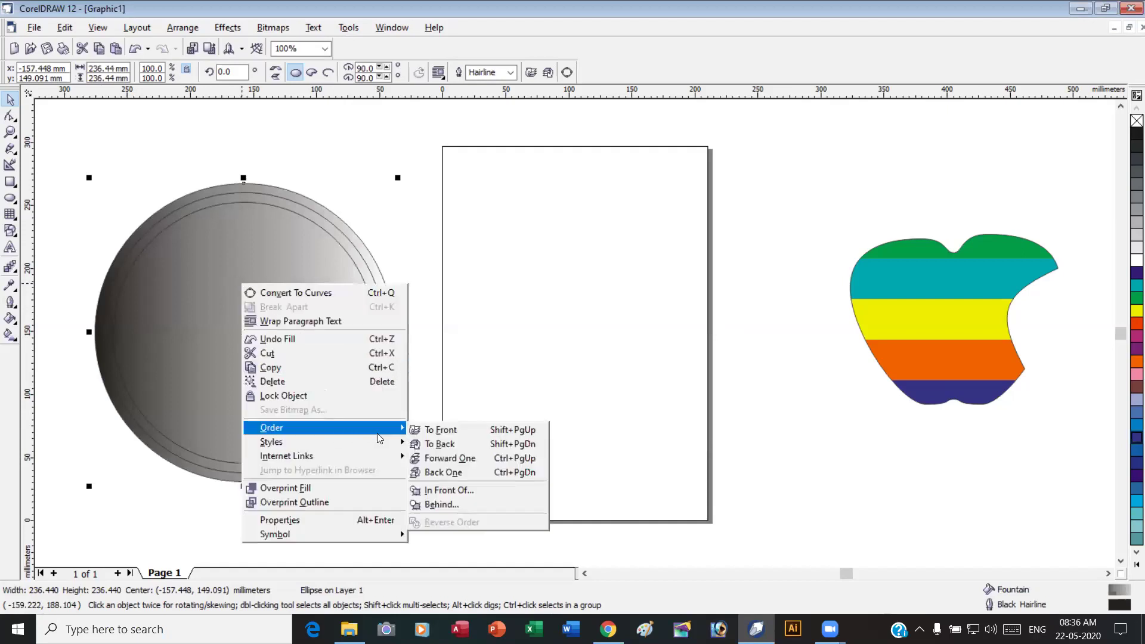
{"action": "left_click", "coordinate": [480, 443]}
{"action": "left_click", "coordinate": [233, 282]}
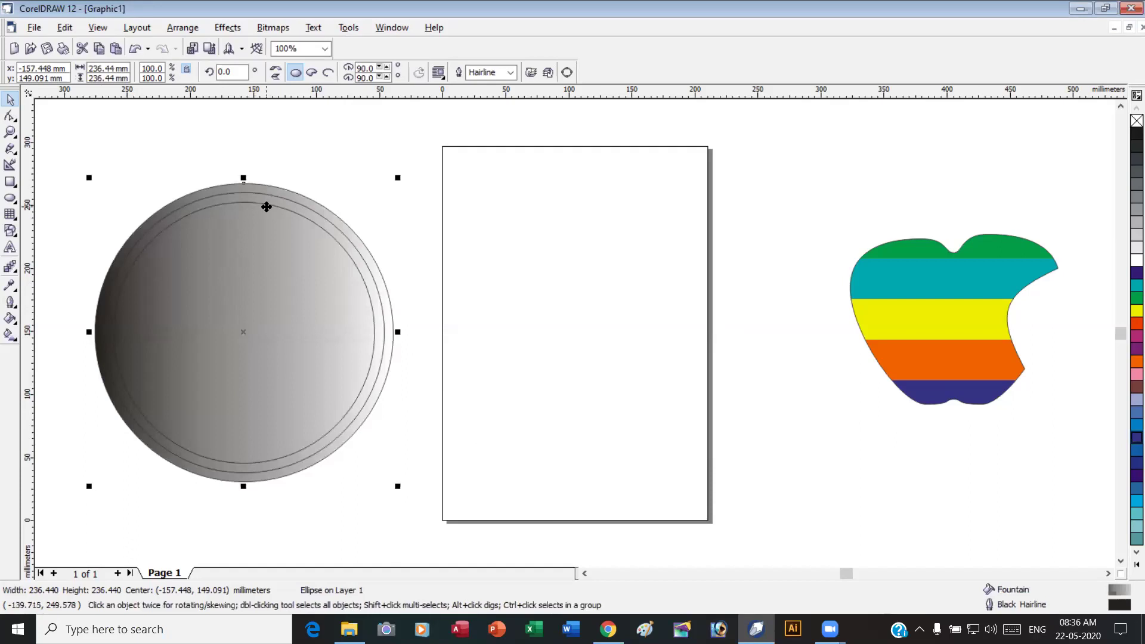
{"action": "right_click", "coordinate": [252, 227]}
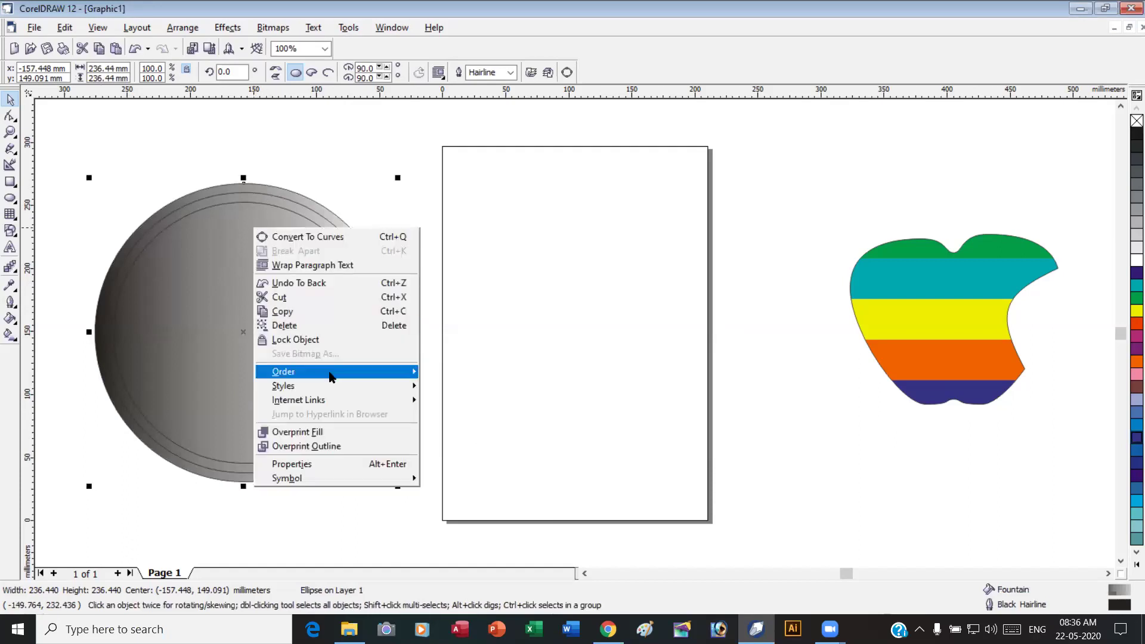
{"action": "mouse_move", "coordinate": [404, 377]}
{"action": "left_click", "coordinate": [443, 386]}
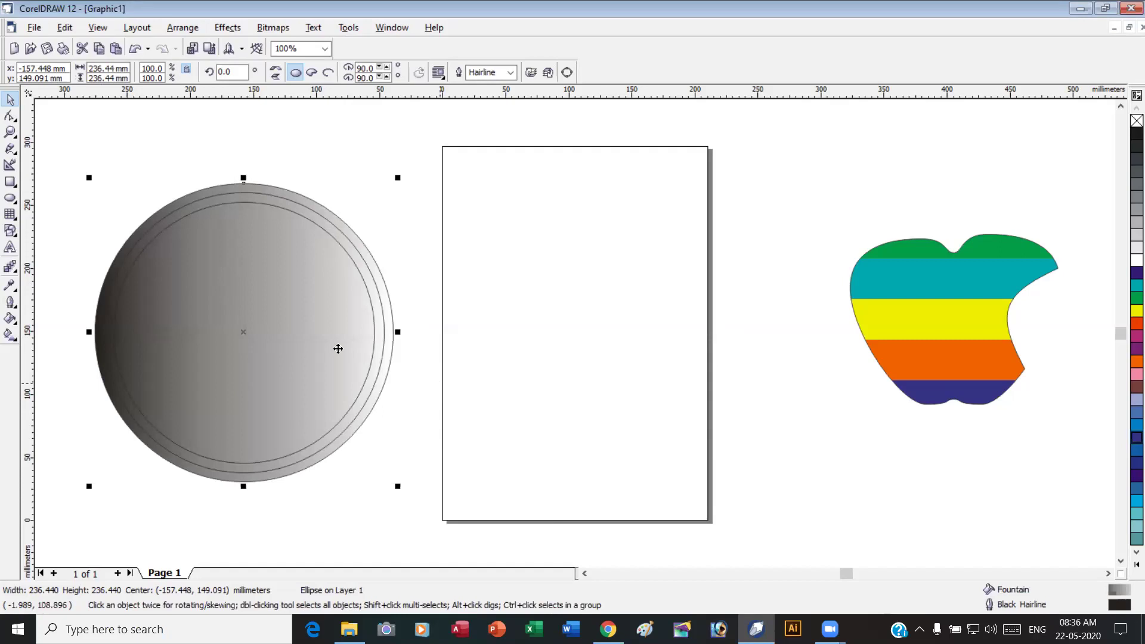
Bring the middle, 222 mm unfilled circle to the front of the stacking order.
{"action": "left_click", "coordinate": [251, 257]}
{"action": "left_click", "coordinate": [260, 205]}
{"action": "left_click", "coordinate": [260, 204]}
{"action": "left_click", "coordinate": [260, 197]}
{"action": "right_click", "coordinate": [261, 195]}
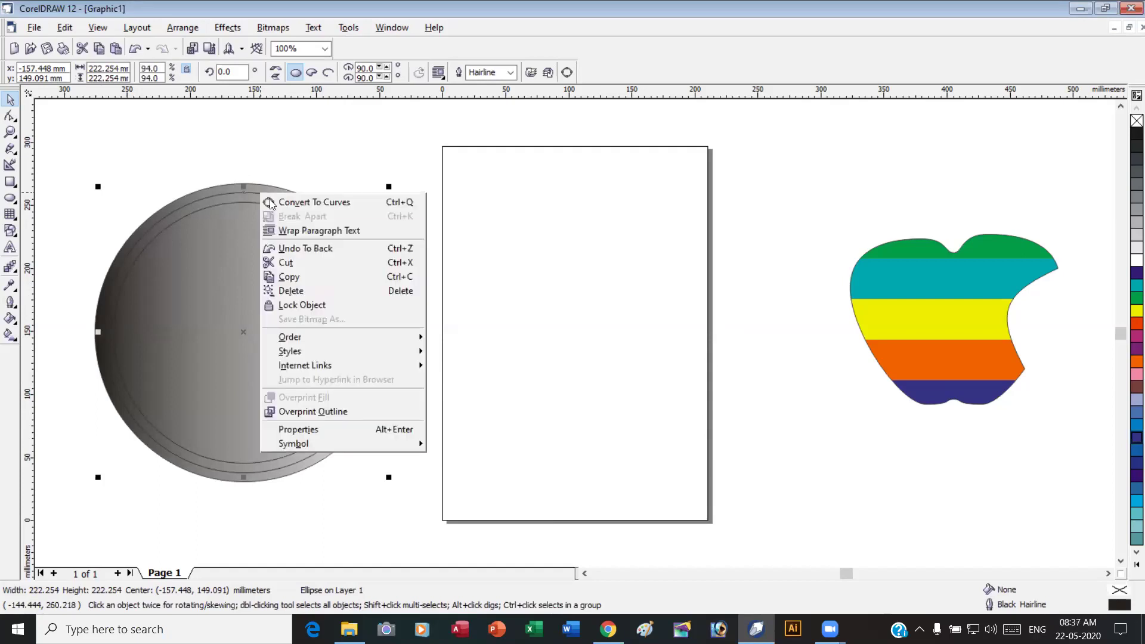
{"action": "mouse_move", "coordinate": [332, 338]}
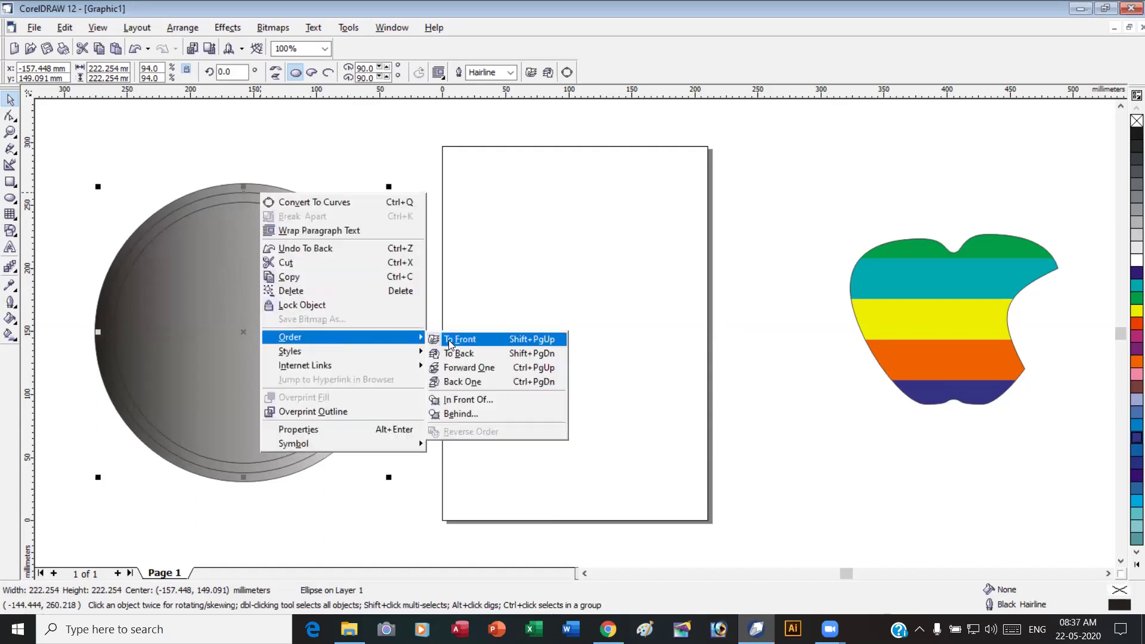
{"action": "left_click", "coordinate": [455, 340]}
{"action": "left_click", "coordinate": [266, 313]}
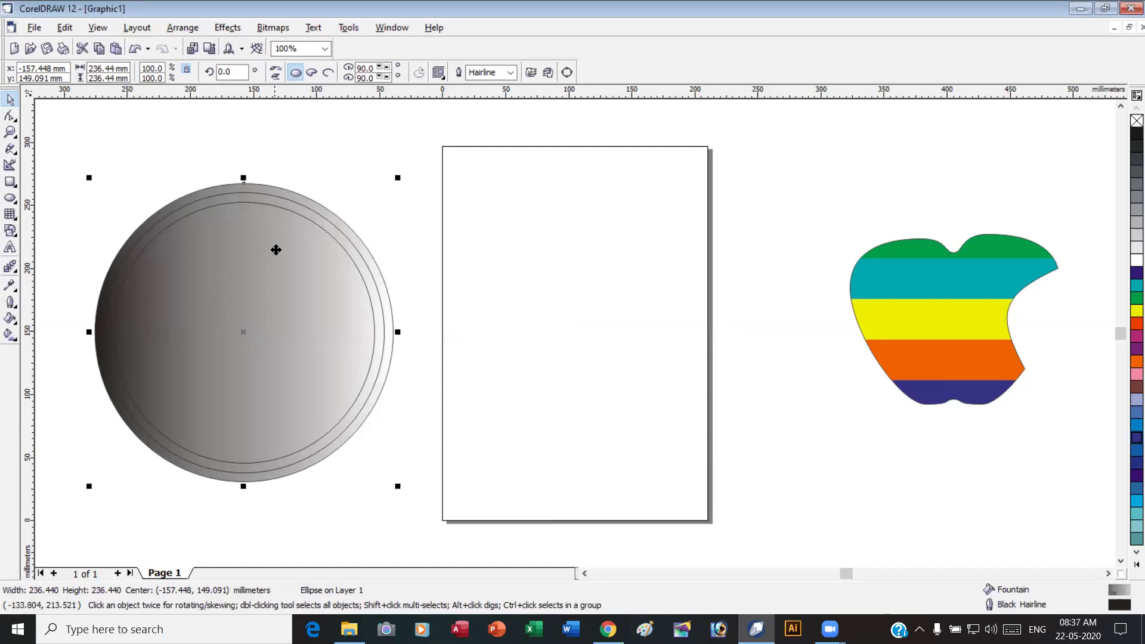
Move the innermost circle forward one level in the stacking order.
{"action": "right_click", "coordinate": [297, 219]}
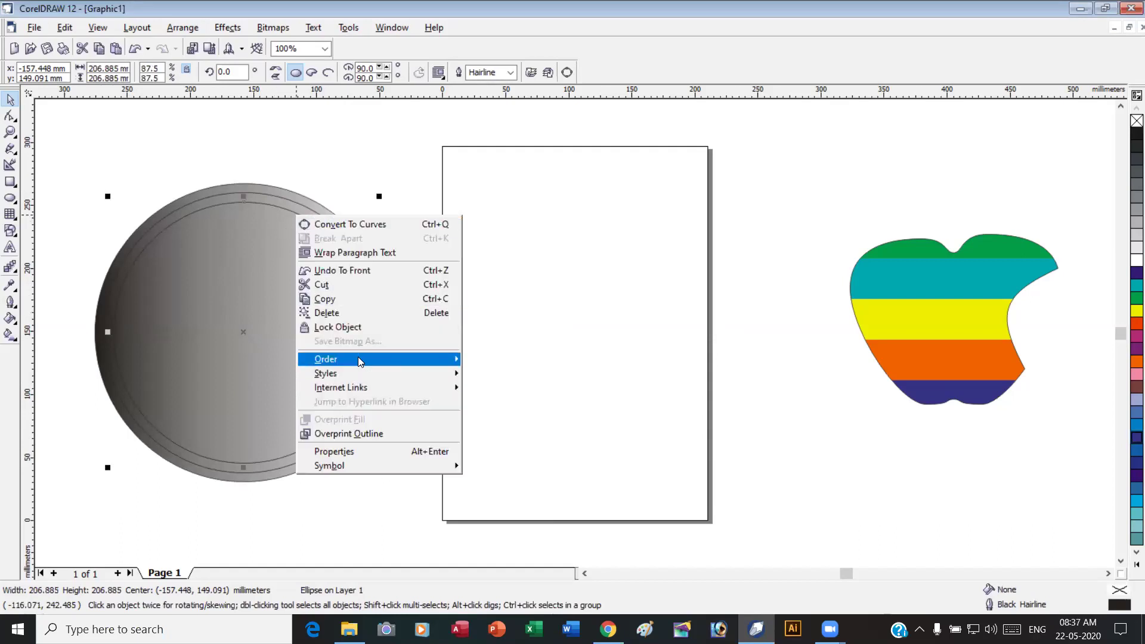
{"action": "mouse_move", "coordinate": [358, 357]}
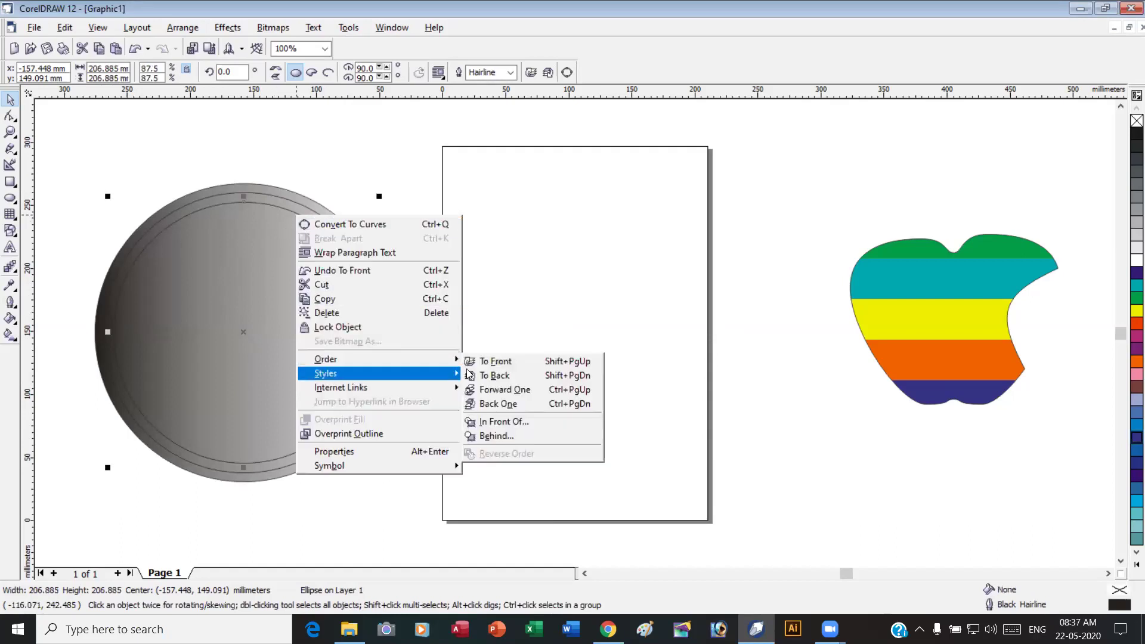
{"action": "left_click", "coordinate": [497, 390]}
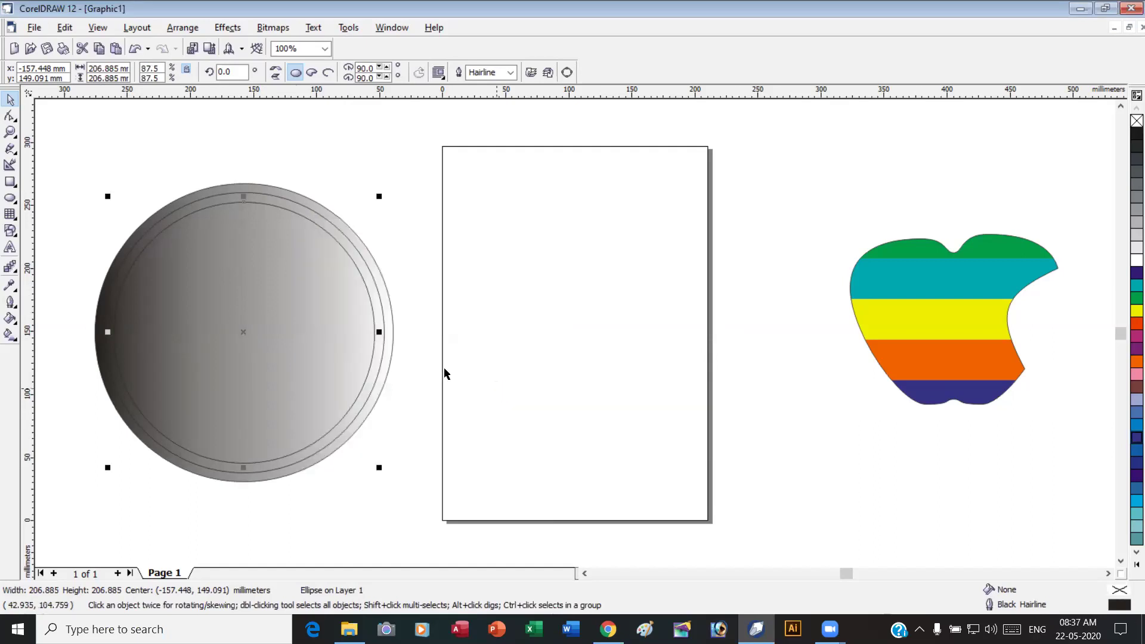
Move the gradient circle onto the page and back around the two unfilled circles, and send it to the back.
{"action": "left_click", "coordinate": [197, 301]}
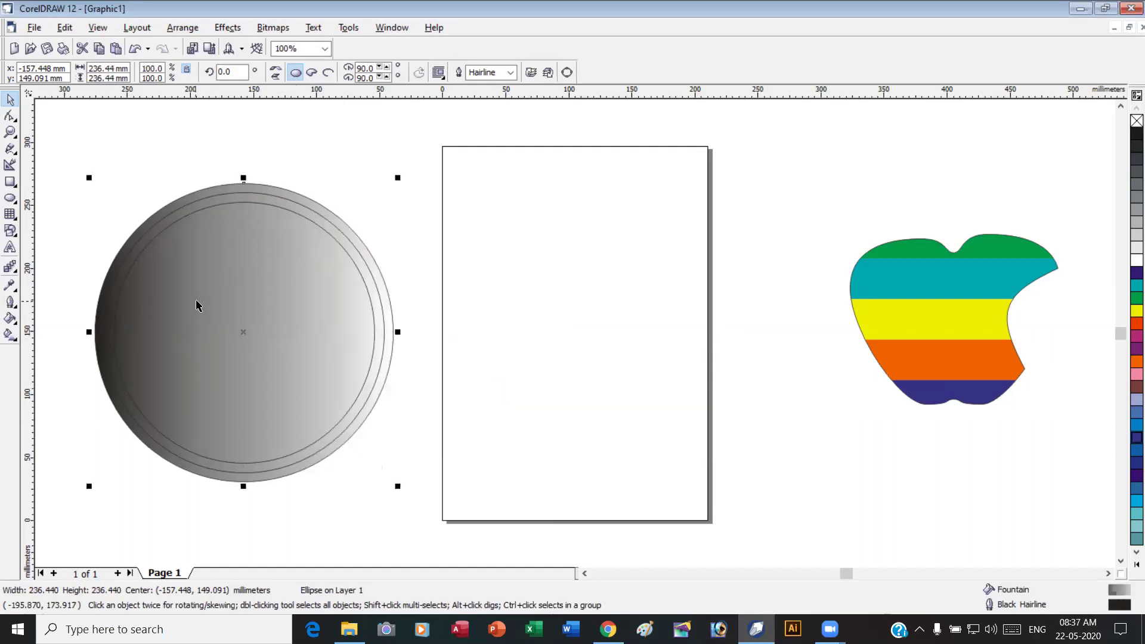
{"action": "left_click", "coordinate": [266, 209]}
{"action": "left_click_drag", "start_coordinate": [245, 248], "coordinate": [584, 249]}
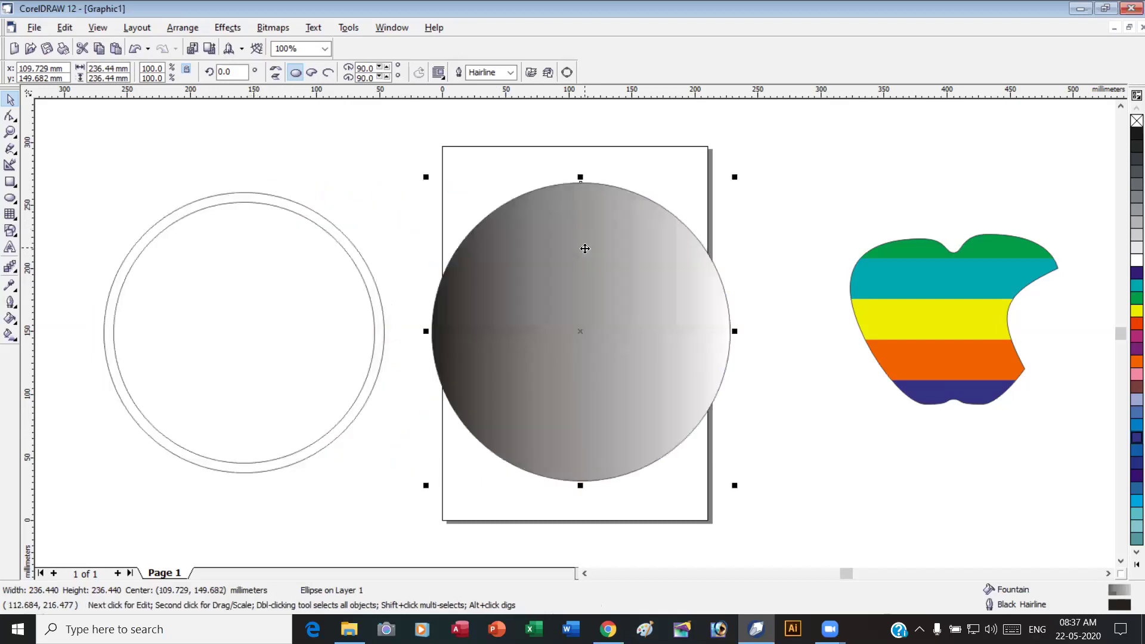
{"action": "left_click", "coordinate": [233, 208]}
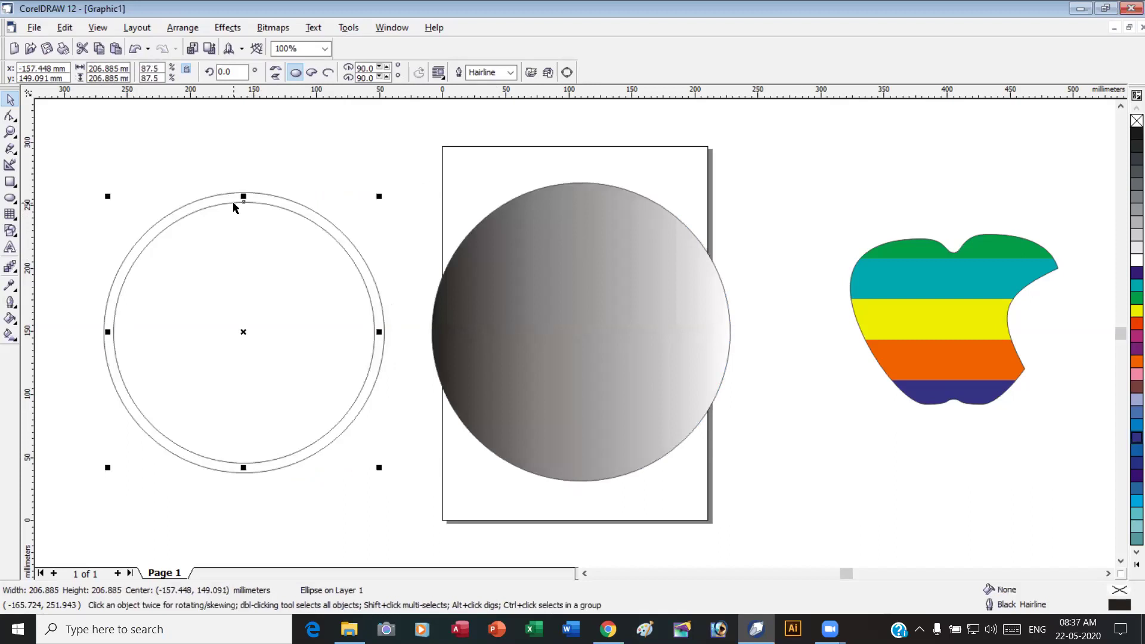
{"action": "left_click_drag", "start_coordinate": [591, 289], "coordinate": [251, 286]}
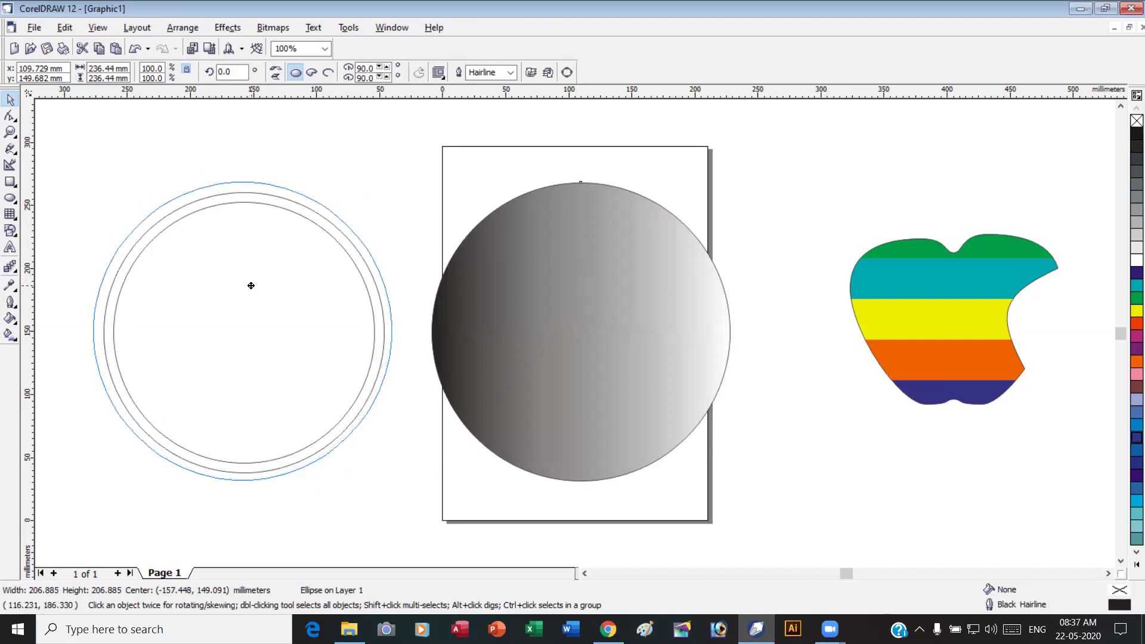
{"action": "left_click_drag", "start_coordinate": [253, 286], "coordinate": [253, 281]}
{"action": "right_click", "coordinate": [253, 278]}
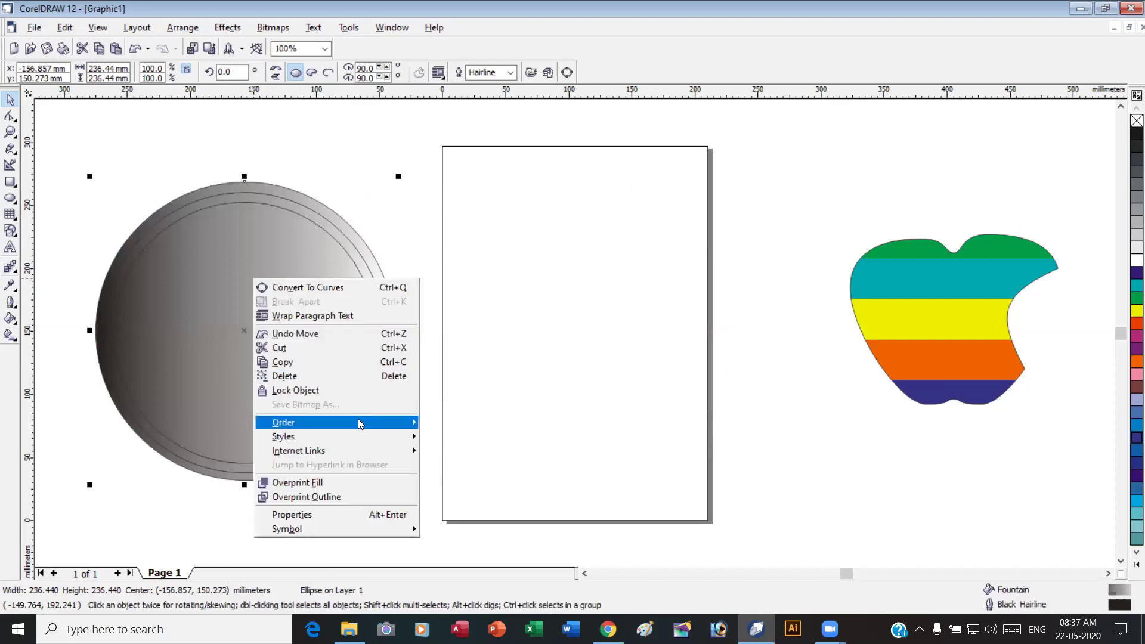
{"action": "mouse_move", "coordinate": [357, 422]}
{"action": "left_click", "coordinate": [460, 439]}
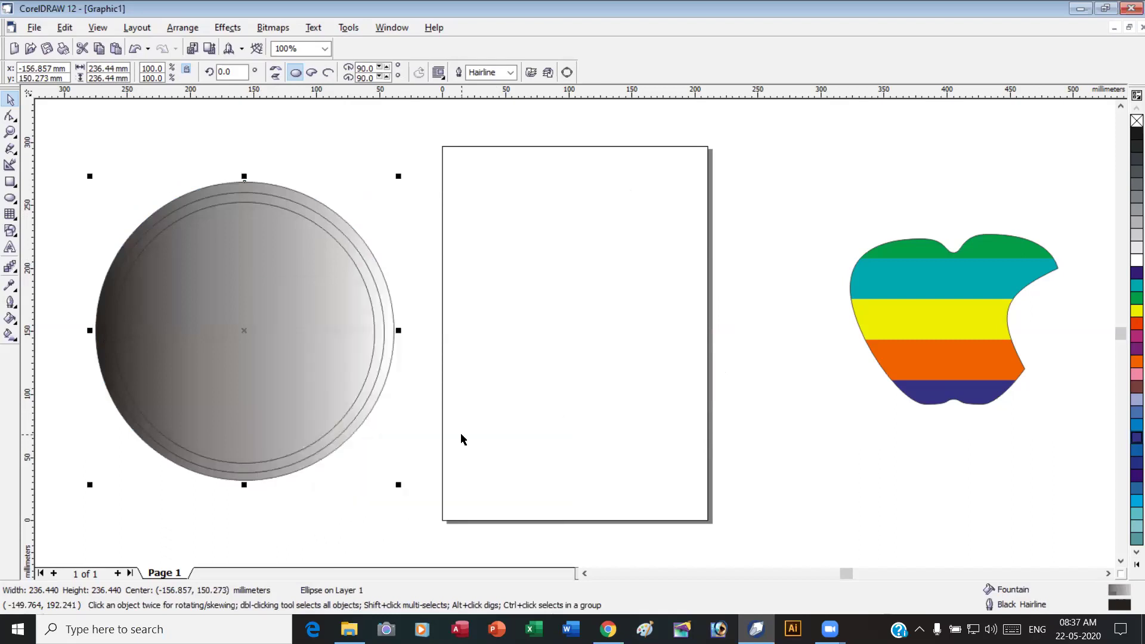
Apply a linear black-to-white fountain fill with an angle of -180 and mid-point 50 to the middle circle.
{"action": "left_click", "coordinate": [311, 216]}
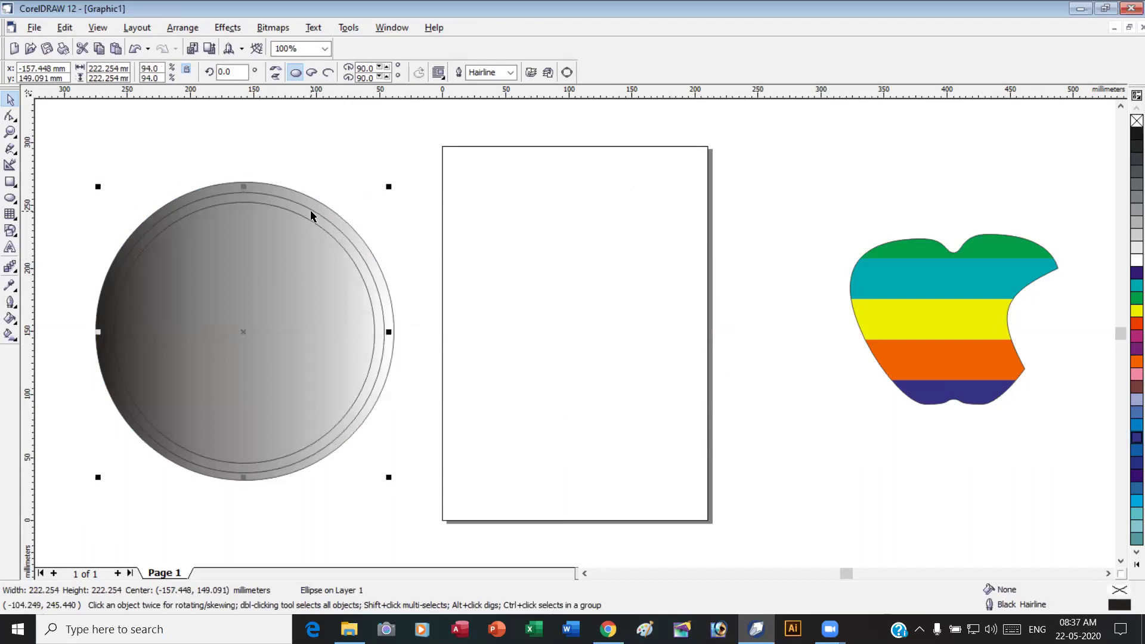
{"action": "left_click", "coordinate": [14, 325]}
{"action": "left_click", "coordinate": [56, 327]}
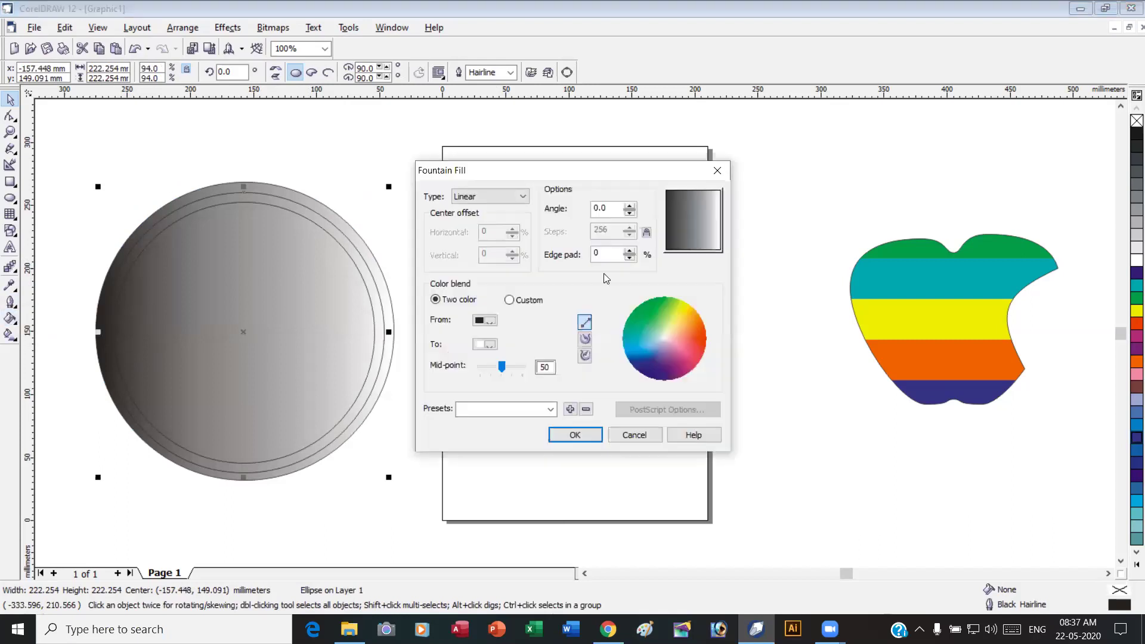
{"action": "mouse_move", "coordinate": [673, 226]}
{"action": "left_mouse_down"}
{"action": "mouse_move", "coordinate": [686, 205]}
{"action": "mouse_move", "coordinate": [677, 220]}
{"action": "left_mouse_up"}
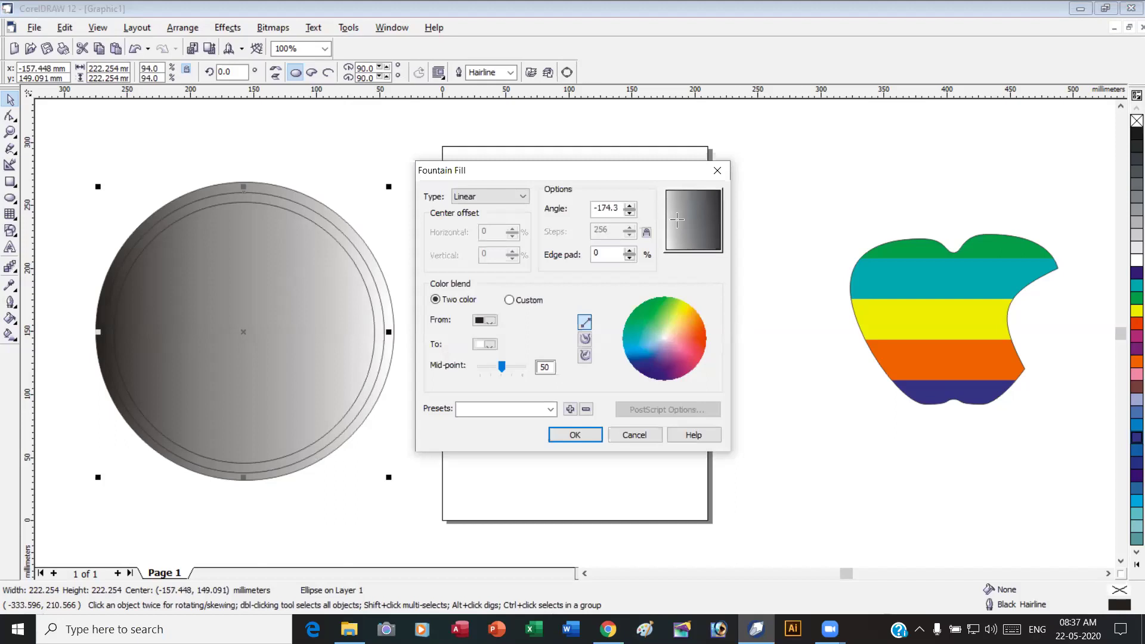
{"action": "left_click_drag", "start_coordinate": [677, 220], "coordinate": [677, 220]}
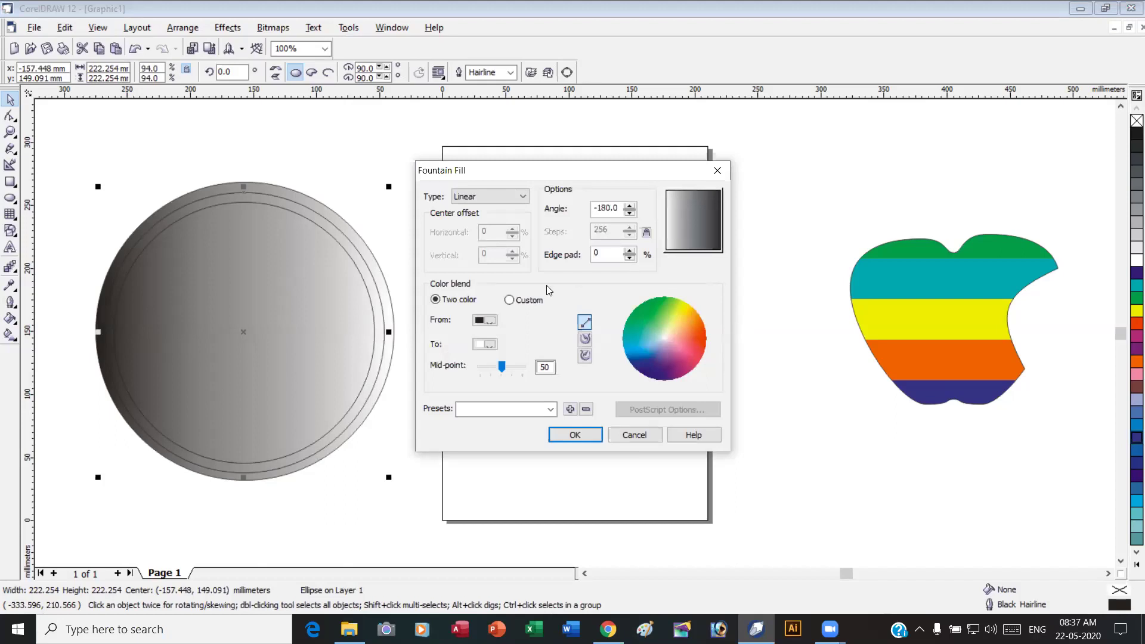
{"action": "left_click", "coordinate": [574, 434]}
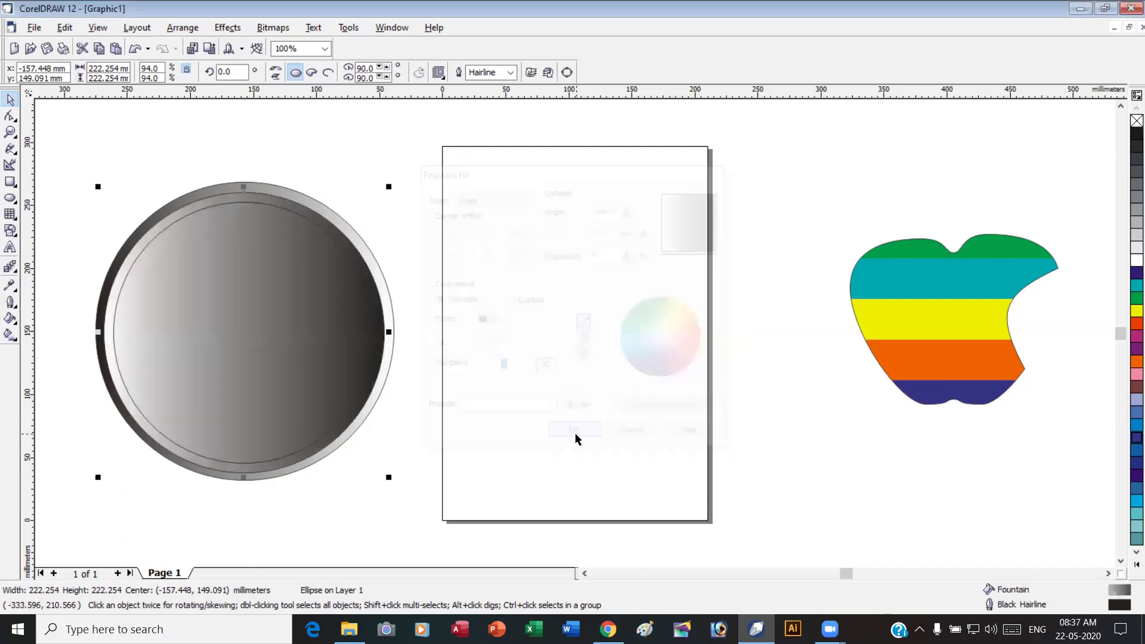
Fill the innermost circle with white.
{"action": "left_click", "coordinate": [272, 296]}
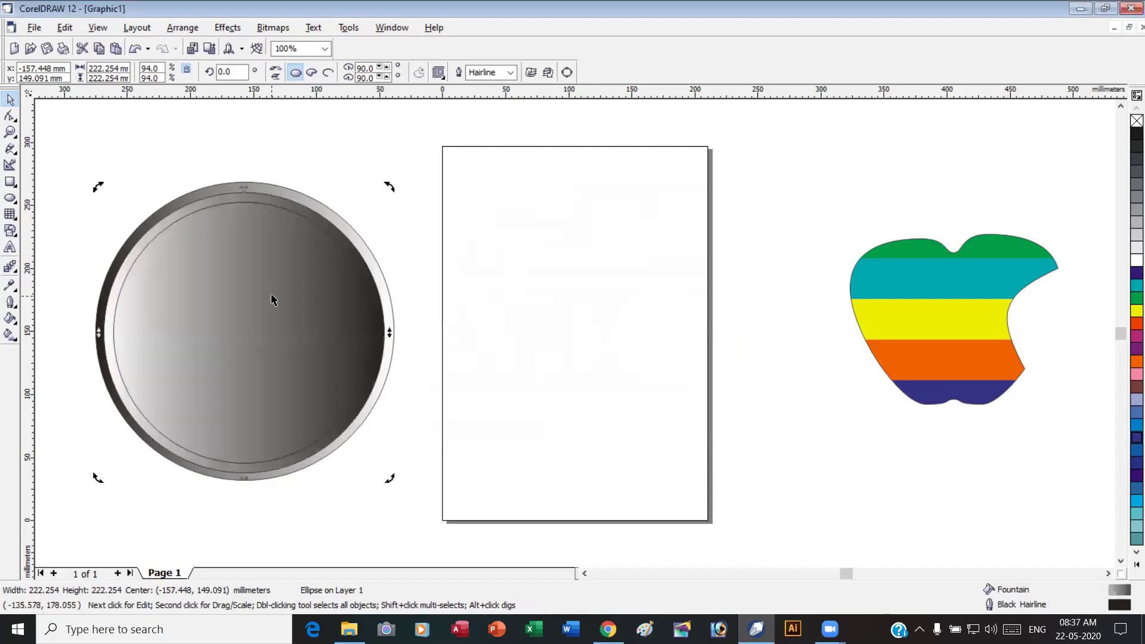
{"action": "left_click", "coordinate": [256, 207]}
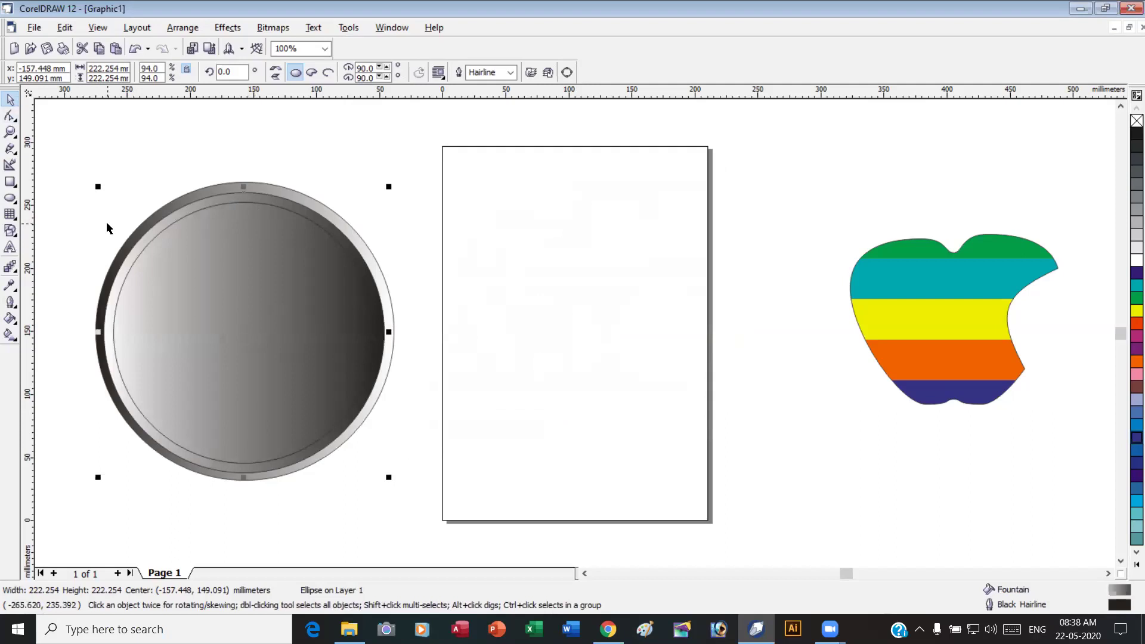
{"action": "left_click", "coordinate": [147, 252]}
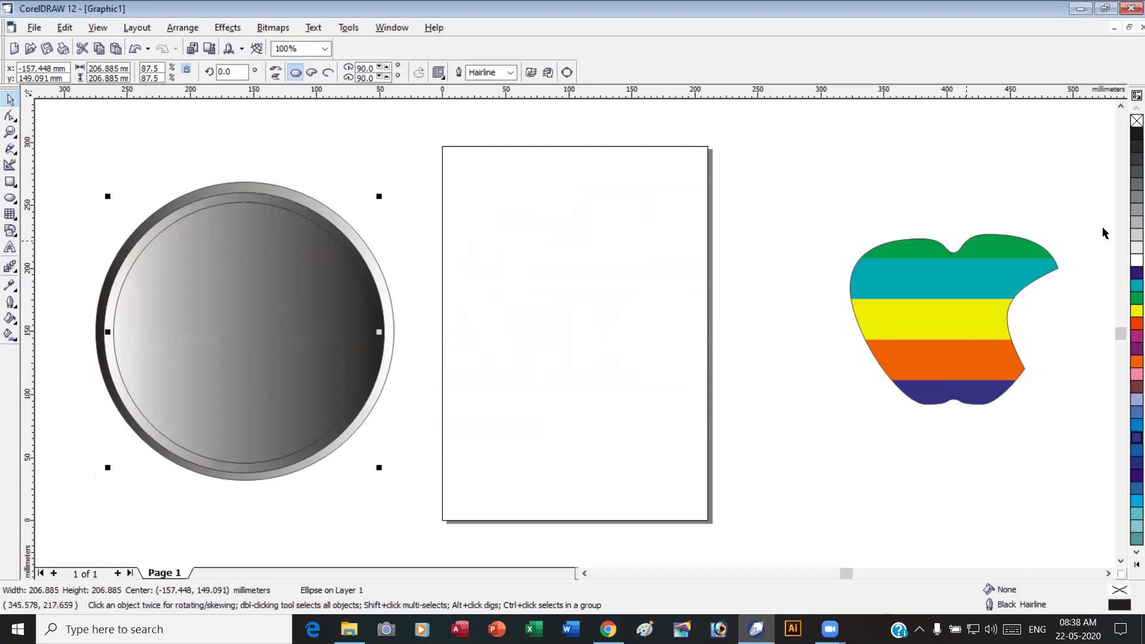
{"action": "left_click", "coordinate": [1136, 260]}
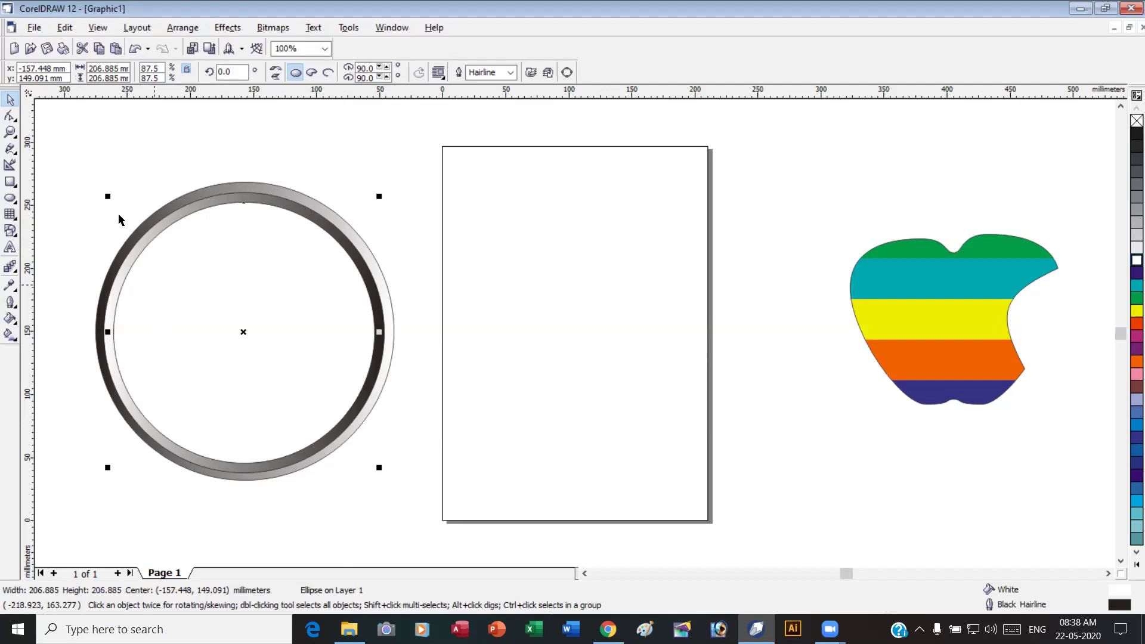
Remove the outlines from all three concentric circles.
{"action": "left_click_drag", "start_coordinate": [76, 140], "coordinate": [410, 529]}
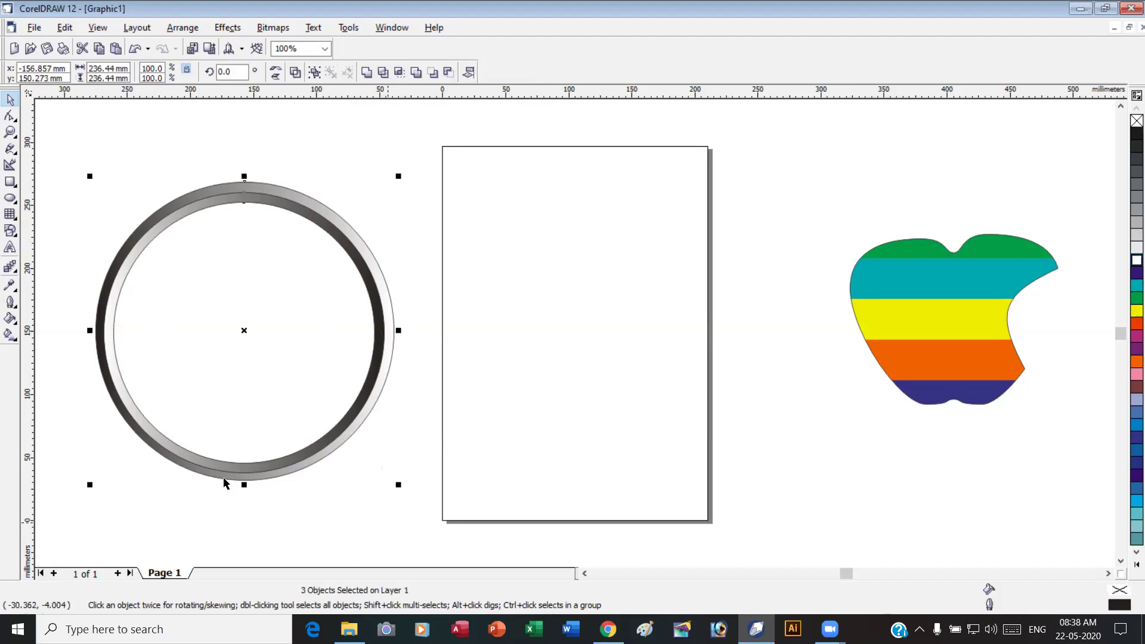
{"action": "left_click", "coordinate": [10, 318]}
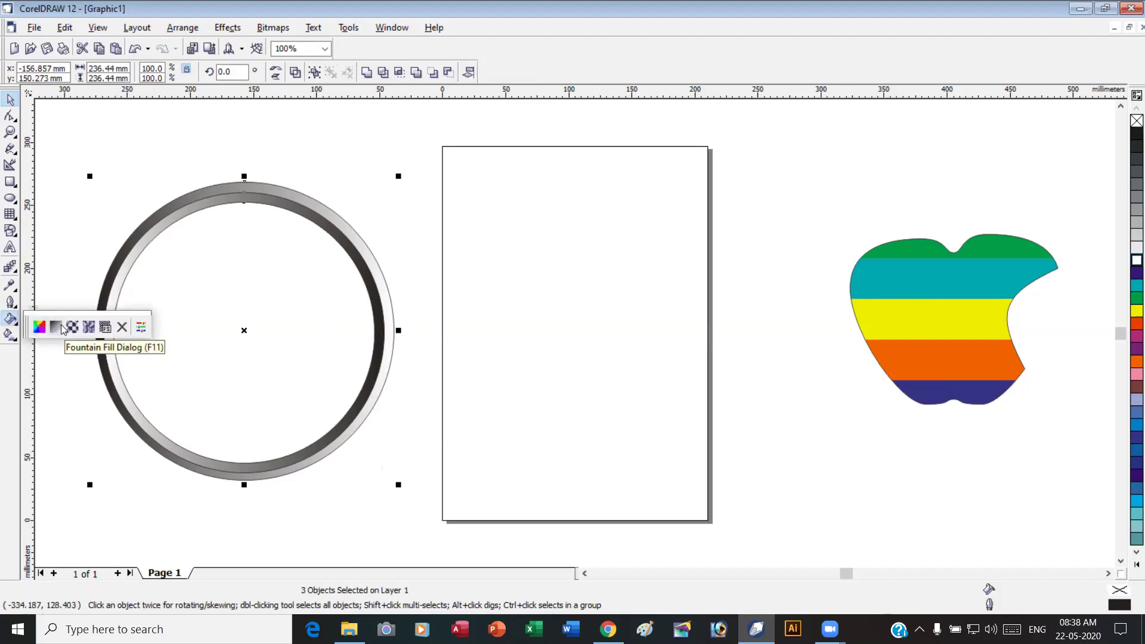
{"action": "left_click", "coordinate": [10, 302]}
{"action": "left_click", "coordinate": [74, 311]}
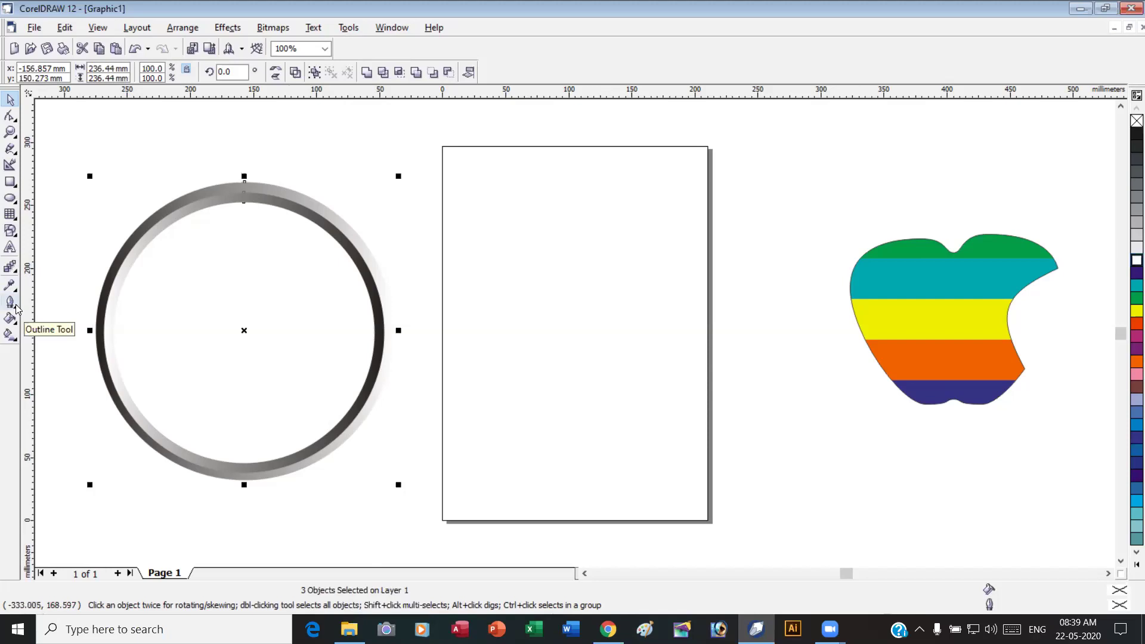
Draw a six-sided polygon about 27 mm wide and 31 mm high near the middle of the white circle.
{"action": "left_click", "coordinate": [15, 219]}
{"action": "left_click", "coordinate": [55, 225]}
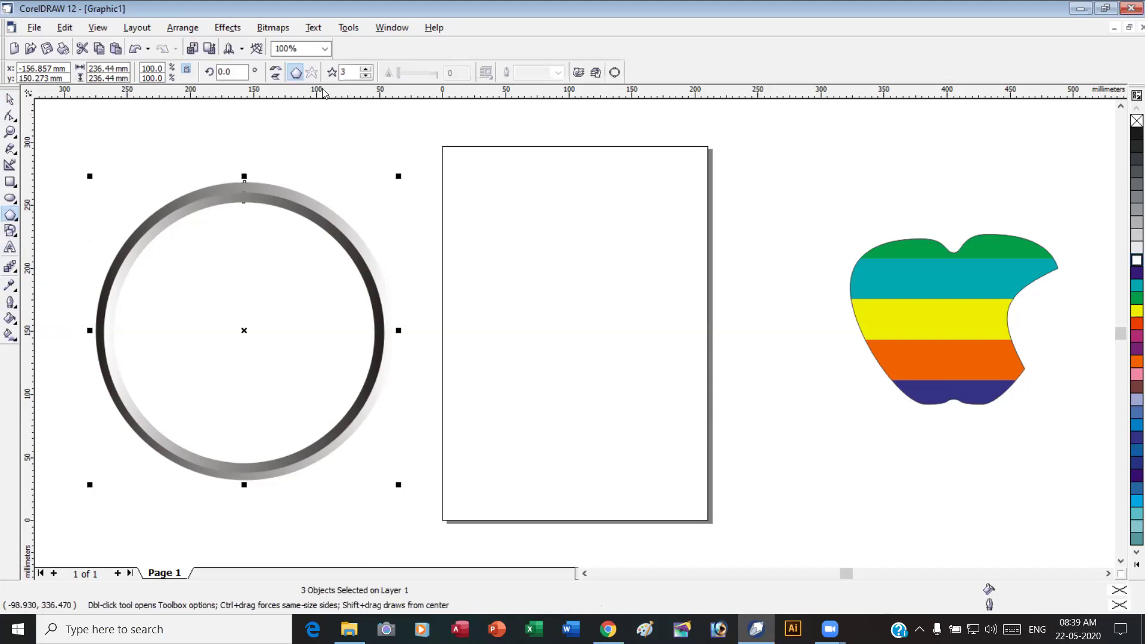
{"action": "left_click", "coordinate": [368, 70]}
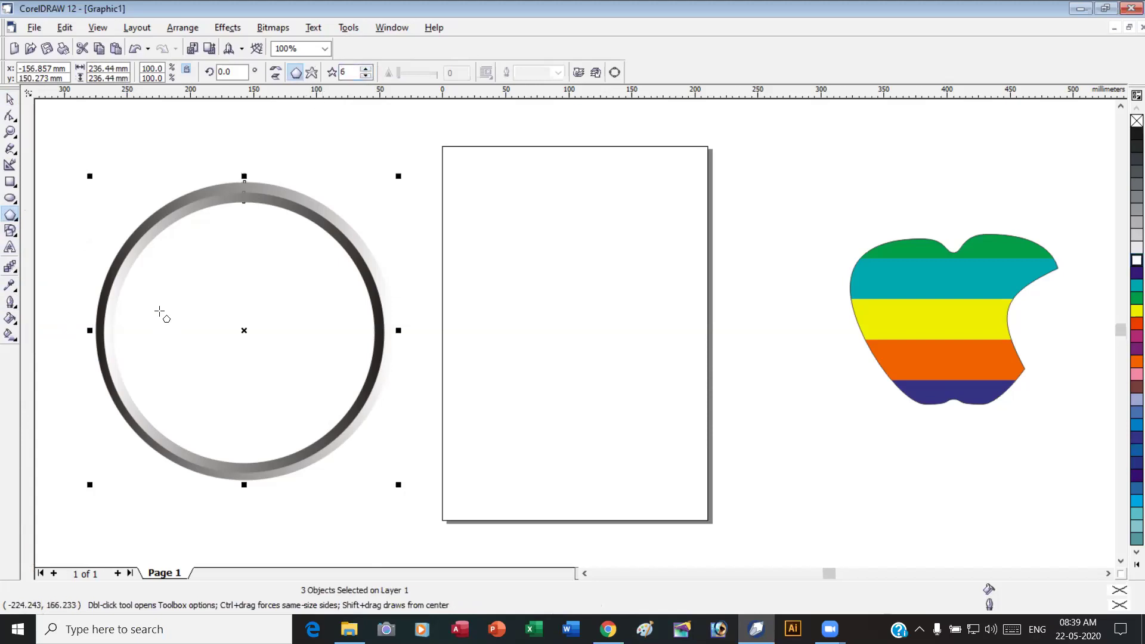
{"action": "scroll", "coordinate": [162, 314], "scroll_direction": "up", "scroll_amount": 2}
{"action": "scroll", "coordinate": [169, 316], "scroll_direction": "down", "scroll_amount": 2}
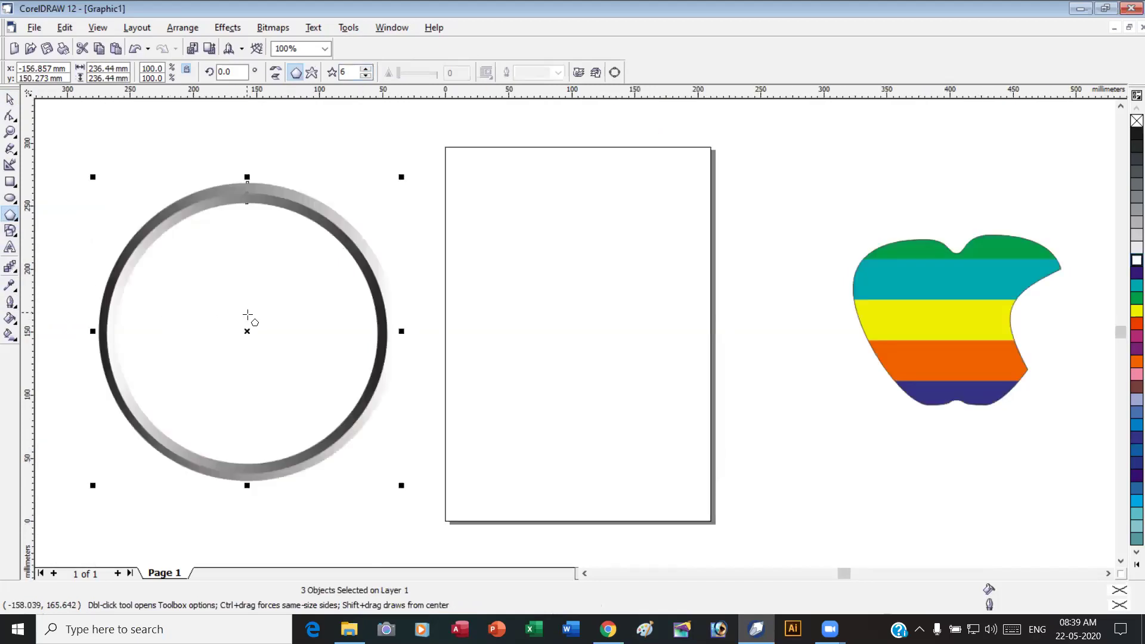
{"action": "left_click_drag", "start_coordinate": [230, 322], "coordinate": [278, 371]}
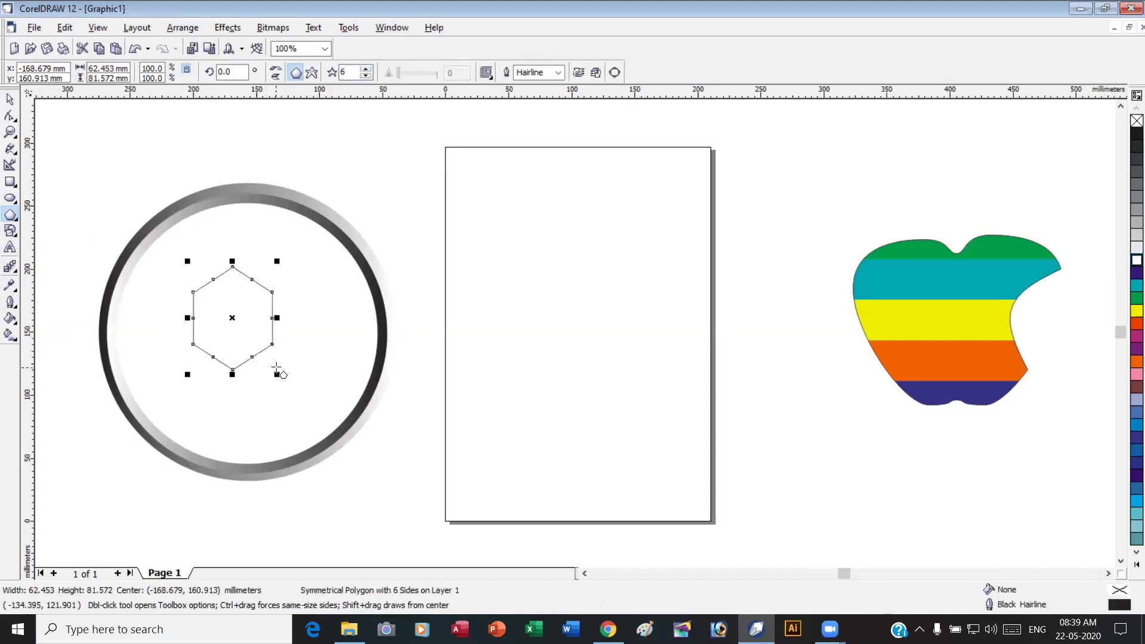
{"action": "key", "text": "Delete"}
{"action": "left_click_drag", "start_coordinate": [222, 319], "coordinate": [260, 357]}
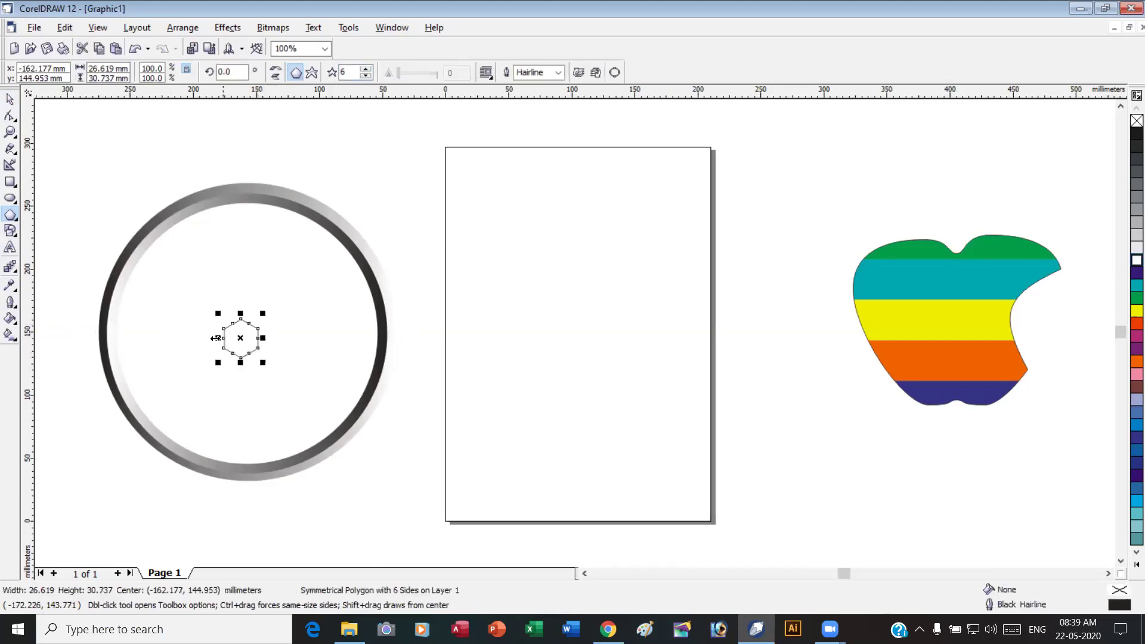
Move the hexagon onto the center of the white inner circle.
{"action": "left_click", "coordinate": [10, 99]}
{"action": "left_click", "coordinate": [314, 295]}
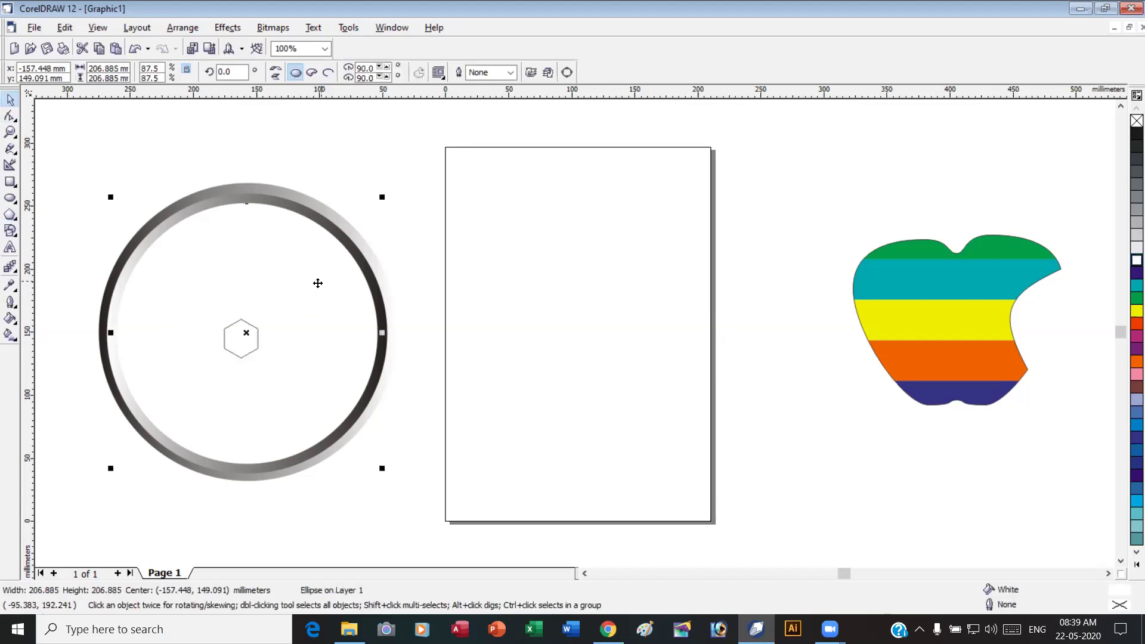
{"action": "left_click_drag", "start_coordinate": [250, 340], "coordinate": [254, 337]}
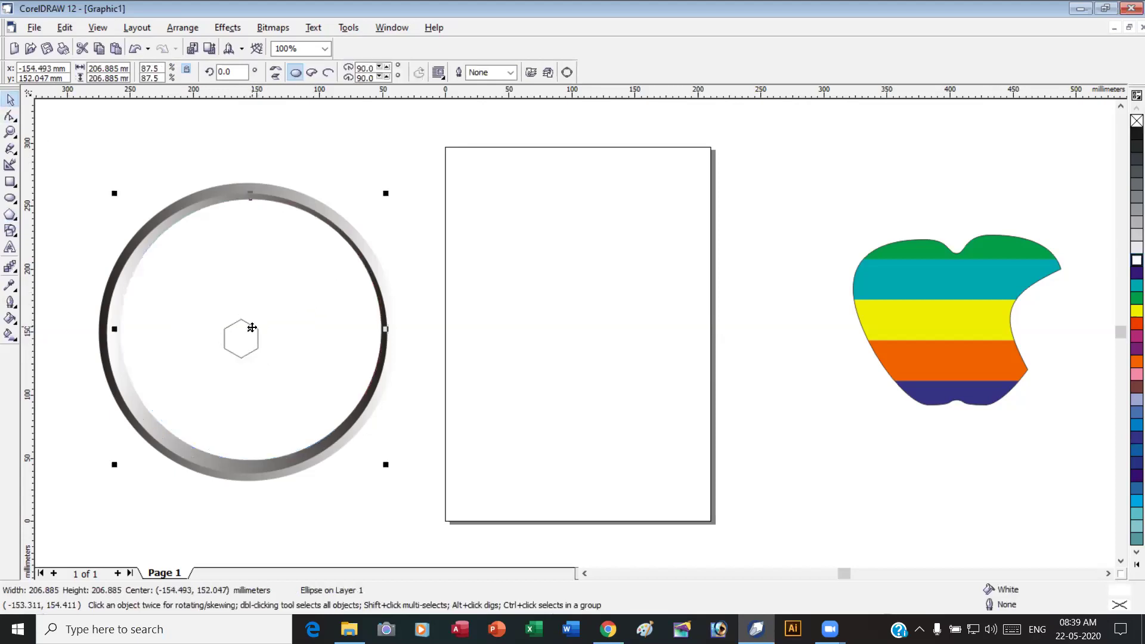
{"action": "key", "text": "ctrl+z"}
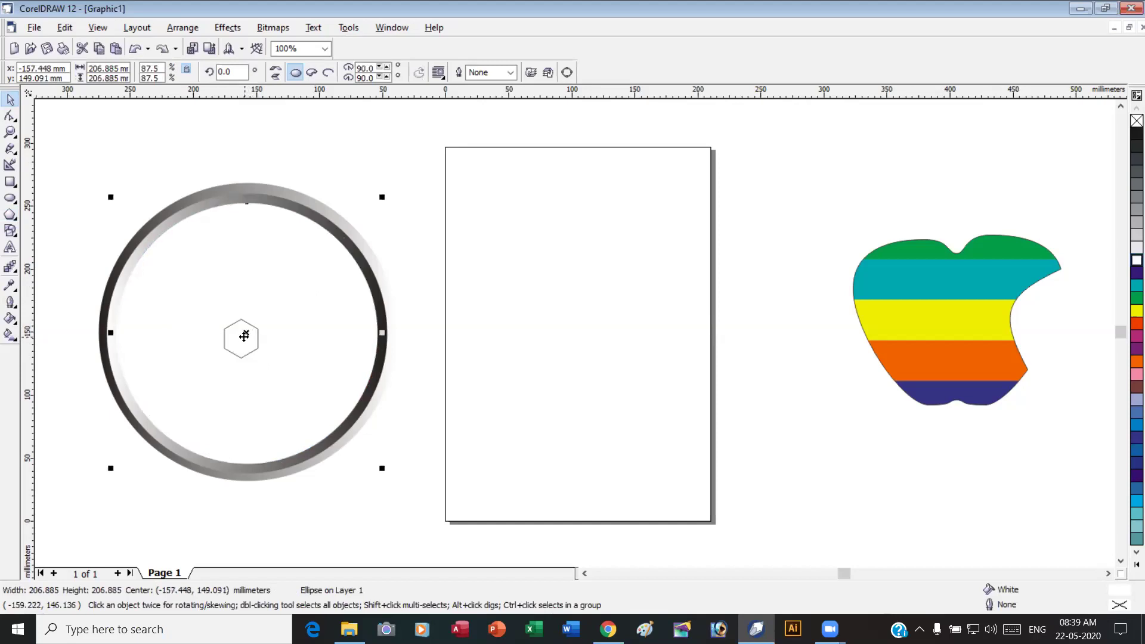
{"action": "left_click", "coordinate": [258, 334]}
{"action": "left_click_drag", "start_coordinate": [256, 329], "coordinate": [263, 325]}
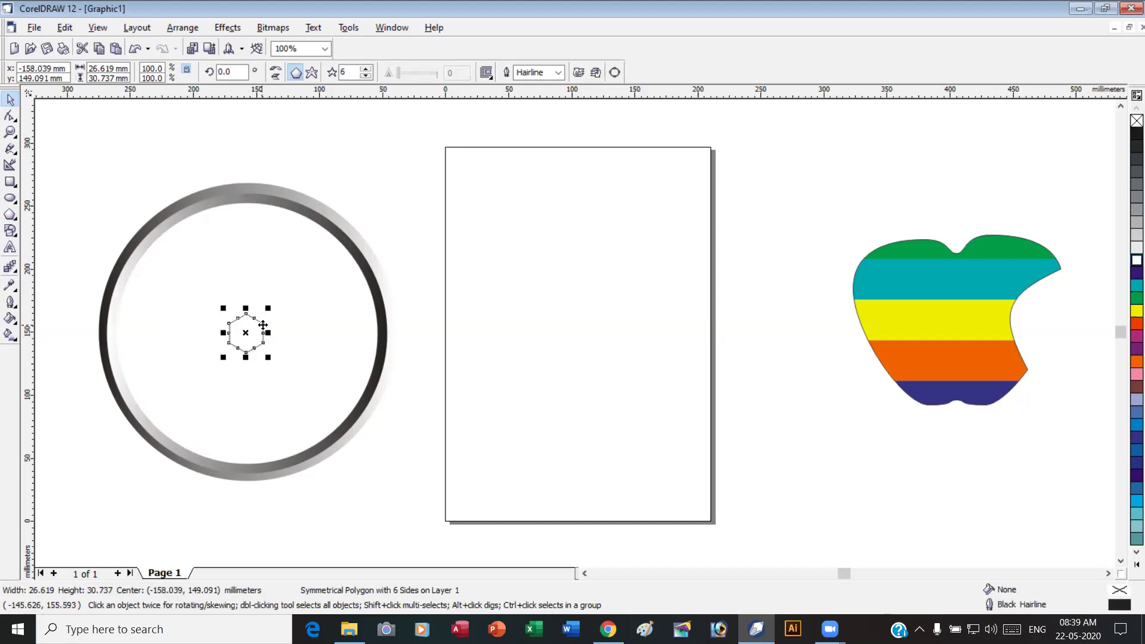
{"action": "left_click", "coordinate": [289, 287]}
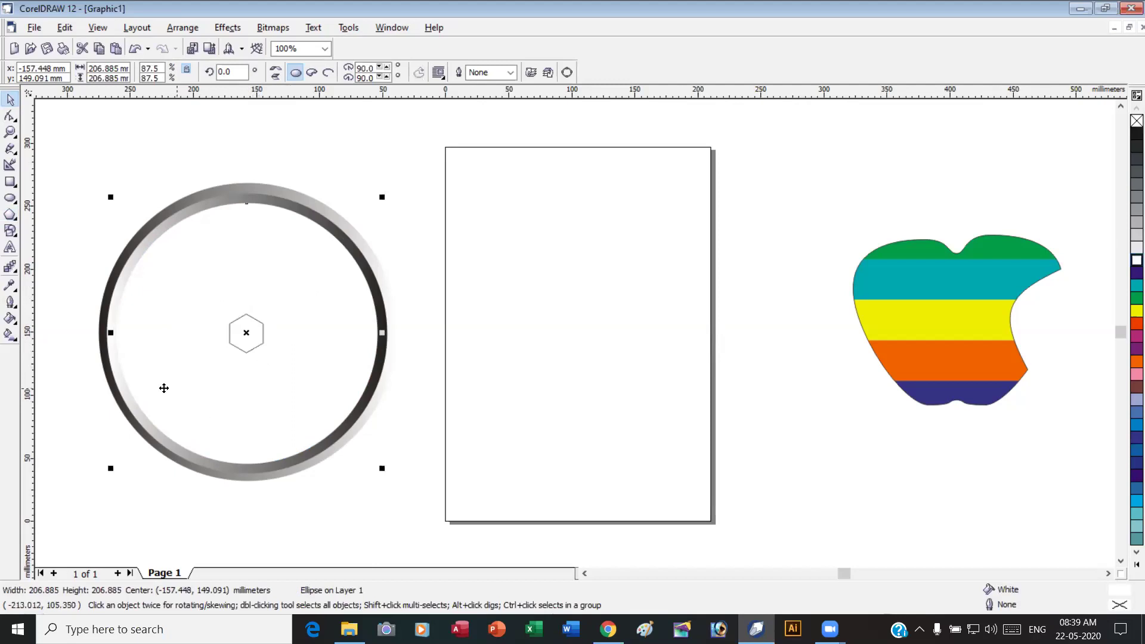
{"action": "scroll", "coordinate": [152, 346], "scroll_direction": "up", "scroll_amount": 2}
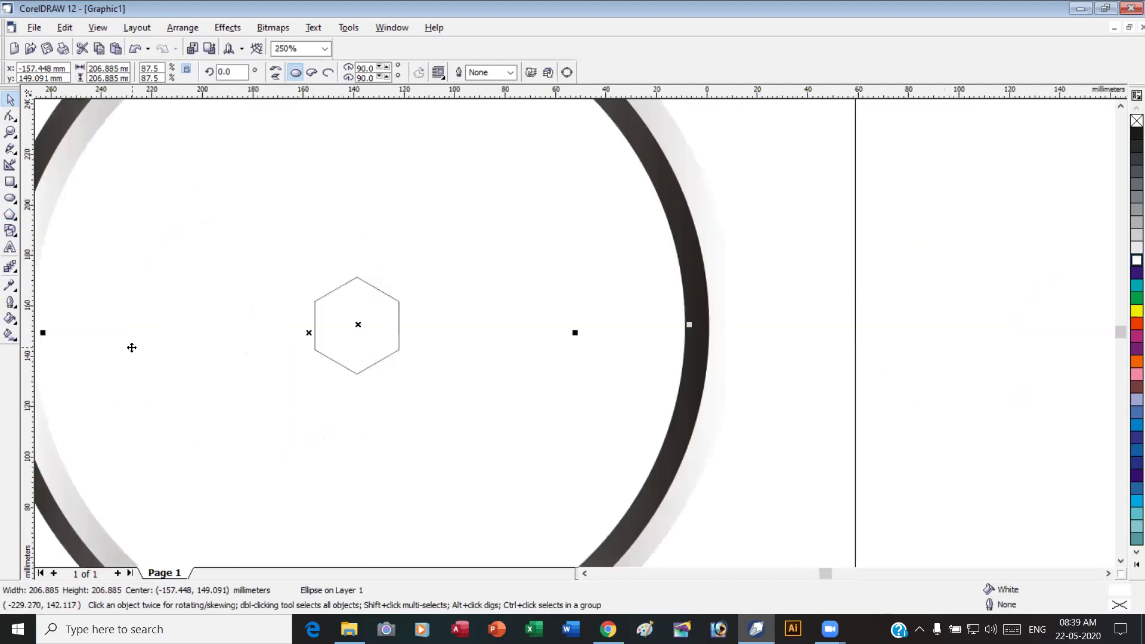
Draw a narrow triangle about 13 mm wide and 105 mm high from the hexagon's center to the white circle's top and the hexagon's upper-right corner.
{"action": "scroll", "coordinate": [148, 351], "scroll_direction": "down", "scroll_amount": 1}
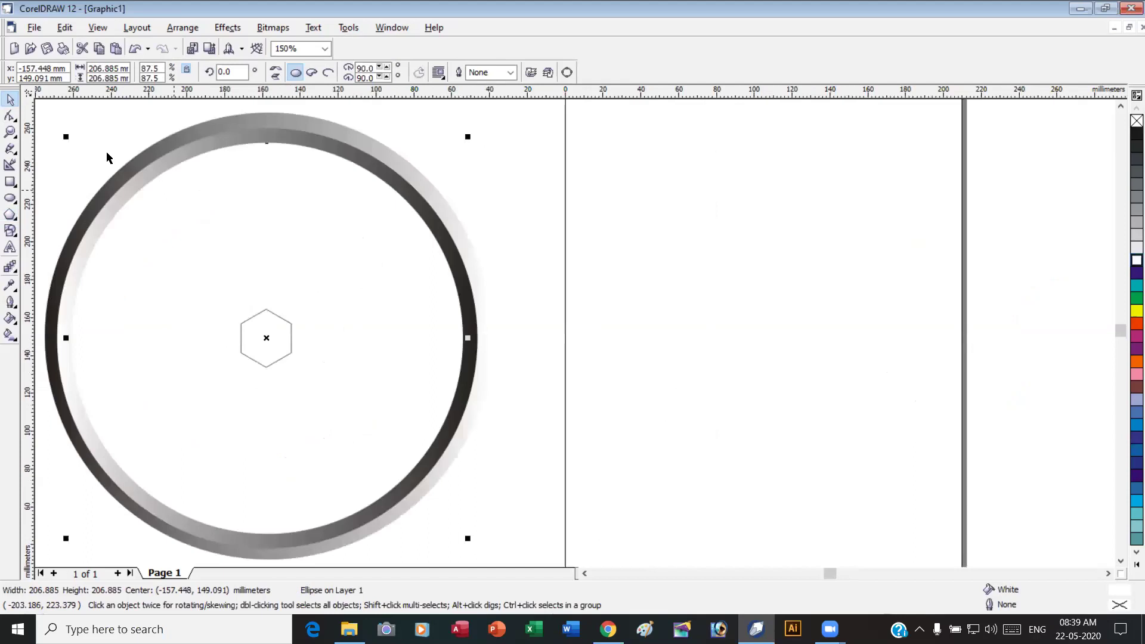
{"action": "left_click", "coordinate": [11, 149]}
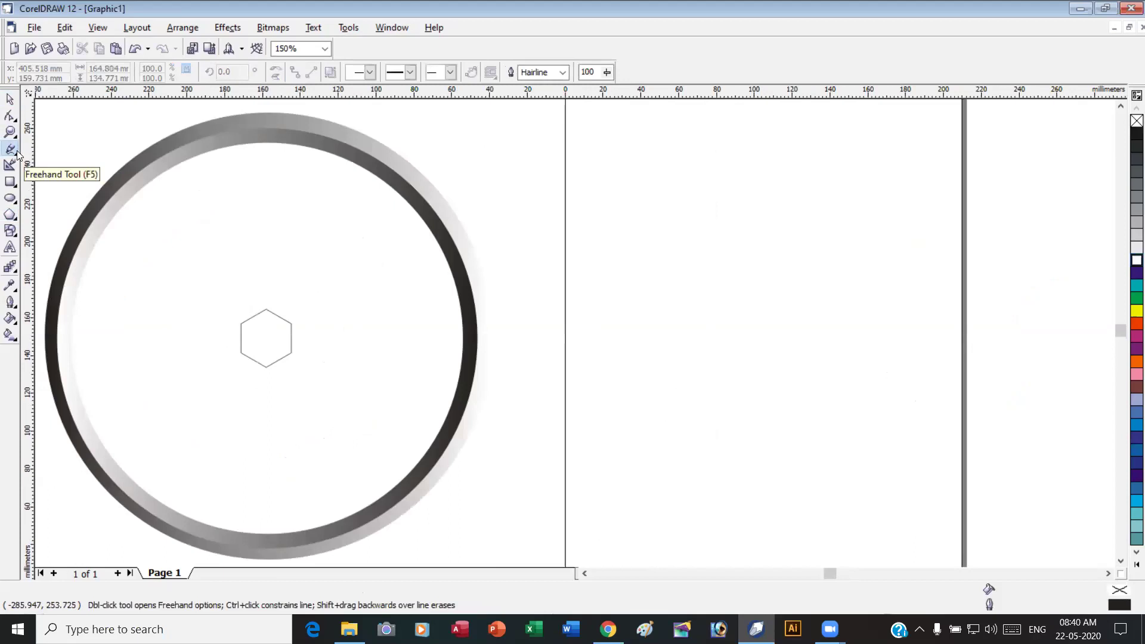
{"action": "left_click", "coordinate": [17, 155]}
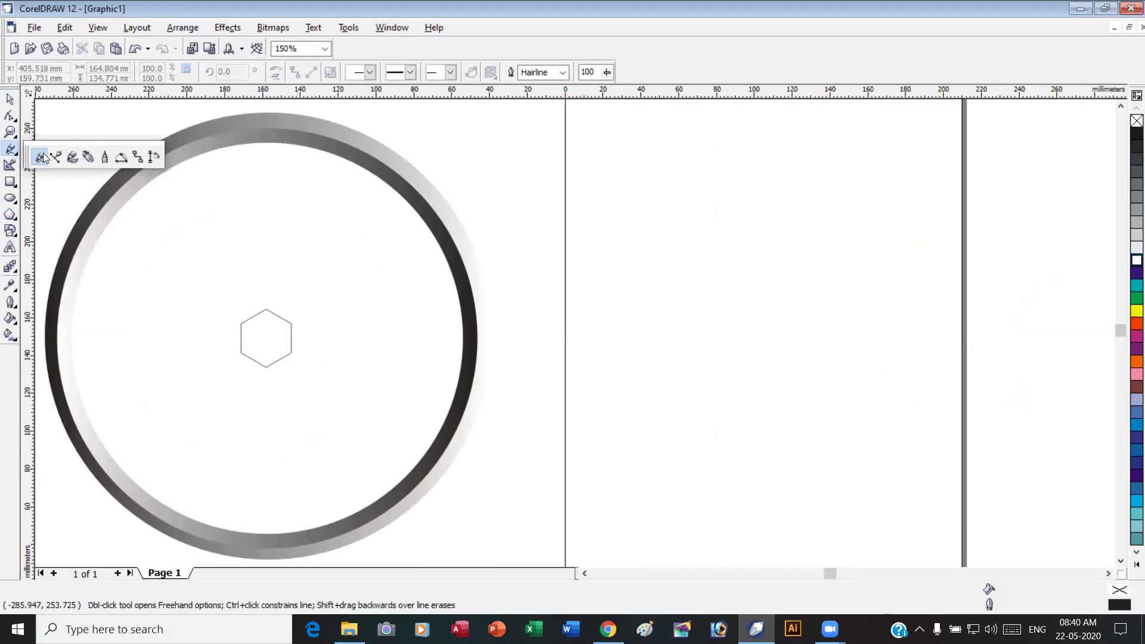
{"action": "left_click", "coordinate": [88, 157]}
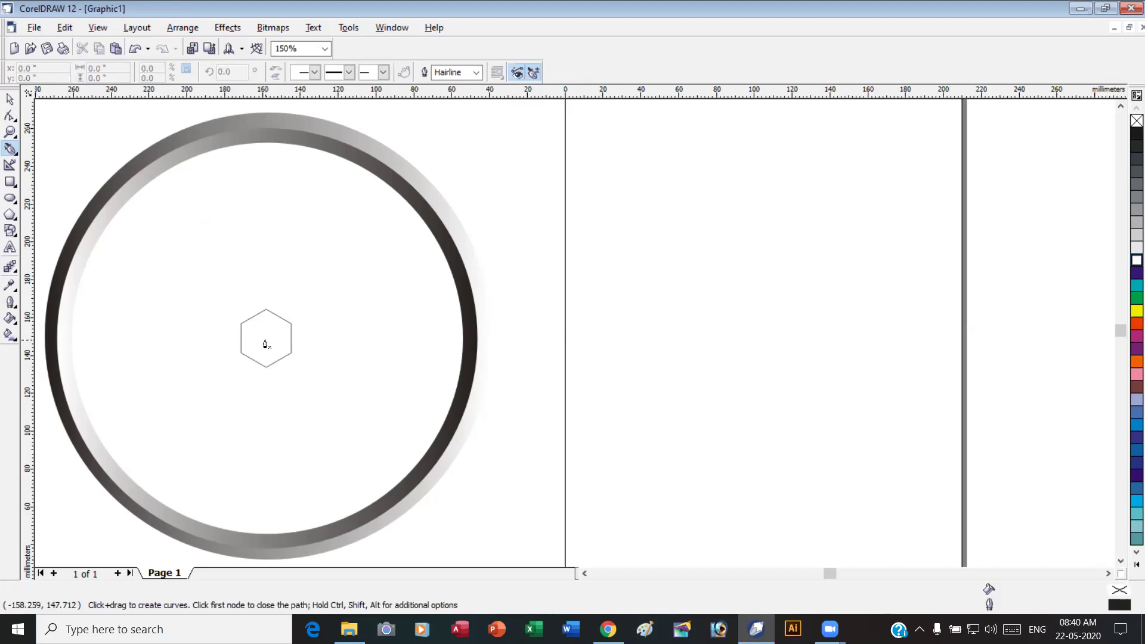
{"action": "left_click", "coordinate": [265, 340]}
{"action": "left_click", "coordinate": [267, 145]}
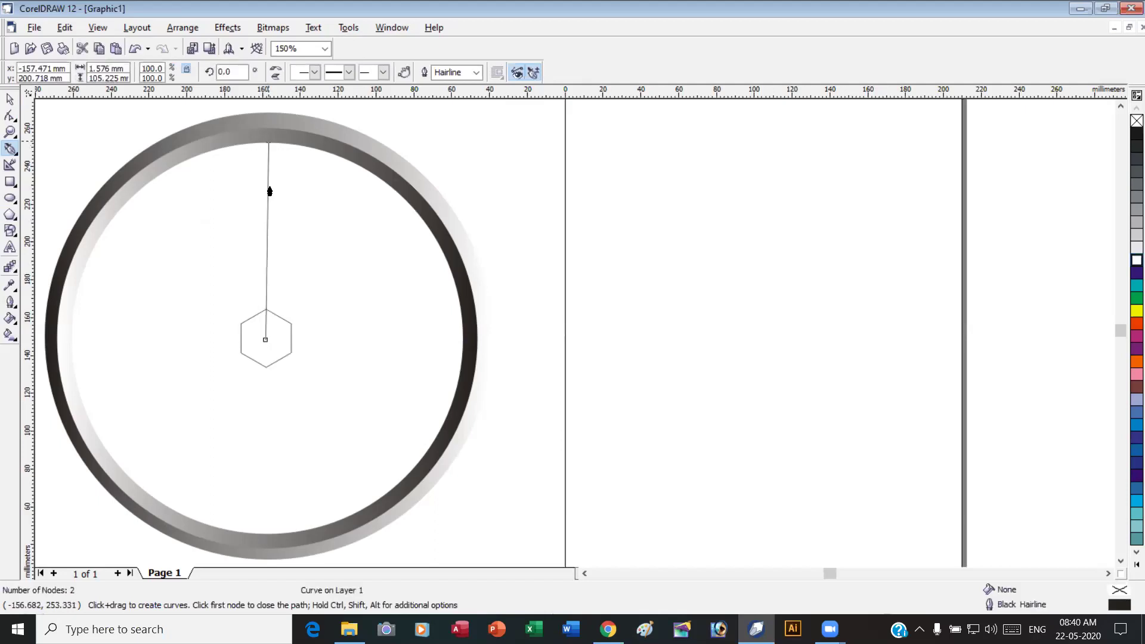
{"action": "left_click", "coordinate": [290, 325]}
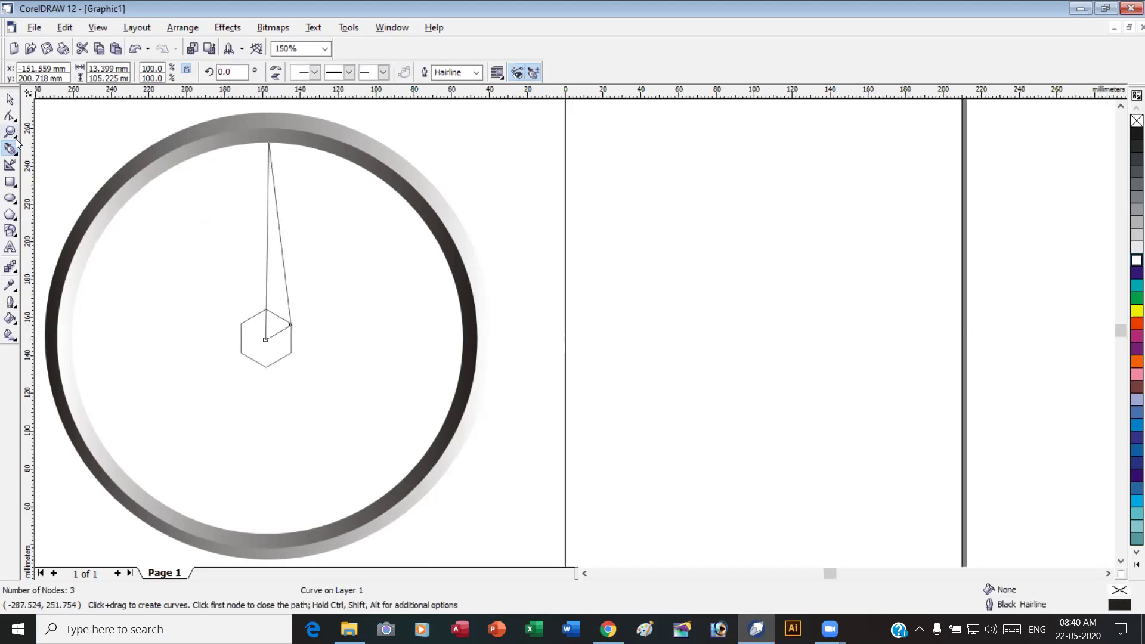
Mirror a copy of the narrow triangle horizontally to its left side to form the second half of the vertical spike.
{"action": "left_click", "coordinate": [10, 100]}
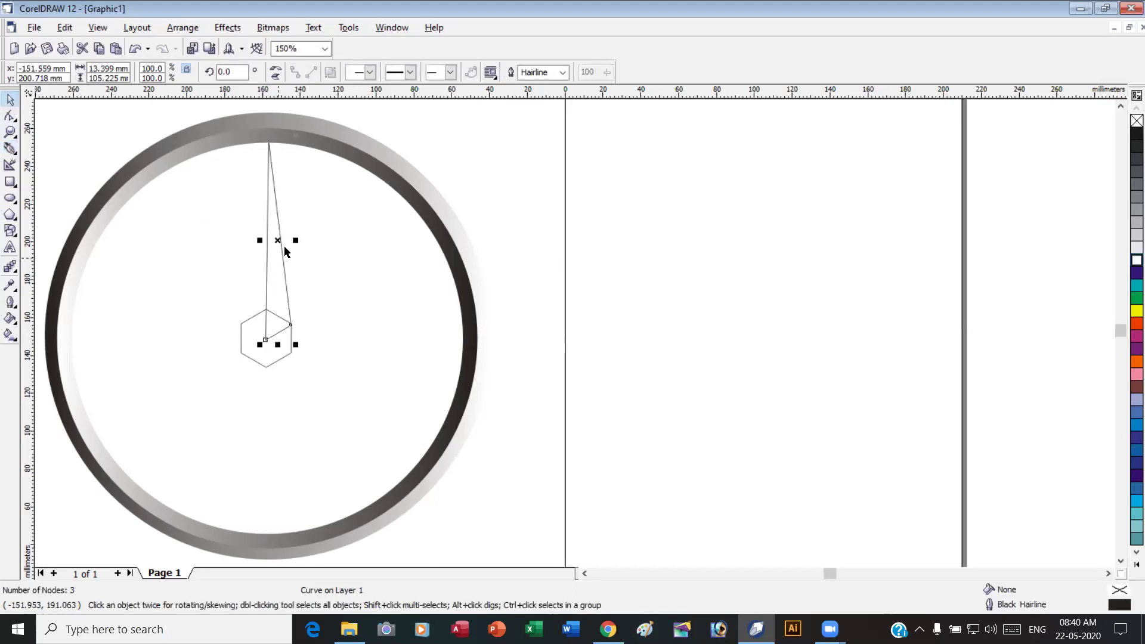
{"action": "left_click_drag", "start_coordinate": [296, 241], "coordinate": [246, 241]}
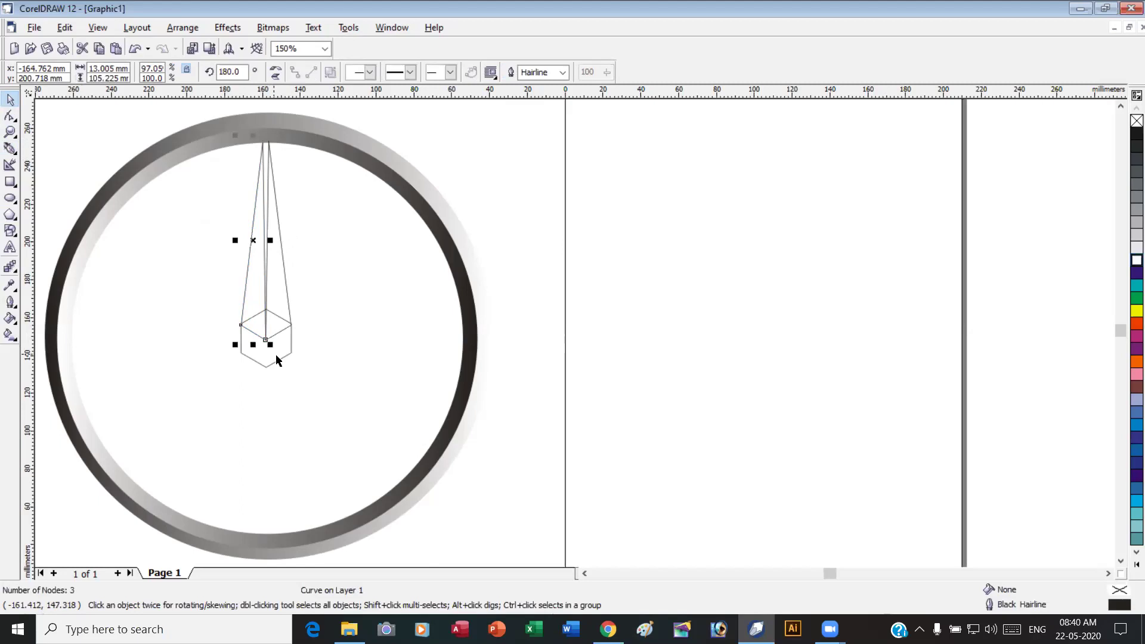
{"action": "left_click", "coordinate": [203, 192]}
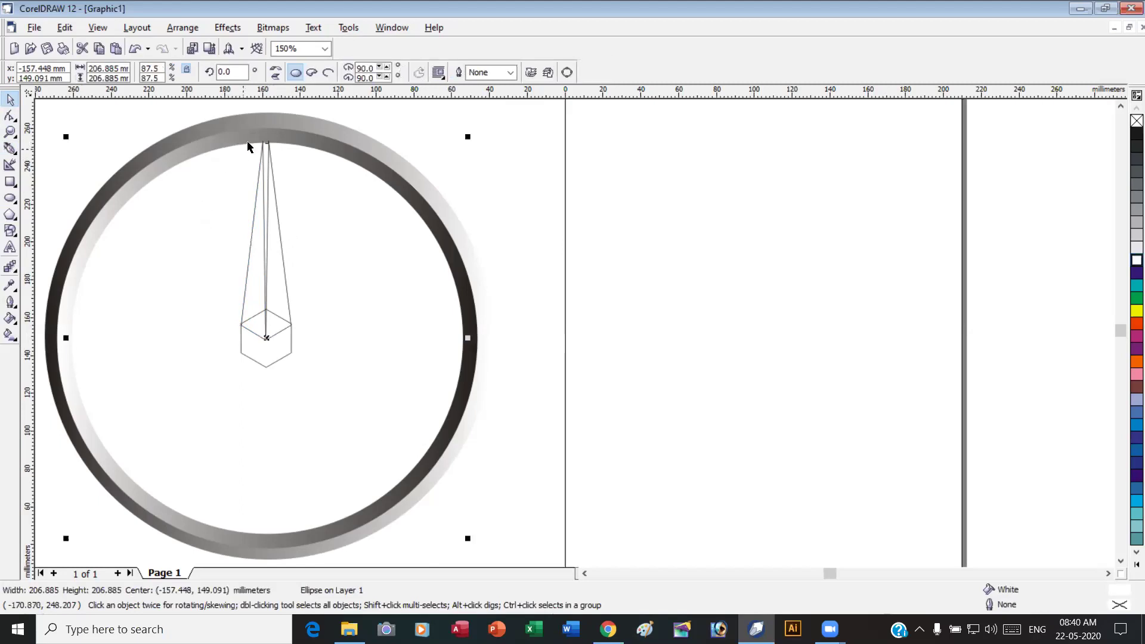
{"action": "left_click_drag", "start_coordinate": [251, 153], "coordinate": [272, 190]}
{"action": "left_click_drag", "start_coordinate": [227, 322], "coordinate": [263, 311]}
{"action": "key", "text": "ctrl+z"}
{"action": "left_click", "coordinate": [287, 295]}
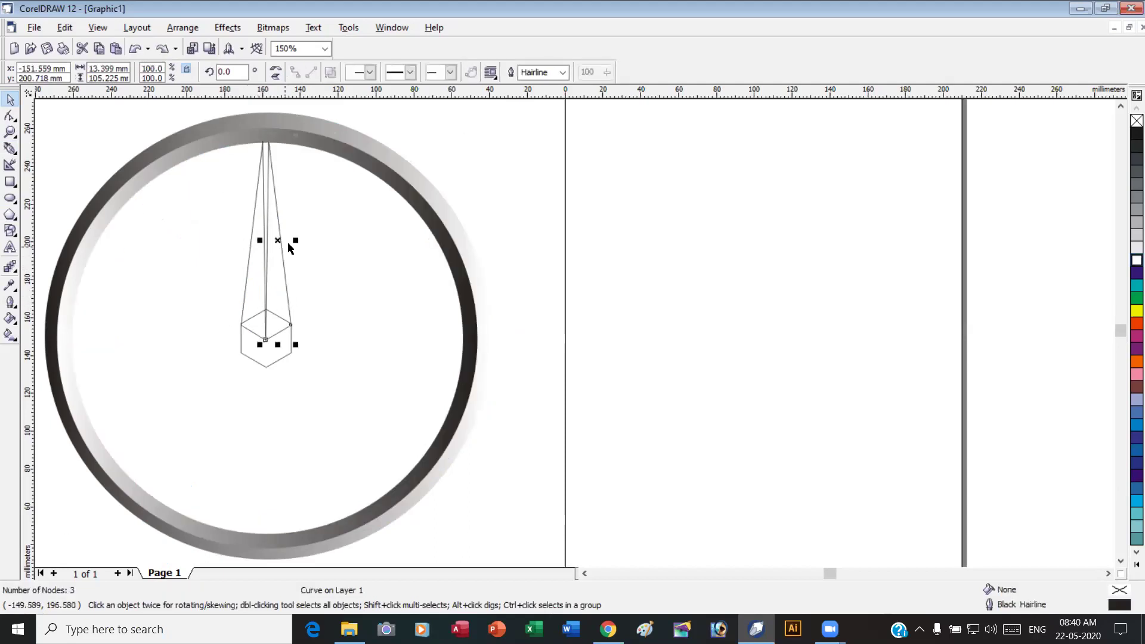
{"action": "left_click", "coordinate": [277, 205]}
{"action": "left_click", "coordinate": [277, 205]}
{"action": "left_click_drag", "start_coordinate": [262, 207], "coordinate": [256, 204]}
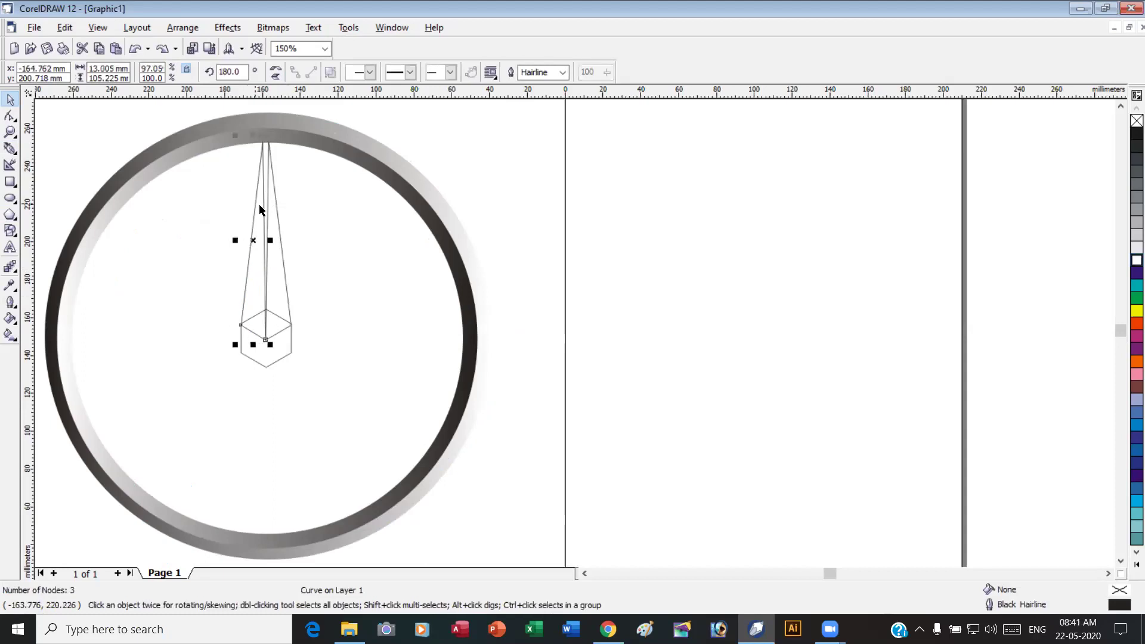
{"action": "key", "text": "ctrl+z"}
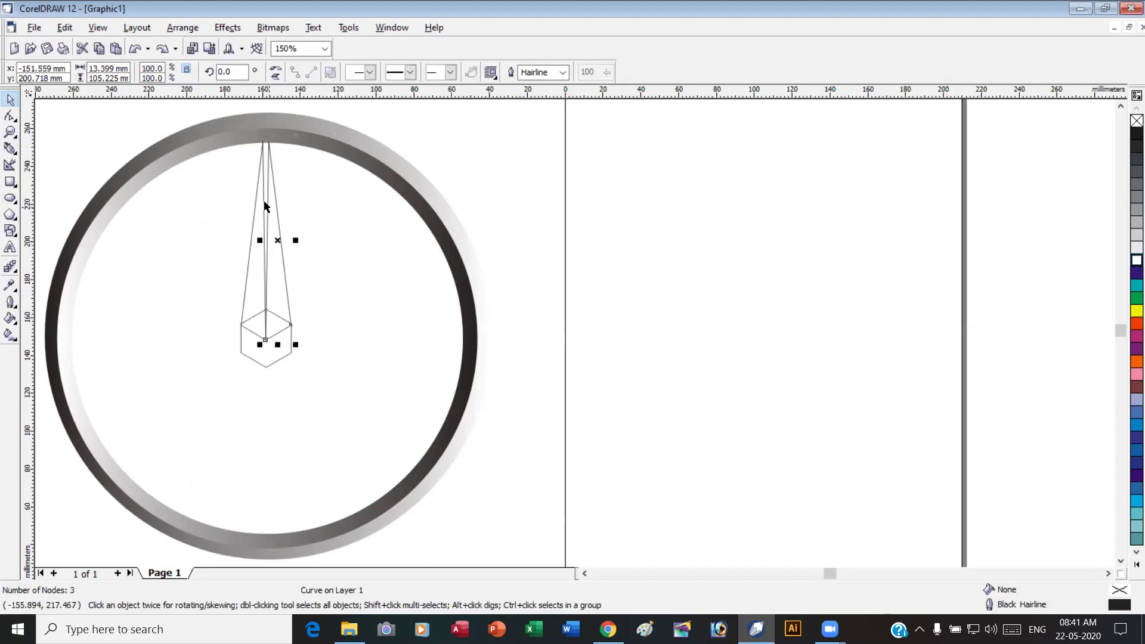
{"action": "key", "text": "ctrl+shift+z"}
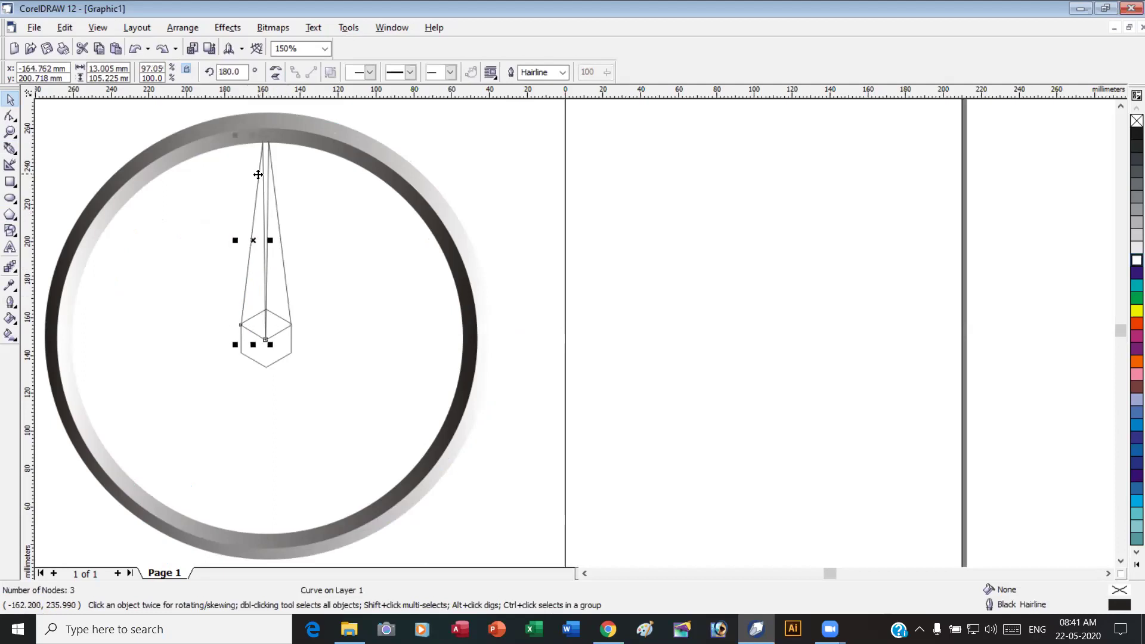
{"action": "left_click", "coordinate": [259, 176]}
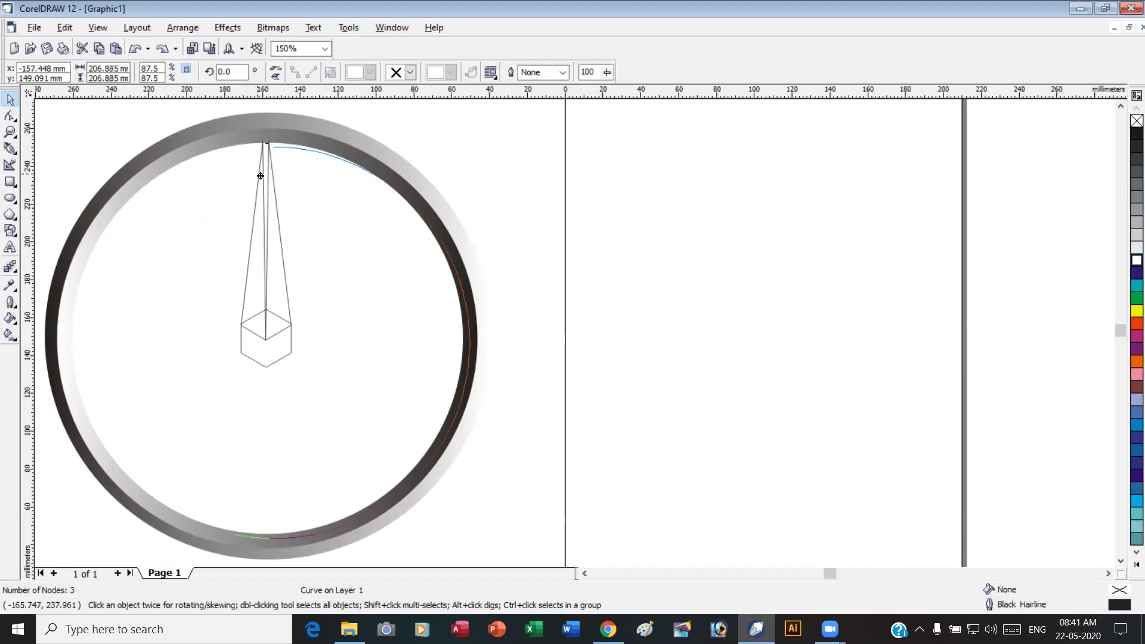
Delete the hexagon at the center of the white circle.
{"action": "left_click", "coordinate": [306, 288]}
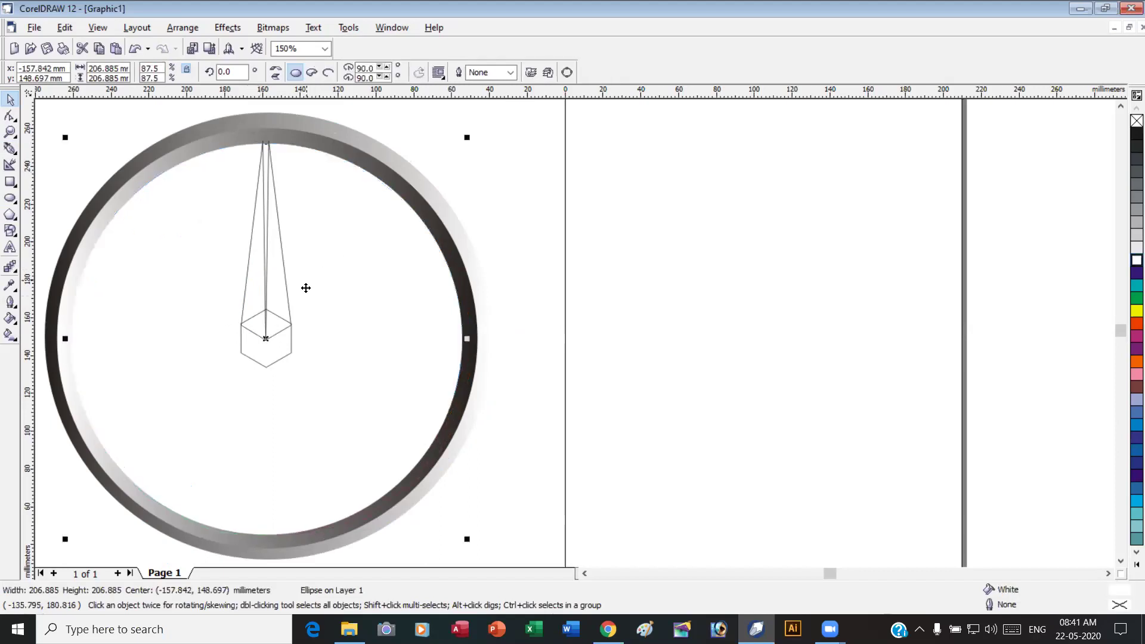
{"action": "mouse_move", "coordinate": [307, 343]}
{"action": "left_mouse_down"}
{"action": "mouse_move", "coordinate": [289, 324]}
{"action": "mouse_move", "coordinate": [332, 371]}
{"action": "mouse_move", "coordinate": [304, 355]}
{"action": "left_mouse_up"}
{"action": "left_click", "coordinate": [291, 355]}
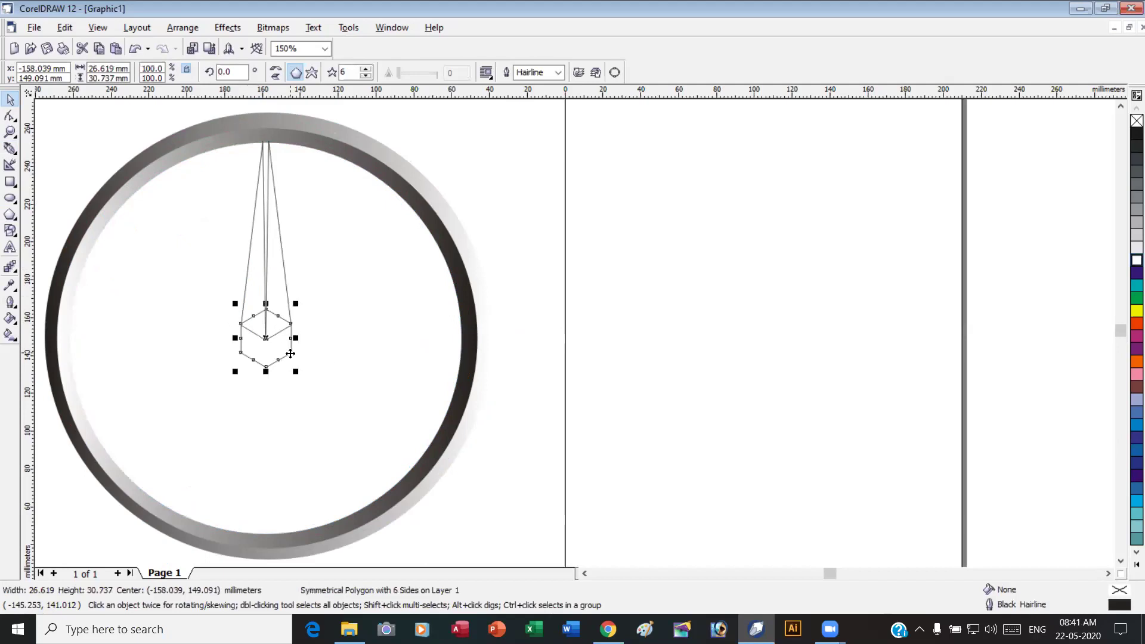
{"action": "key", "text": "Delete"}
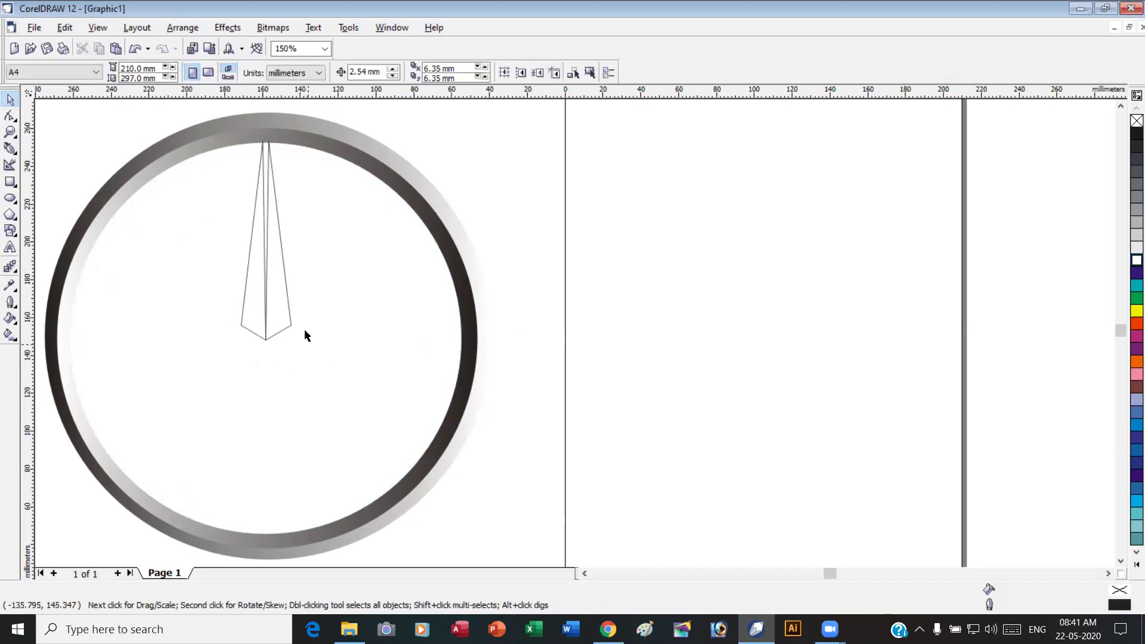
Shift the white inner circle about 2 mm to the left and 1 mm up inside the ring.
{"action": "mouse_move", "coordinate": [310, 307]}
{"action": "left_mouse_down"}
{"action": "mouse_move", "coordinate": [261, 315]}
{"action": "mouse_move", "coordinate": [304, 307]}
{"action": "left_mouse_up"}
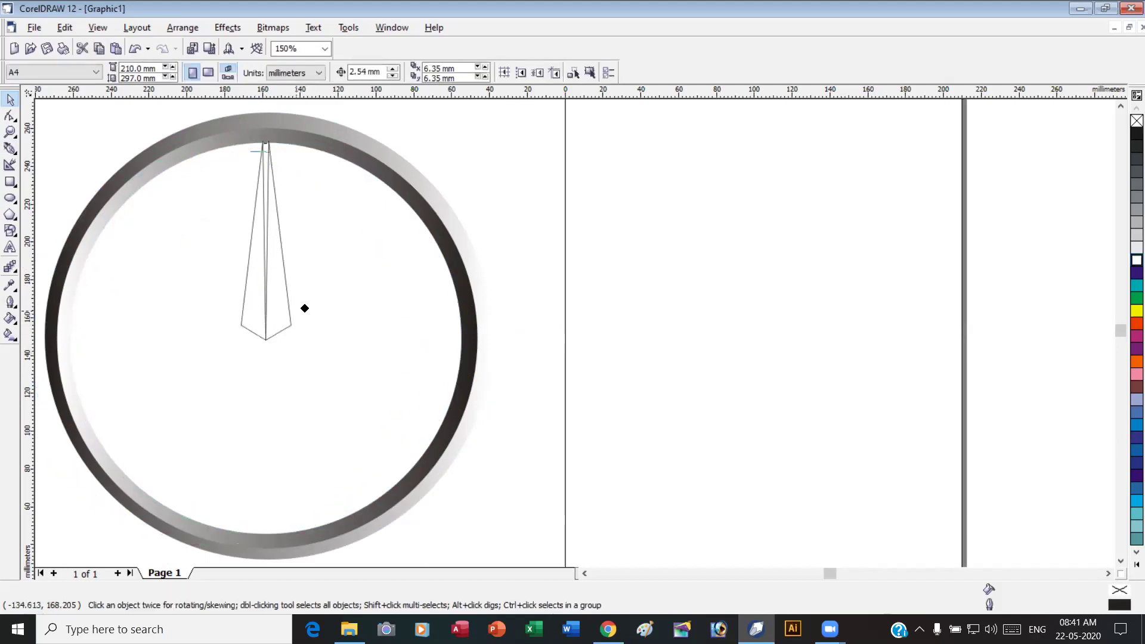
{"action": "left_click", "coordinate": [126, 242]}
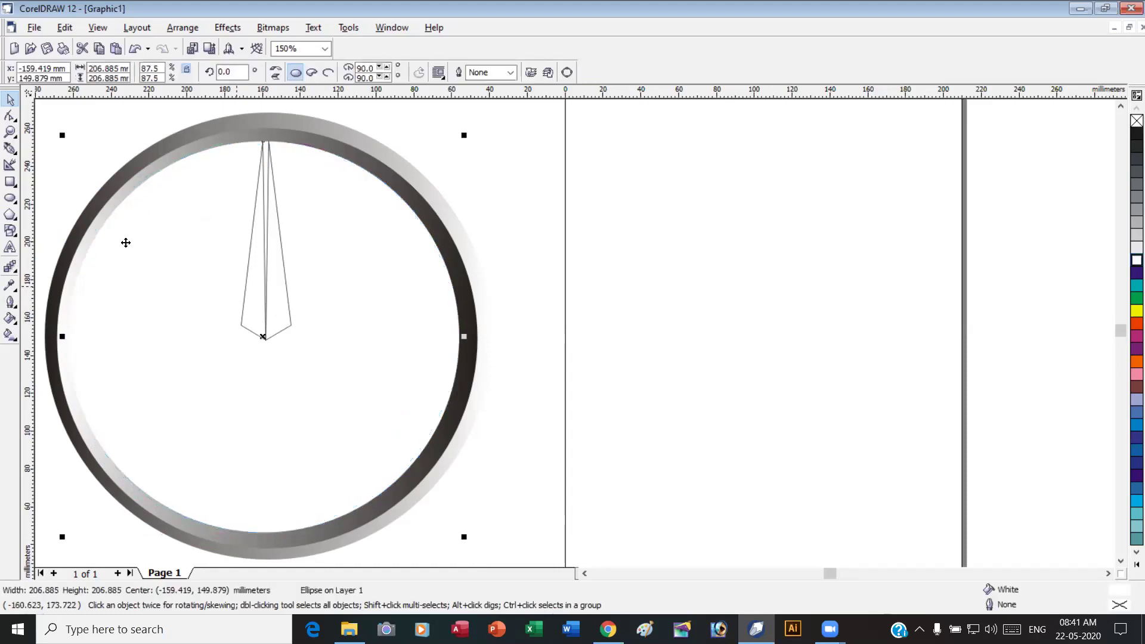
{"action": "left_click", "coordinate": [10, 115]}
{"action": "left_click", "coordinate": [10, 99]}
{"action": "left_click", "coordinate": [236, 303]}
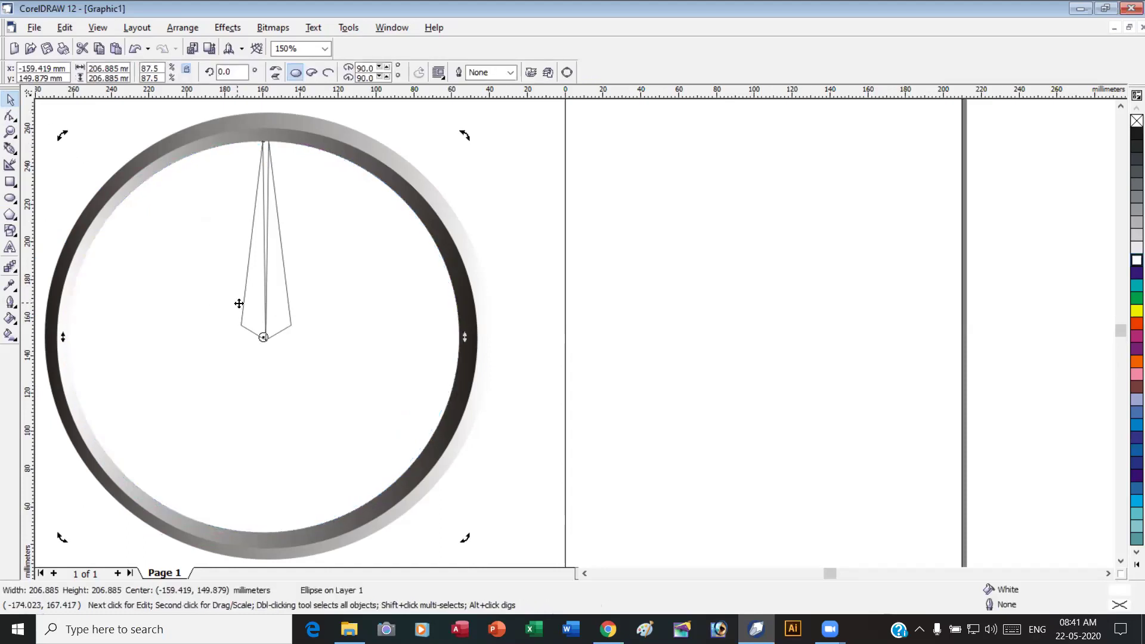
{"action": "left_click", "coordinate": [288, 316]}
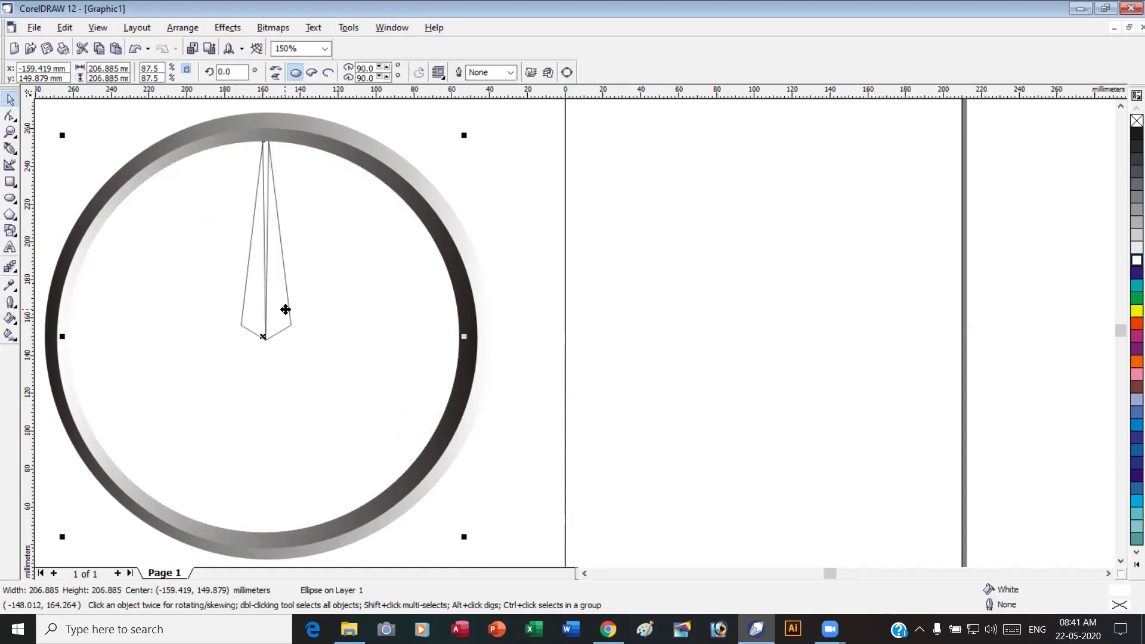
Rotate a copy of both spike triangles about 120 degrees clockwise around the emblem's center to form the lower-right spike.
{"action": "left_click", "coordinate": [287, 291]}
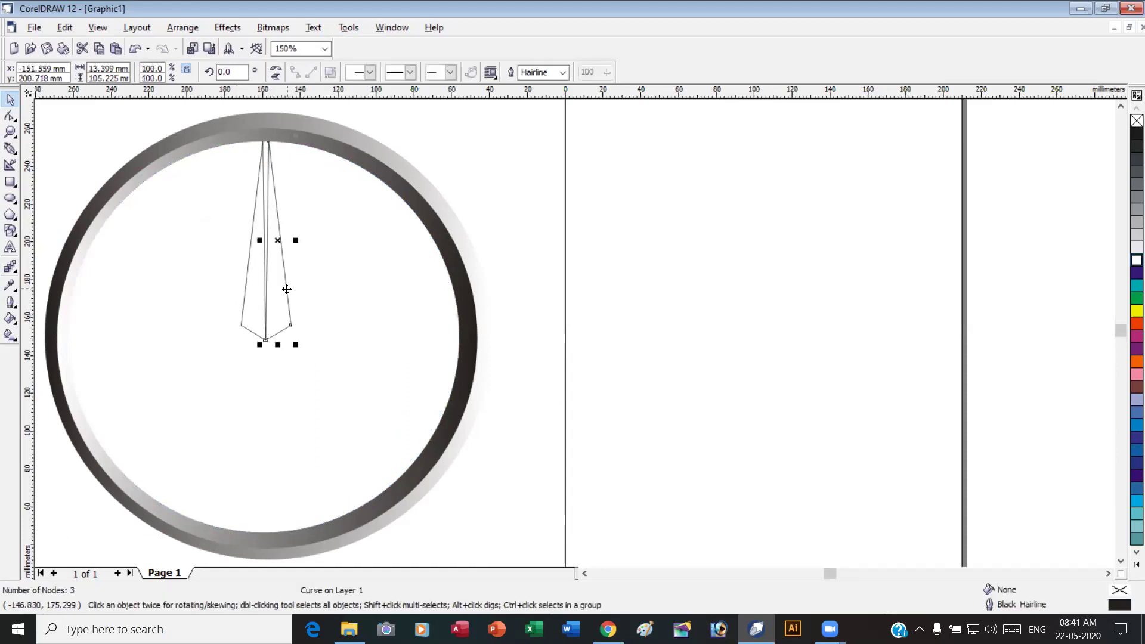
{"action": "left_click", "coordinate": [250, 267]}
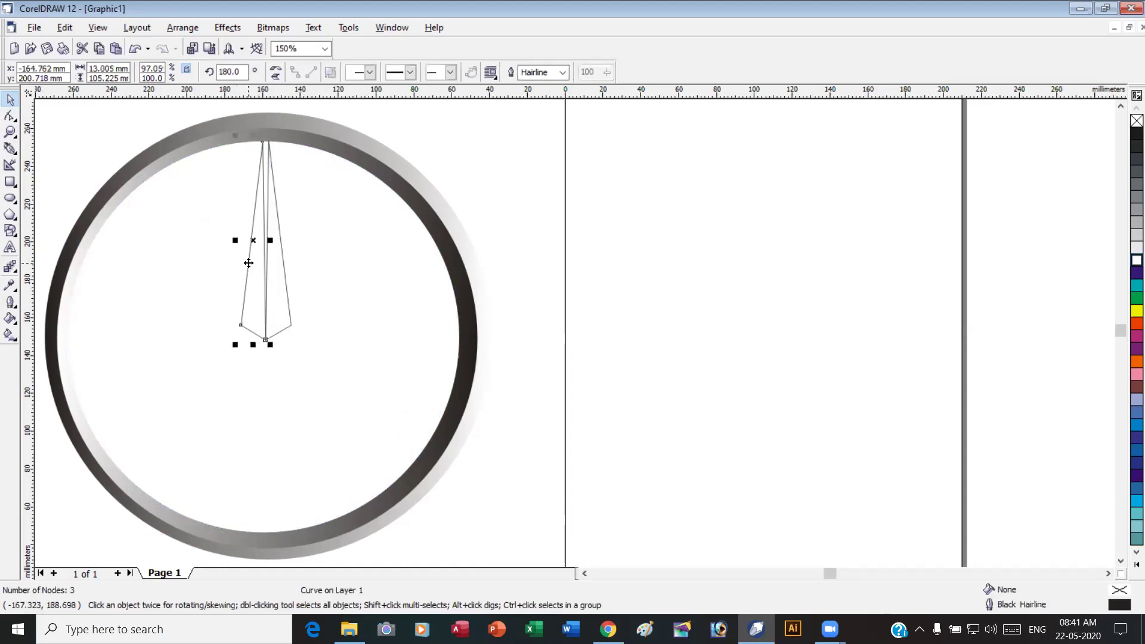
{"action": "left_click", "coordinate": [276, 207]}
{"action": "left_click", "coordinate": [270, 160]}
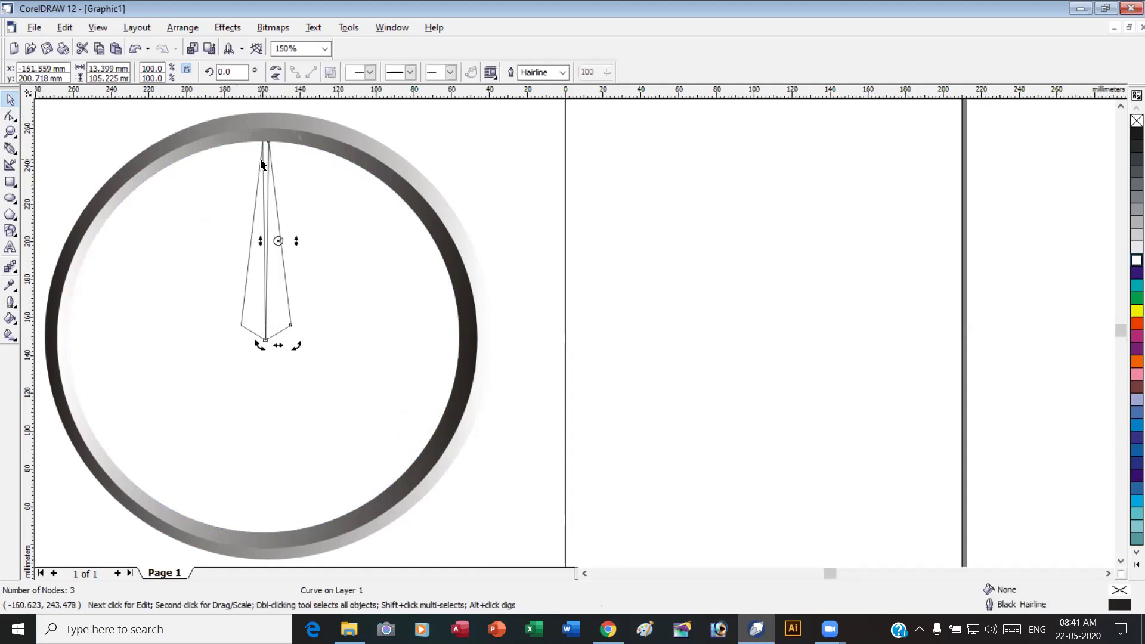
{"action": "left_click", "coordinate": [272, 171]}
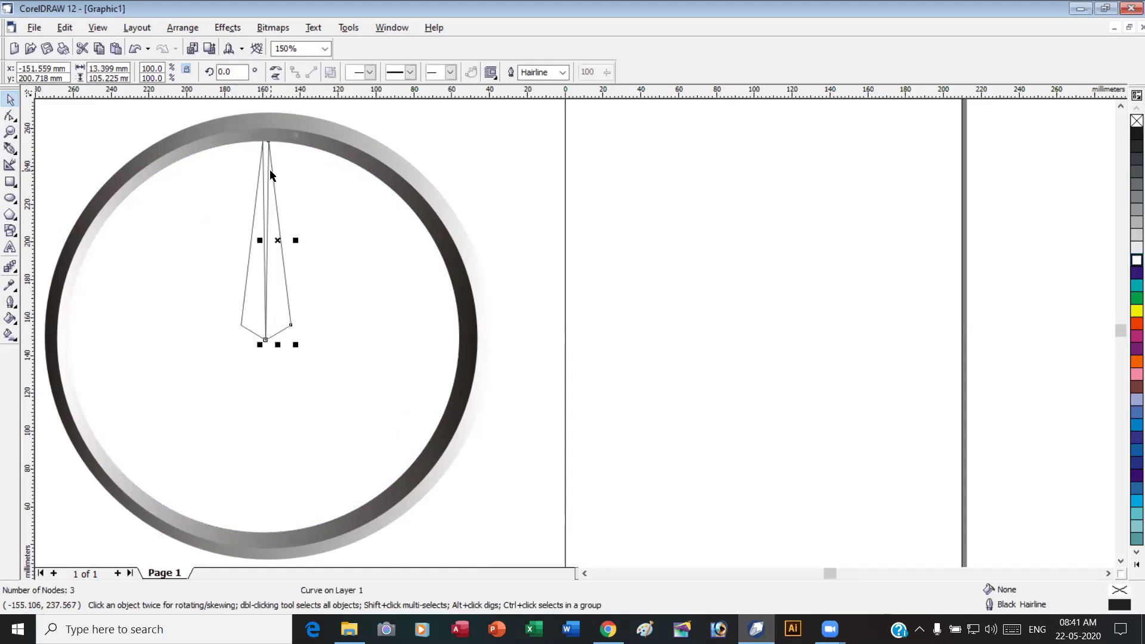
{"action": "left_click", "coordinate": [260, 175]}
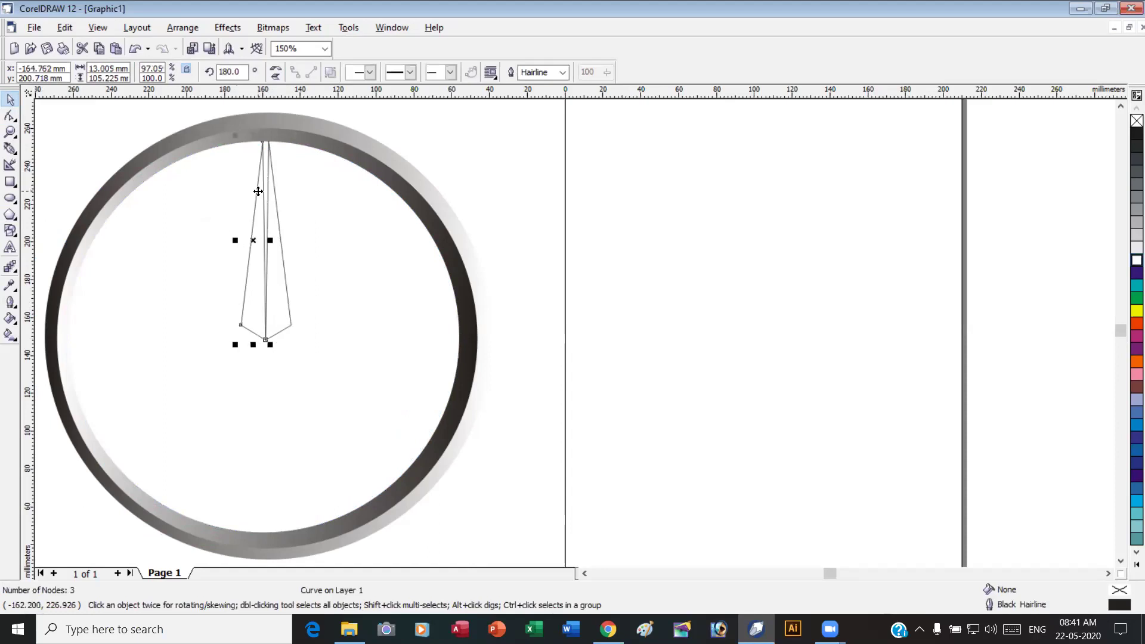
{"action": "left_click", "coordinate": [275, 192]}
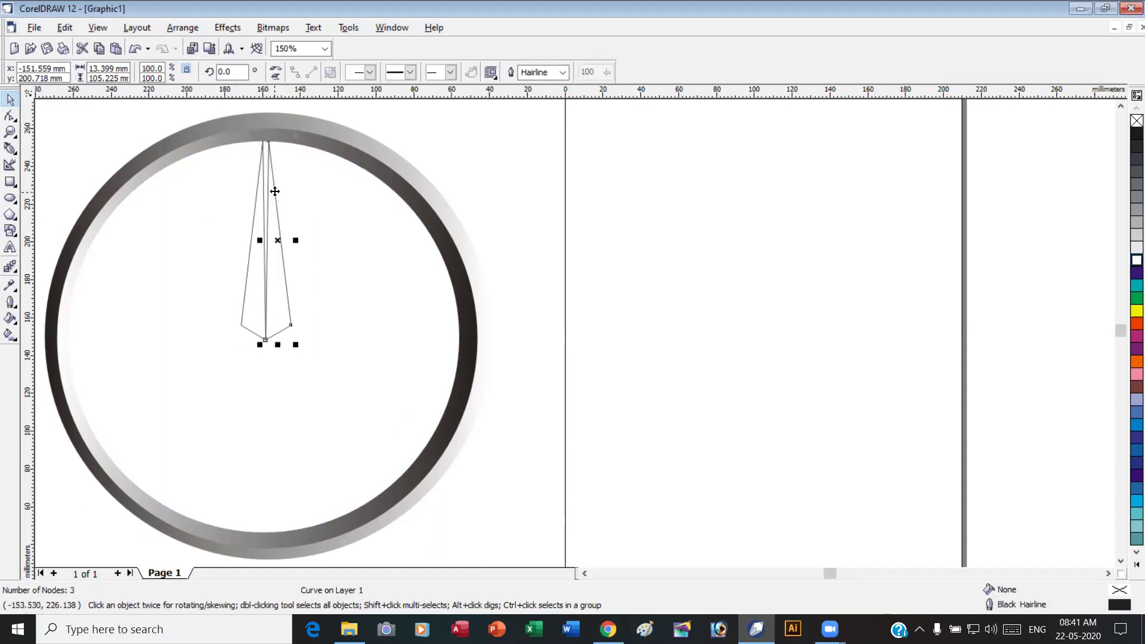
{"action": "left_click", "coordinate": [256, 191], "text": "shift"}
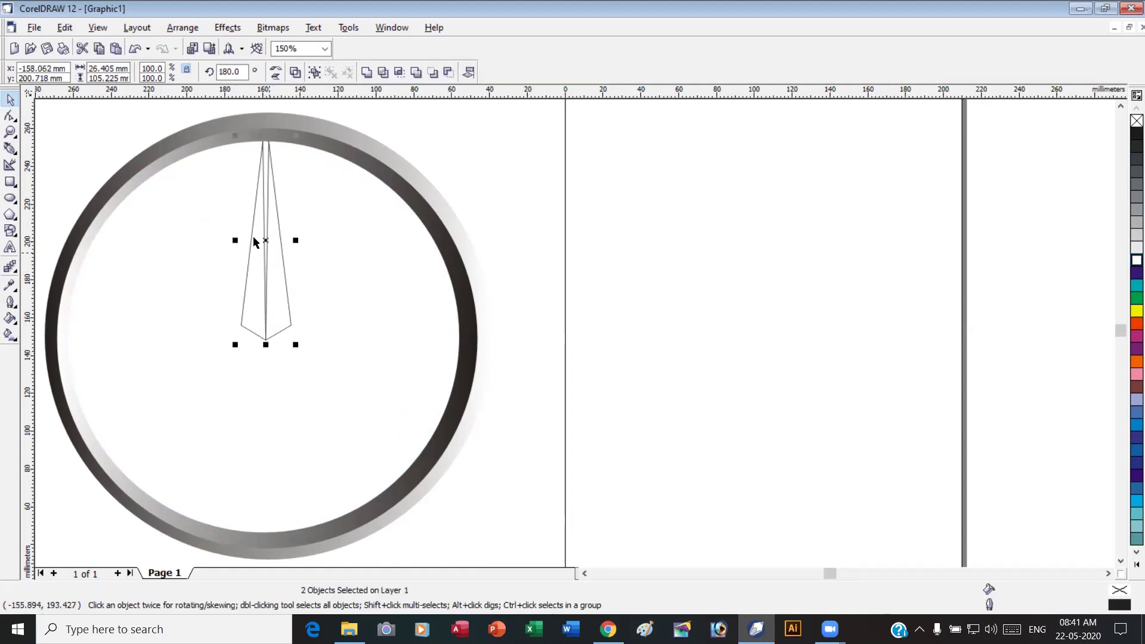
{"action": "left_click", "coordinate": [266, 242]}
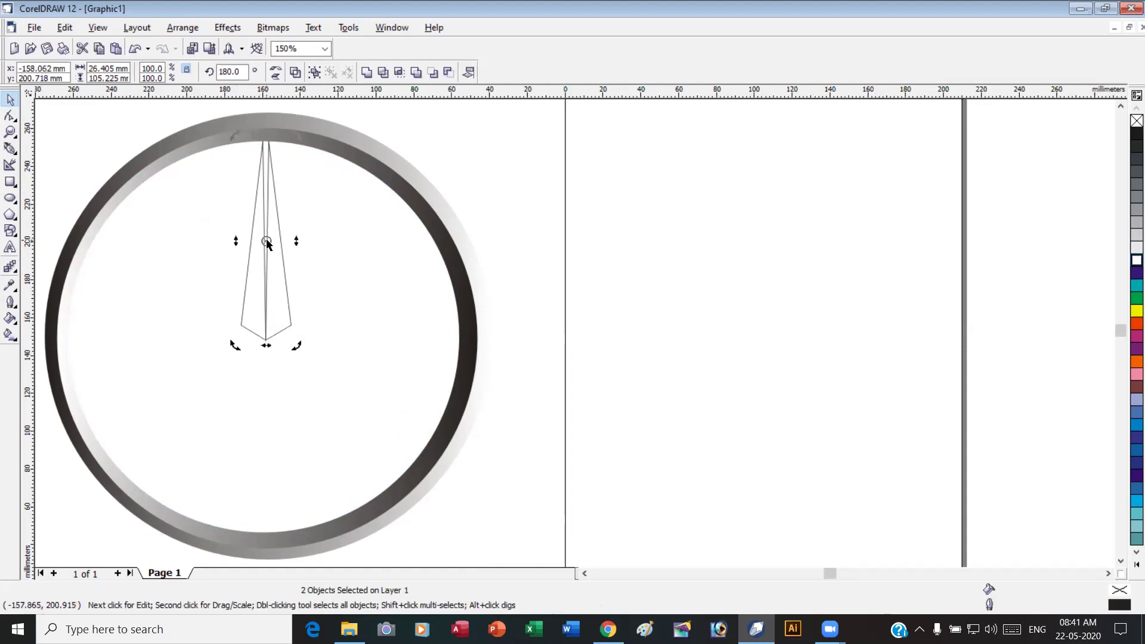
{"action": "left_click_drag", "start_coordinate": [267, 242], "coordinate": [266, 339]}
{"action": "left_click_drag", "start_coordinate": [297, 136], "coordinate": [357, 412]}
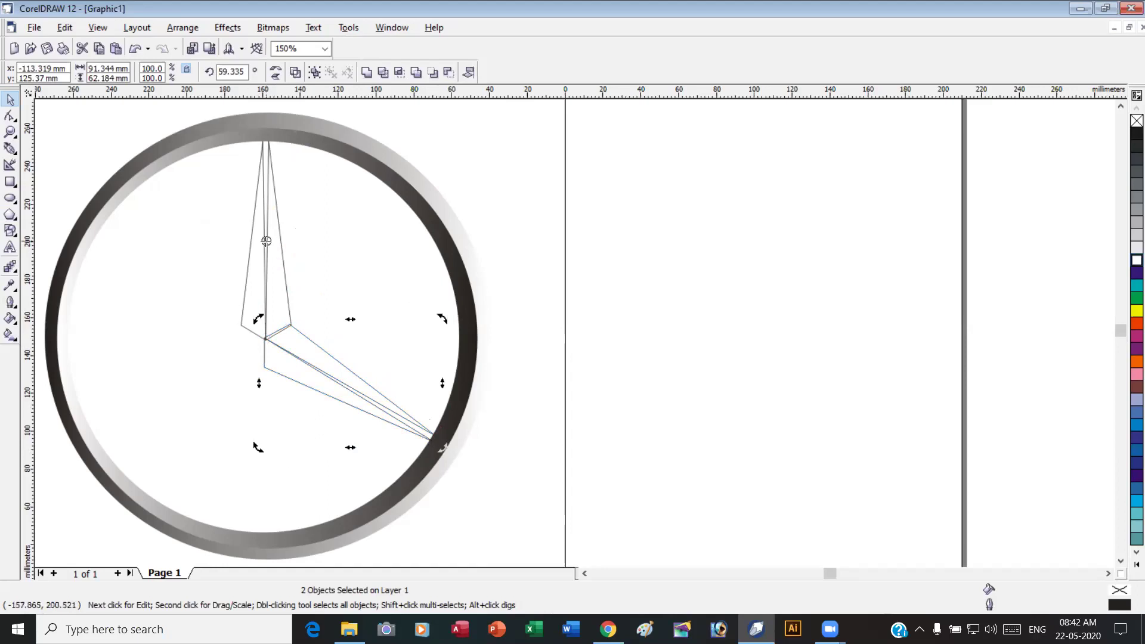
Rotate a copy of the lower-right spike about 115 degrees clockwise around the emblem's center to form the lower-left spike.
{"action": "left_click_drag", "start_coordinate": [268, 259], "coordinate": [266, 337]}
{"action": "left_click_drag", "start_coordinate": [445, 448], "coordinate": [156, 414]}
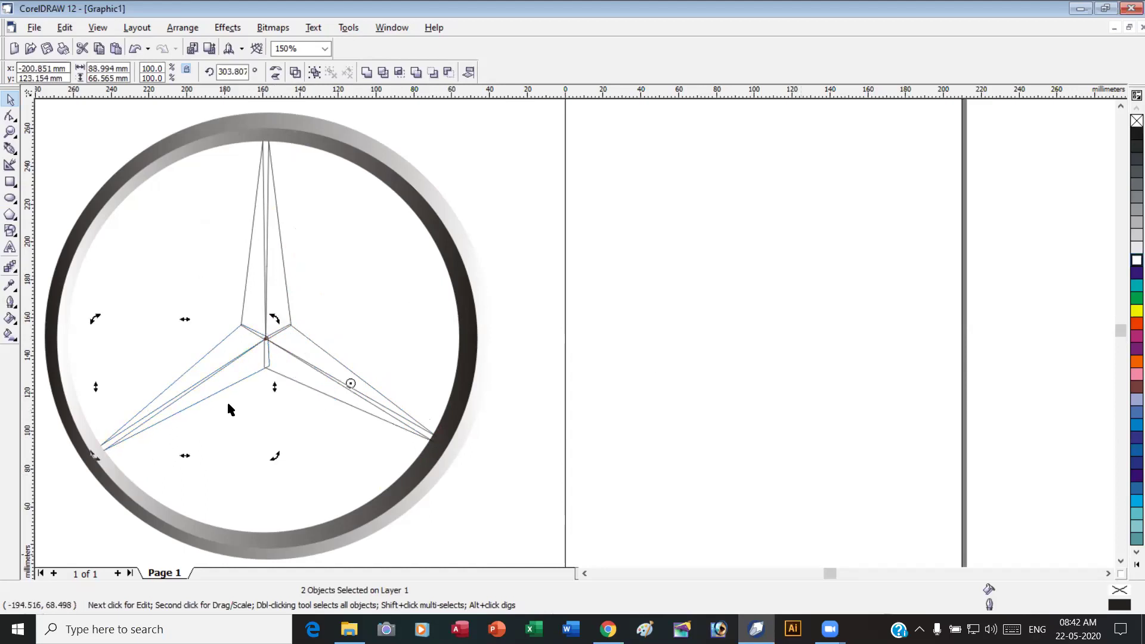
Fill the lower-right spike's upper triangle with 60% black and its lower triangle with 30% black.
{"action": "left_click", "coordinate": [261, 308]}
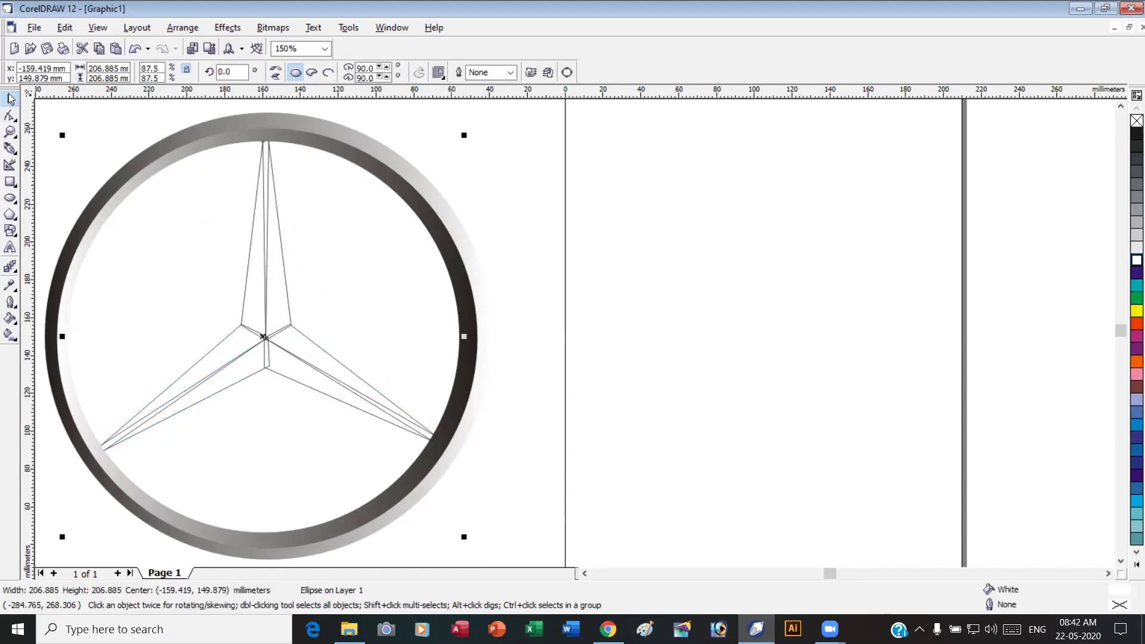
{"action": "left_click", "coordinate": [309, 342]}
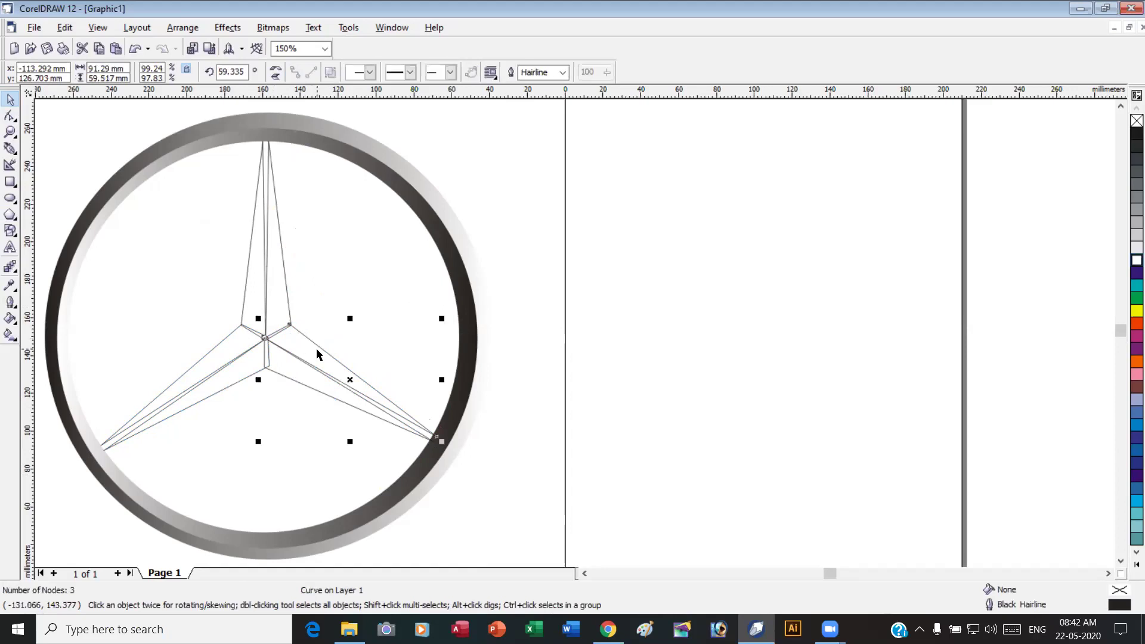
{"action": "left_click", "coordinate": [320, 349]}
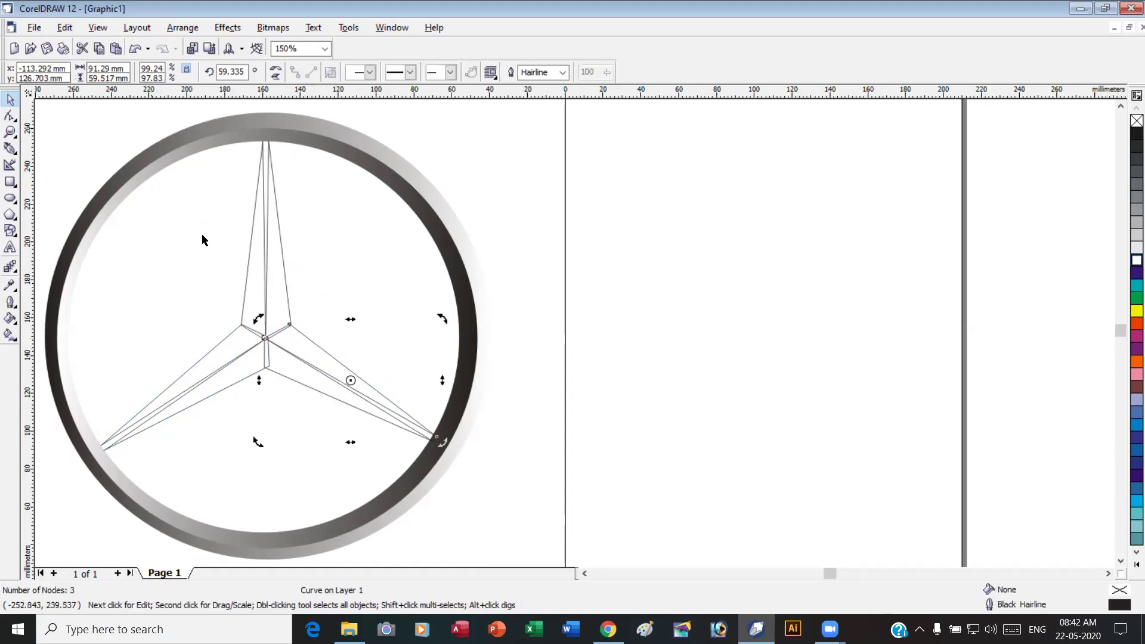
{"action": "left_click", "coordinate": [326, 355]}
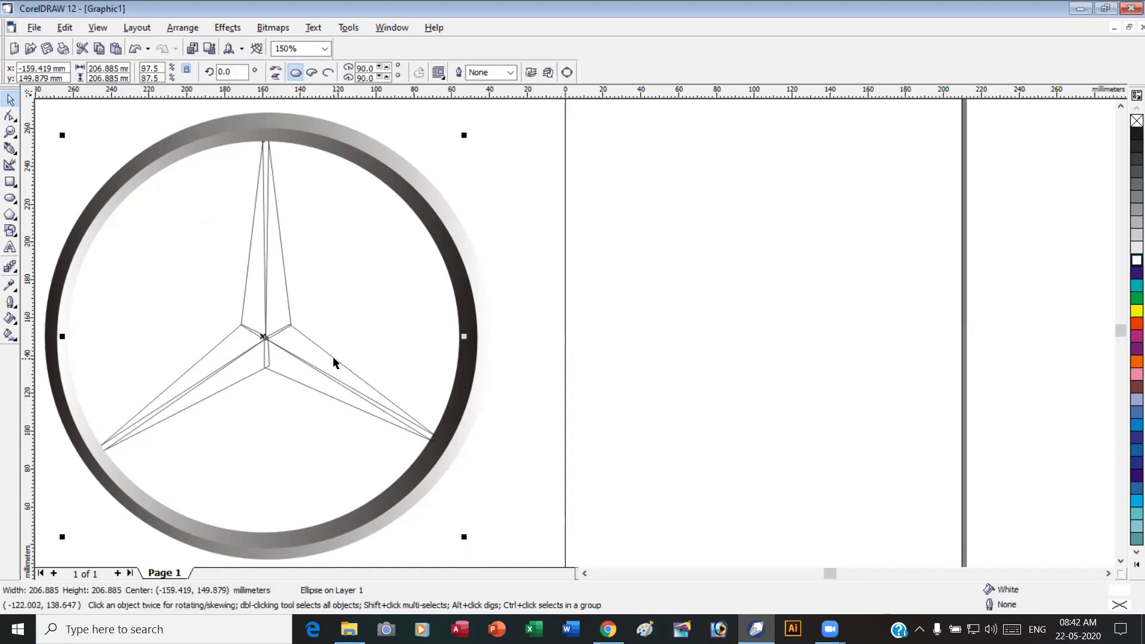
{"action": "left_click", "coordinate": [334, 363]}
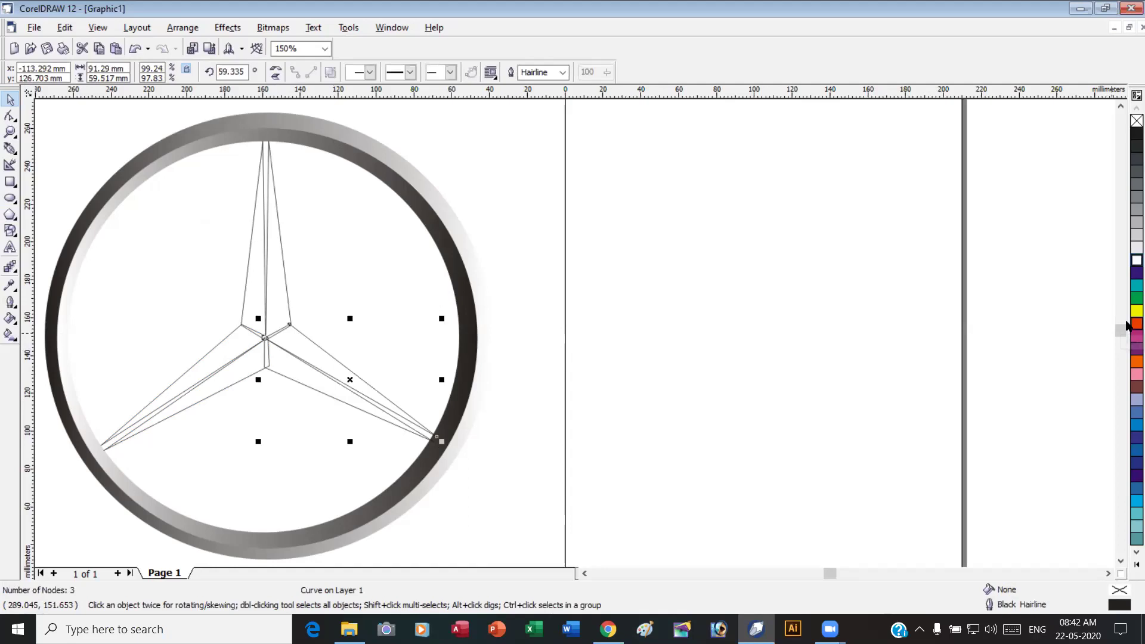
{"action": "left_click", "coordinate": [1137, 185]}
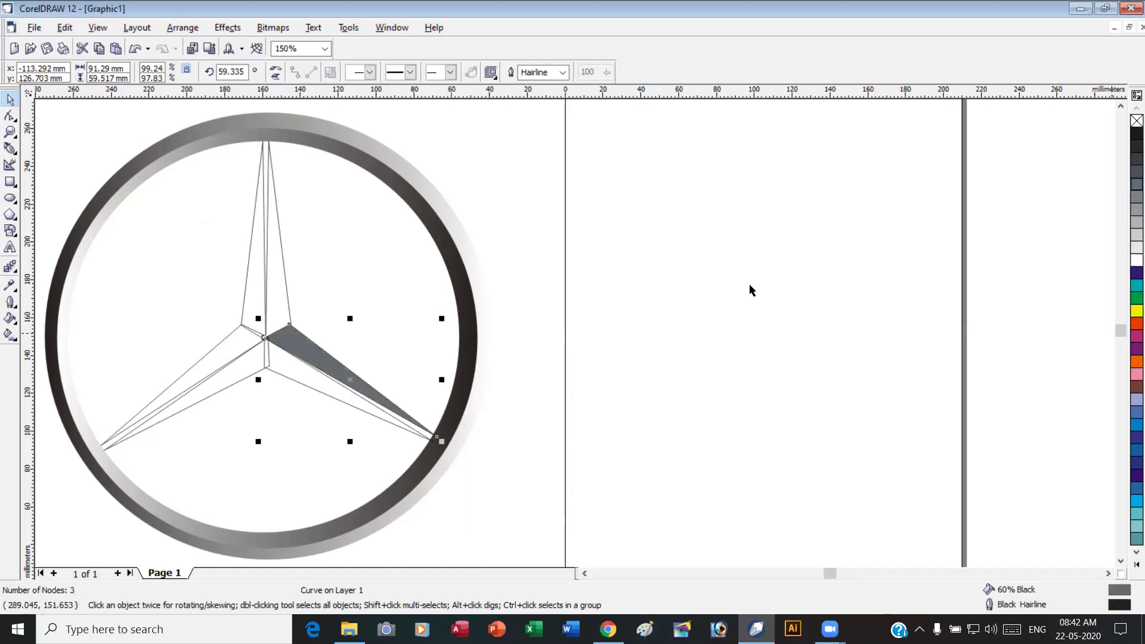
{"action": "left_click", "coordinate": [303, 388]}
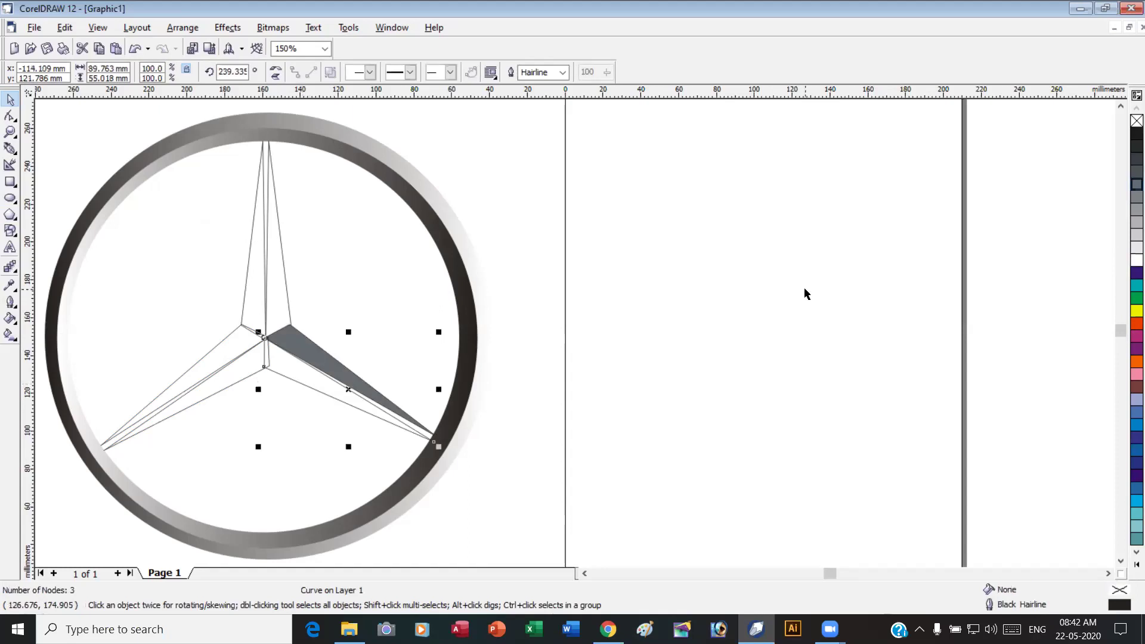
{"action": "left_click", "coordinate": [1128, 225]}
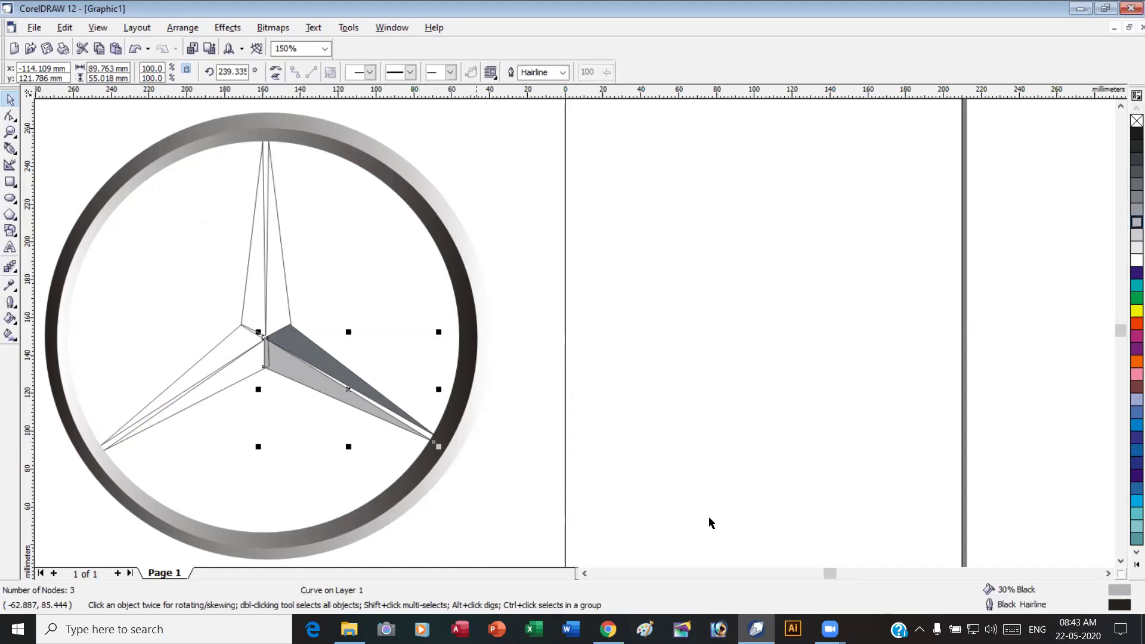
Activate the Mesh Fill tool on the lower-right spike's light grey triangle.
{"action": "scroll", "coordinate": [677, 373], "scroll_direction": "down", "scroll_amount": 1}
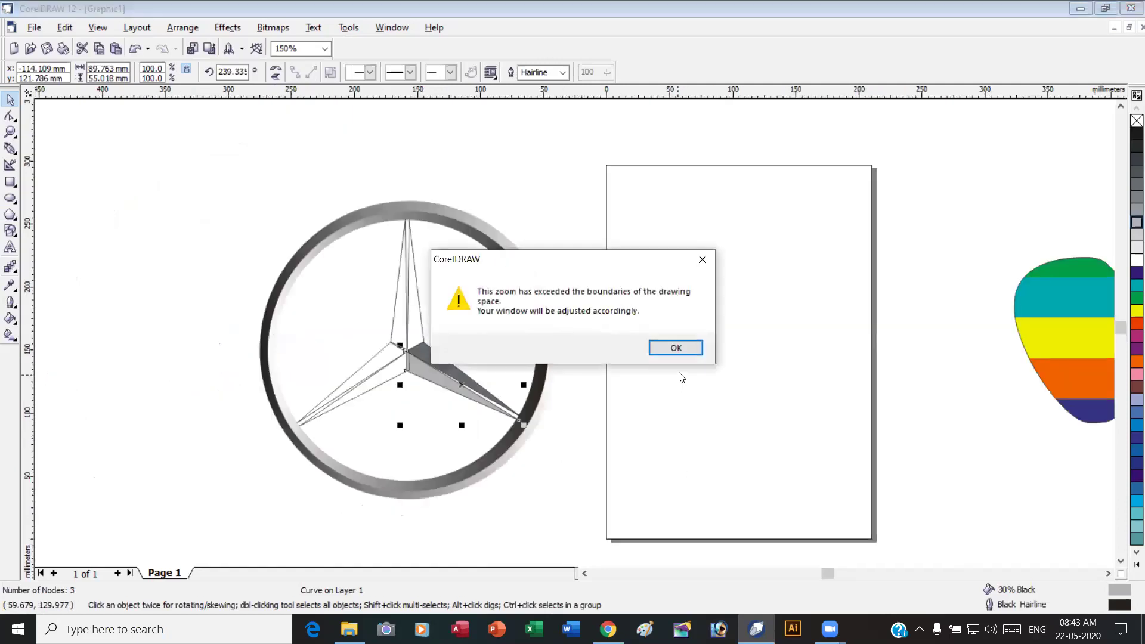
{"action": "left_click", "coordinate": [687, 350]}
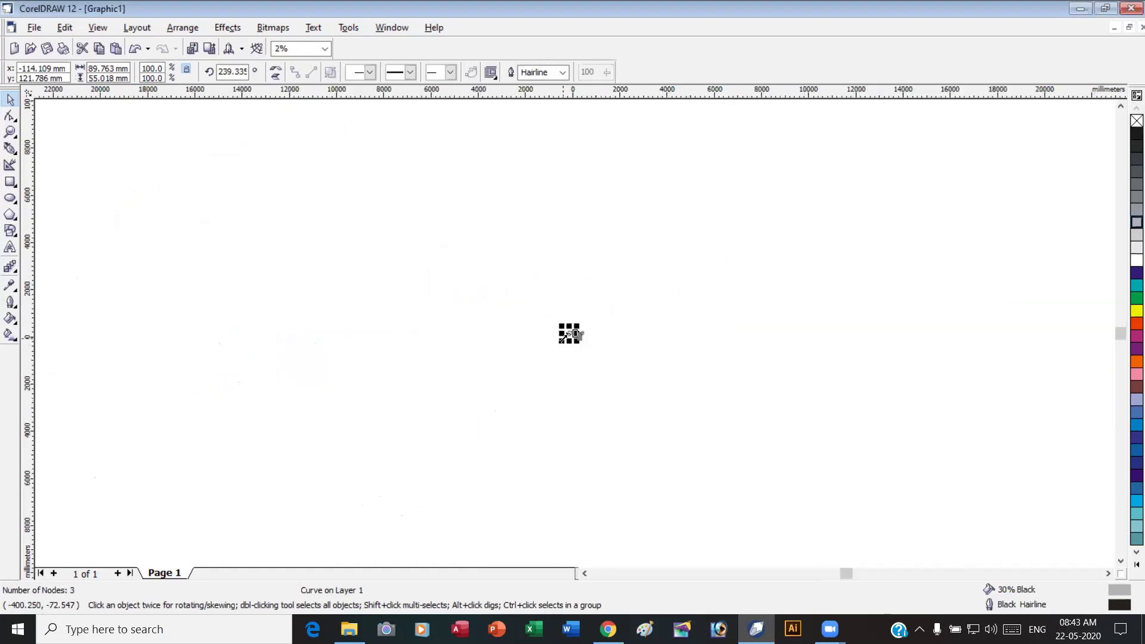
{"action": "scroll", "coordinate": [563, 344], "scroll_direction": "up", "scroll_amount": 1}
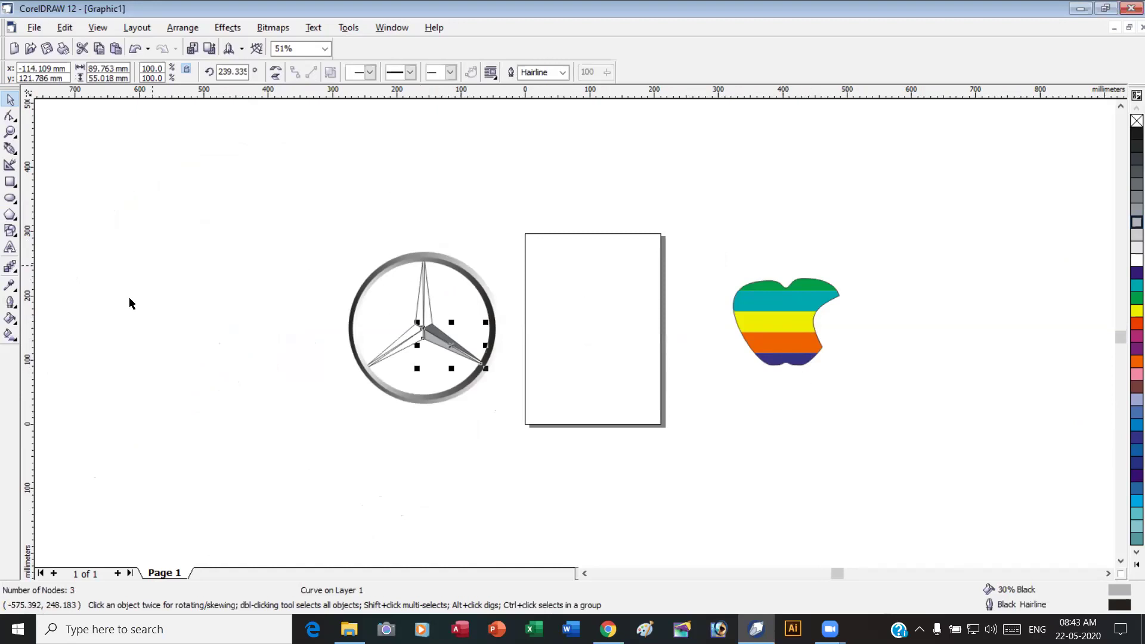
{"action": "left_click", "coordinate": [14, 339]}
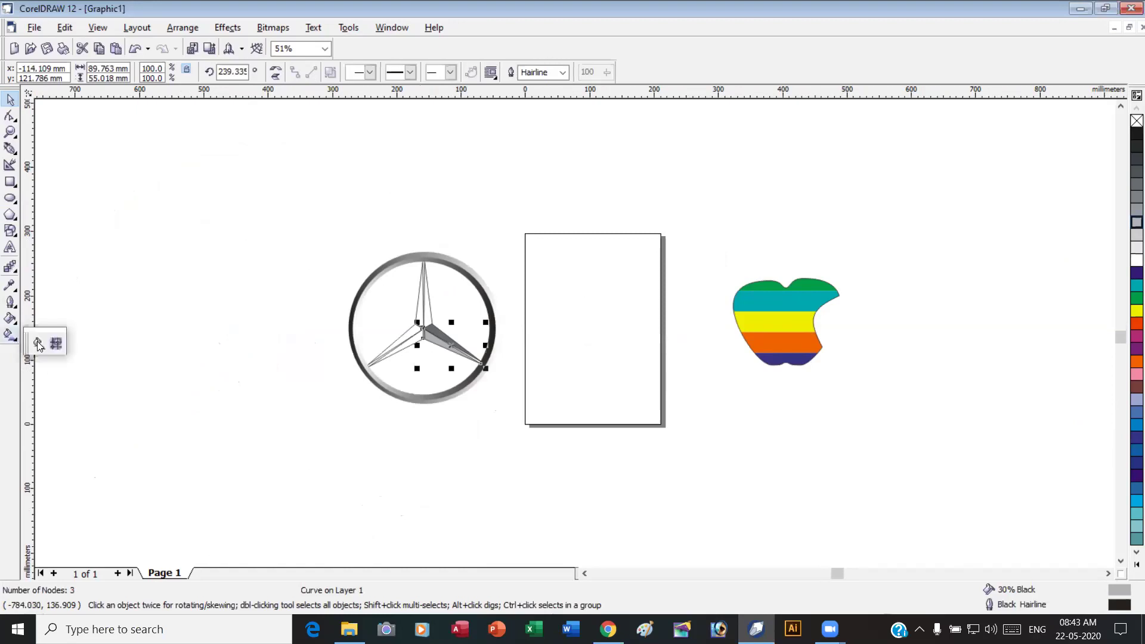
{"action": "left_click", "coordinate": [58, 341]}
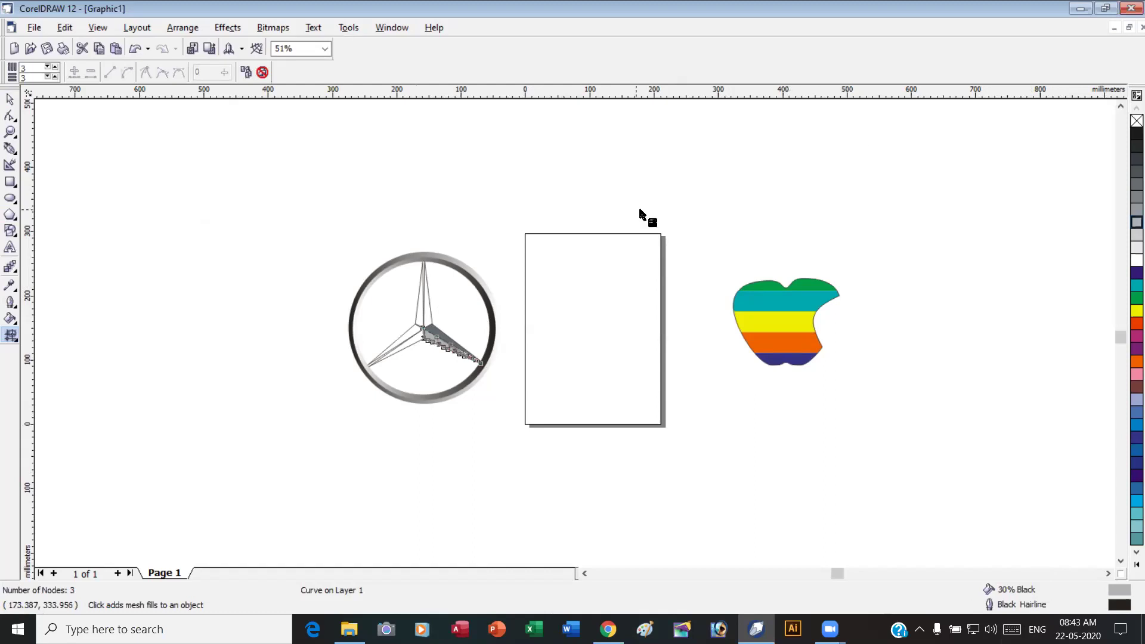
Close CorelDRAW 12 and start it again with a blank drawing.
{"action": "left_click", "coordinate": [1127, 9]}
{"action": "left_click", "coordinate": [582, 348]}
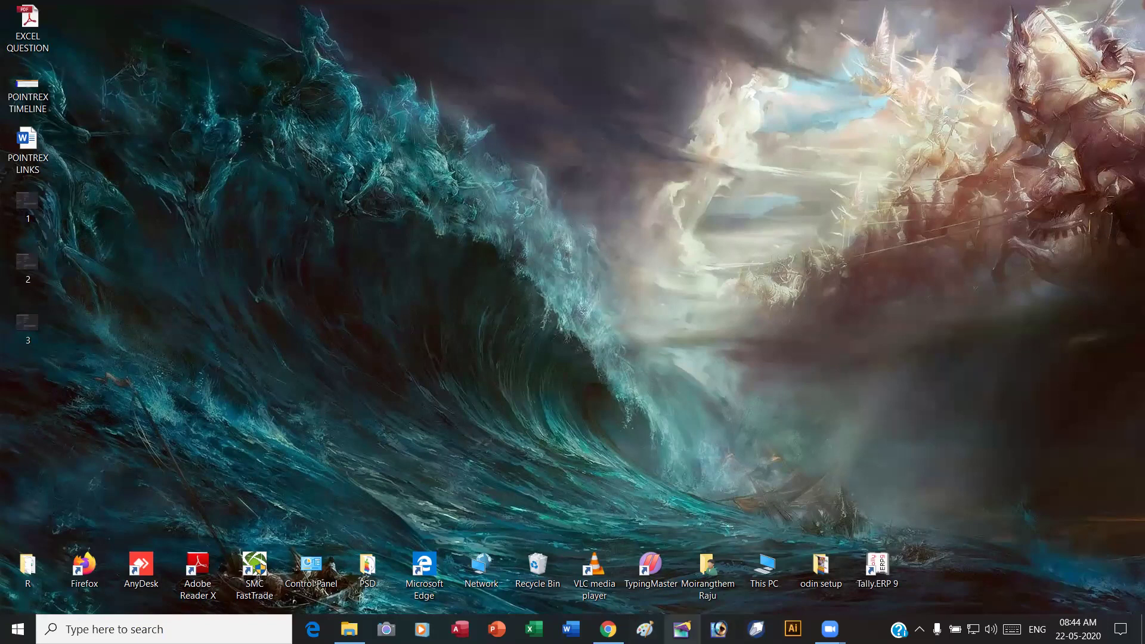
{"action": "left_click", "coordinate": [756, 629]}
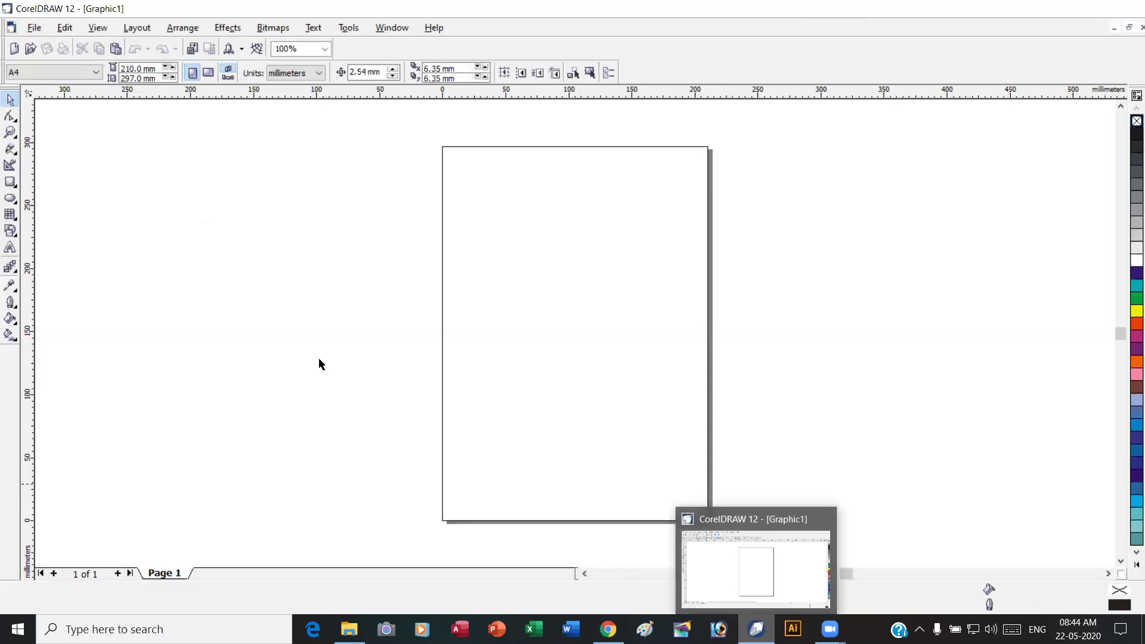
{"action": "left_click", "coordinate": [10, 335]}
{"action": "left_click", "coordinate": [12, 322]}
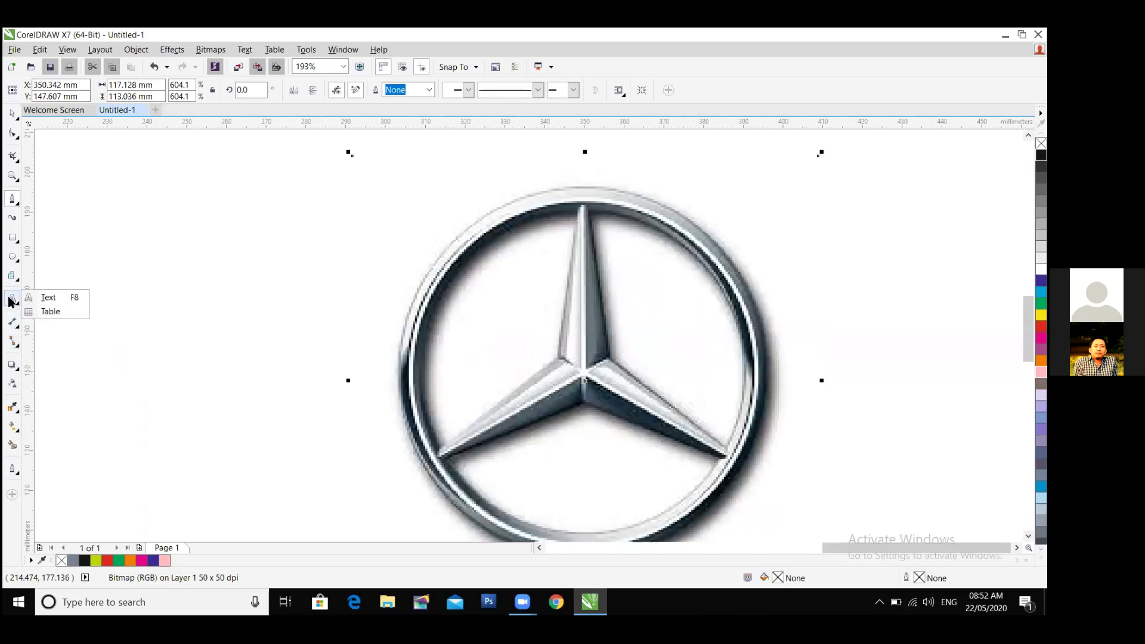
{"action": "left_click", "coordinate": [12, 276]}
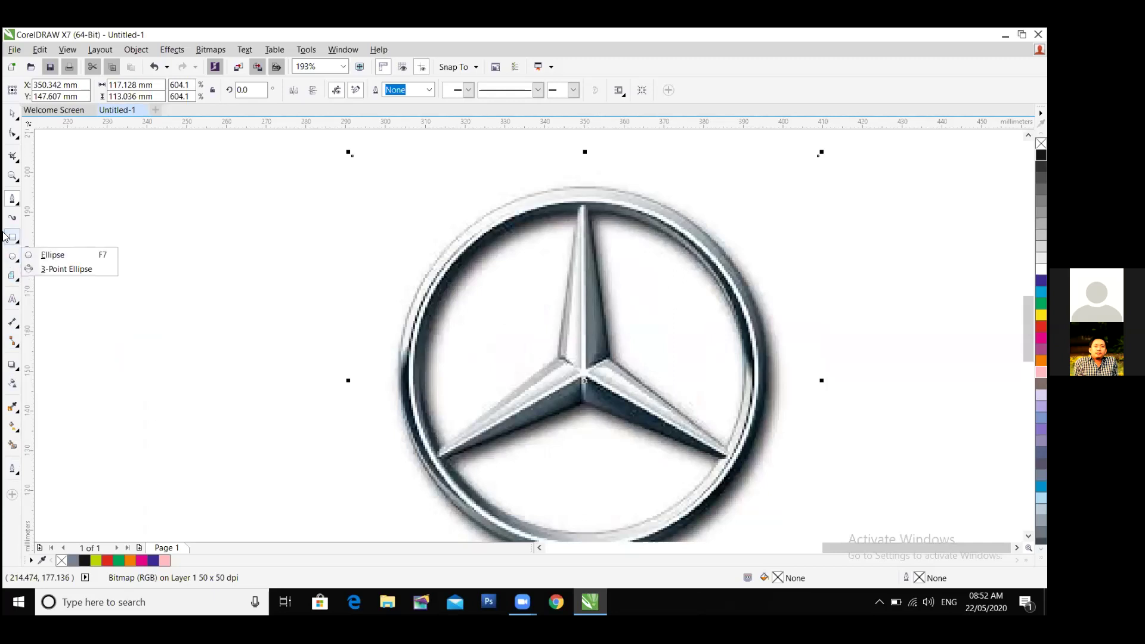
{"action": "left_click", "coordinate": [17, 205]}
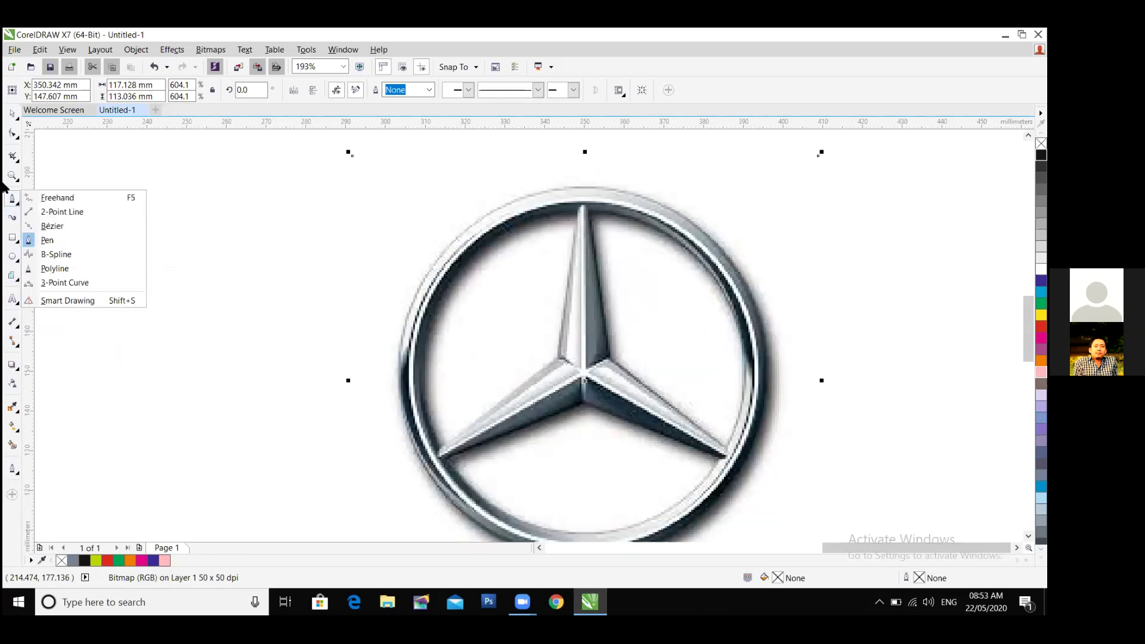
{"action": "mouse_move", "coordinate": [14, 161]}
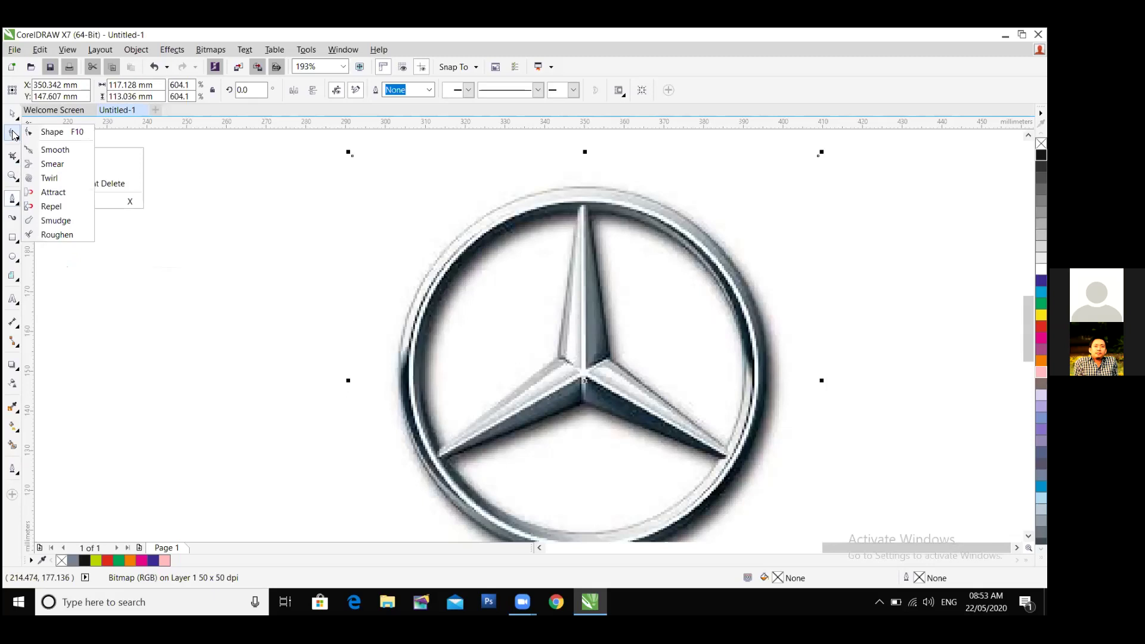
{"action": "mouse_move", "coordinate": [11, 119]}
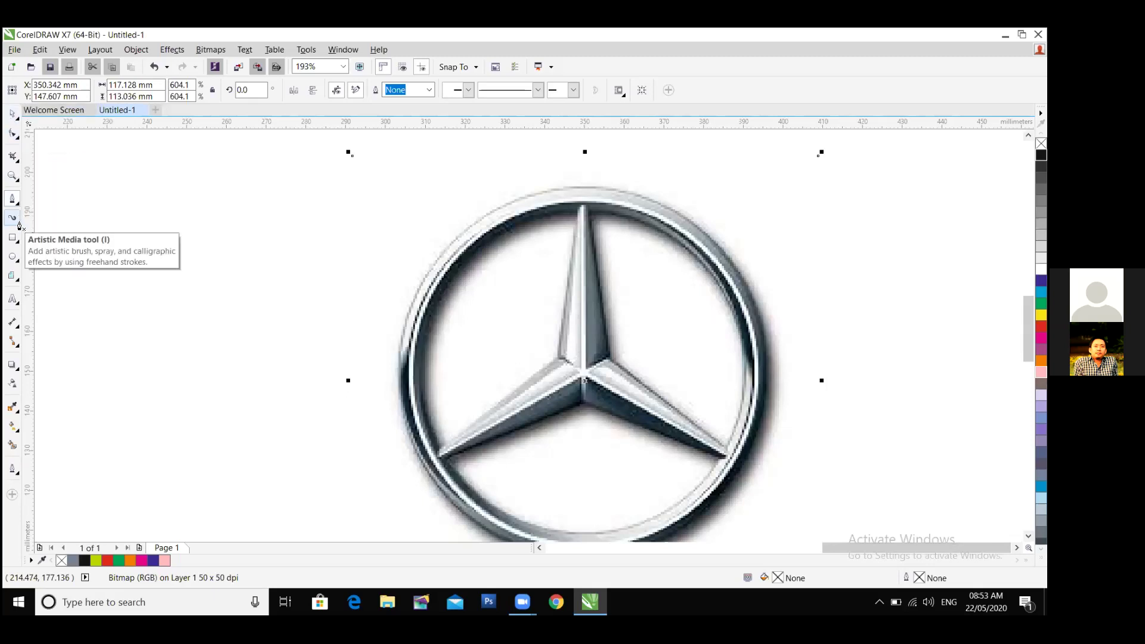
Add the Edit Fill tool to the CorelDRAW X7 toolbox and try it on the selected emblem bitmap.
{"action": "left_click", "coordinate": [11, 494]}
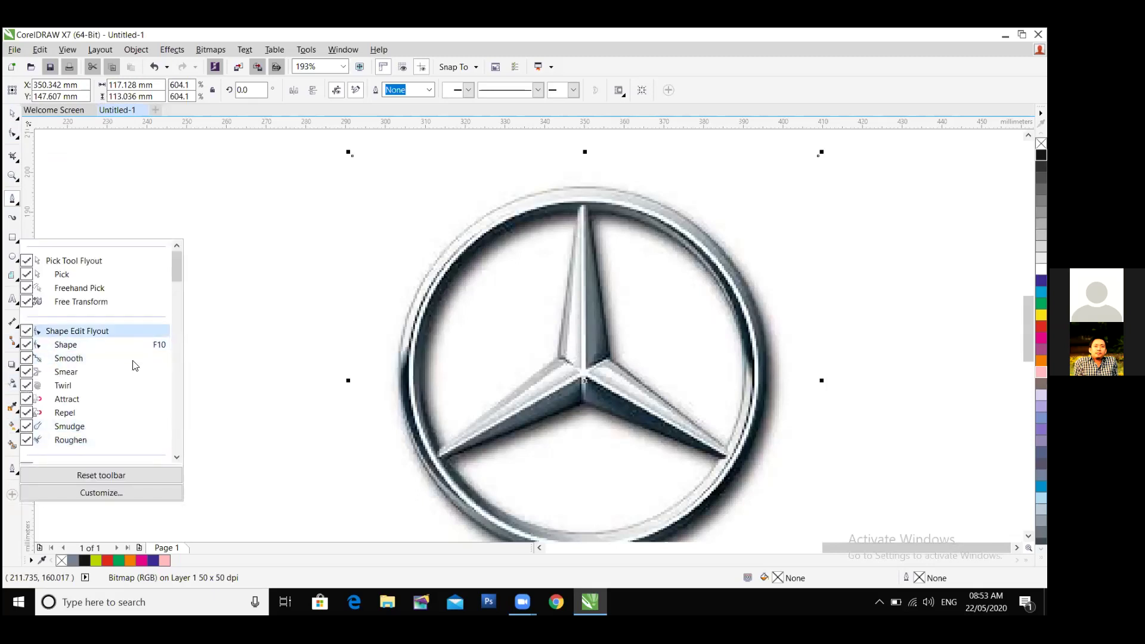
{"action": "scroll", "coordinate": [105, 395], "scroll_direction": "down", "scroll_amount": 2}
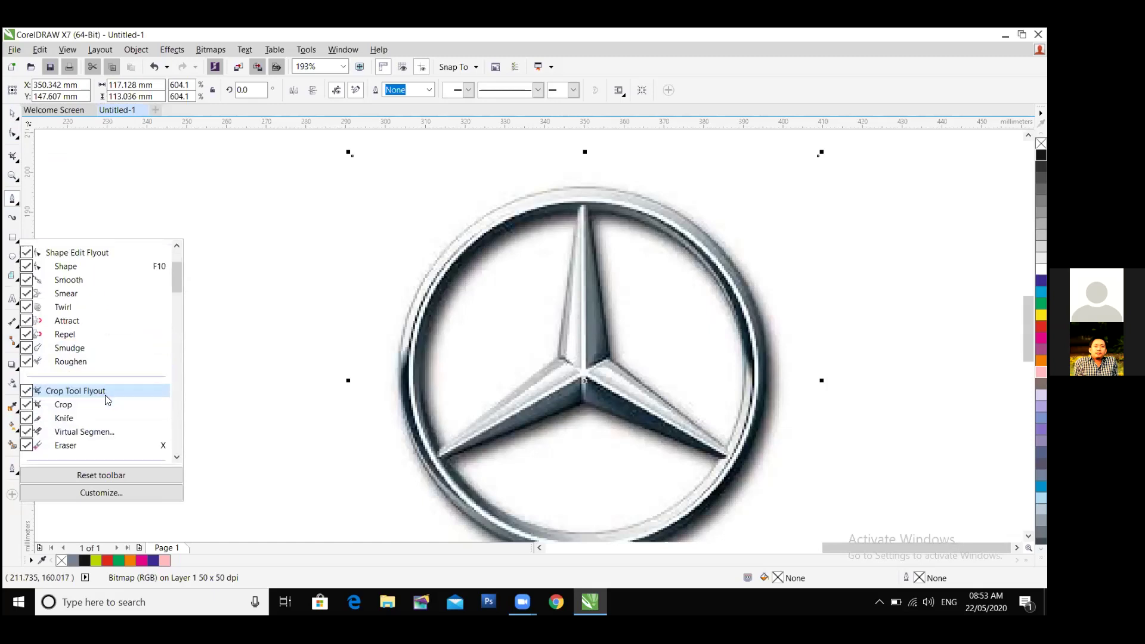
{"action": "scroll", "coordinate": [107, 396], "scroll_direction": "down", "scroll_amount": 2}
{"action": "scroll", "coordinate": [96, 351], "scroll_direction": "down", "scroll_amount": 2}
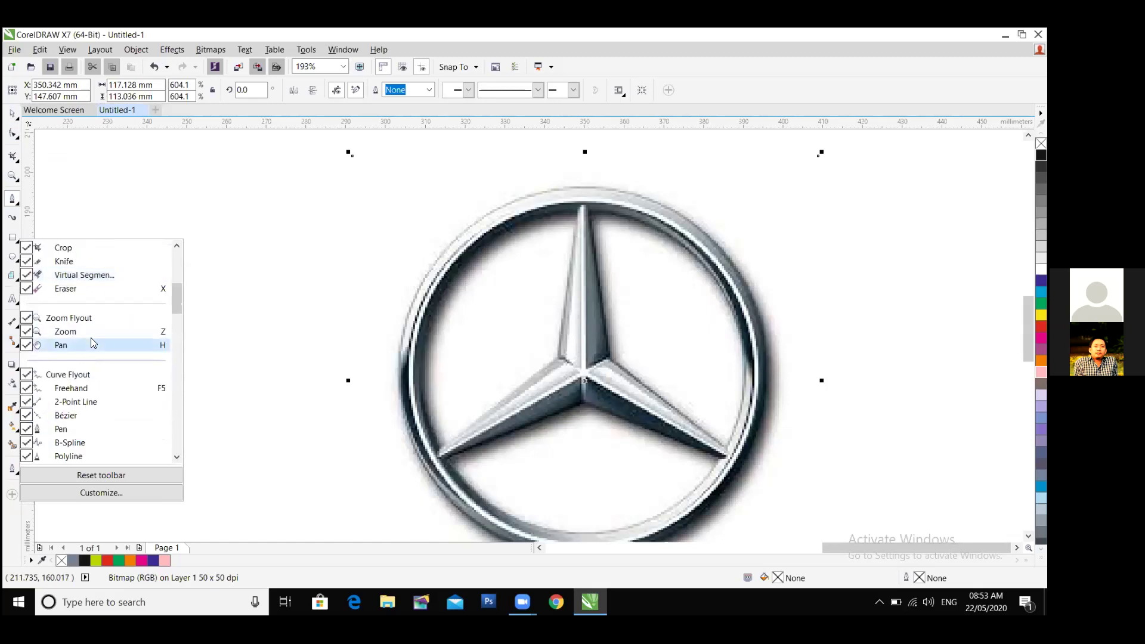
{"action": "scroll", "coordinate": [97, 374], "scroll_direction": "down", "scroll_amount": 2}
{"action": "scroll", "coordinate": [97, 375], "scroll_direction": "down", "scroll_amount": 4}
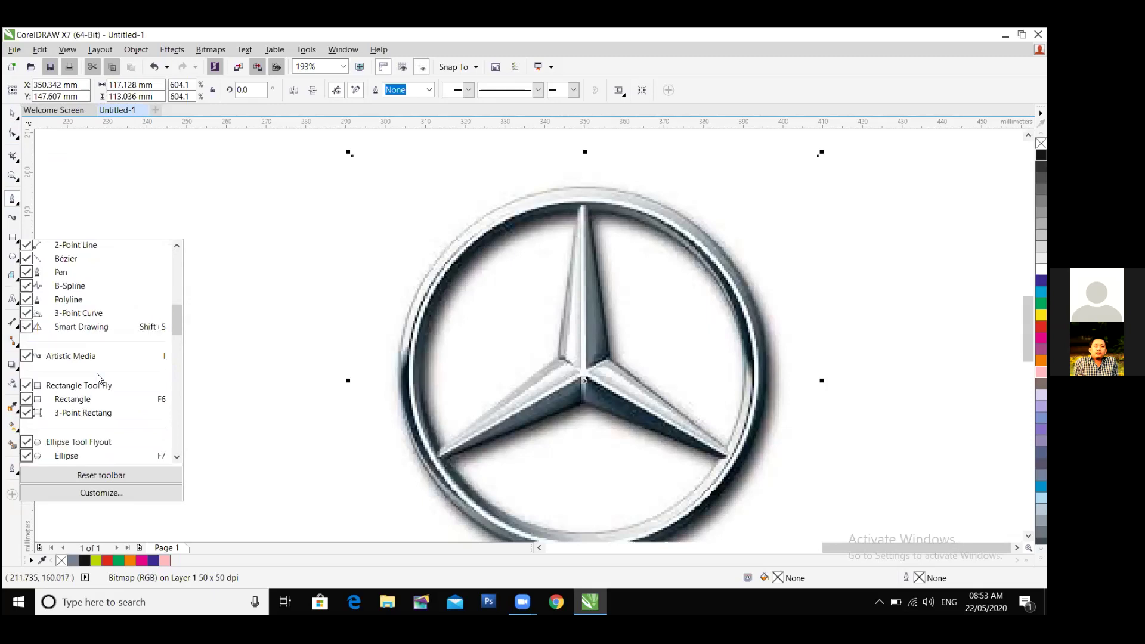
{"action": "scroll", "coordinate": [99, 378], "scroll_direction": "down", "scroll_amount": 2}
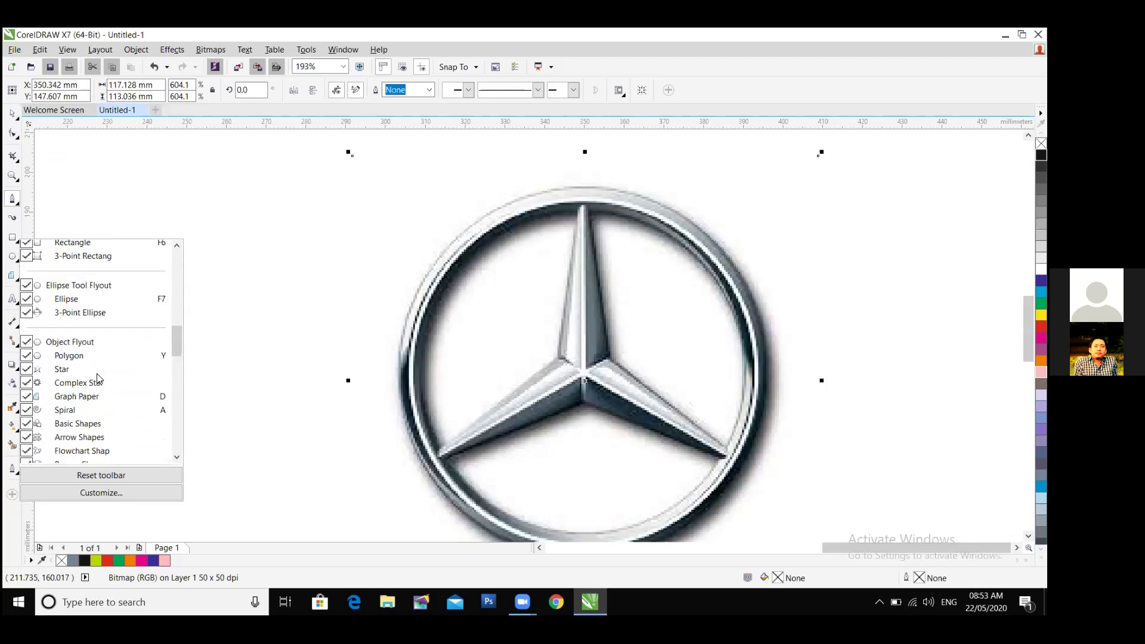
{"action": "scroll", "coordinate": [99, 379], "scroll_direction": "down", "scroll_amount": 2}
{"action": "scroll", "coordinate": [99, 379], "scroll_direction": "down", "scroll_amount": 2}
{"action": "scroll", "coordinate": [99, 378], "scroll_direction": "down", "scroll_amount": 8}
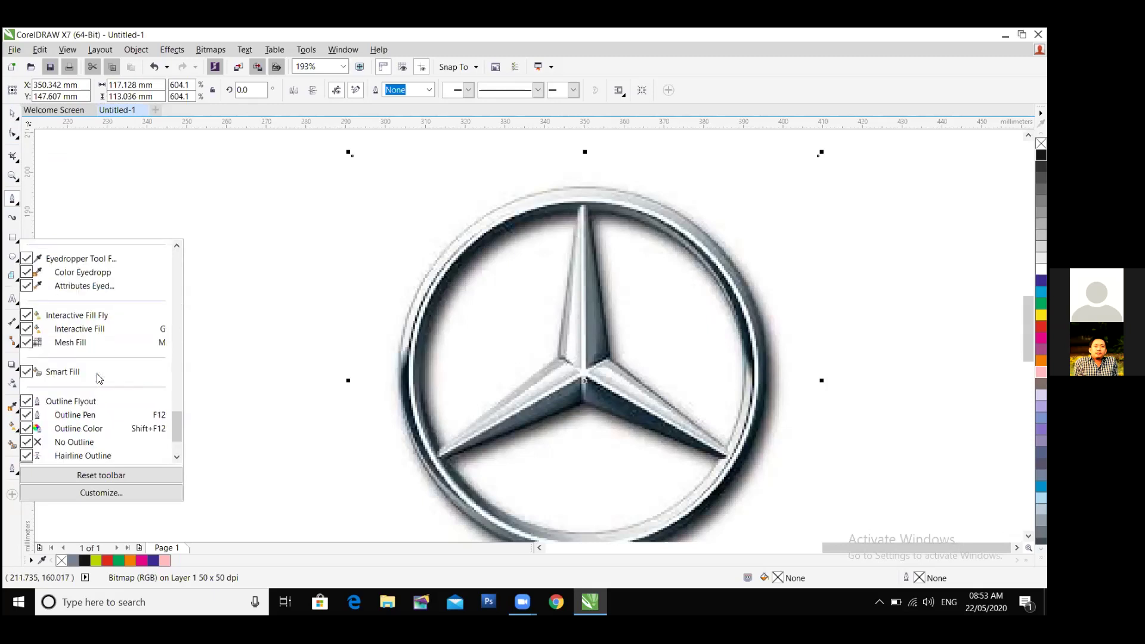
{"action": "scroll", "coordinate": [99, 378], "scroll_direction": "down", "scroll_amount": 2}
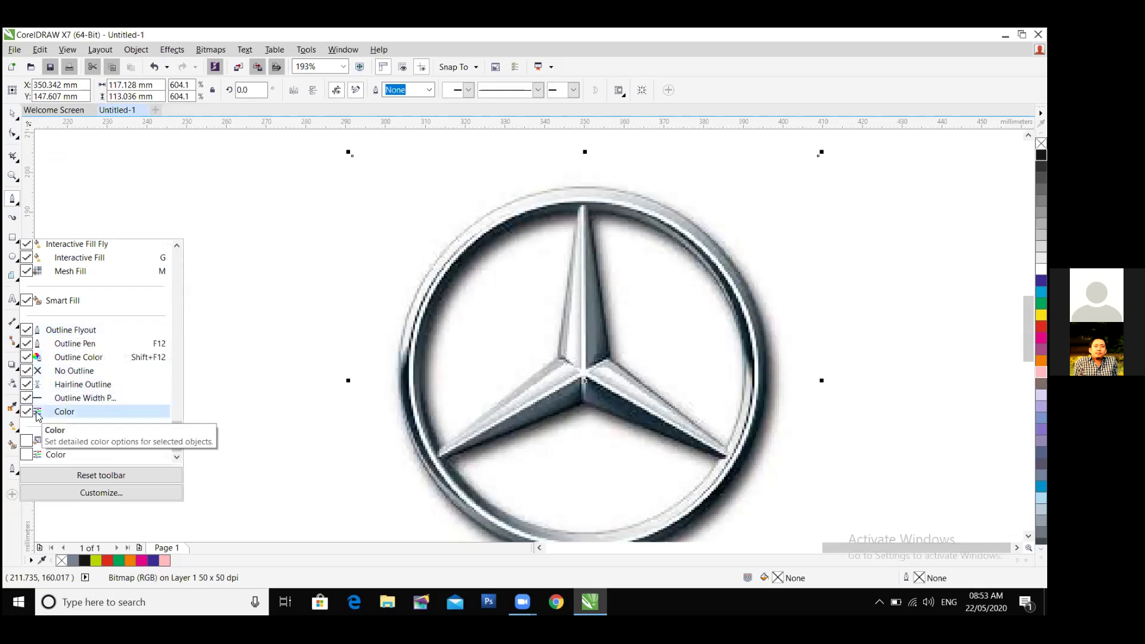
{"action": "left_click", "coordinate": [60, 442]}
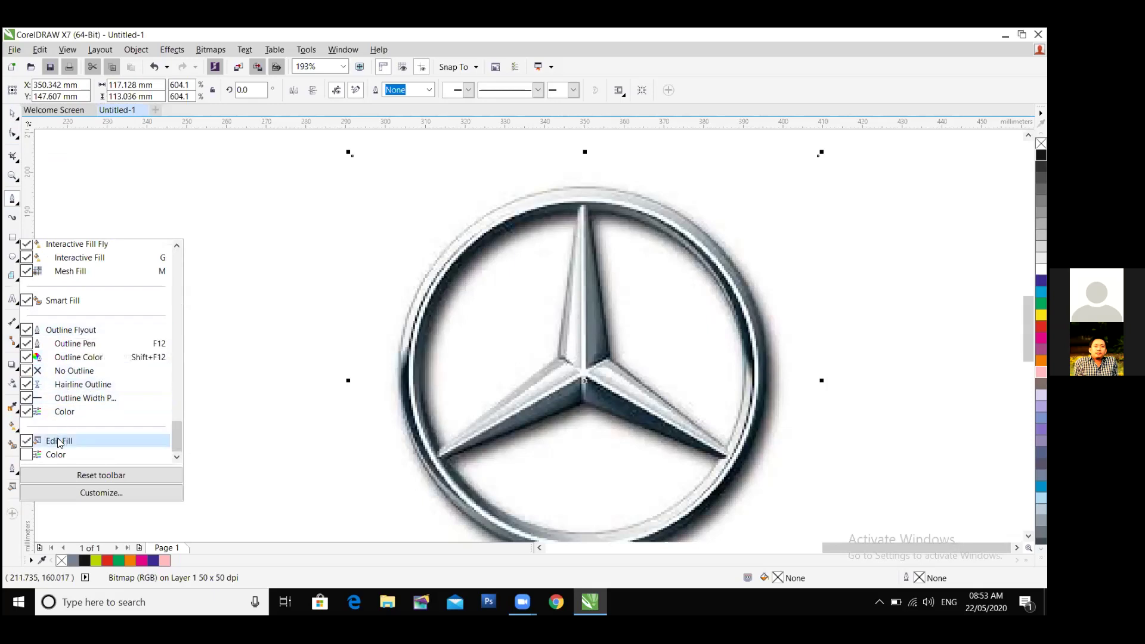
{"action": "left_click", "coordinate": [15, 489]}
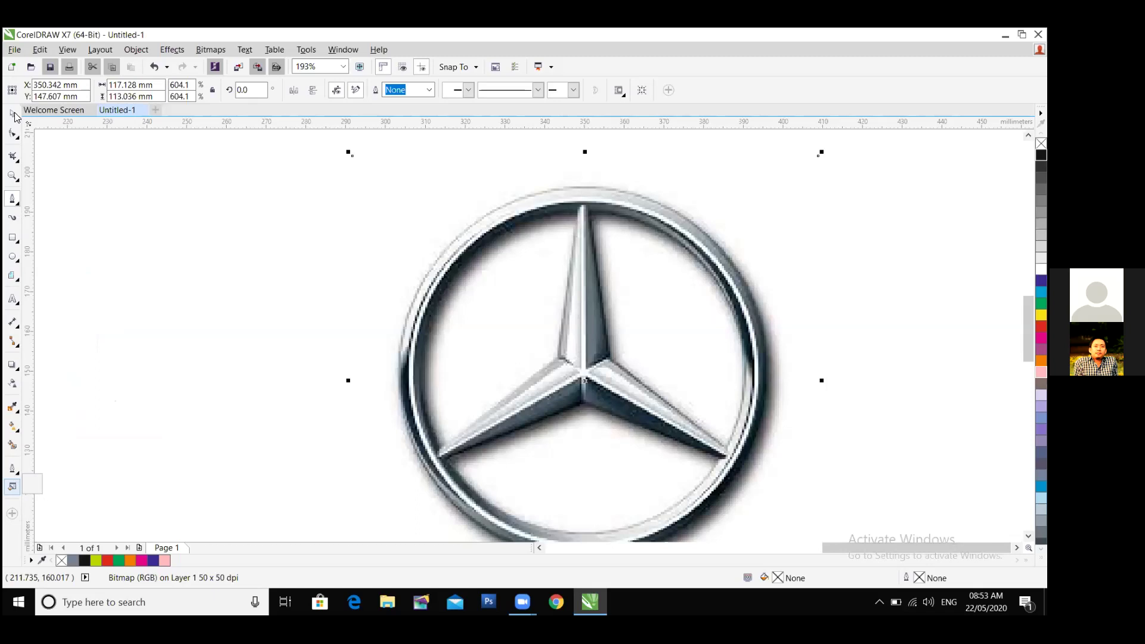
{"action": "scroll", "coordinate": [396, 307], "scroll_direction": "down", "scroll_amount": 5}
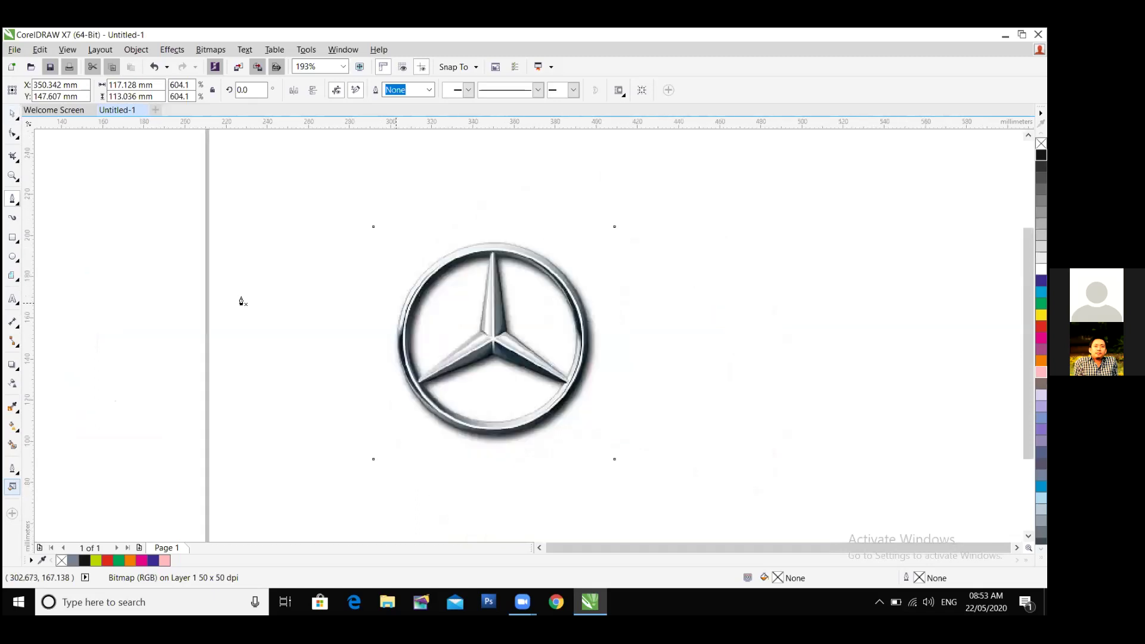
{"action": "scroll", "coordinate": [328, 288], "scroll_direction": "left", "scroll_amount": 3}
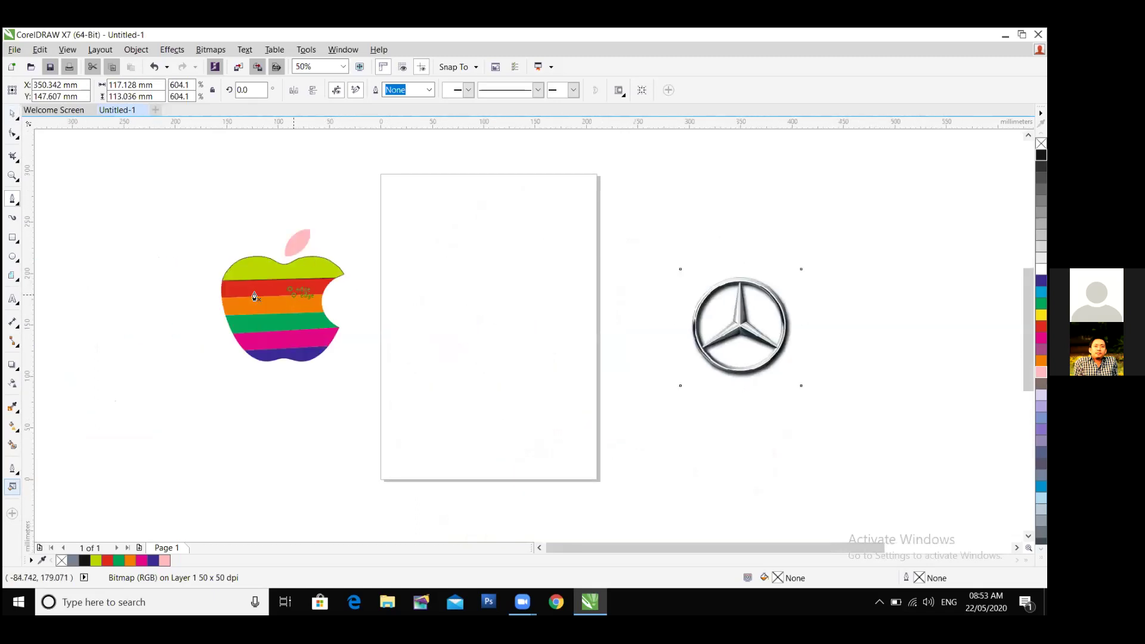
{"action": "scroll", "coordinate": [293, 301], "scroll_direction": "up", "scroll_amount": 3}
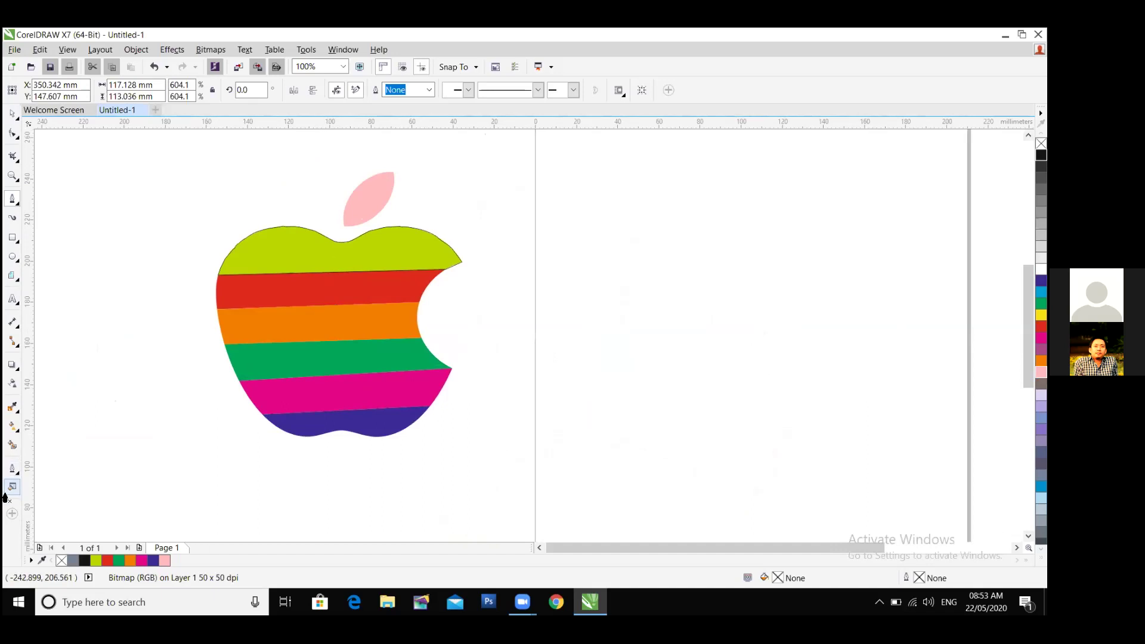
{"action": "left_click", "coordinate": [256, 294]}
{"action": "left_click", "coordinate": [274, 289]}
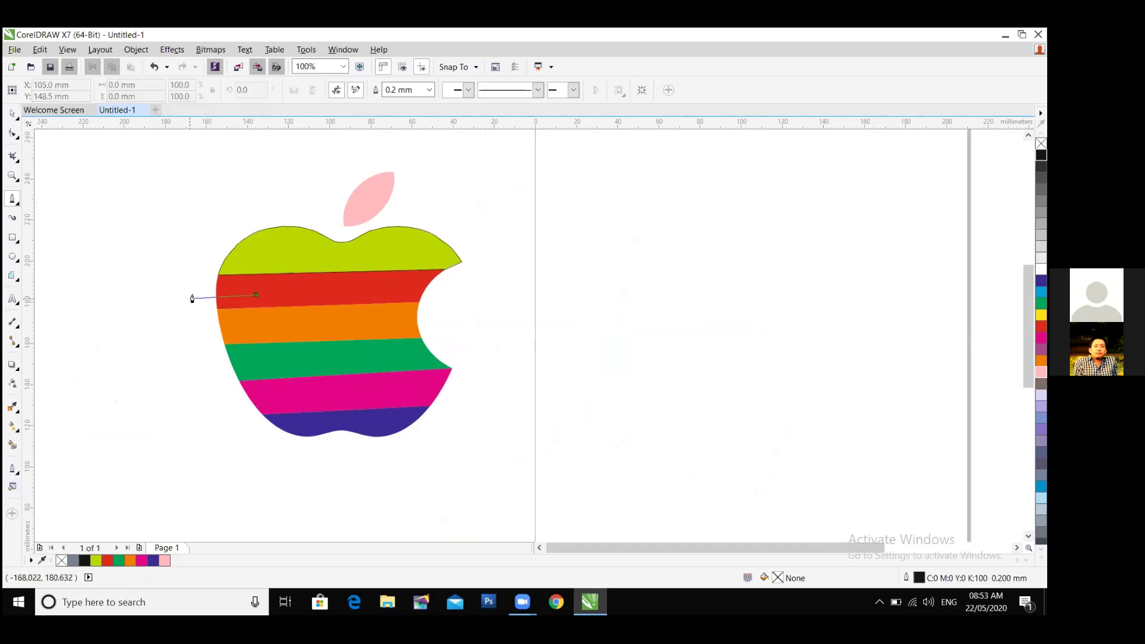
{"action": "key", "text": "Escape"}
{"action": "left_click", "coordinate": [172, 51]}
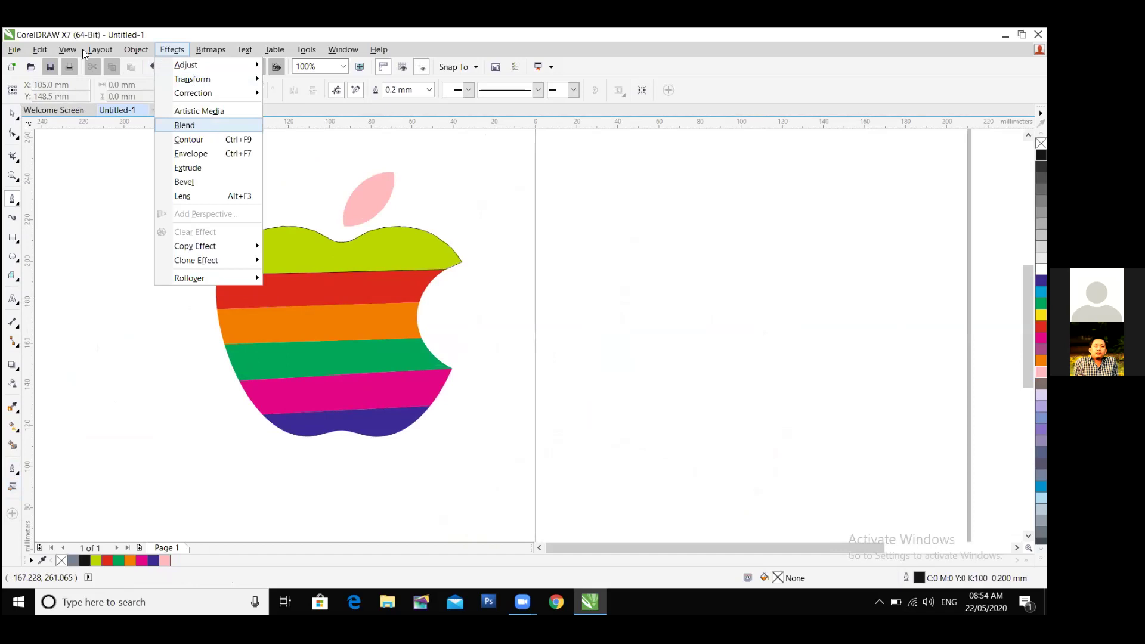
{"action": "mouse_move", "coordinate": [128, 55]}
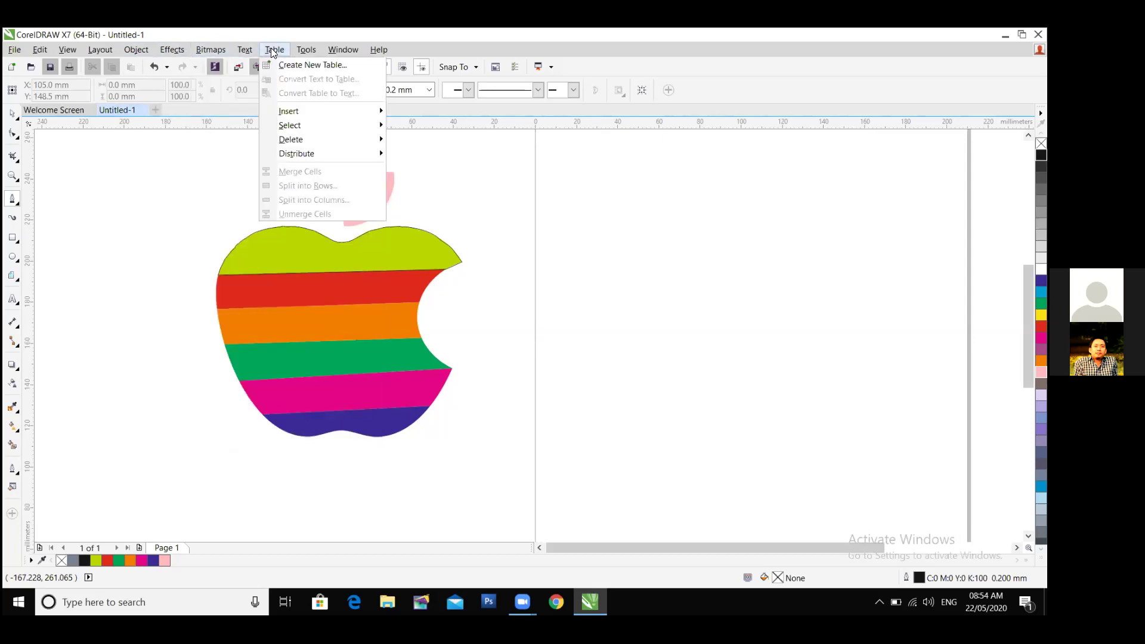
{"action": "key", "text": "Right"}
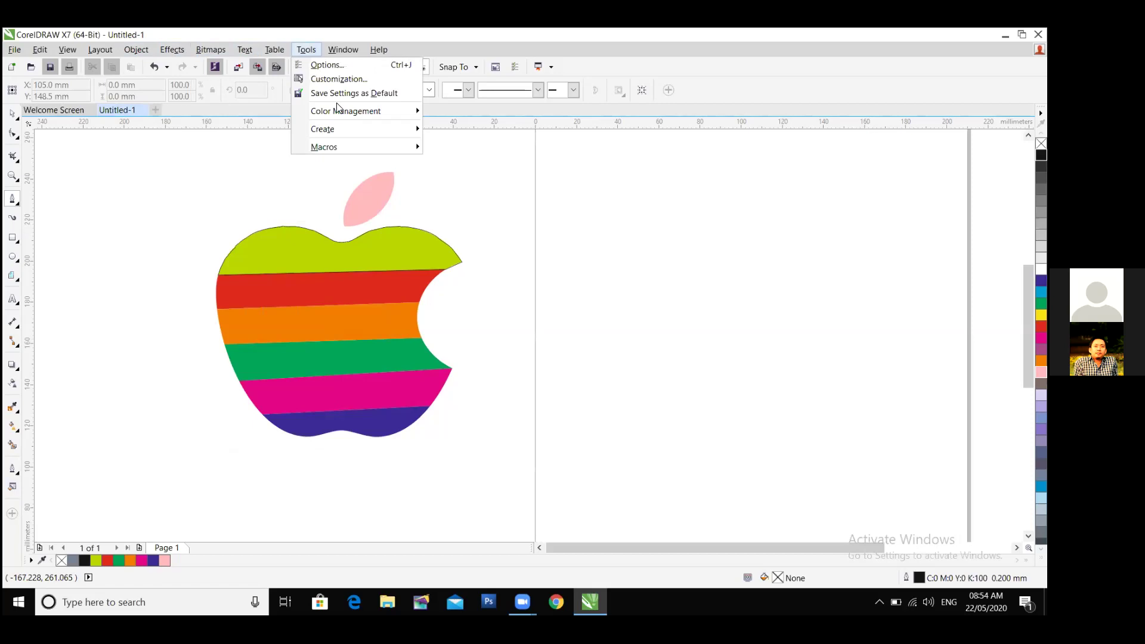
{"action": "mouse_move", "coordinate": [339, 110]}
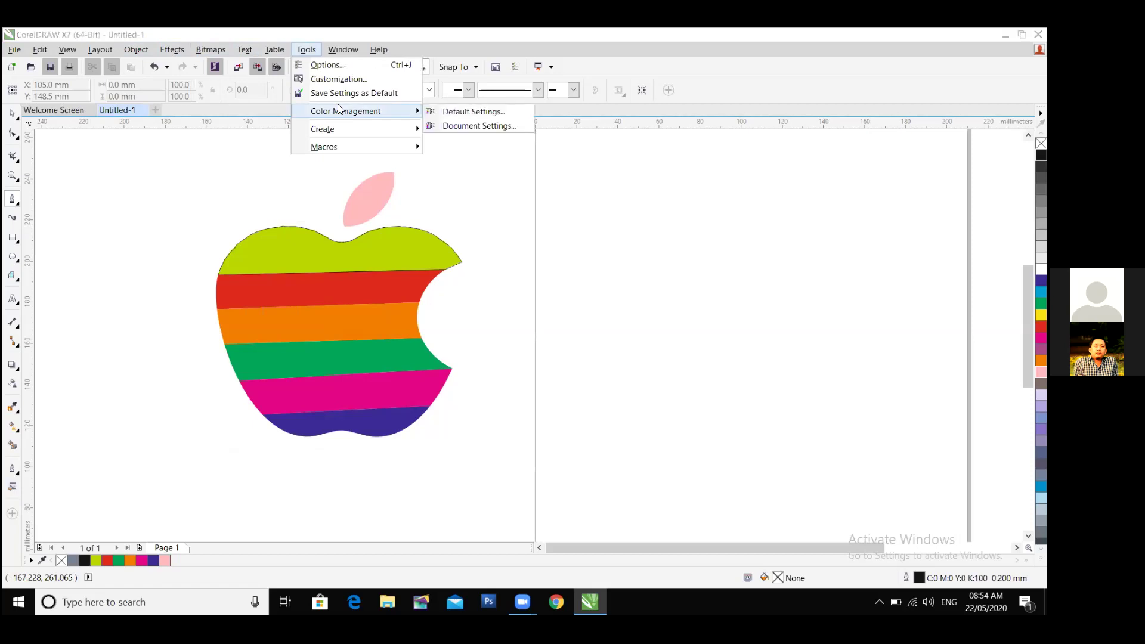
{"action": "key", "text": "Right"}
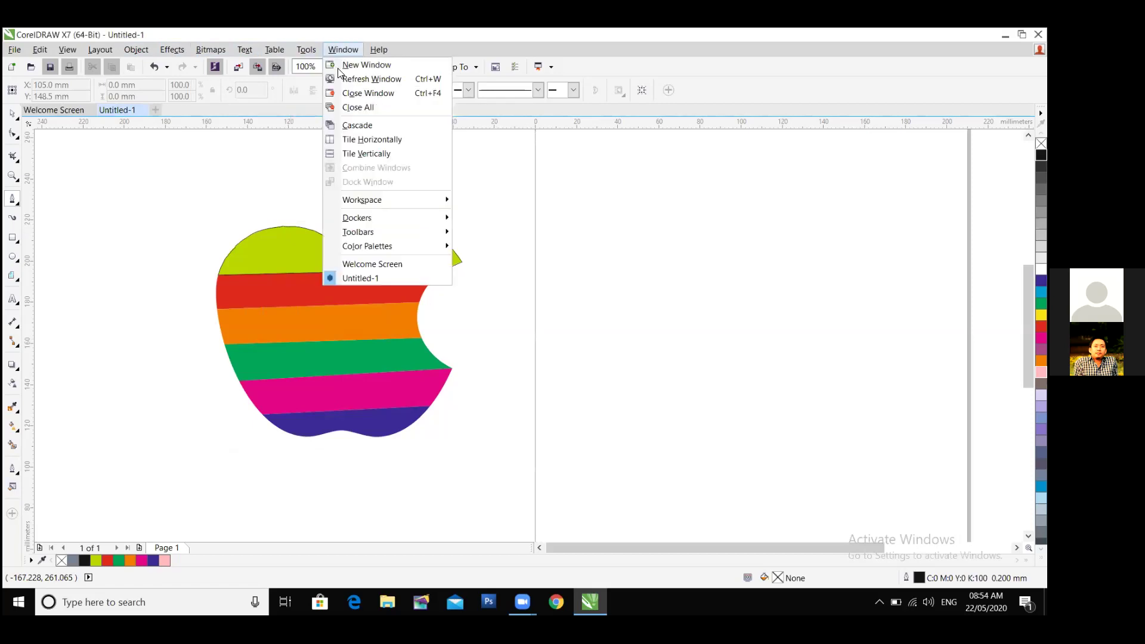
{"action": "key", "text": "Left"}
{"action": "key", "text": "Left"}
{"action": "key", "text": "Left"}
{"action": "key", "text": "Left"}
{"action": "key", "text": "Left"}
{"action": "key", "text": "Left"}
{"action": "key", "text": "Left"}
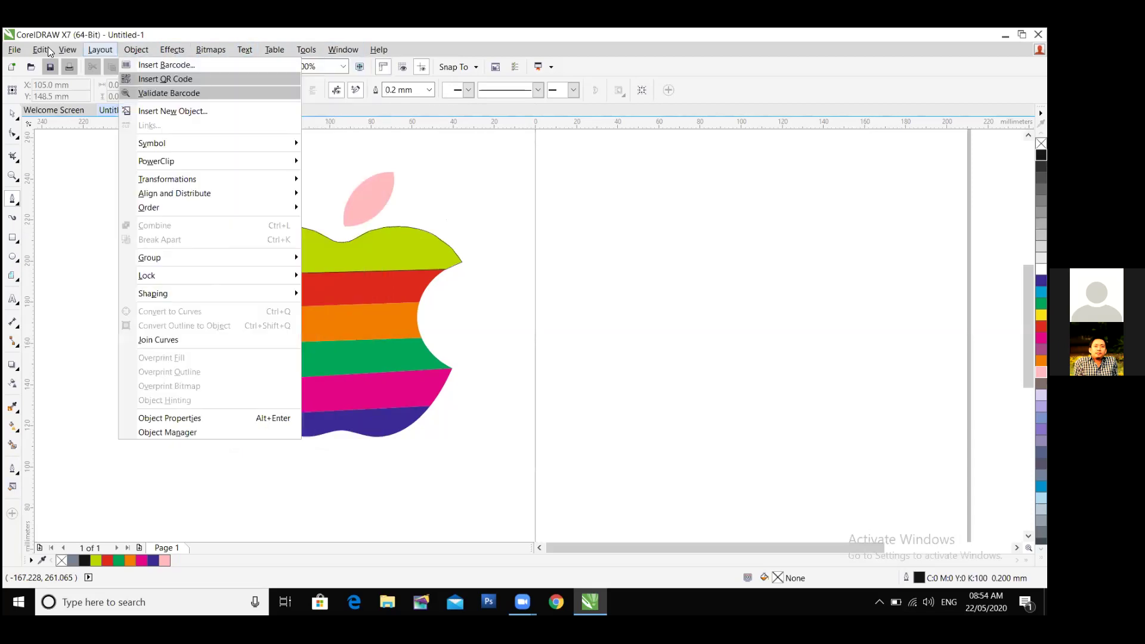
{"action": "key", "text": "Left"}
{"action": "key", "text": "Left"}
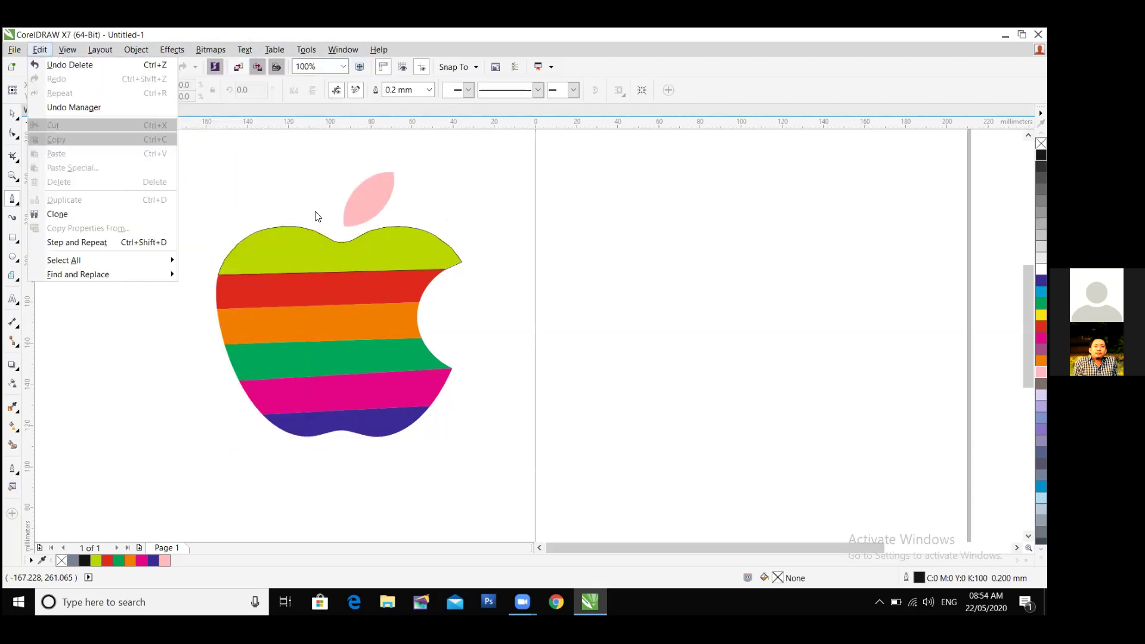
{"action": "key", "text": "Right"}
{"action": "key", "text": "Escape"}
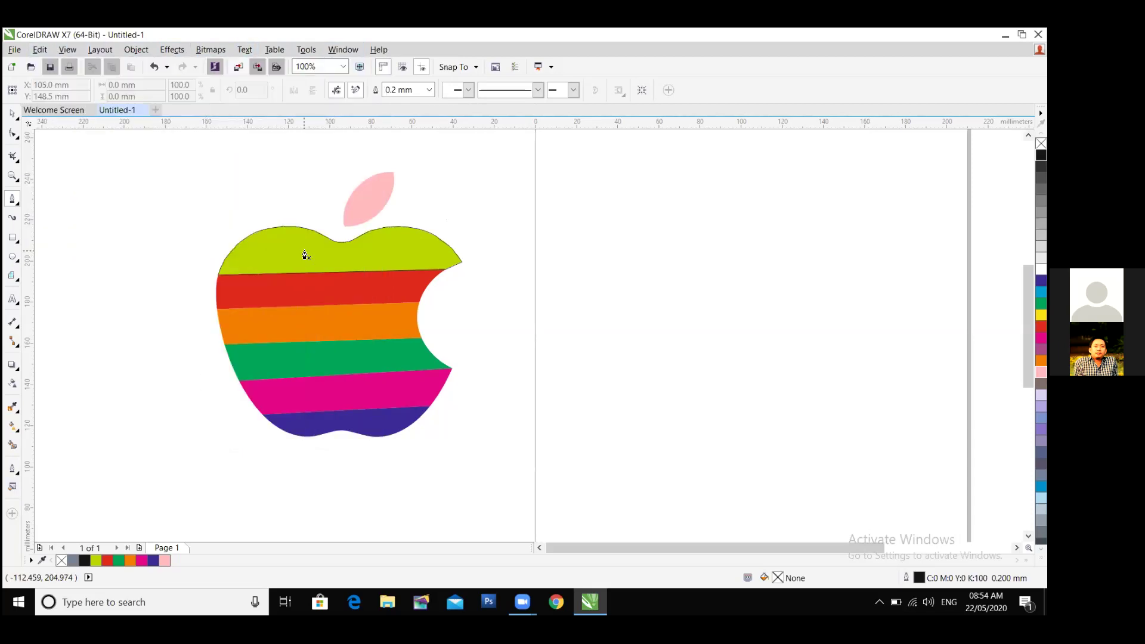
Select the apple's lime green top stripe and check the object commands and the Transparency tool for fill options.
{"action": "left_click", "coordinate": [13, 115]}
{"action": "left_click", "coordinate": [278, 256]}
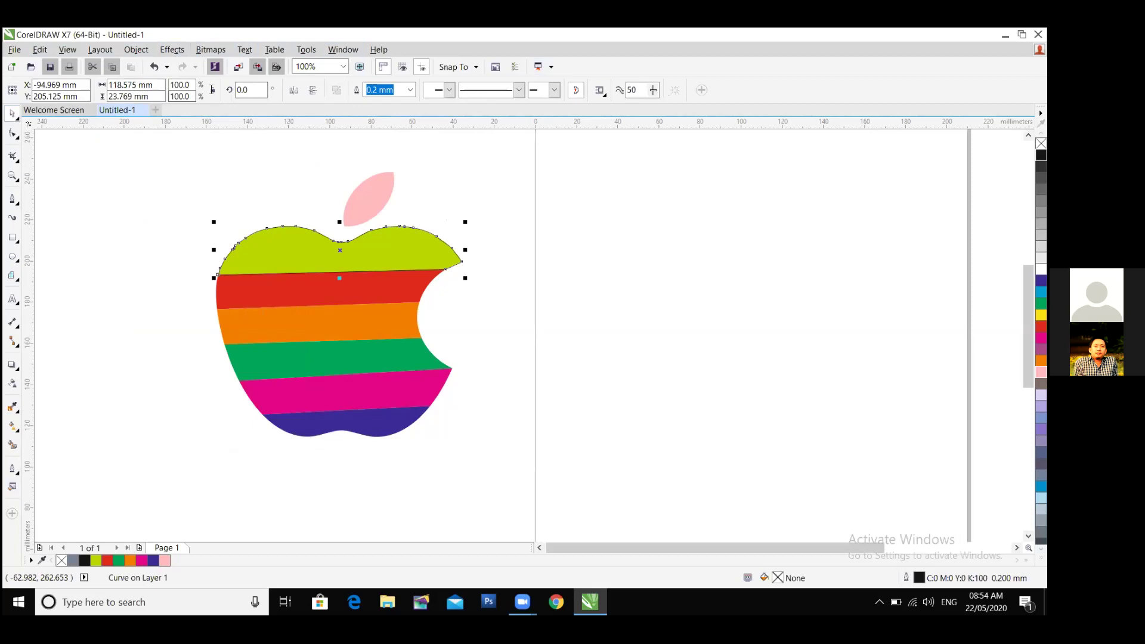
{"action": "left_click", "coordinate": [46, 51]}
{"action": "mouse_move", "coordinate": [61, 56]}
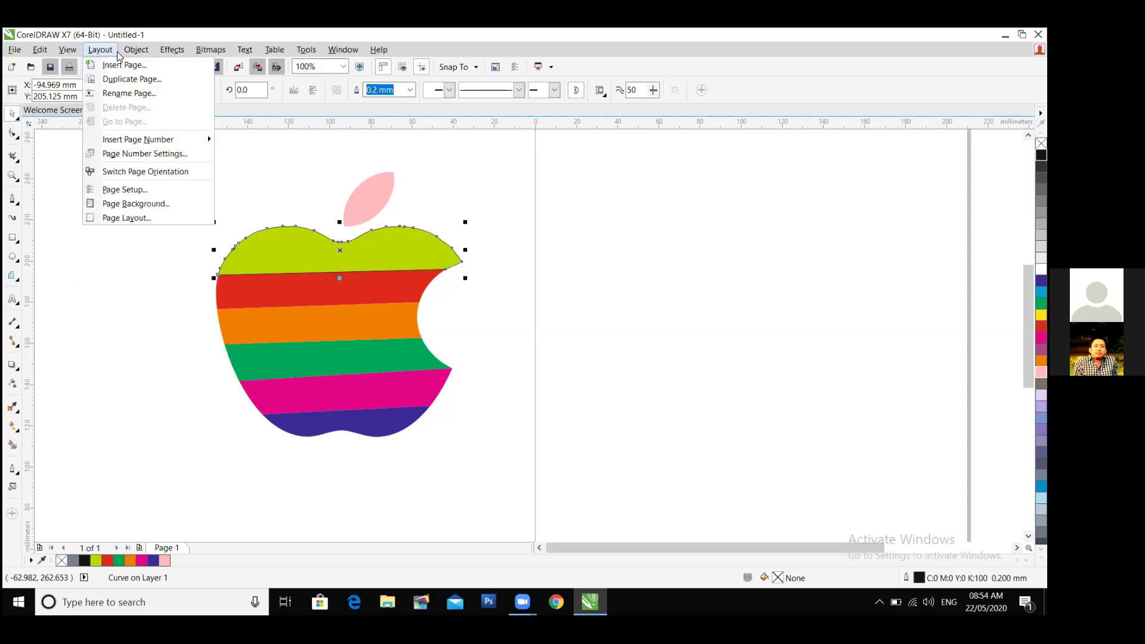
{"action": "mouse_move", "coordinate": [122, 55]}
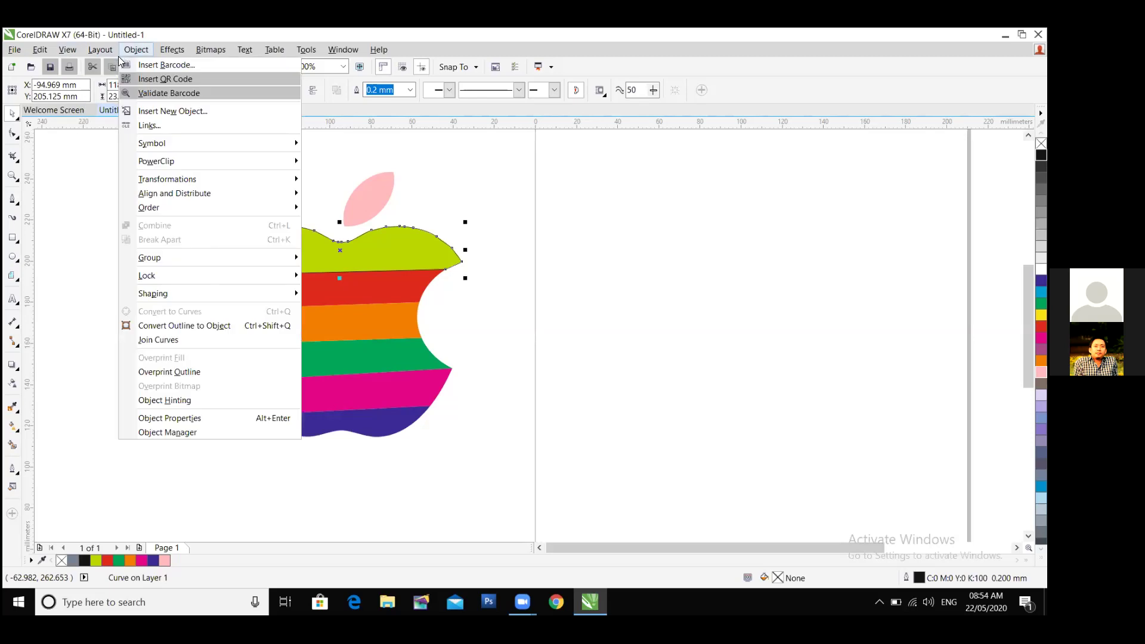
{"action": "left_click", "coordinate": [78, 203]}
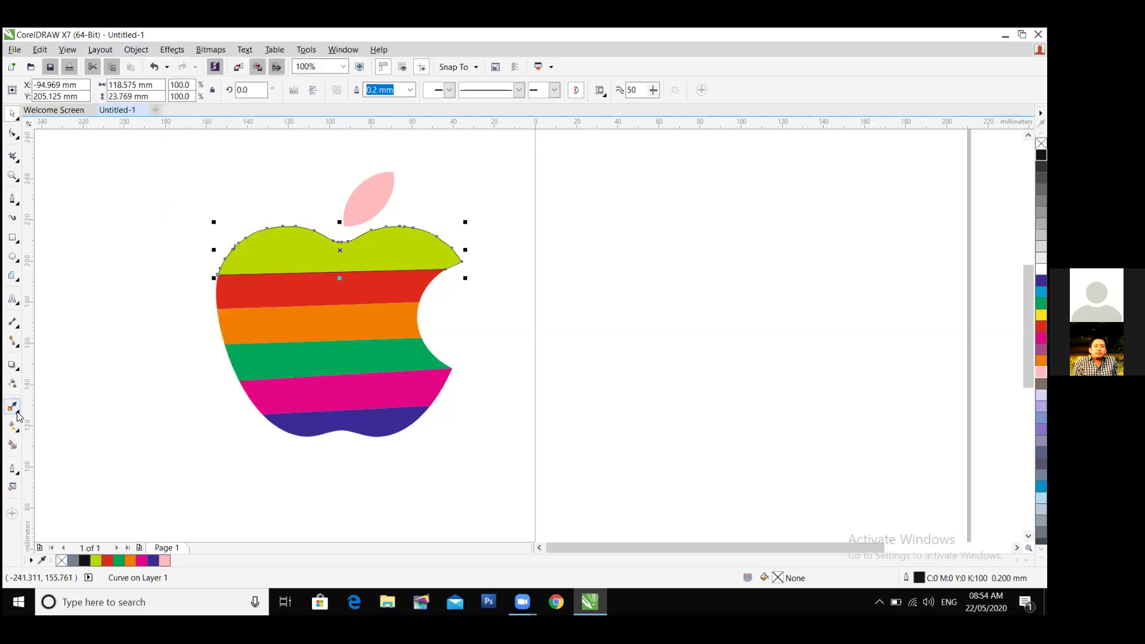
{"action": "left_click", "coordinate": [12, 384]}
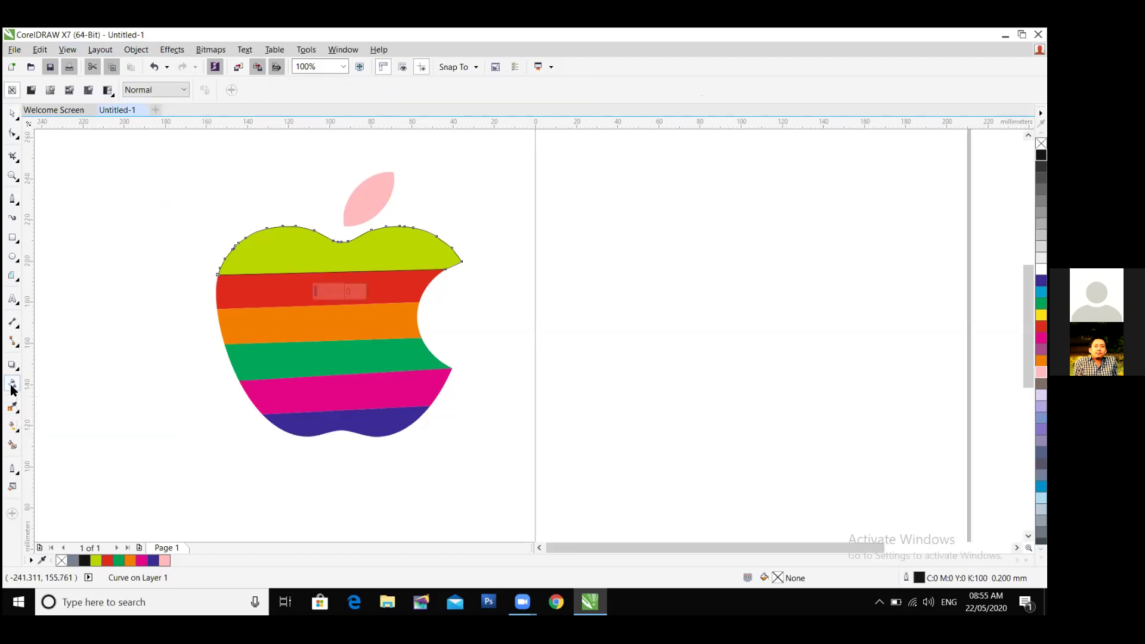
{"action": "left_click", "coordinate": [152, 322]}
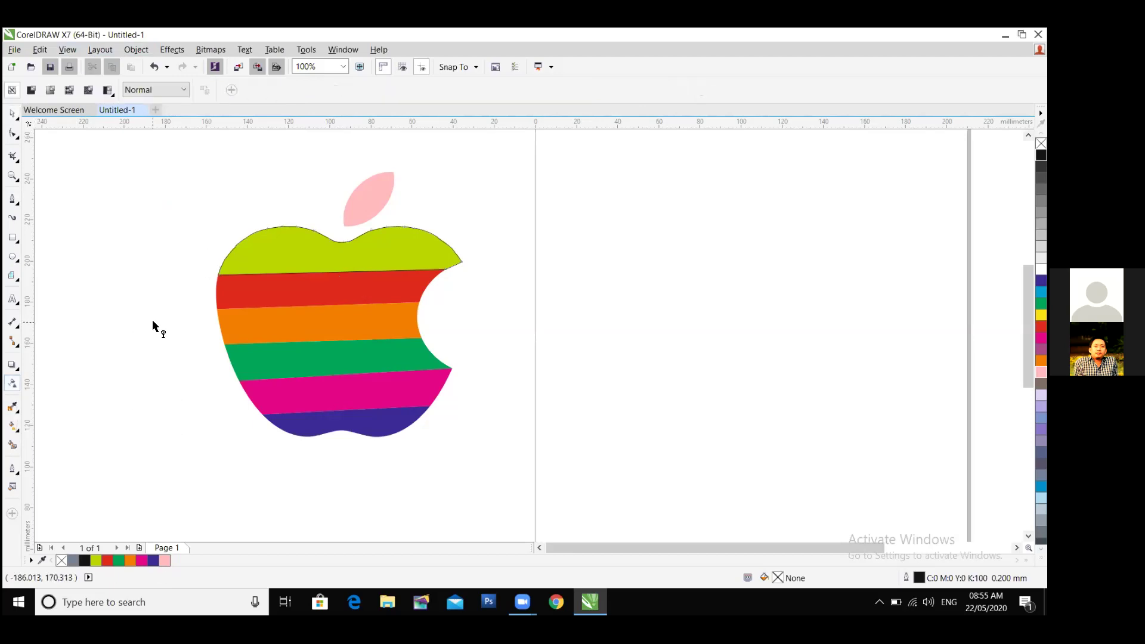
Activate the Mesh Fill tool on the apple's lime green top stripe and select nodes at its left corner and upper-left edge.
{"action": "left_click", "coordinate": [14, 406]}
{"action": "mouse_move", "coordinate": [13, 427]}
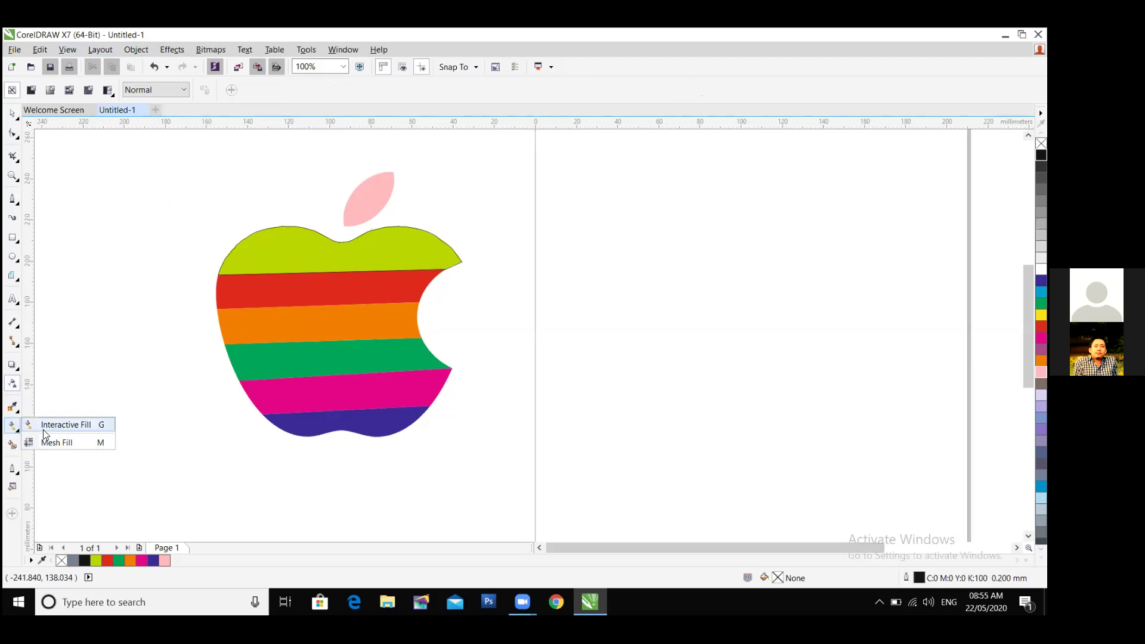
{"action": "left_click", "coordinate": [71, 441]}
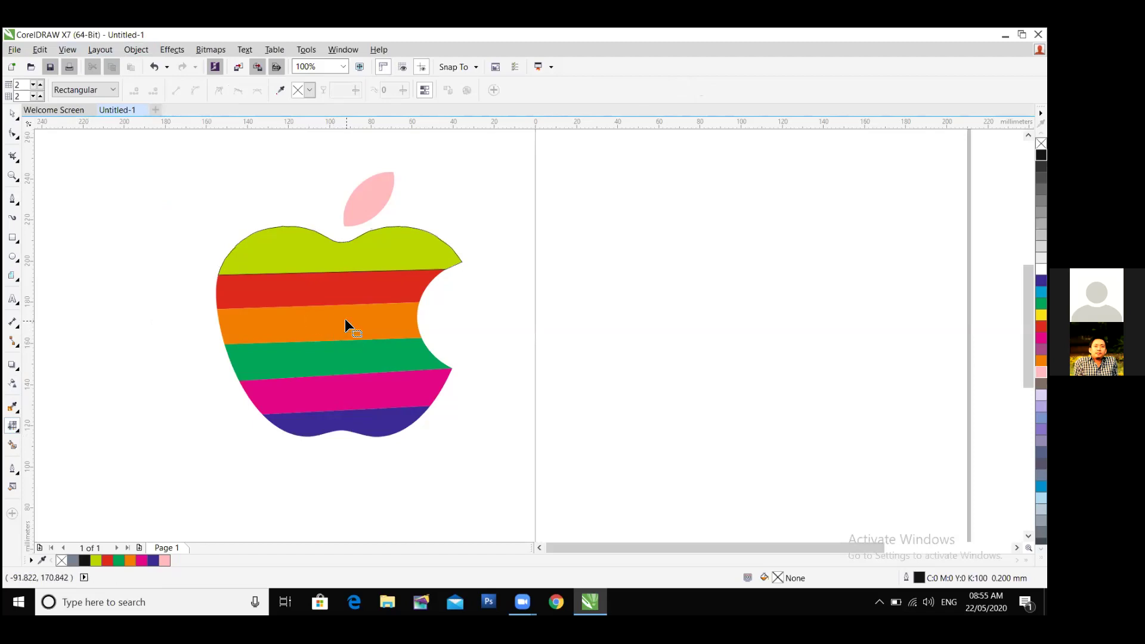
{"action": "left_click", "coordinate": [328, 271]}
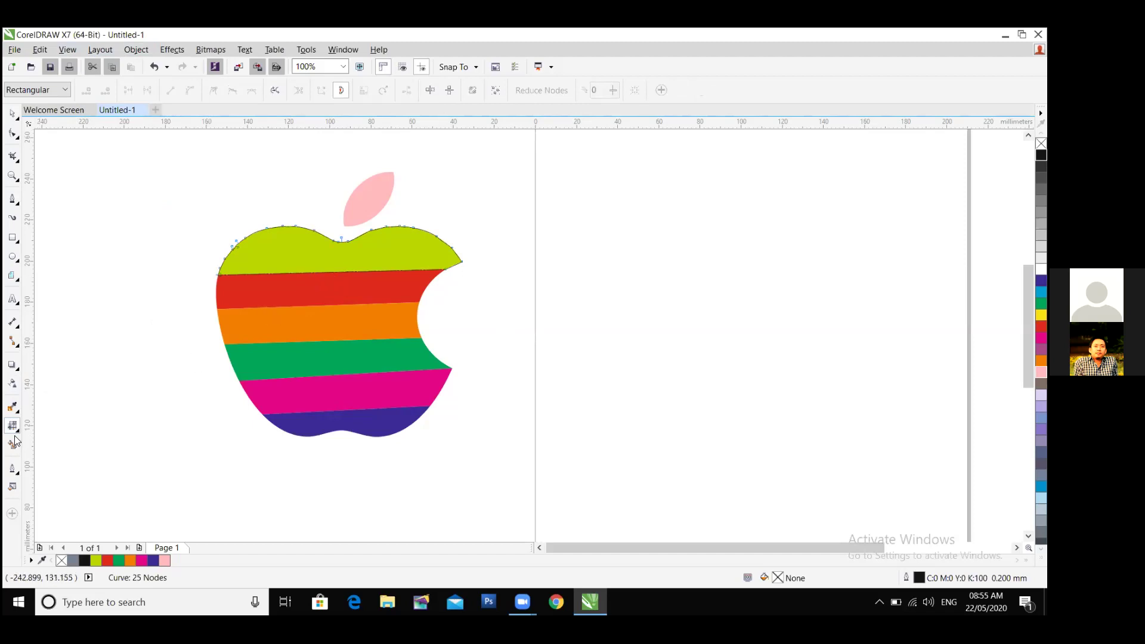
{"action": "left_click", "coordinate": [218, 273]}
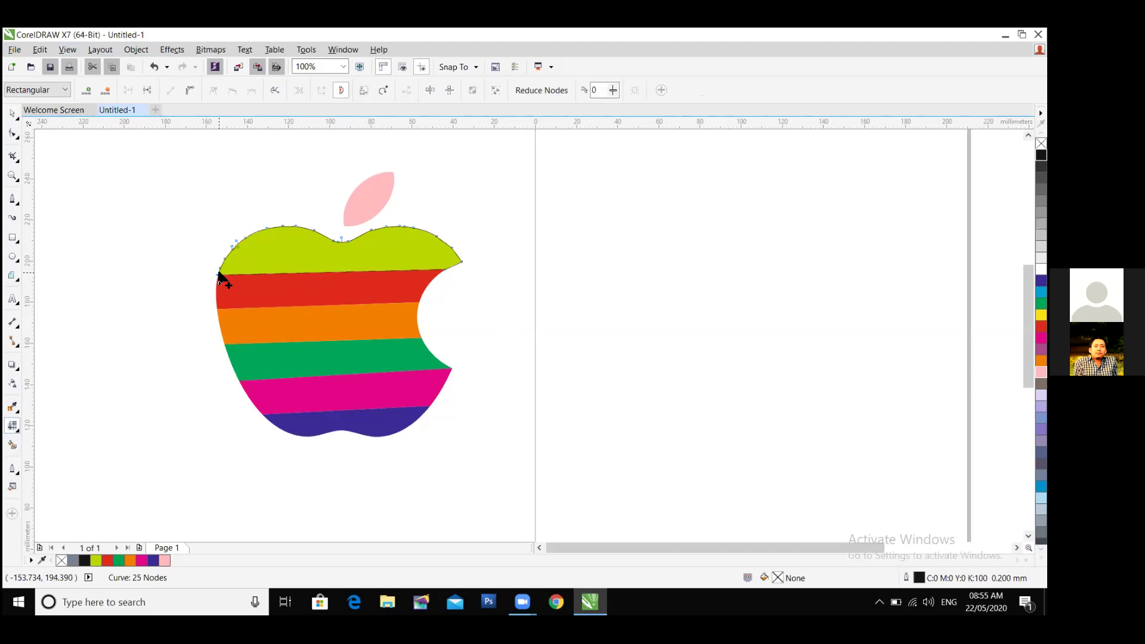
{"action": "left_click", "coordinate": [280, 225]}
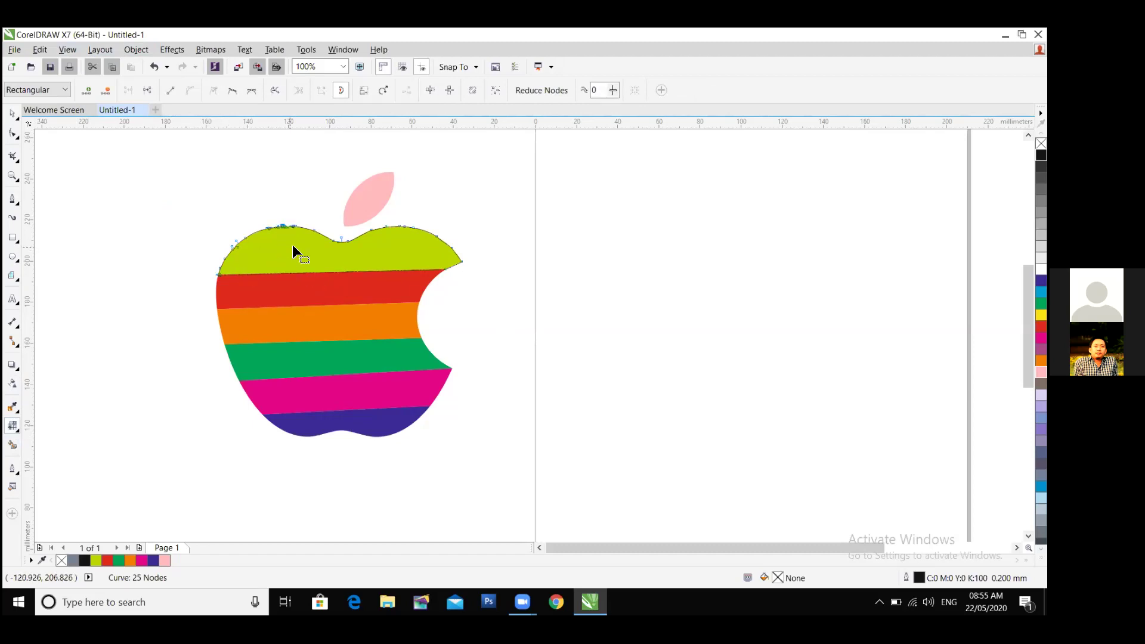